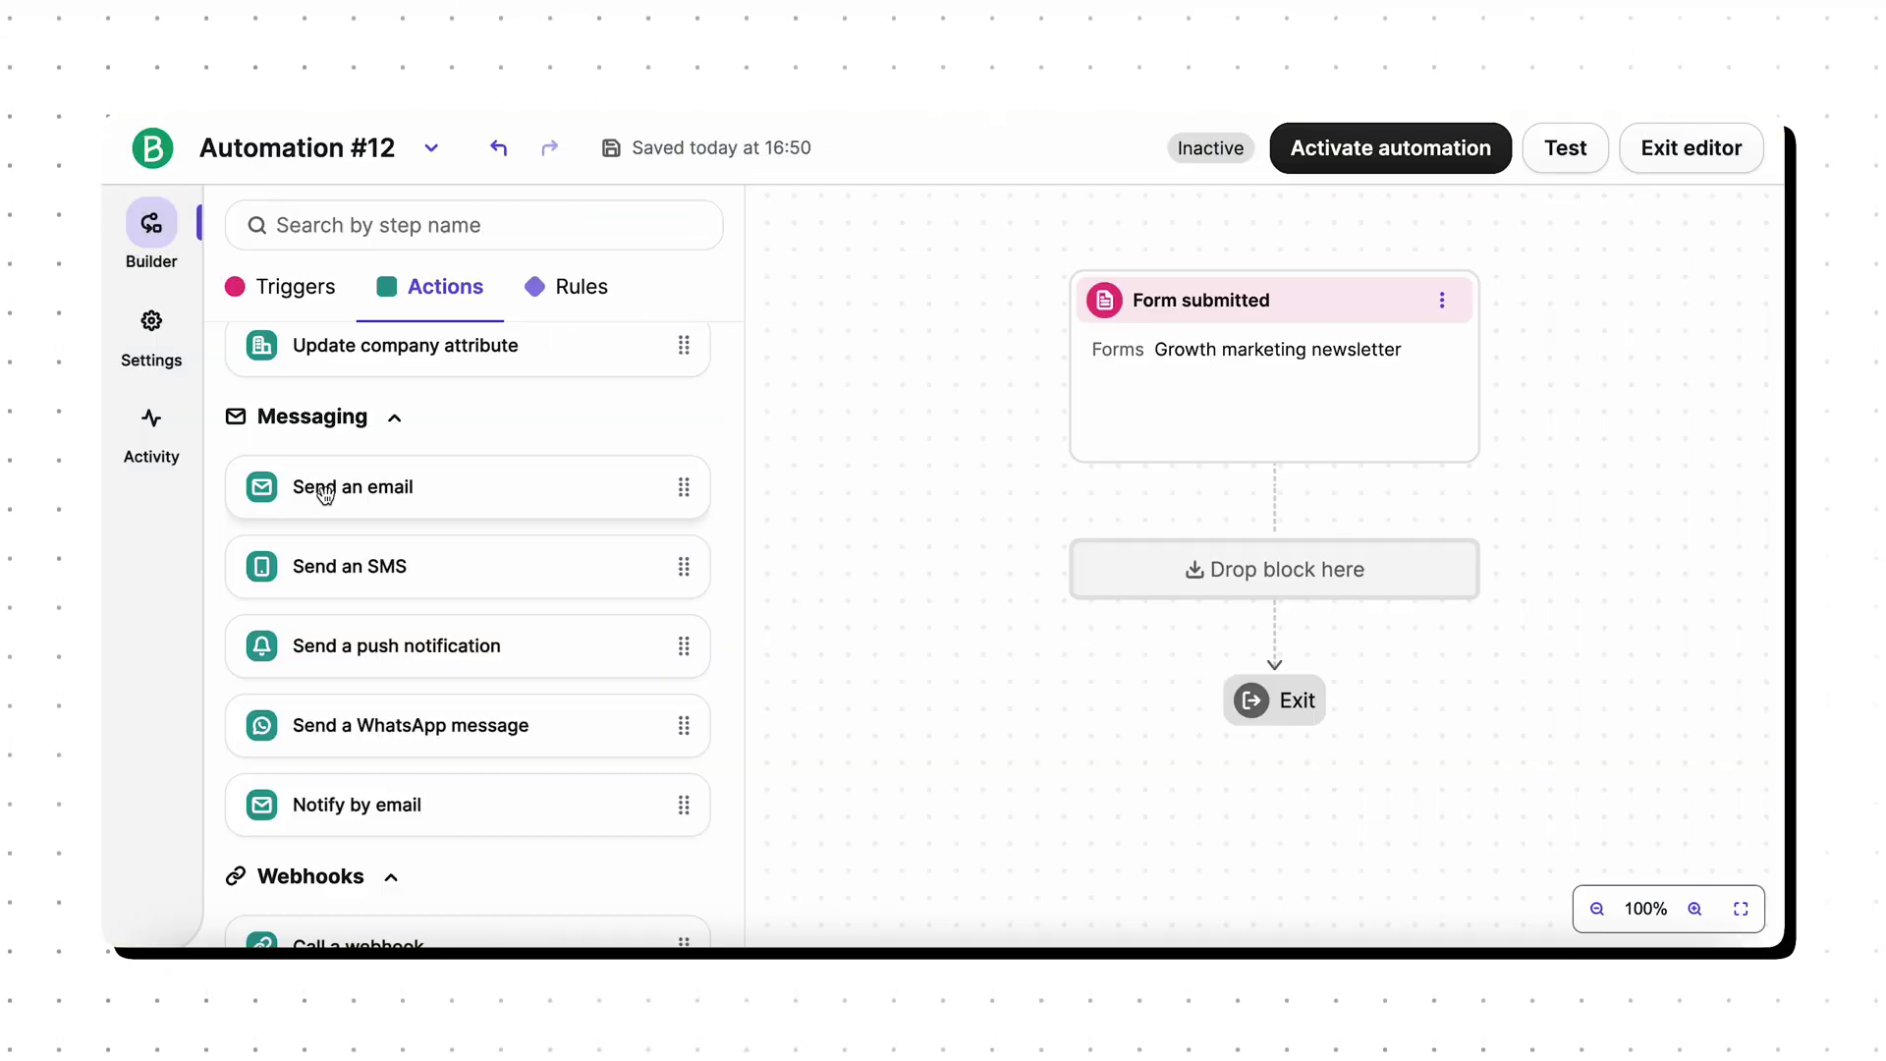
Add a Send an email step below the Form submitted trigger.
left_click_drag(337, 484, 1123, 581)
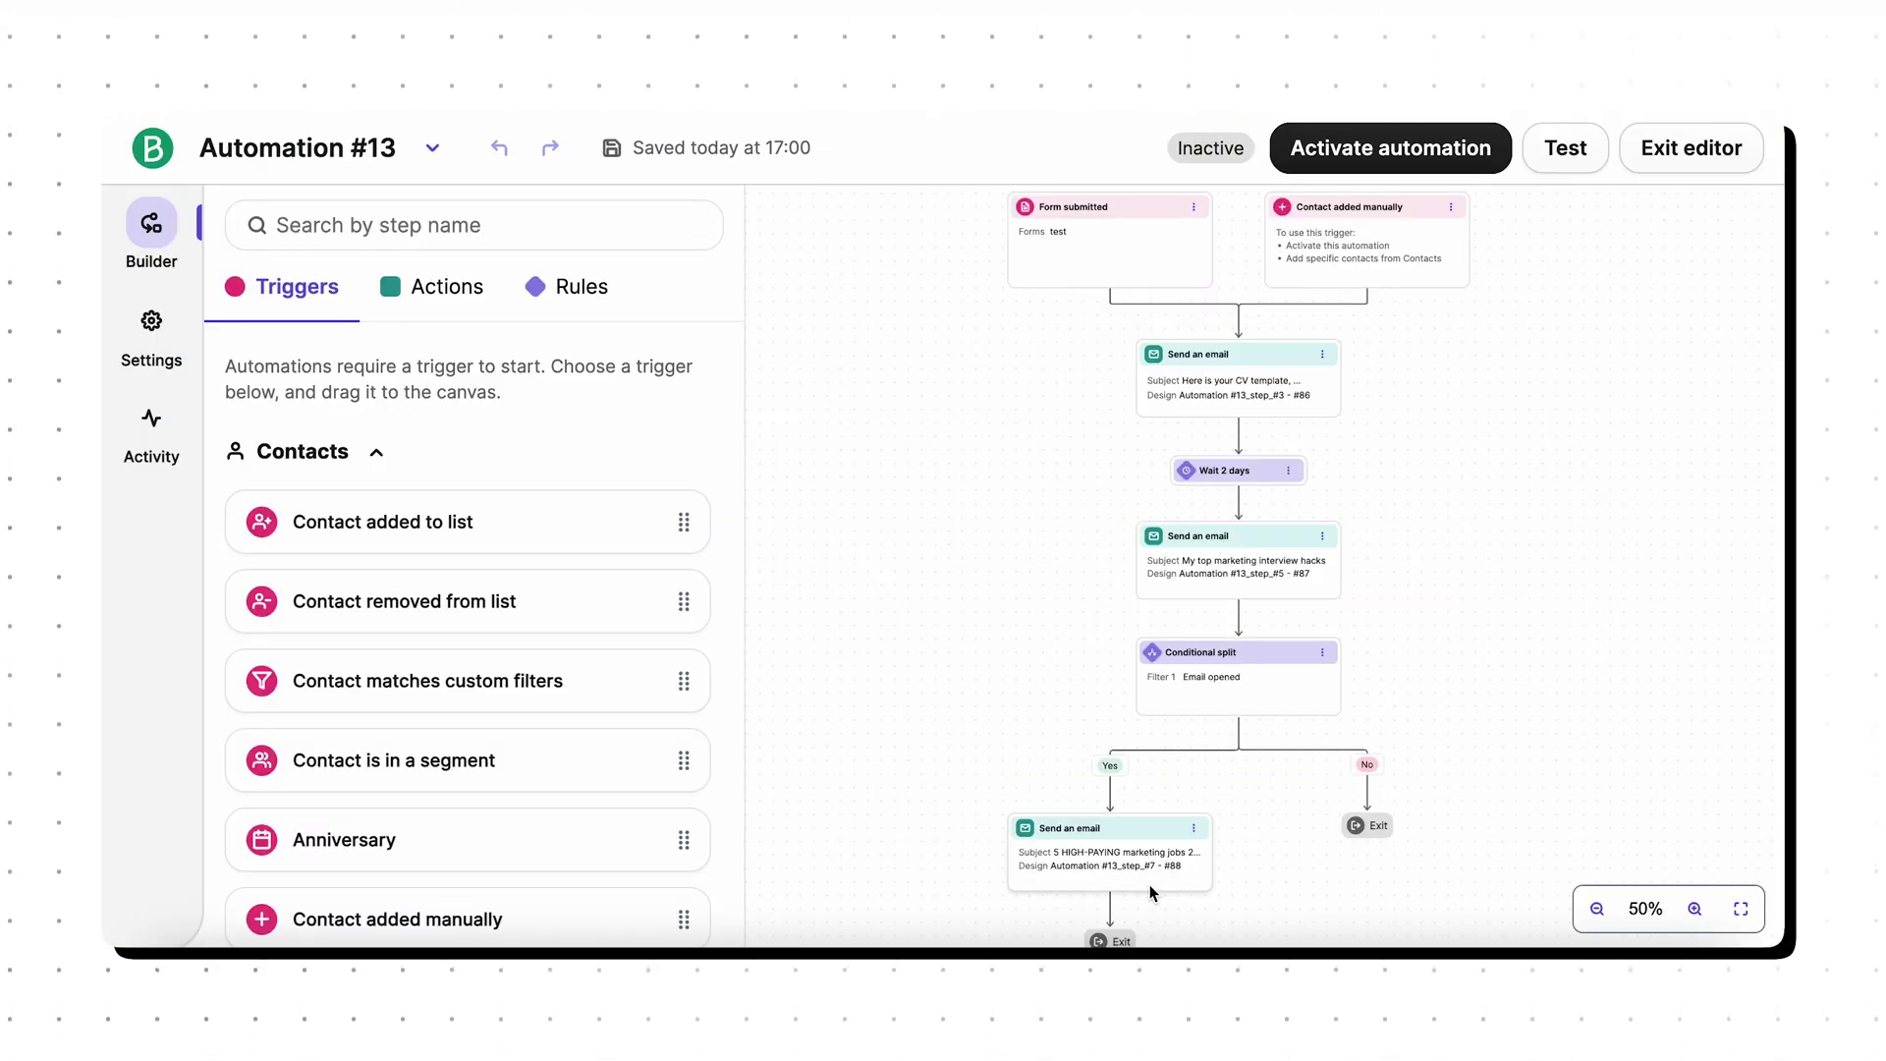
scroll(1027, 478, "up", 3)
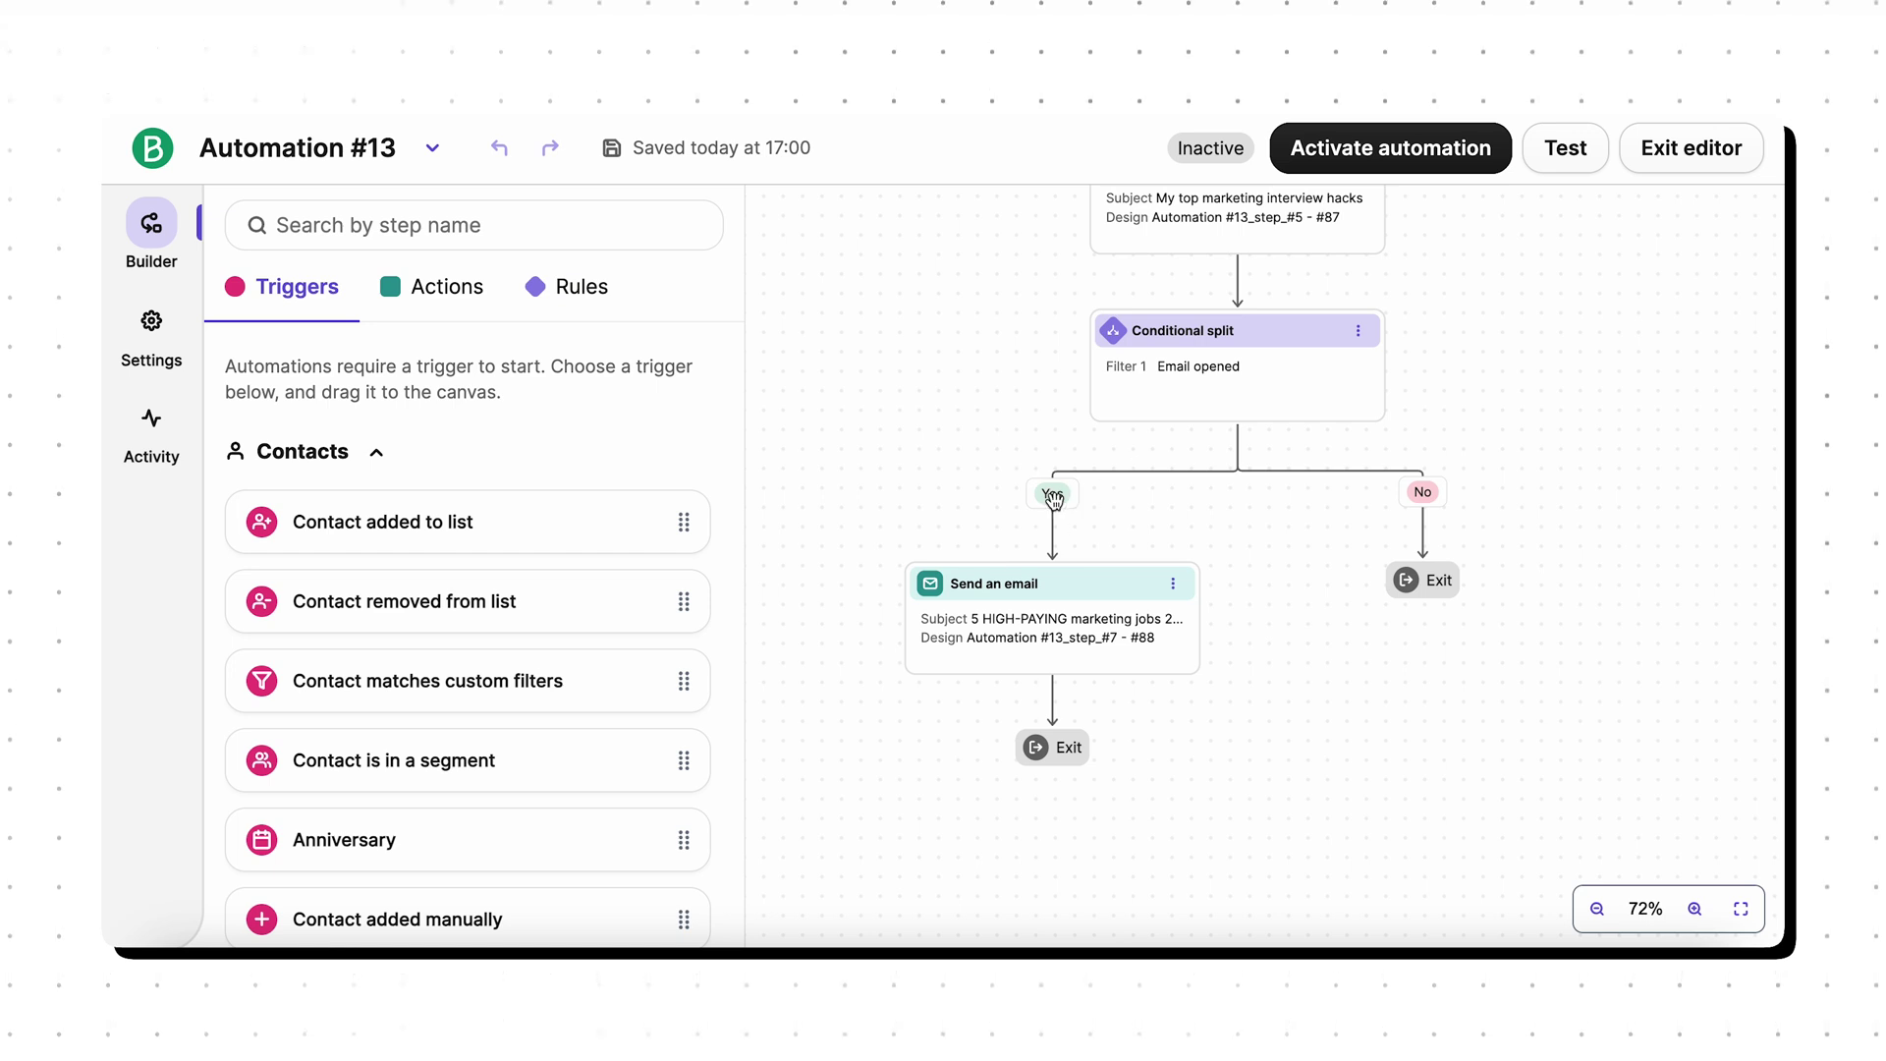
scroll(451, 661, "down", 3)
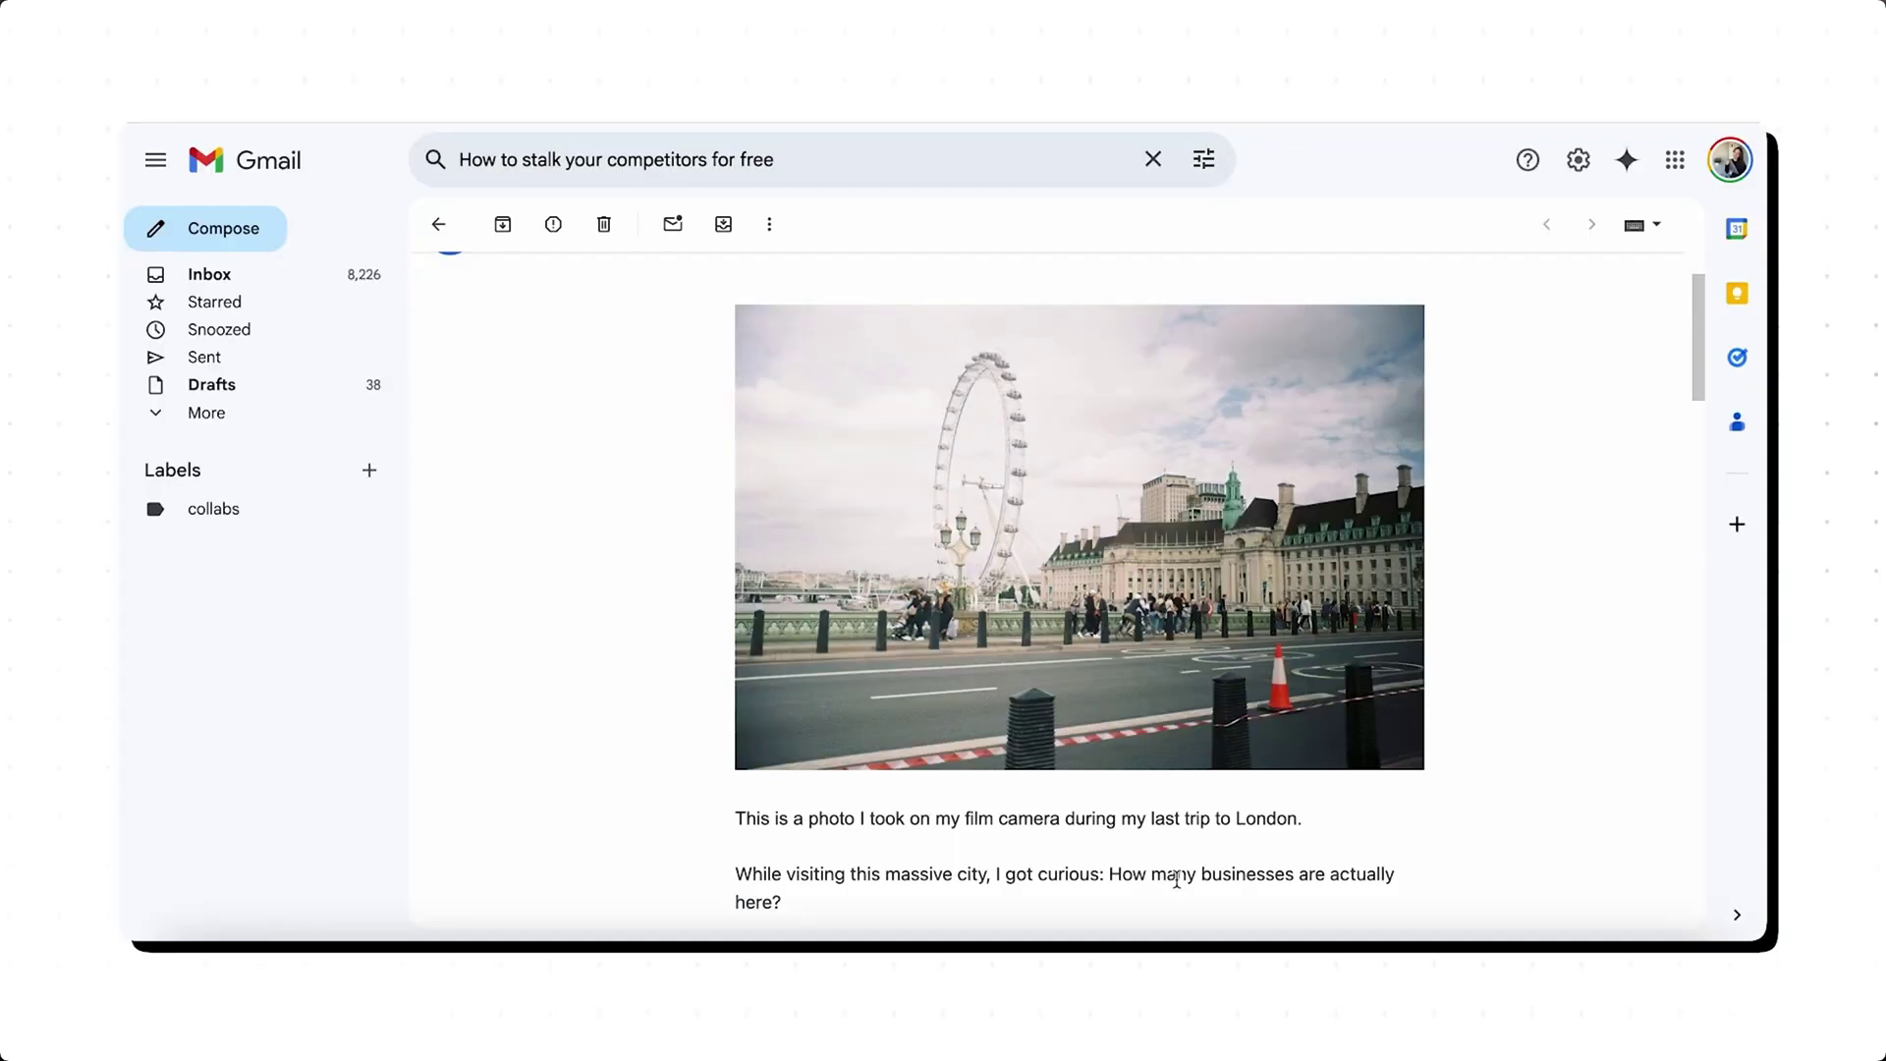
Scroll through the competitors email and the YouTube success email past its Views chart.
scroll(1511, 831, "down", 2)
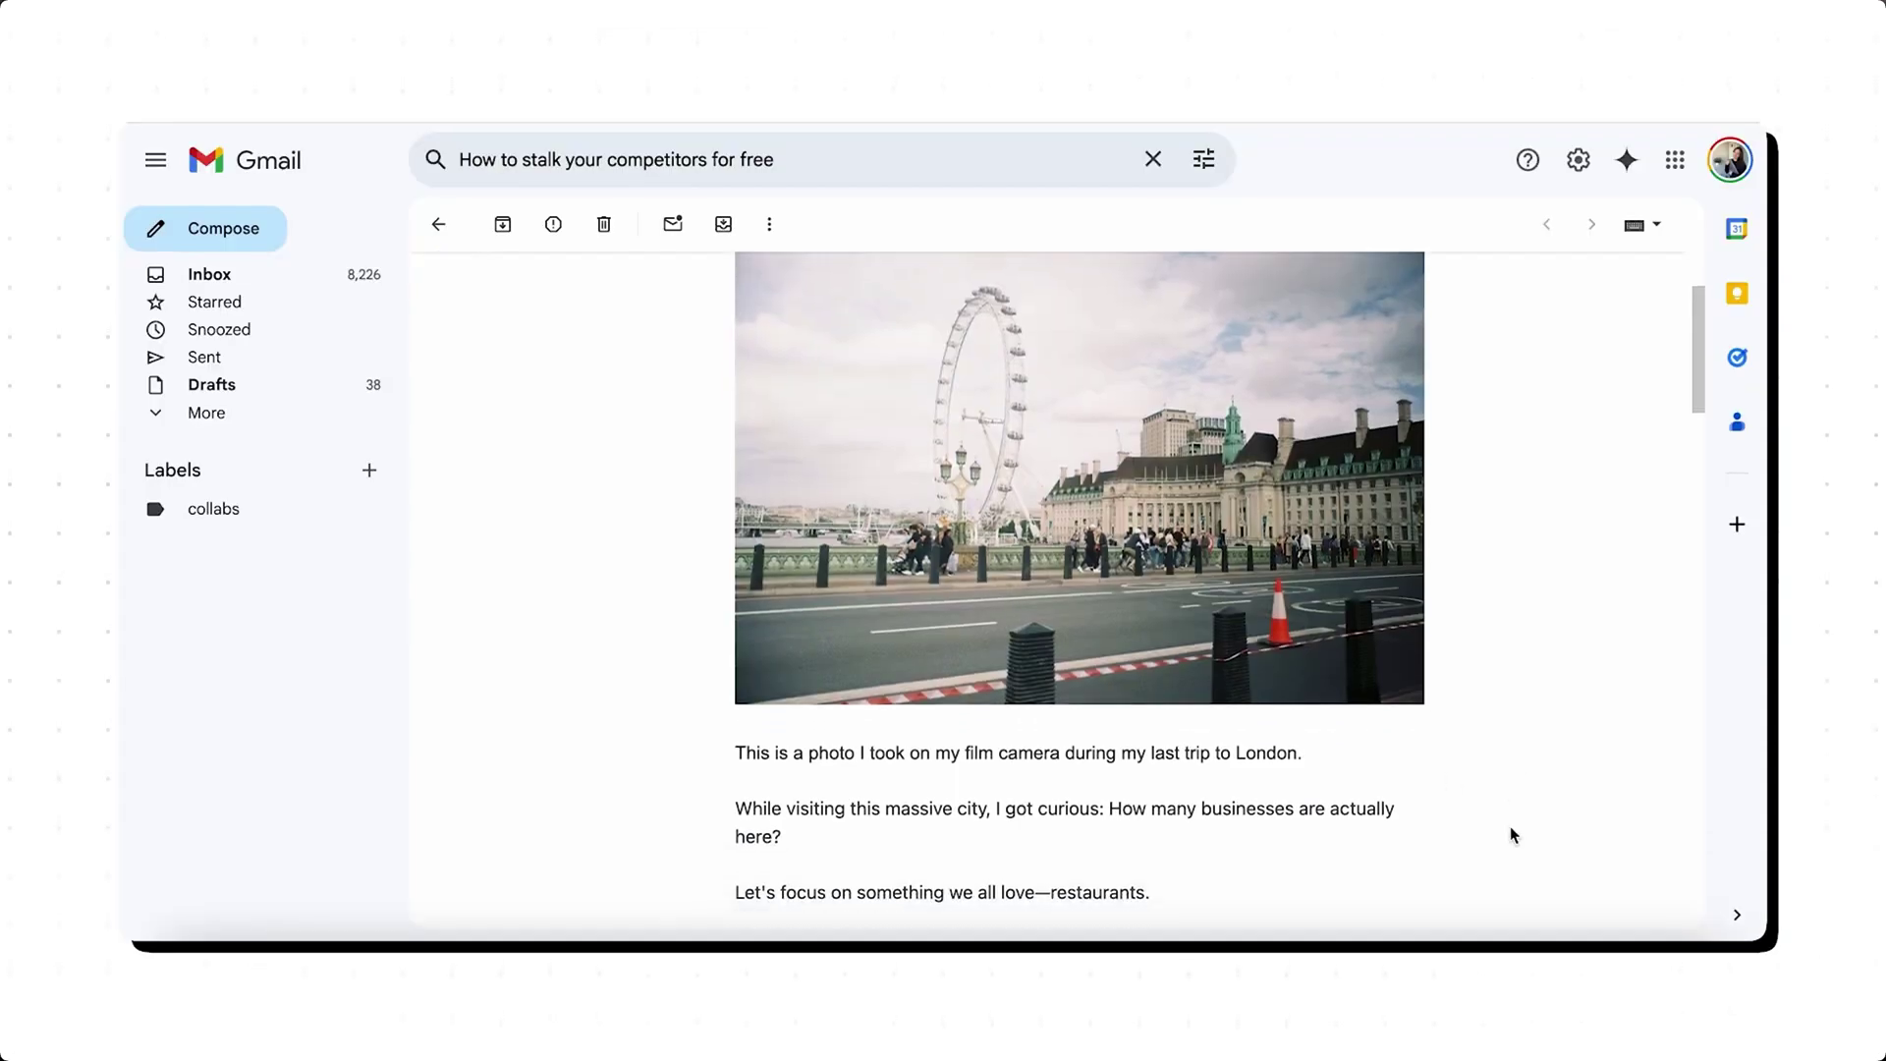
scroll(1511, 830, "down", 4)
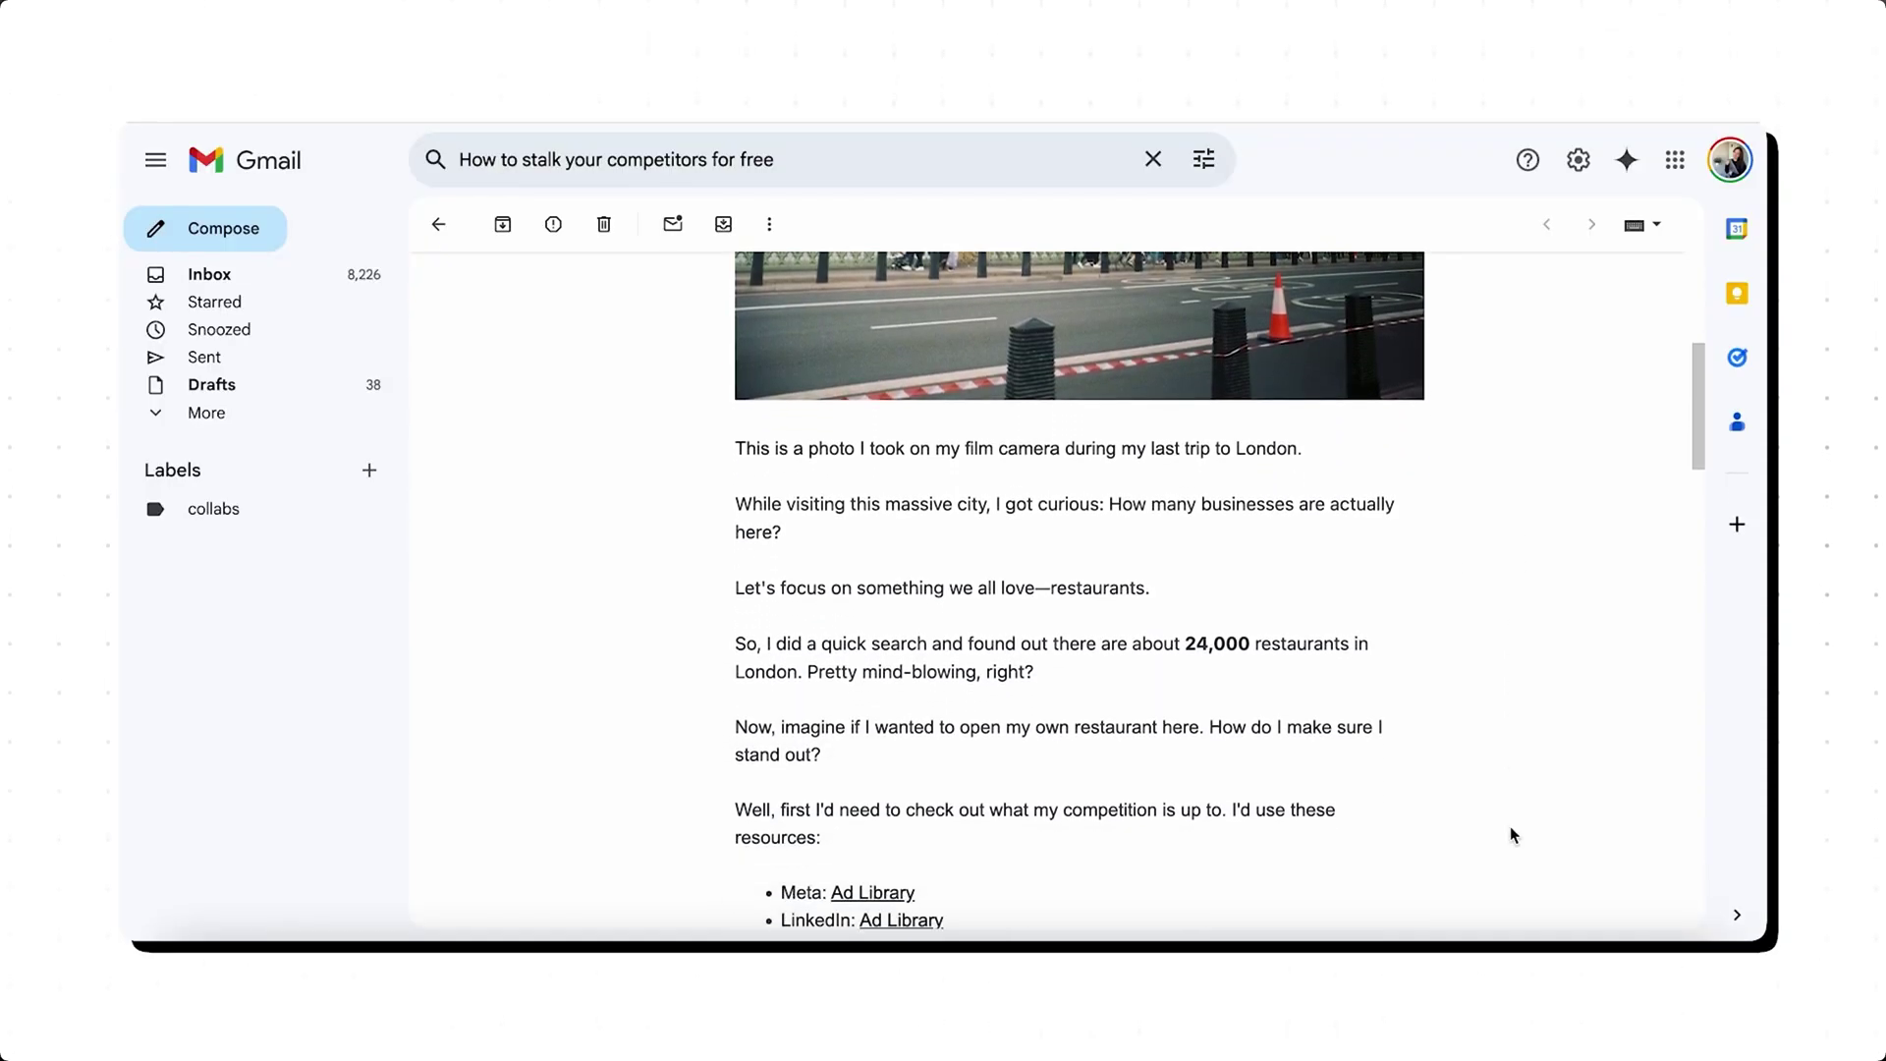
scroll(1511, 827, "down", 1)
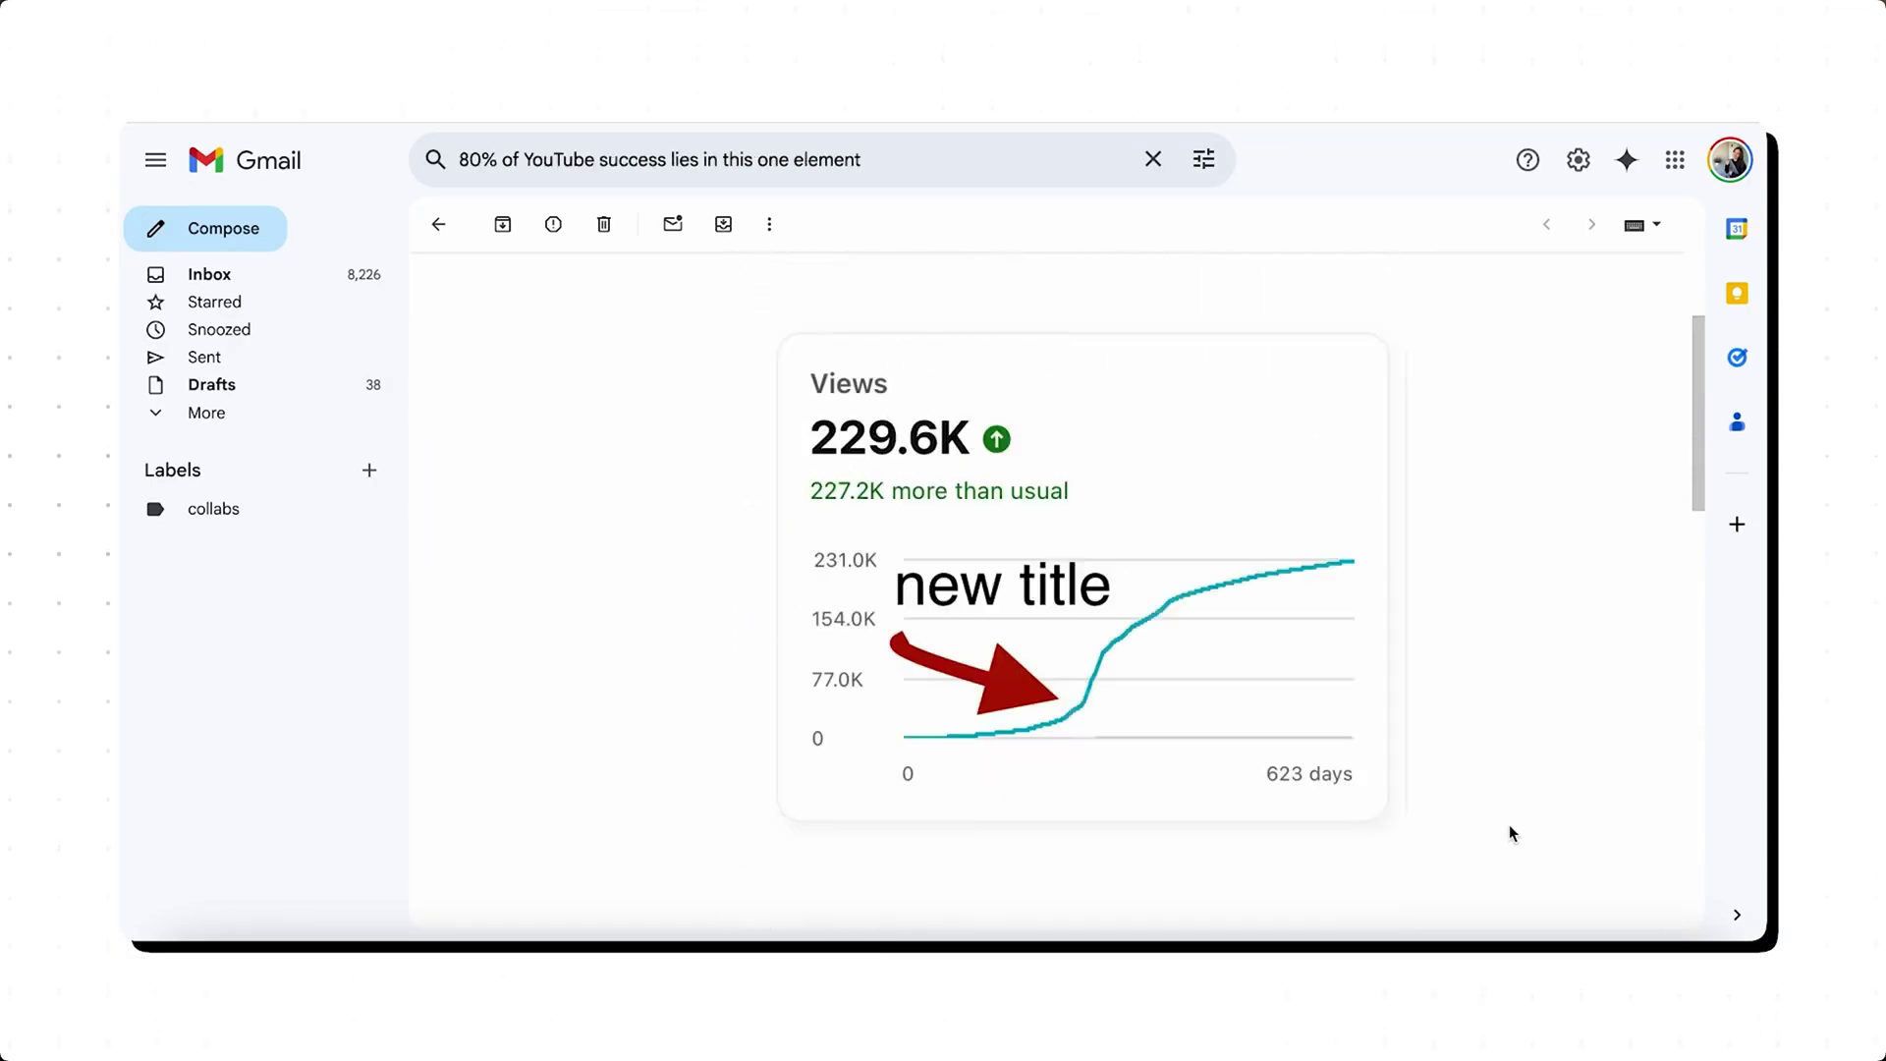
scroll(1510, 828, "down", 4)
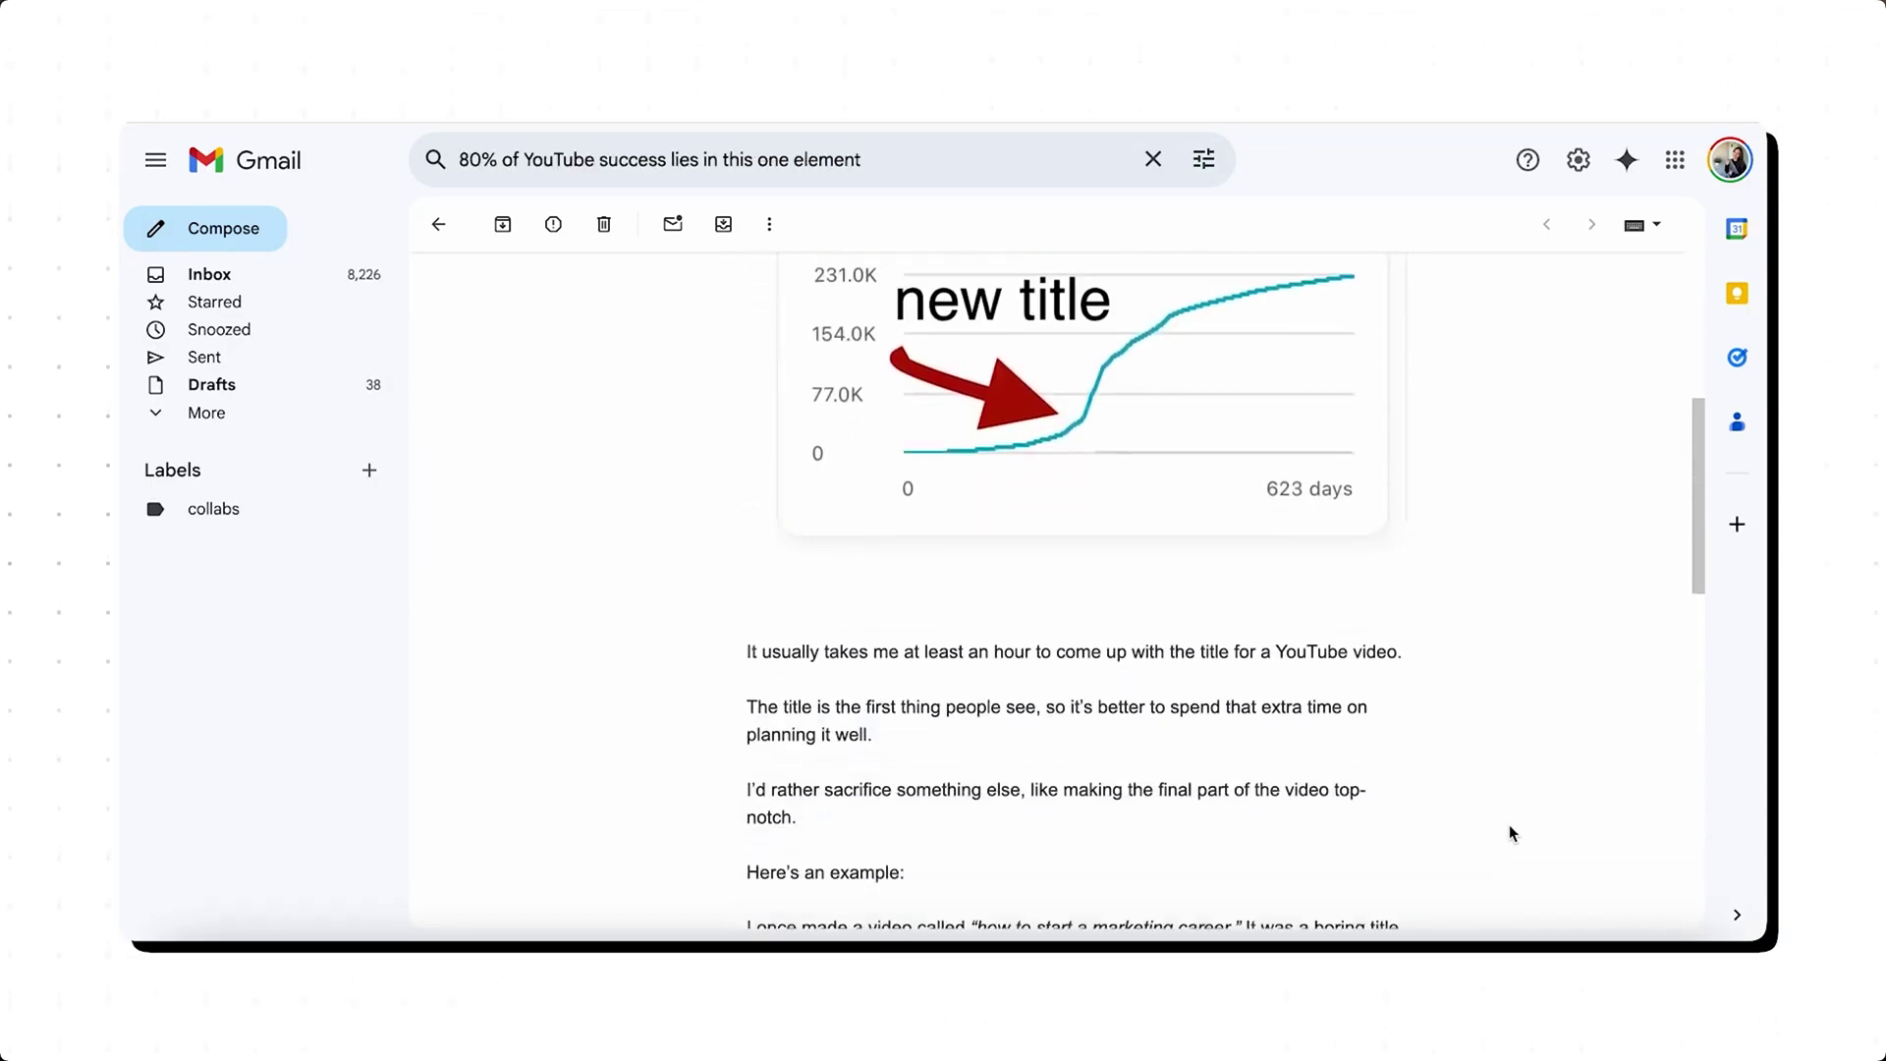
scroll(1510, 831, "down", 5)
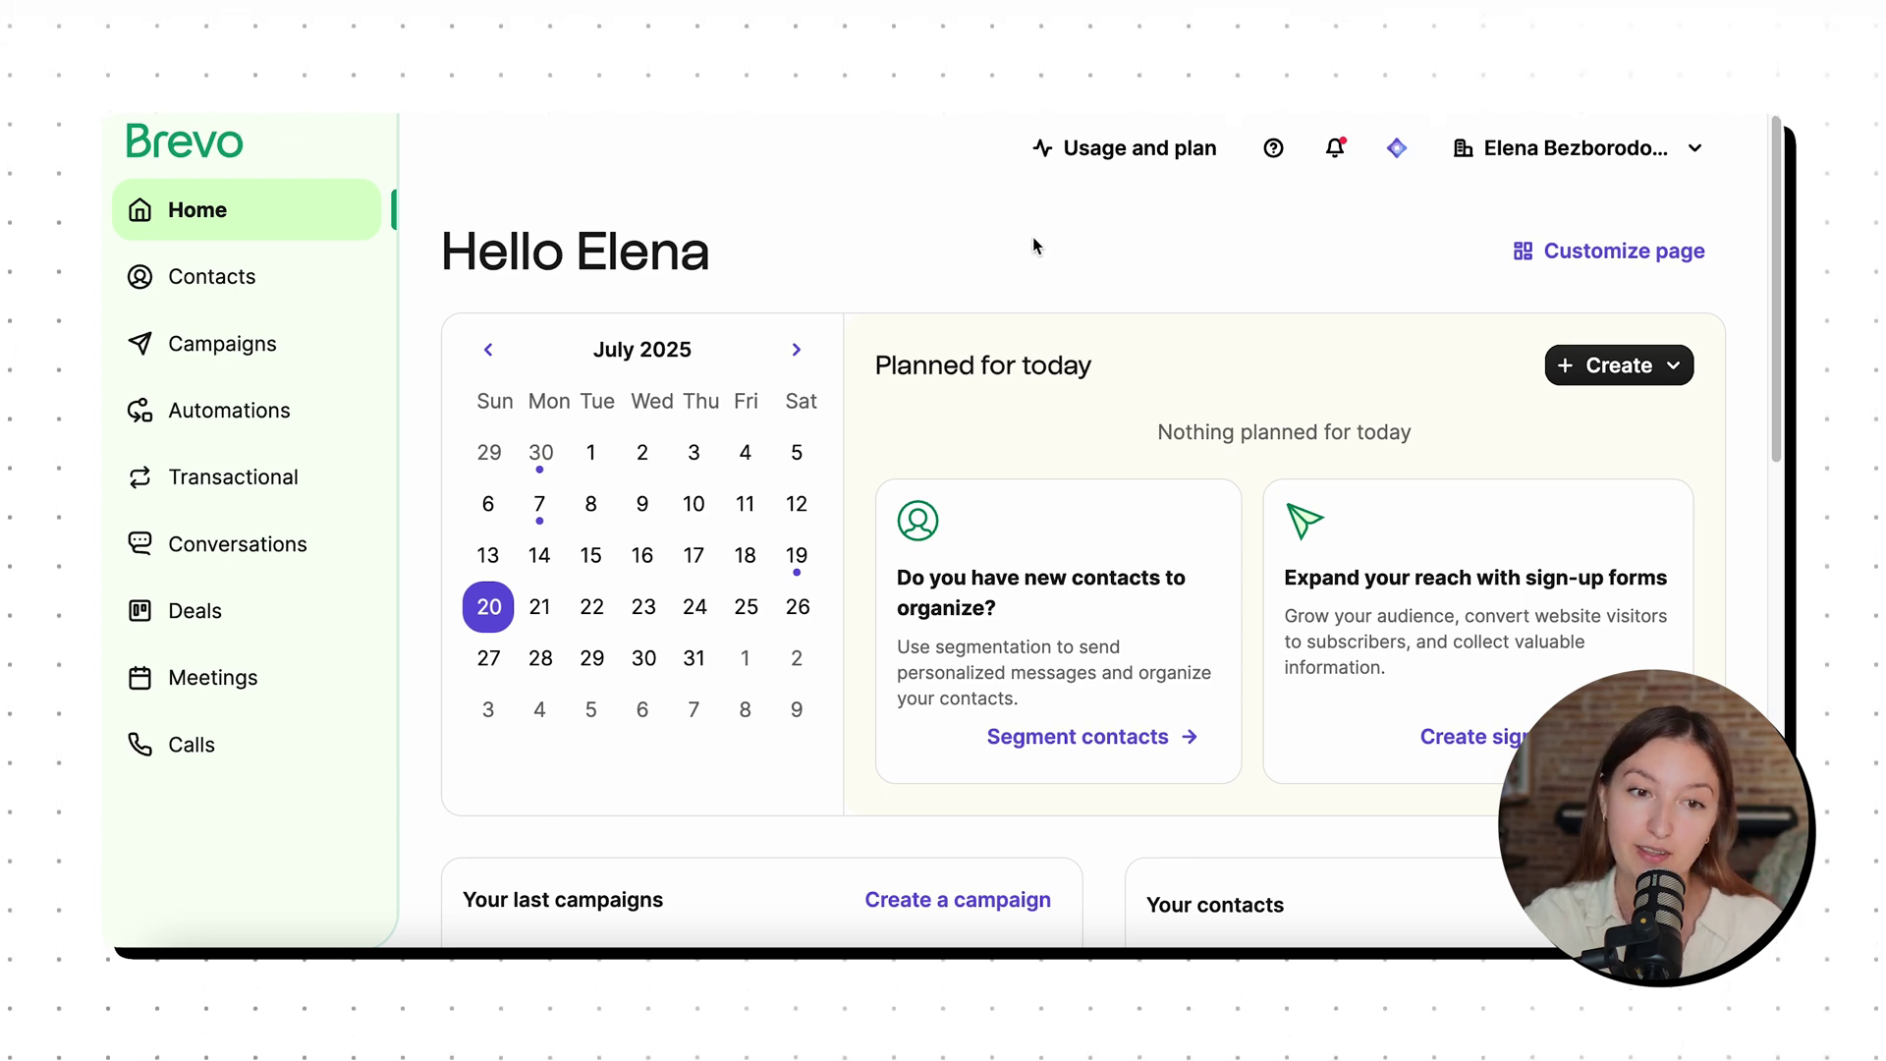
Go to the Automations list and start creating a new automation.
left_click(246, 425)
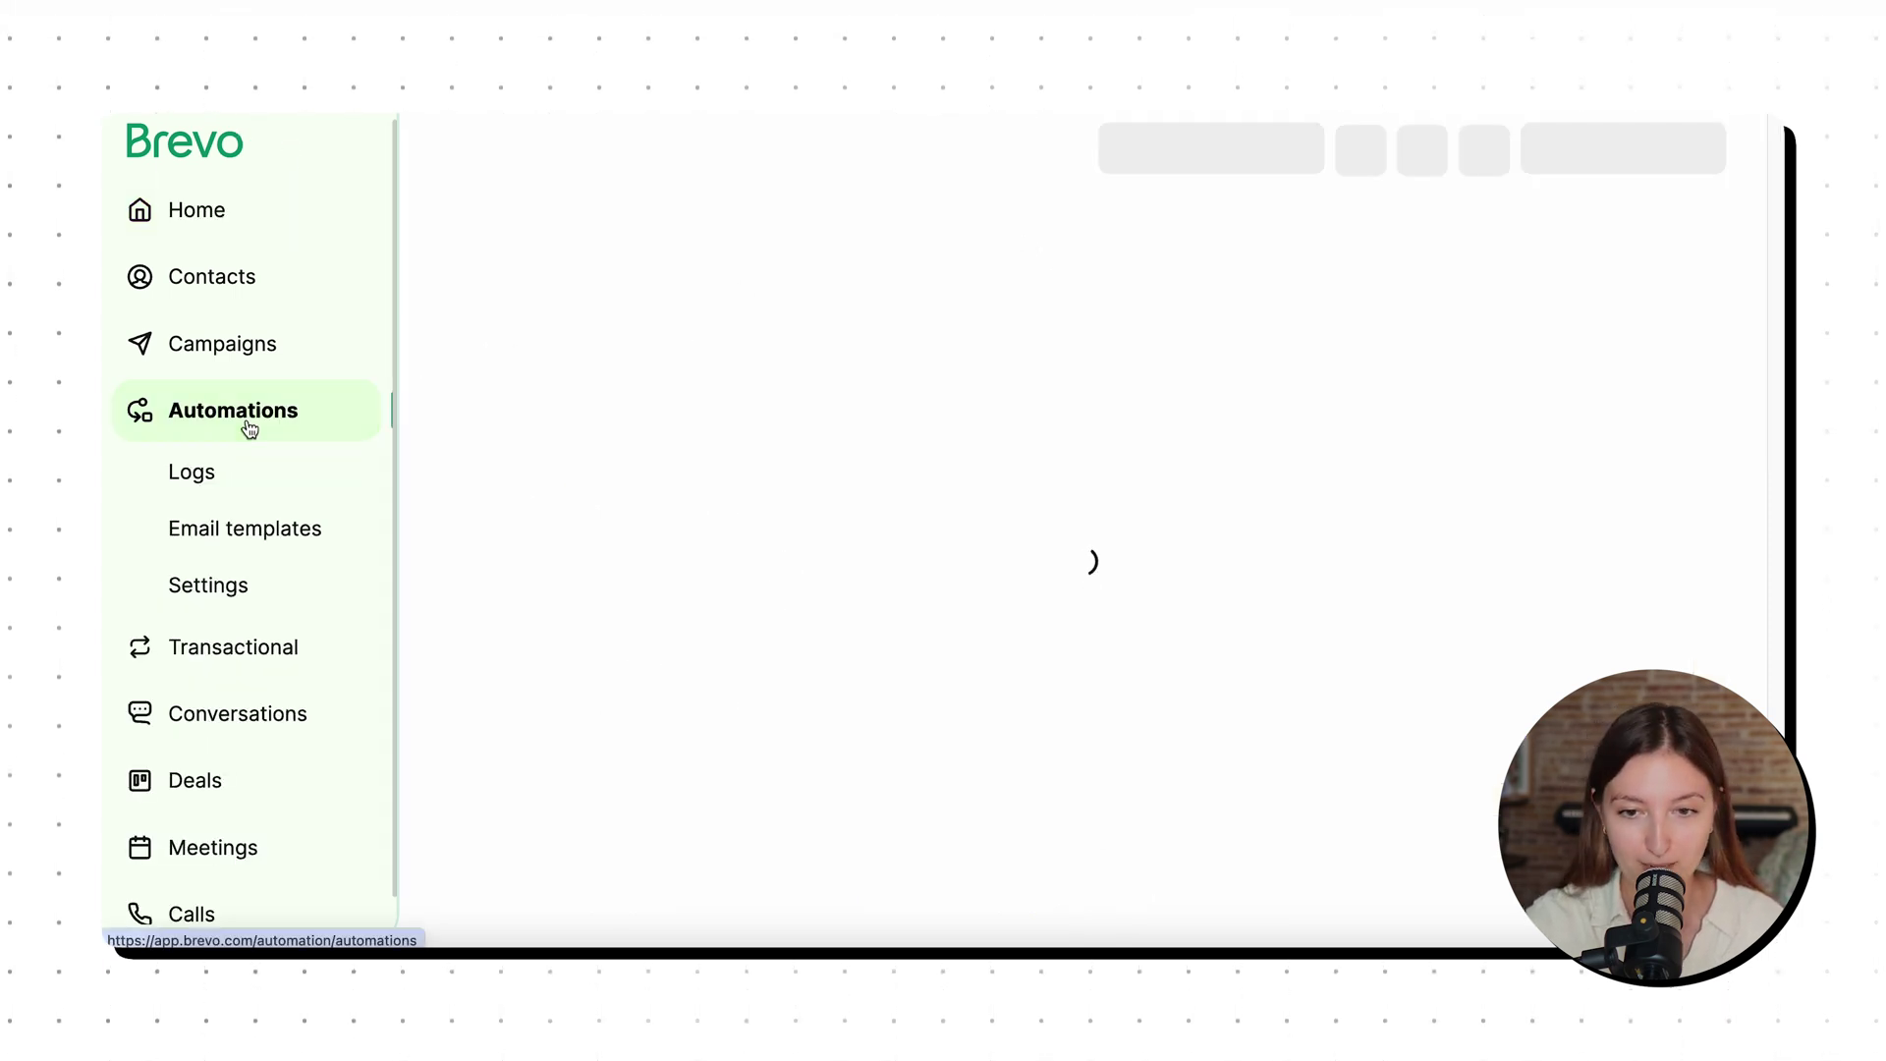
scroll(1061, 475, "down", 5)
scroll(905, 476, "up", 5)
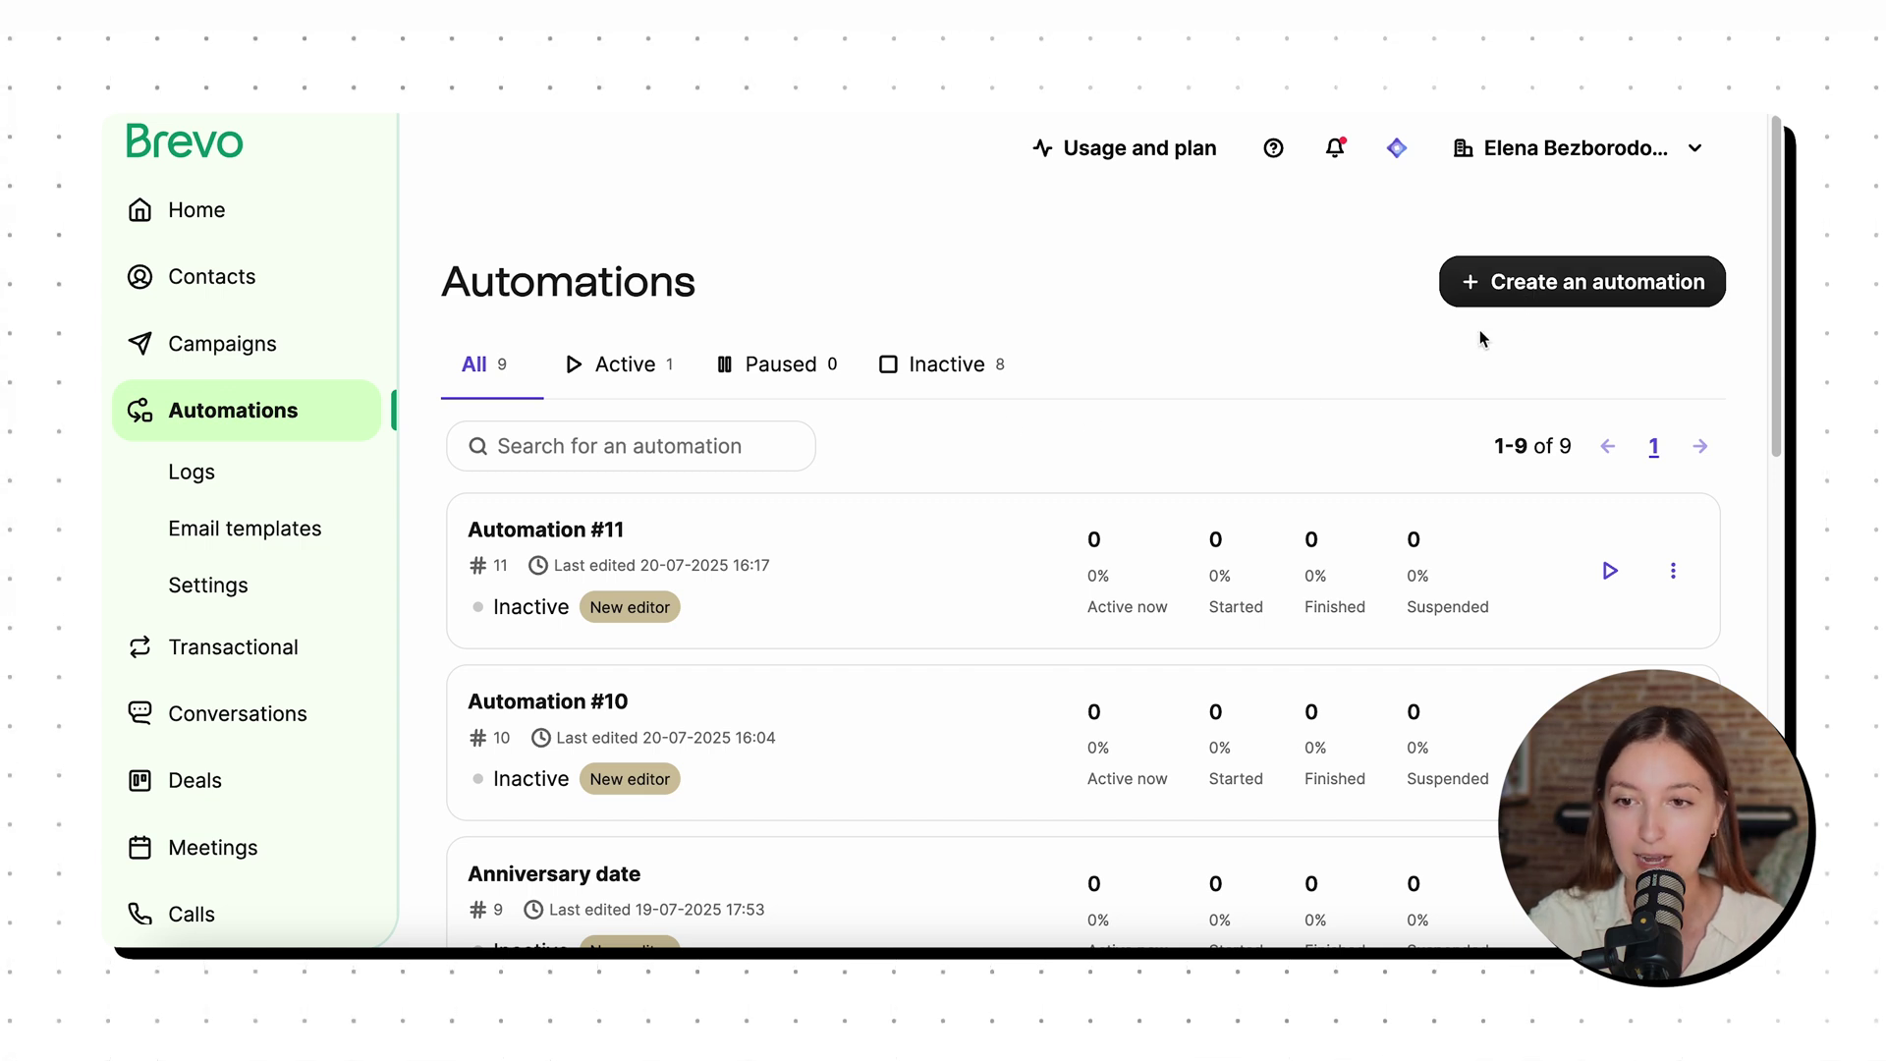
left_click(1582, 285)
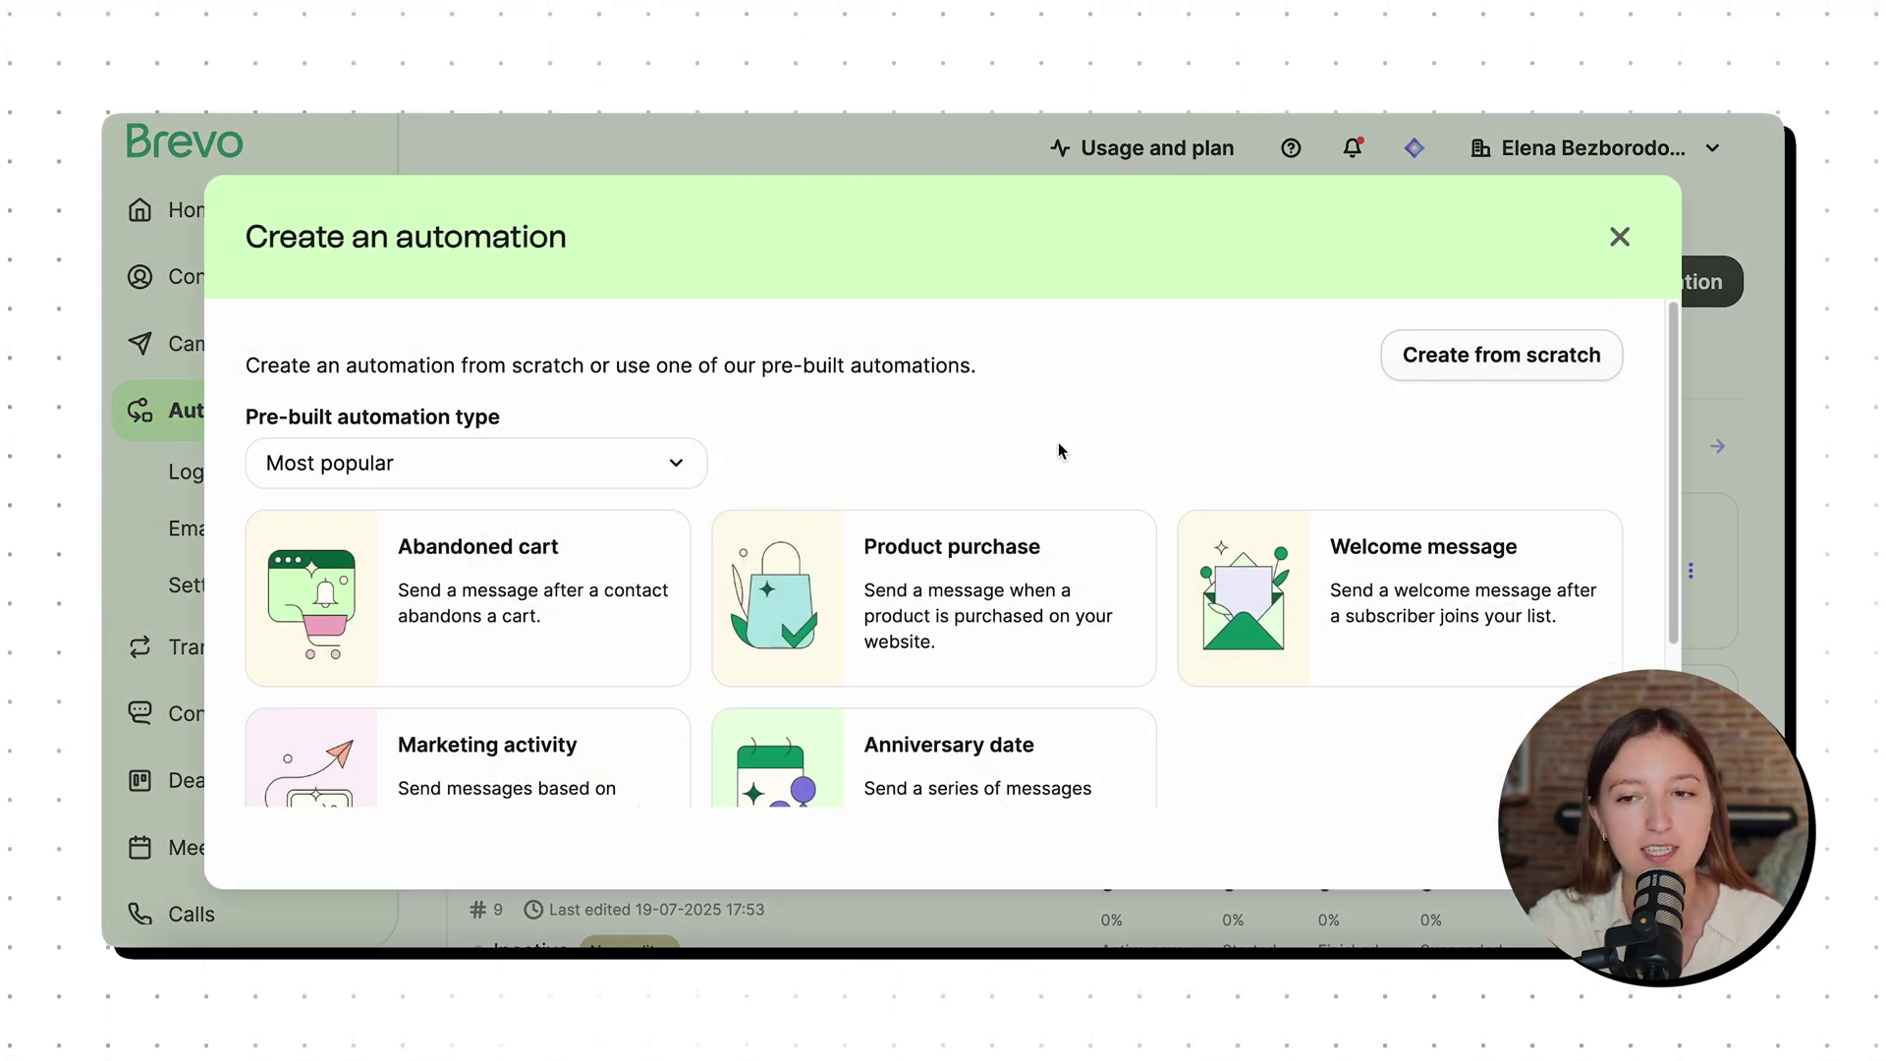
scroll(1058, 450, "down", 3)
scroll(1058, 450, "up", 3)
scroll(1058, 452, "down", 2)
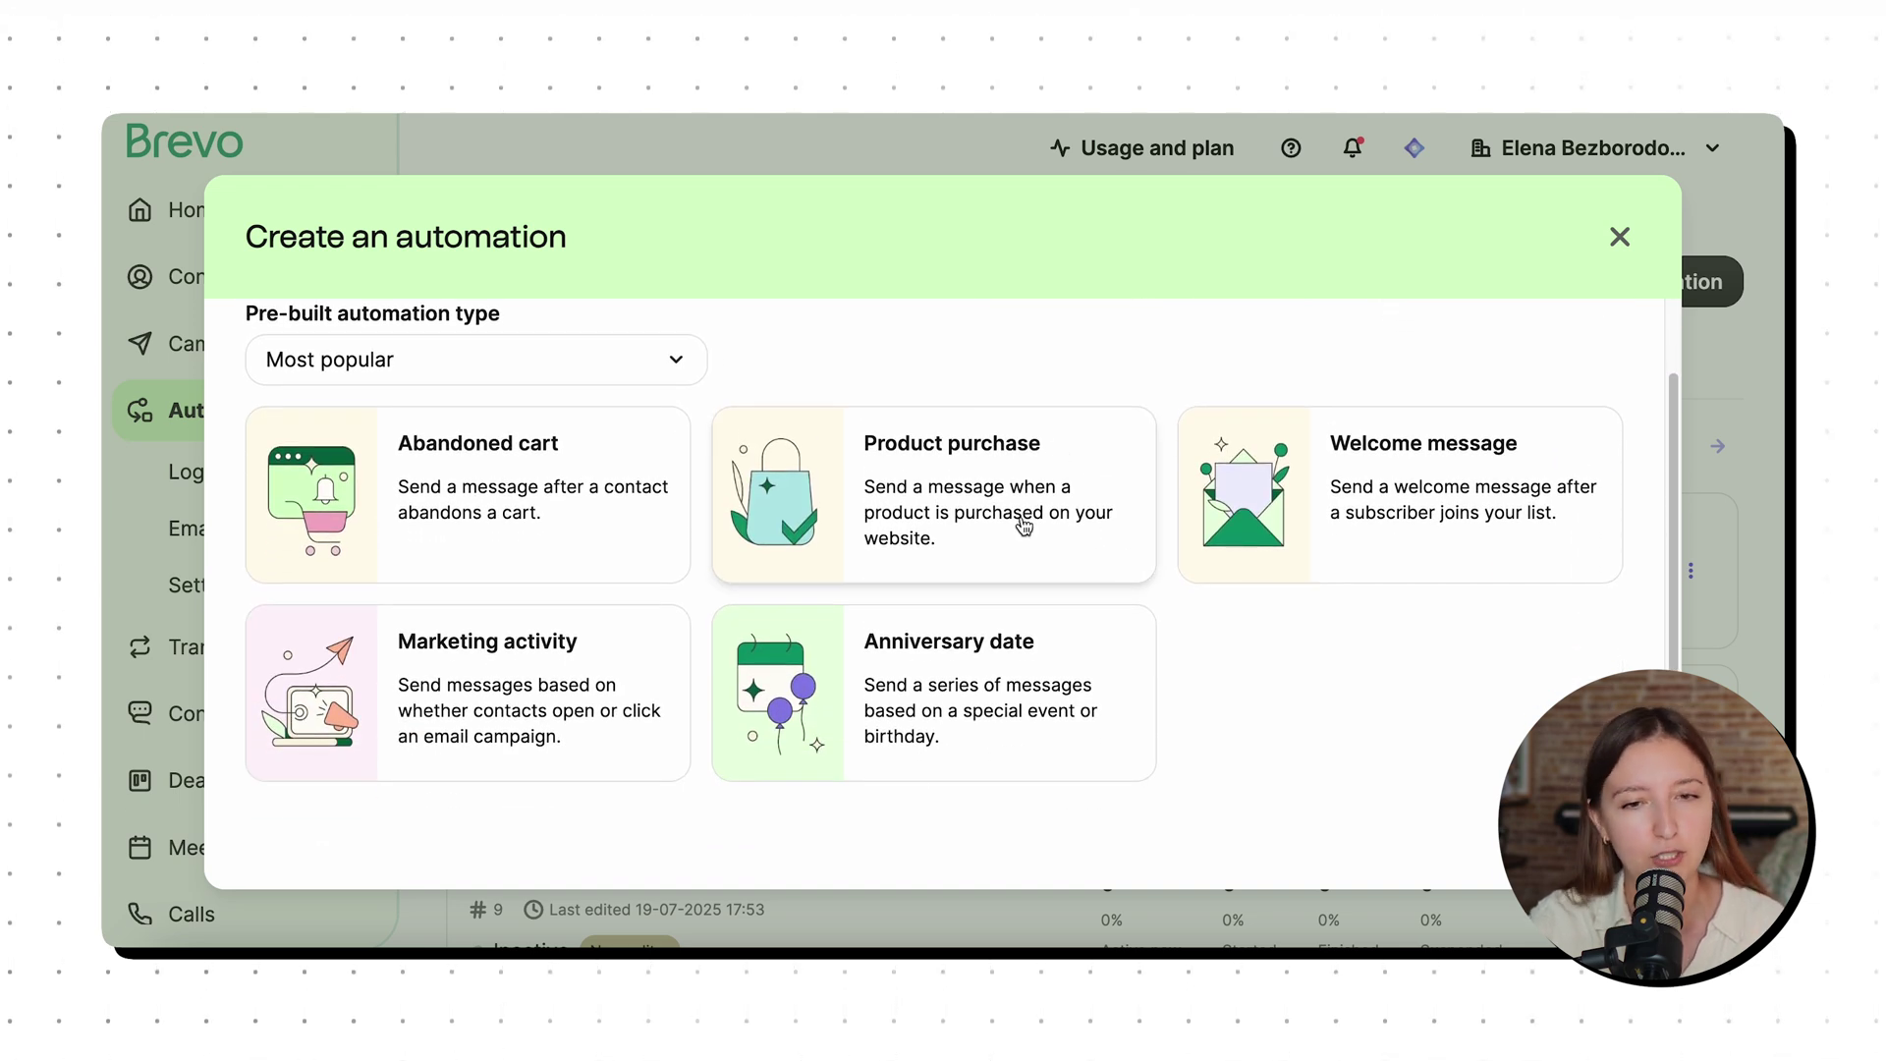
left_click(543, 486)
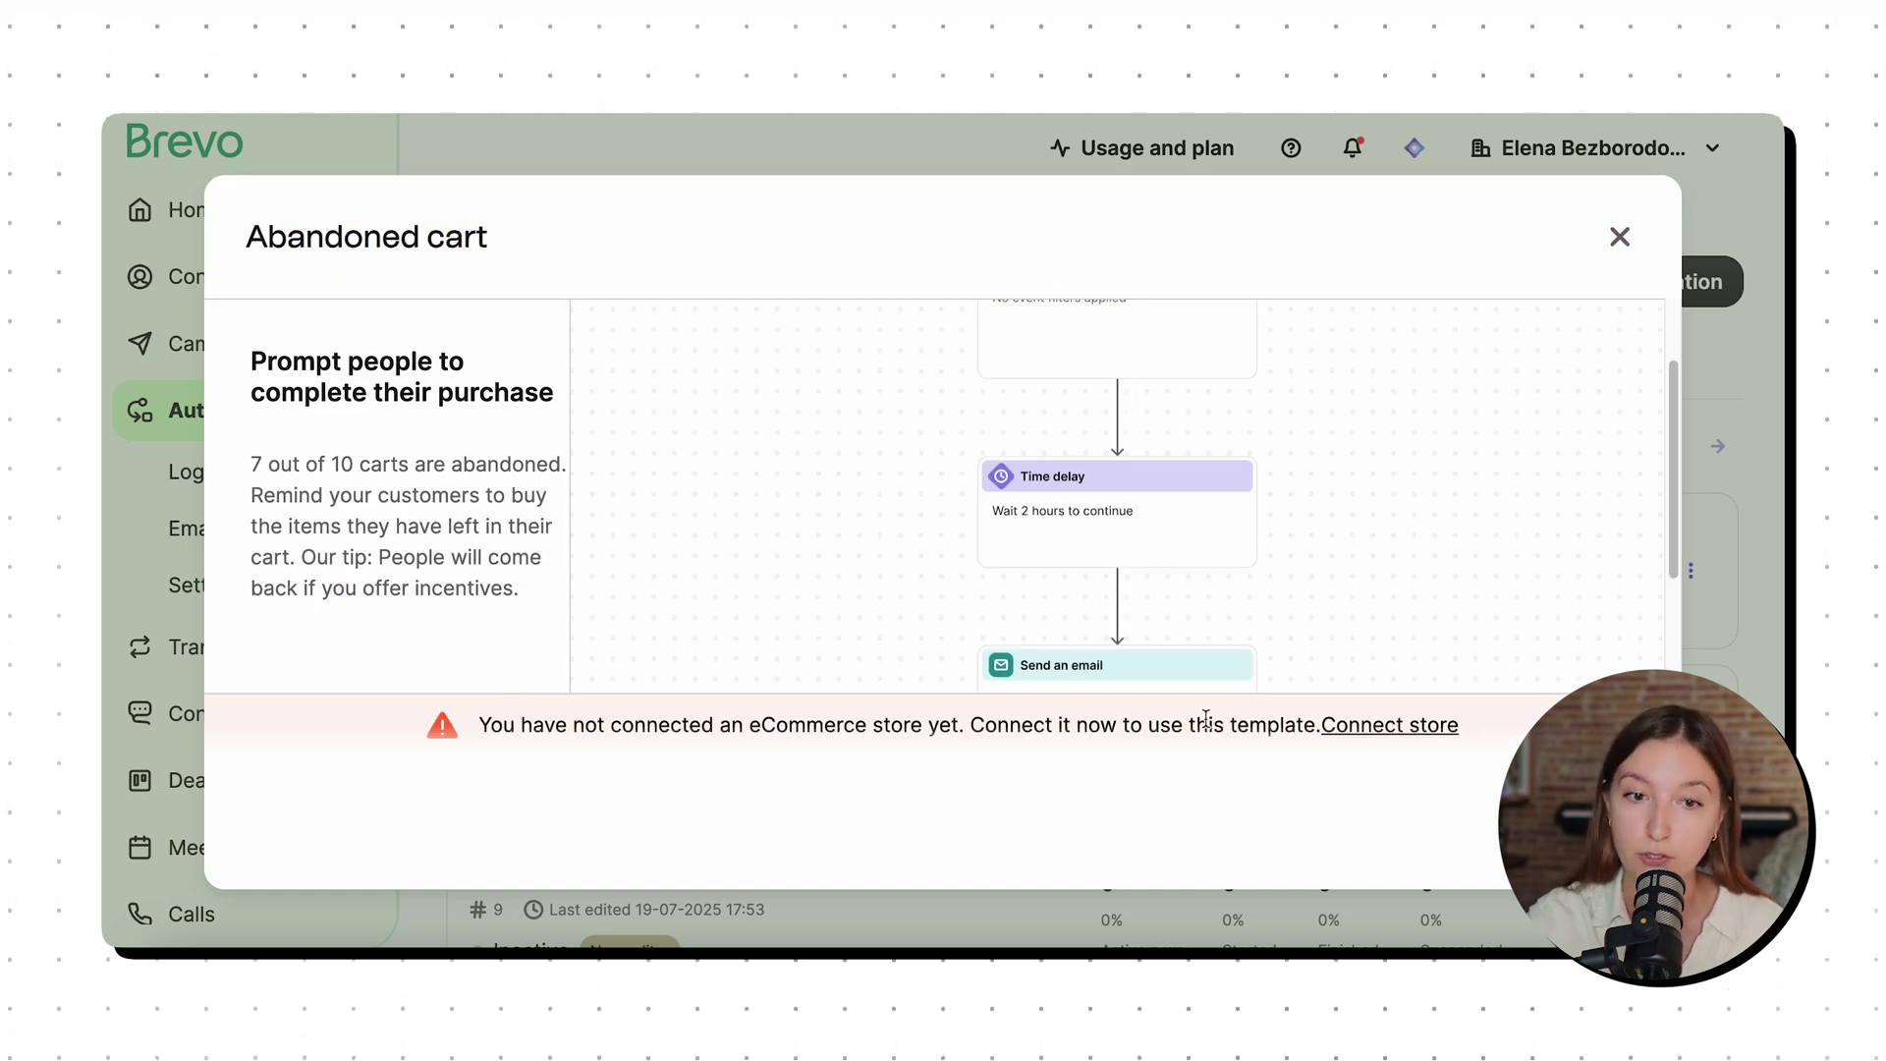
key("Escape")
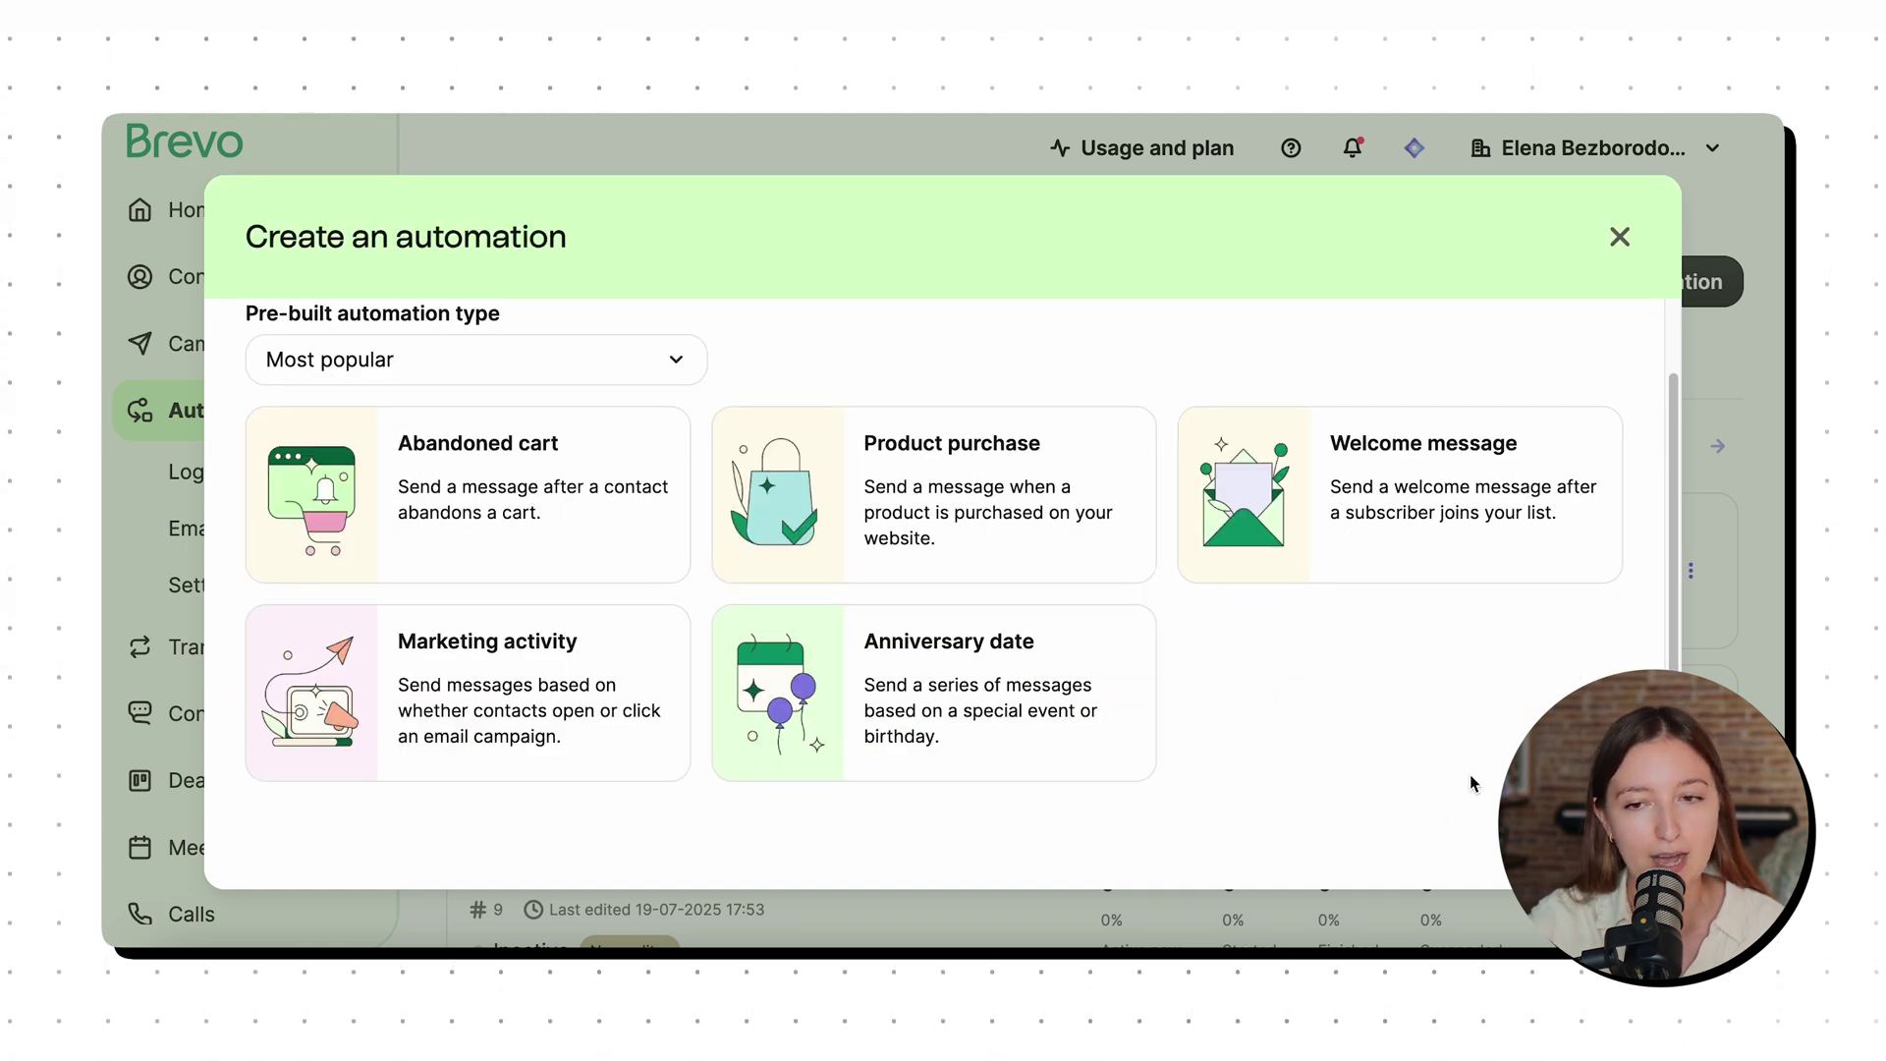
scroll(1015, 650, "up", 2)
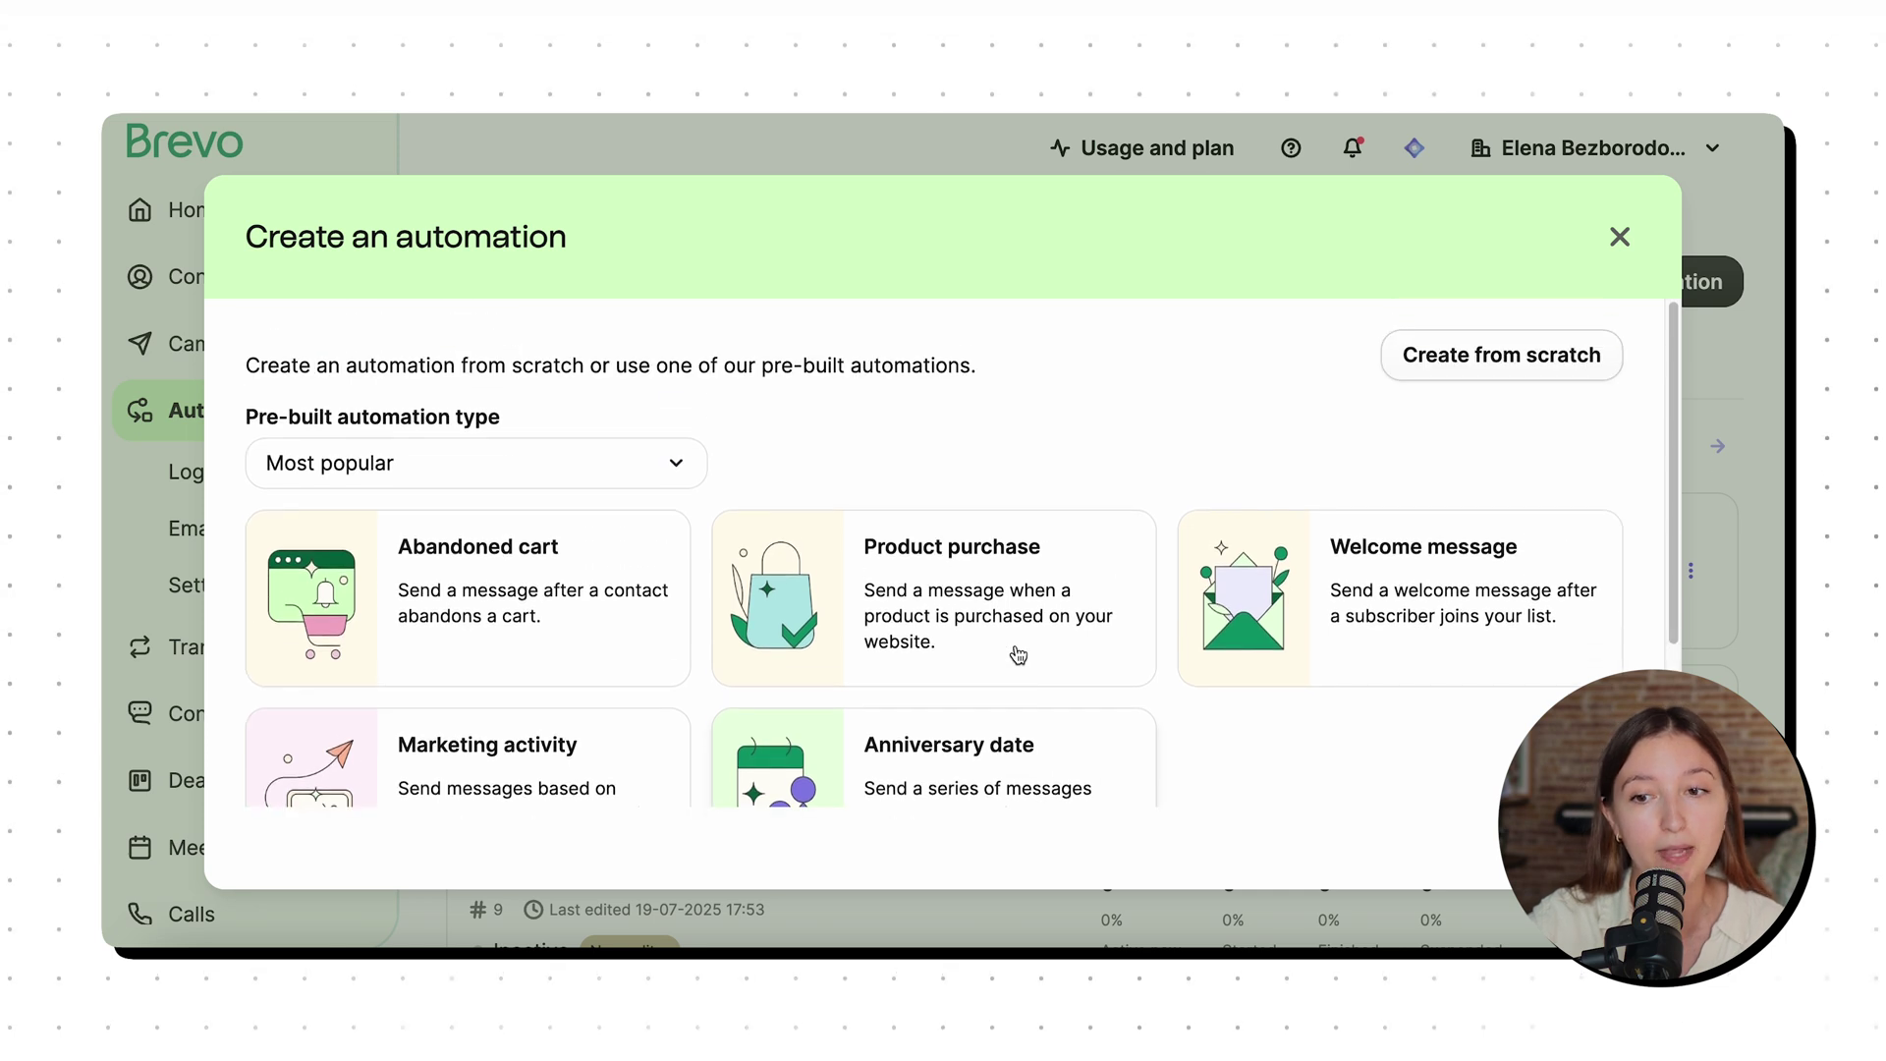
left_click(1388, 586)
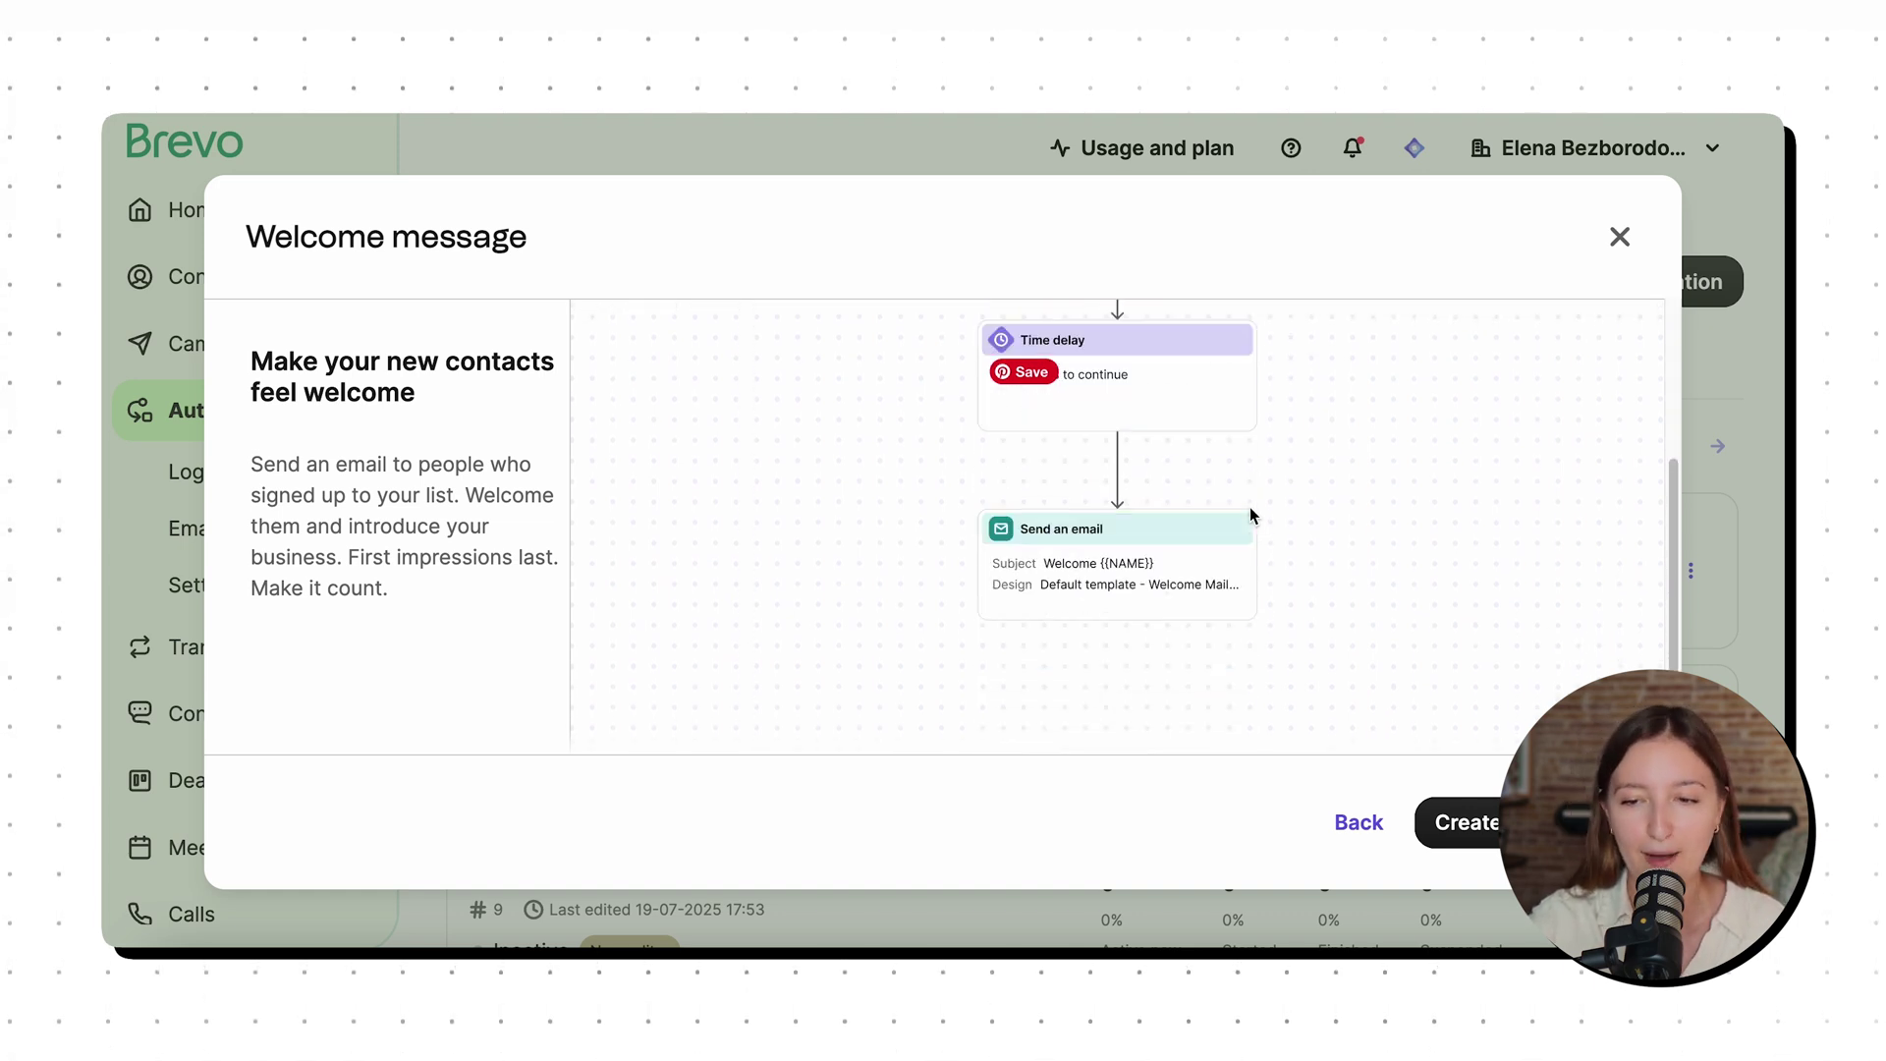
left_click(1359, 824)
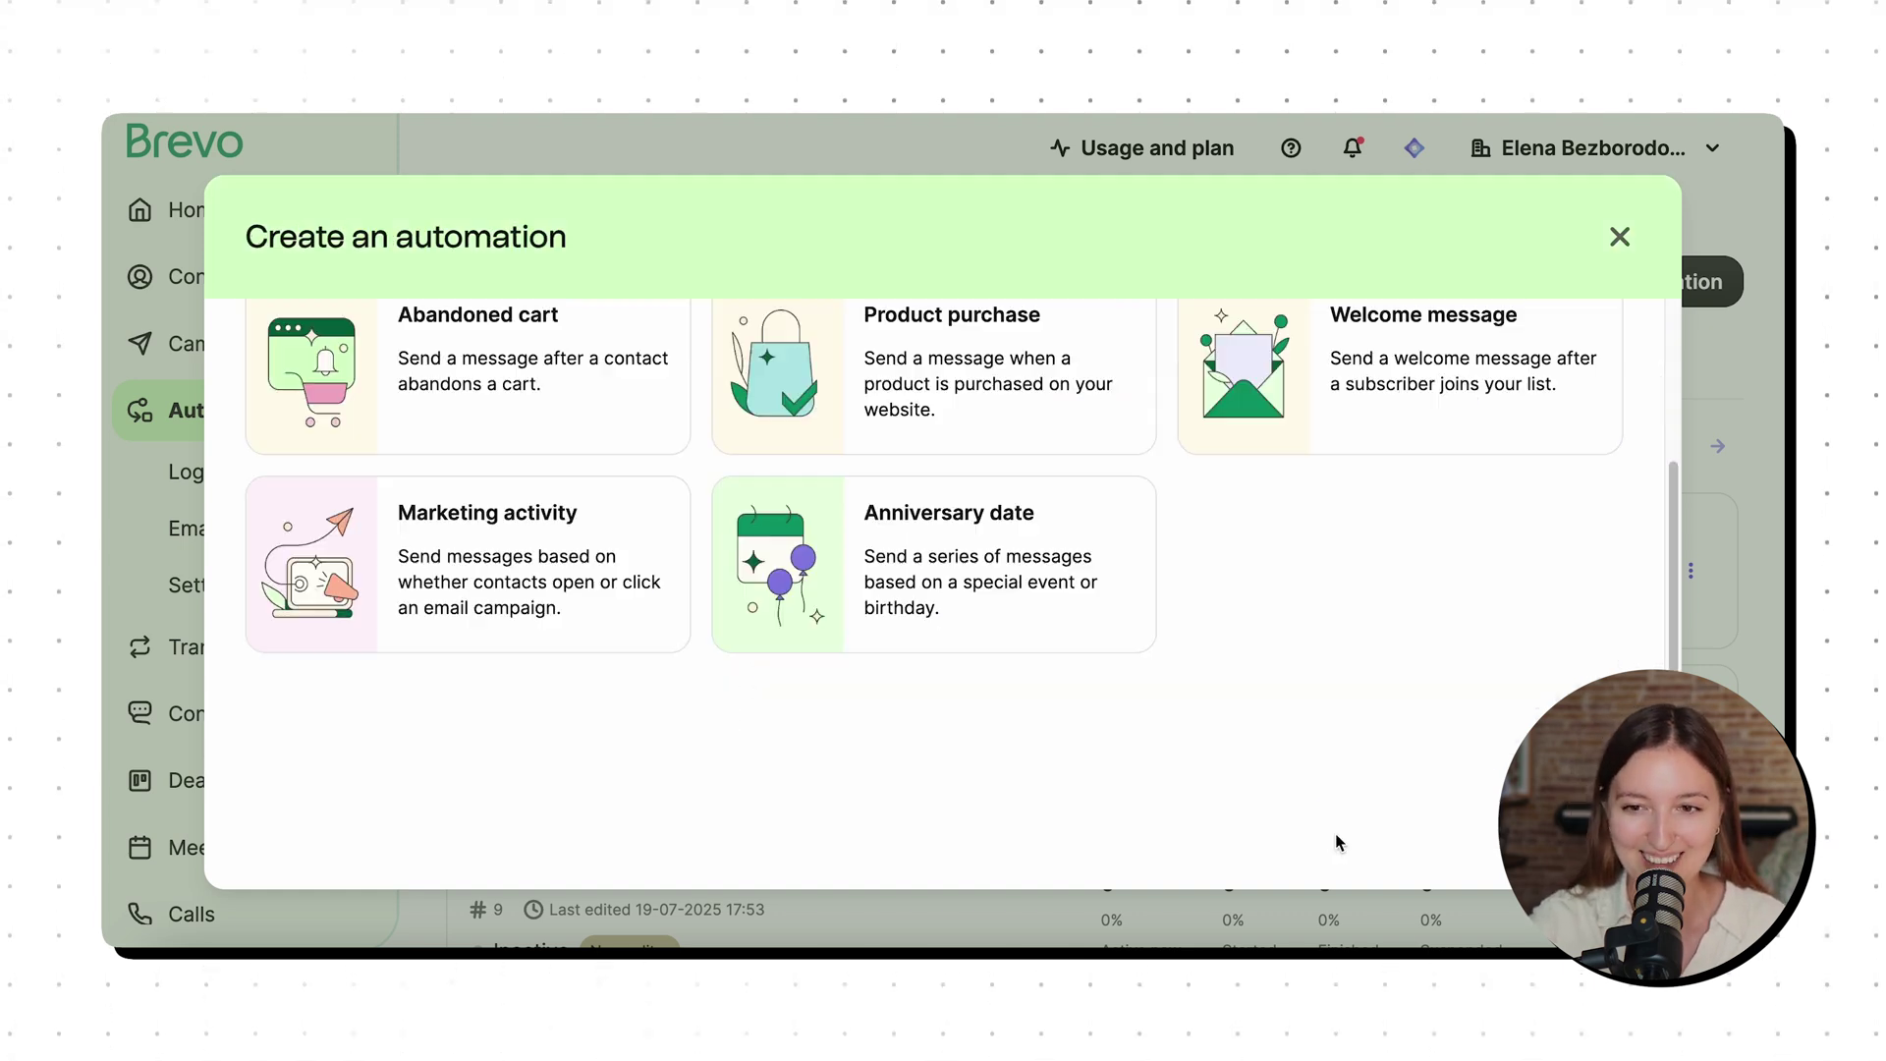
scroll(1307, 572, "up", 3)
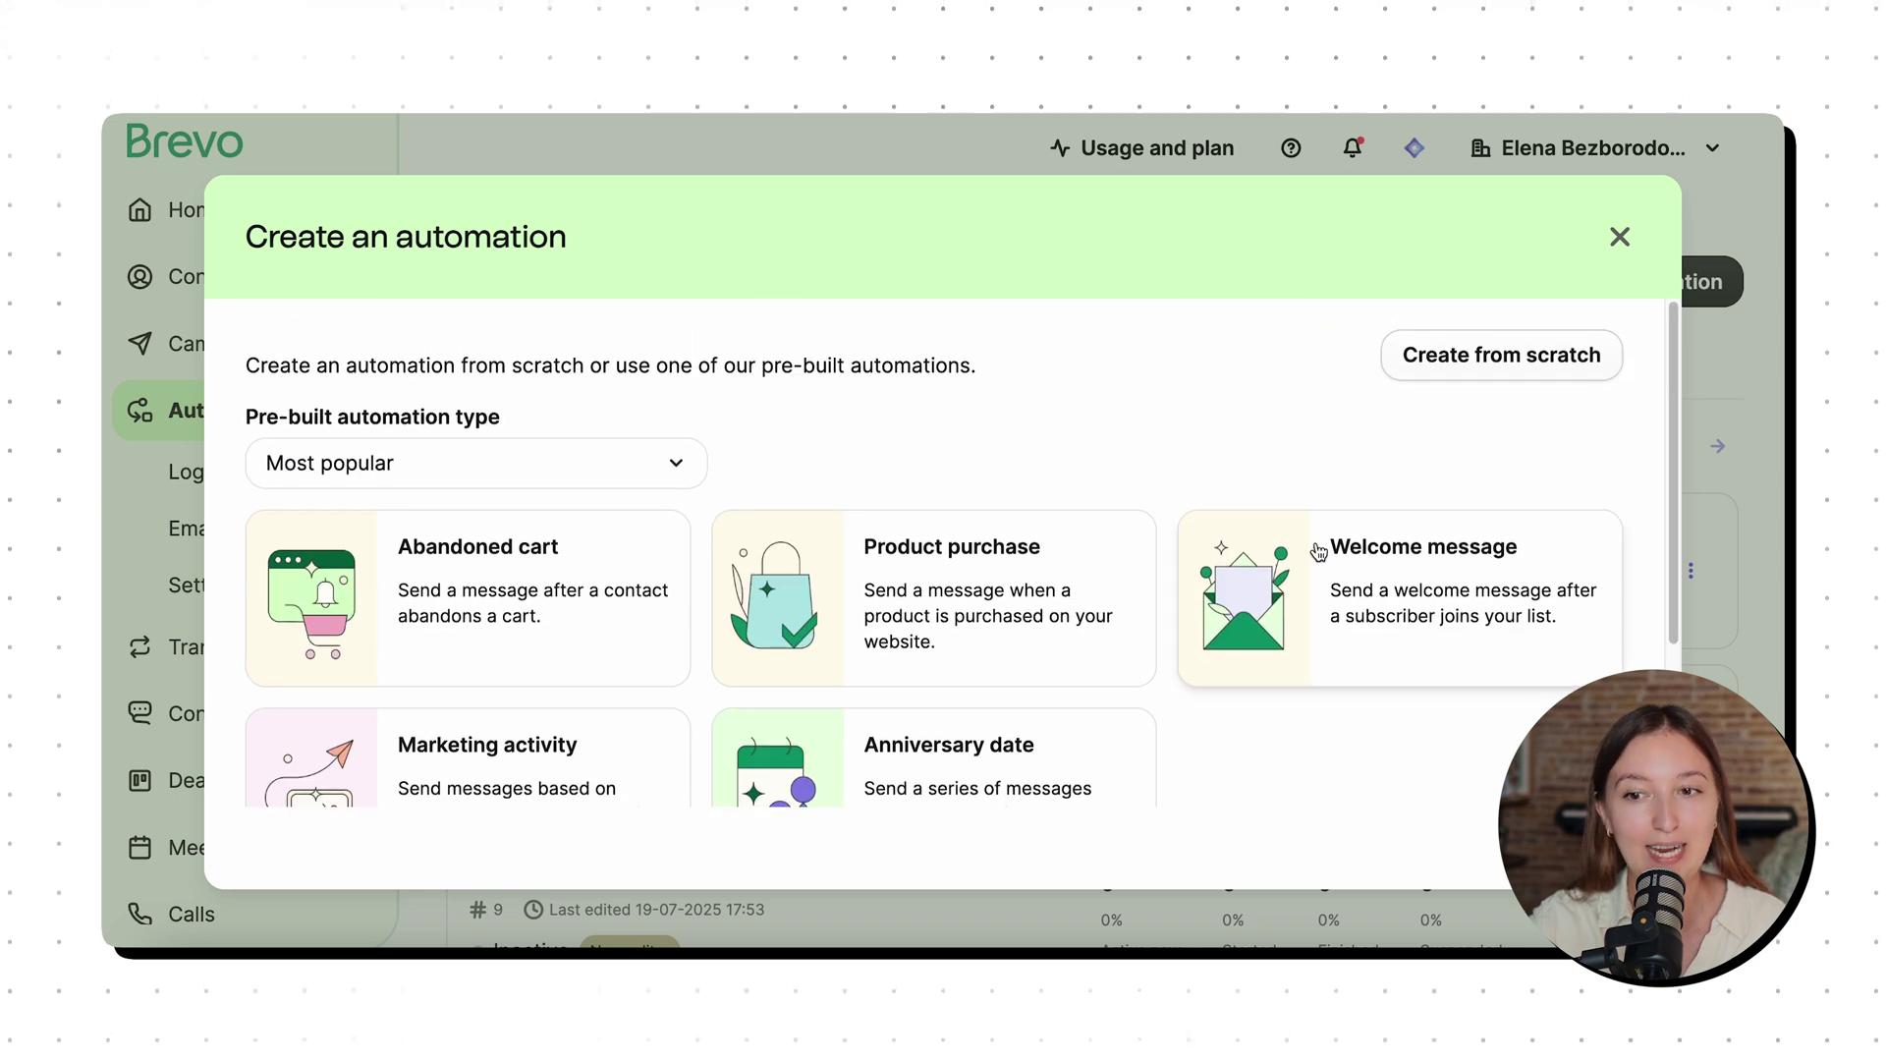
Start a blank automation from scratch and place a Form submitted trigger on the canvas.
left_click(1457, 357)
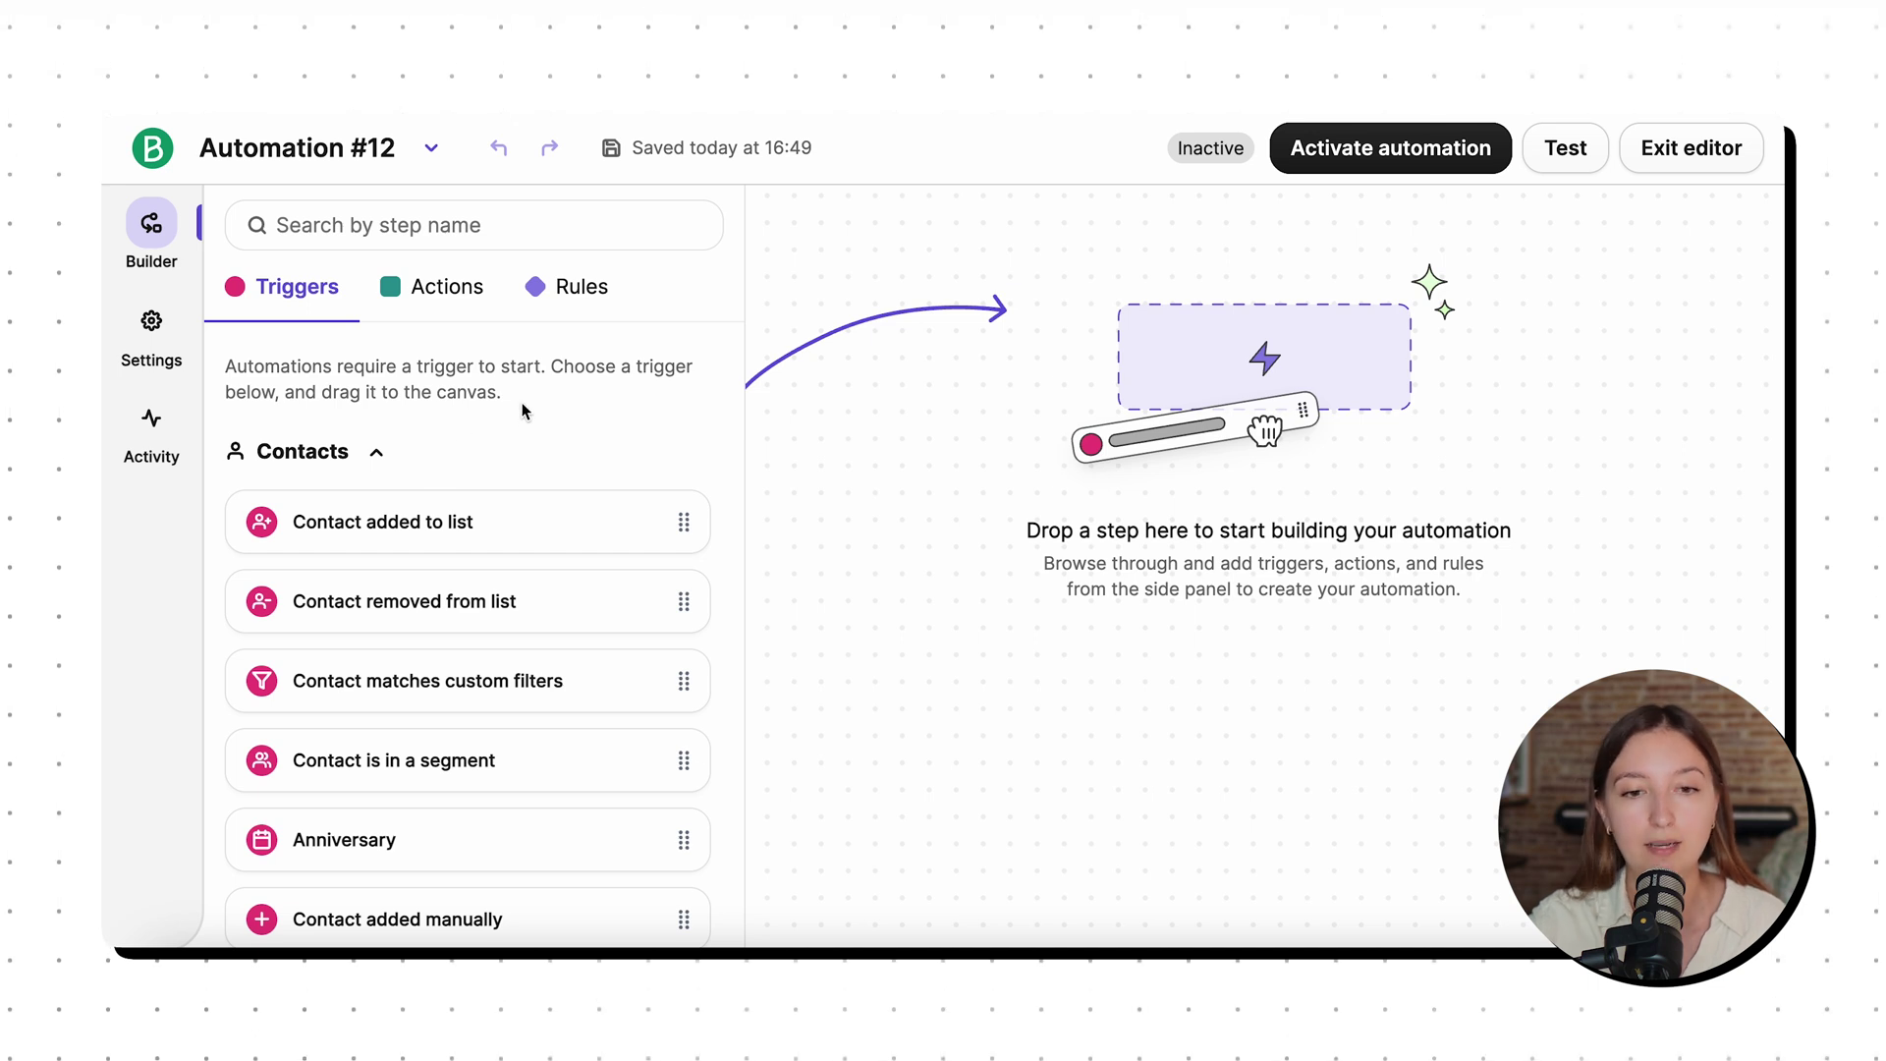
scroll(488, 452, "down", 3)
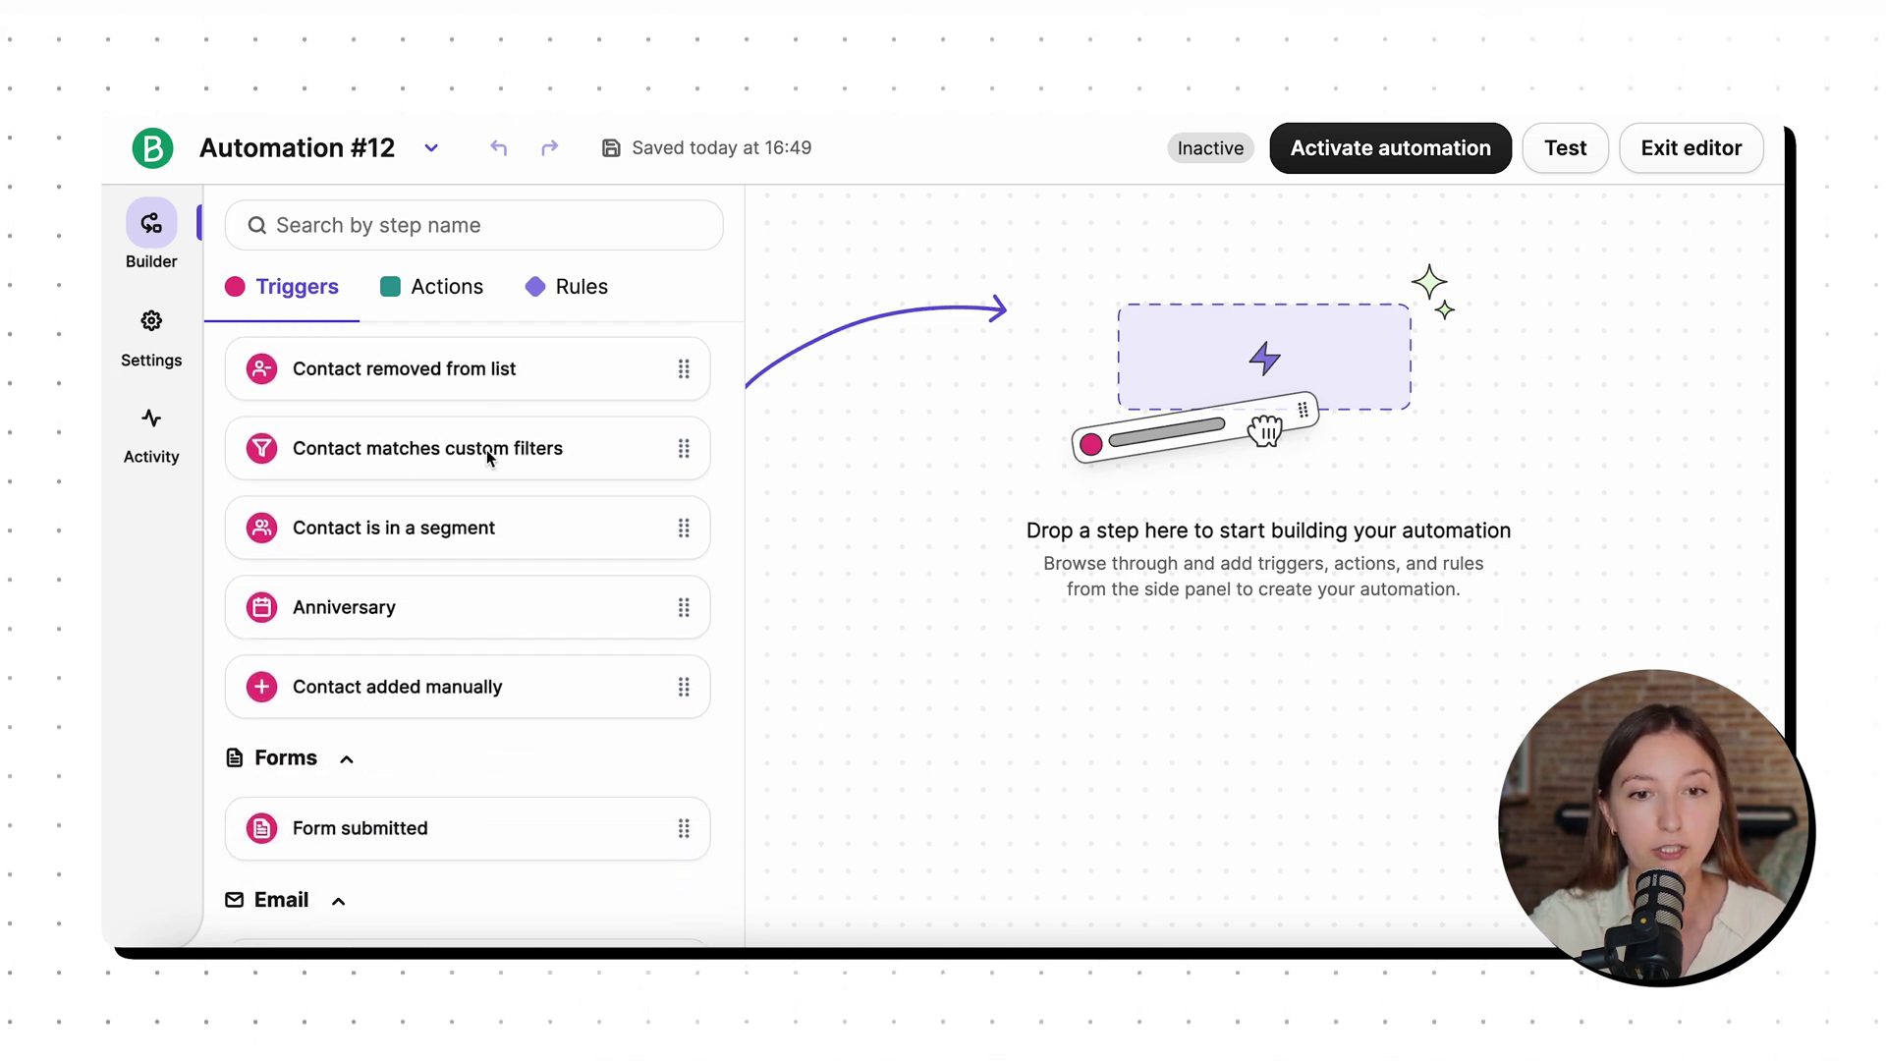
scroll(489, 452, "up", 3)
scroll(488, 454, "down", 1)
scroll(487, 450, "down", 3)
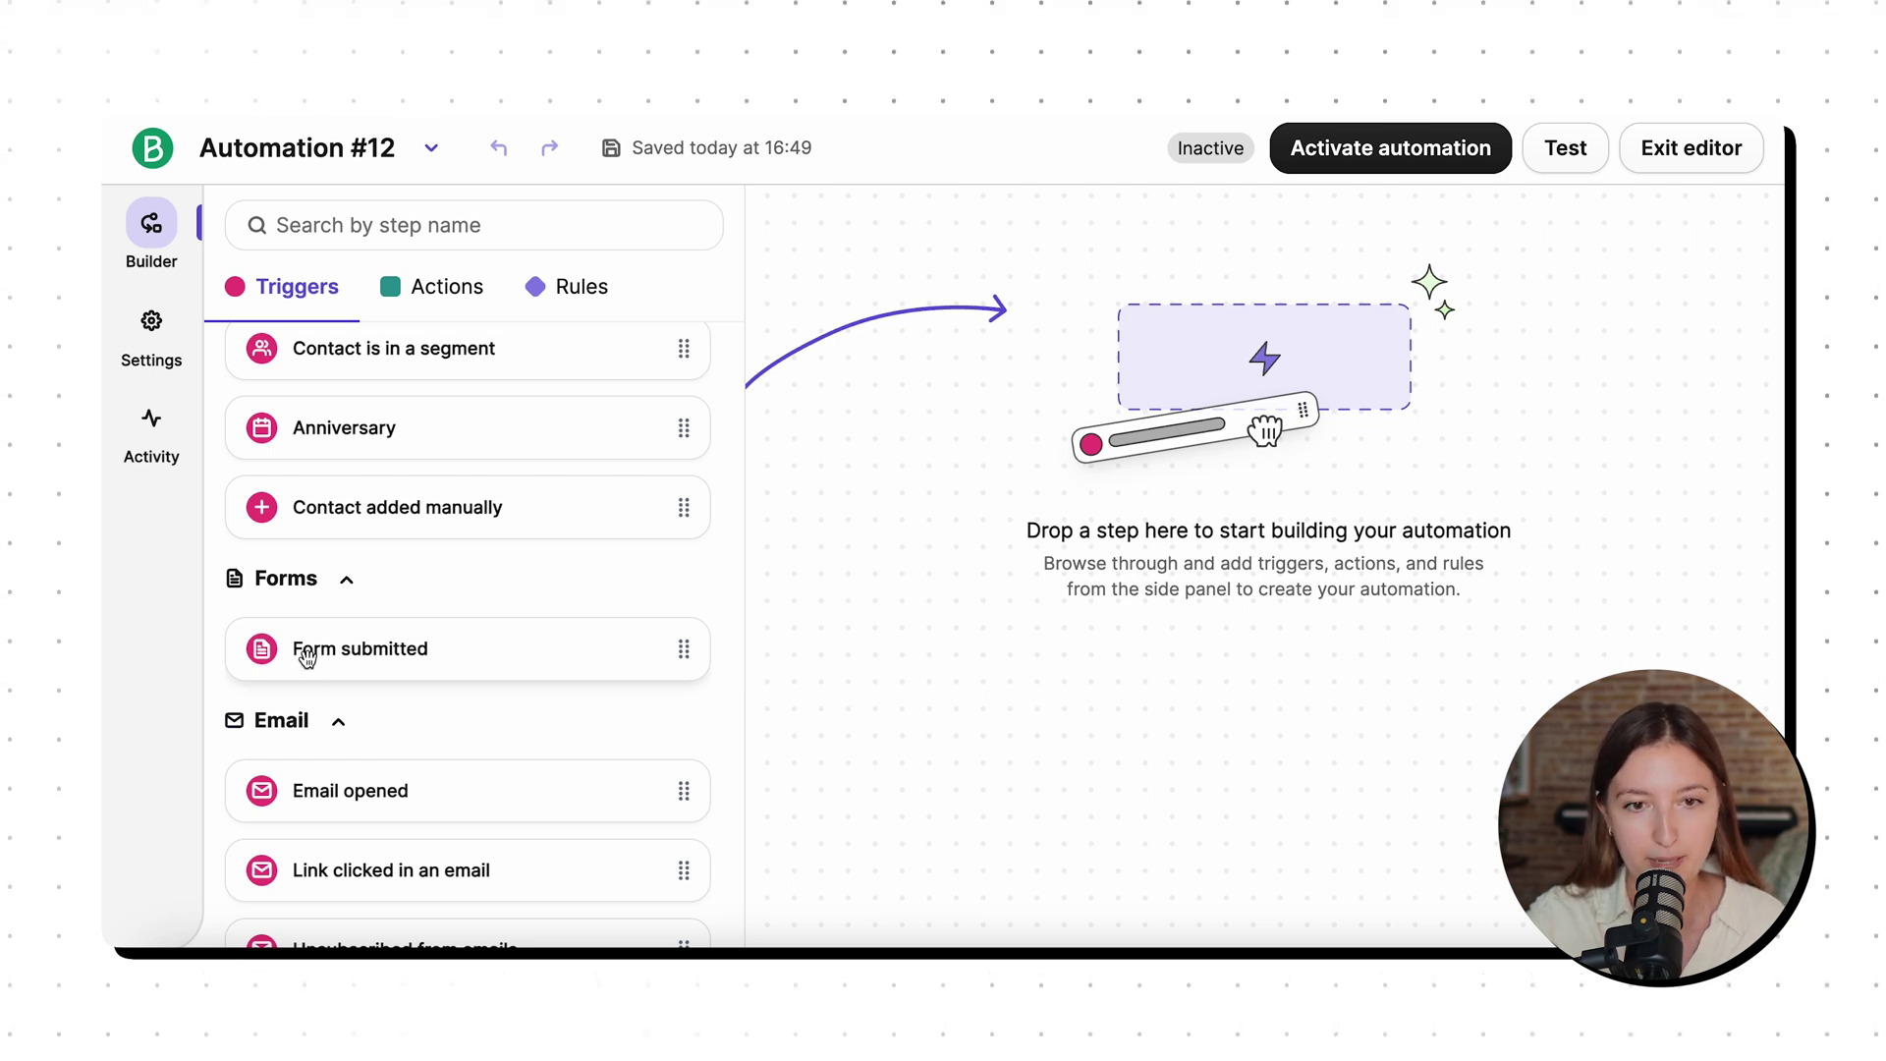
left_click_drag(306, 656, 1012, 513)
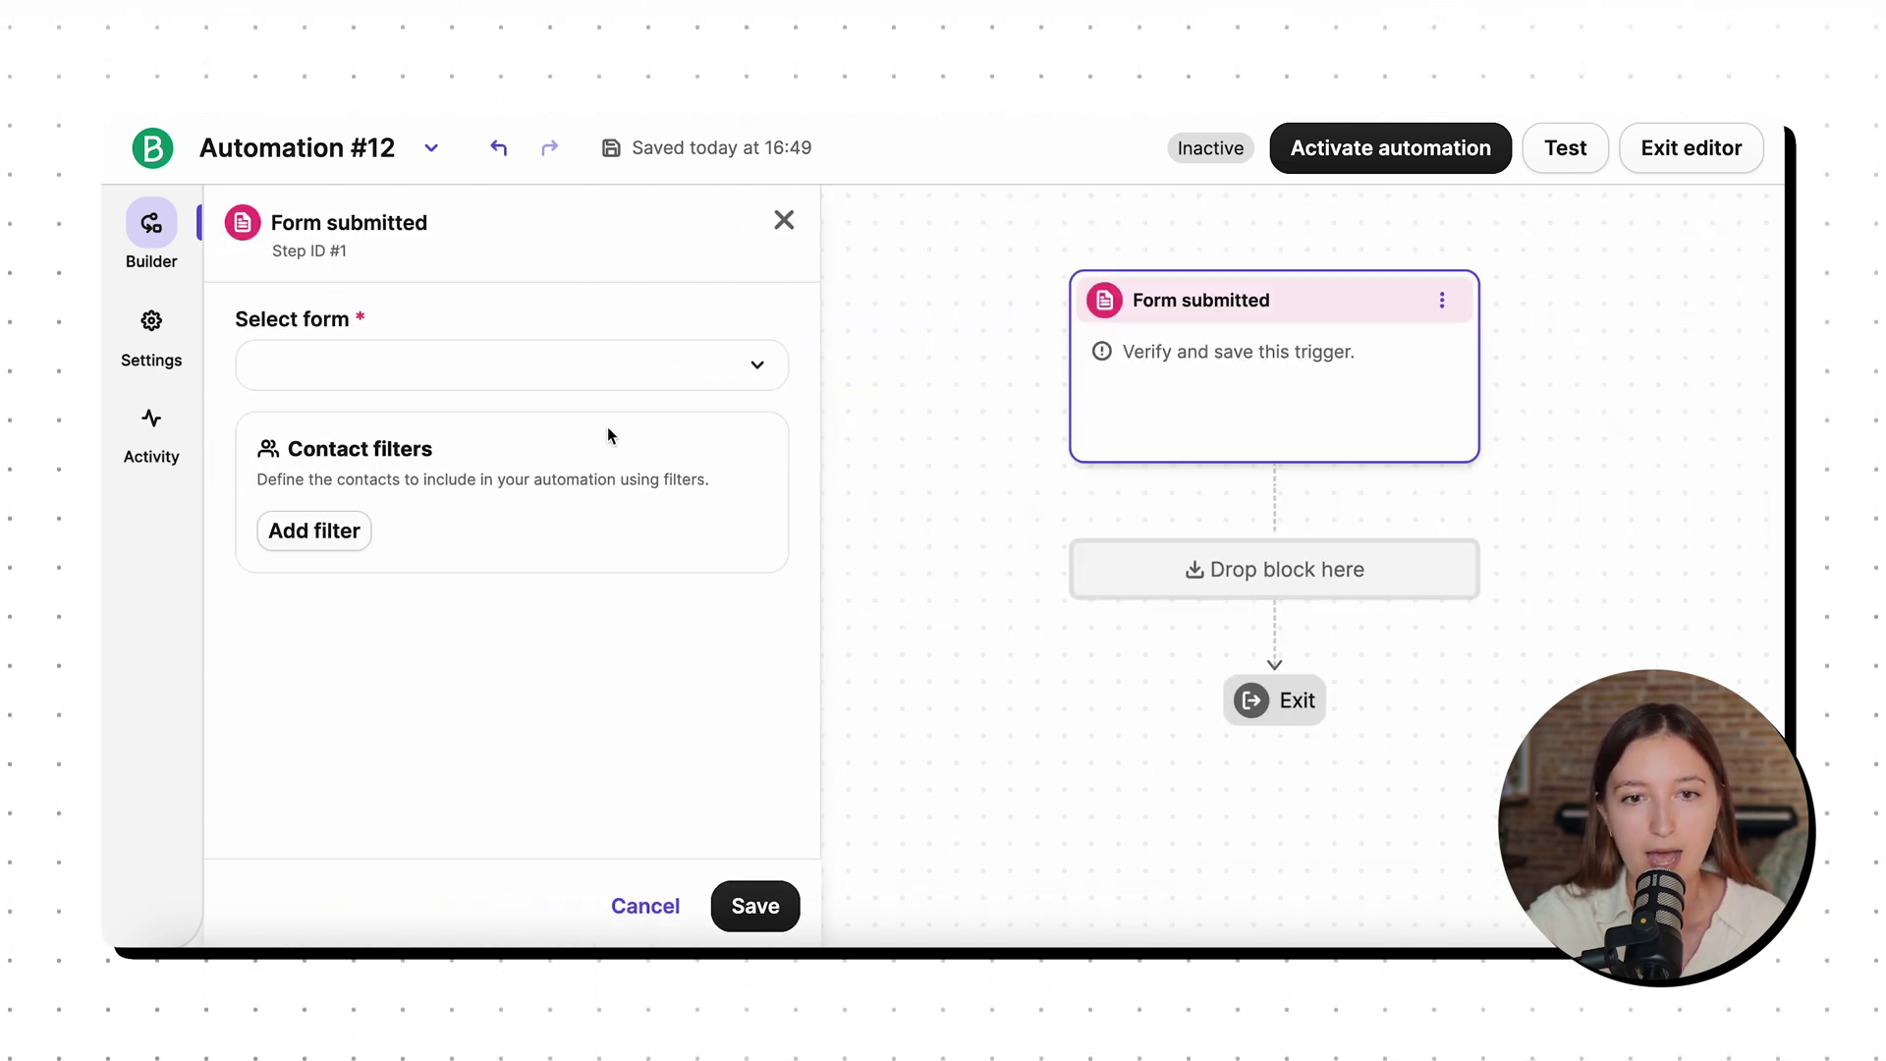
Set the trigger to the Sign-up folder's Growth marketing newsletter form and save it.
left_click(472, 376)
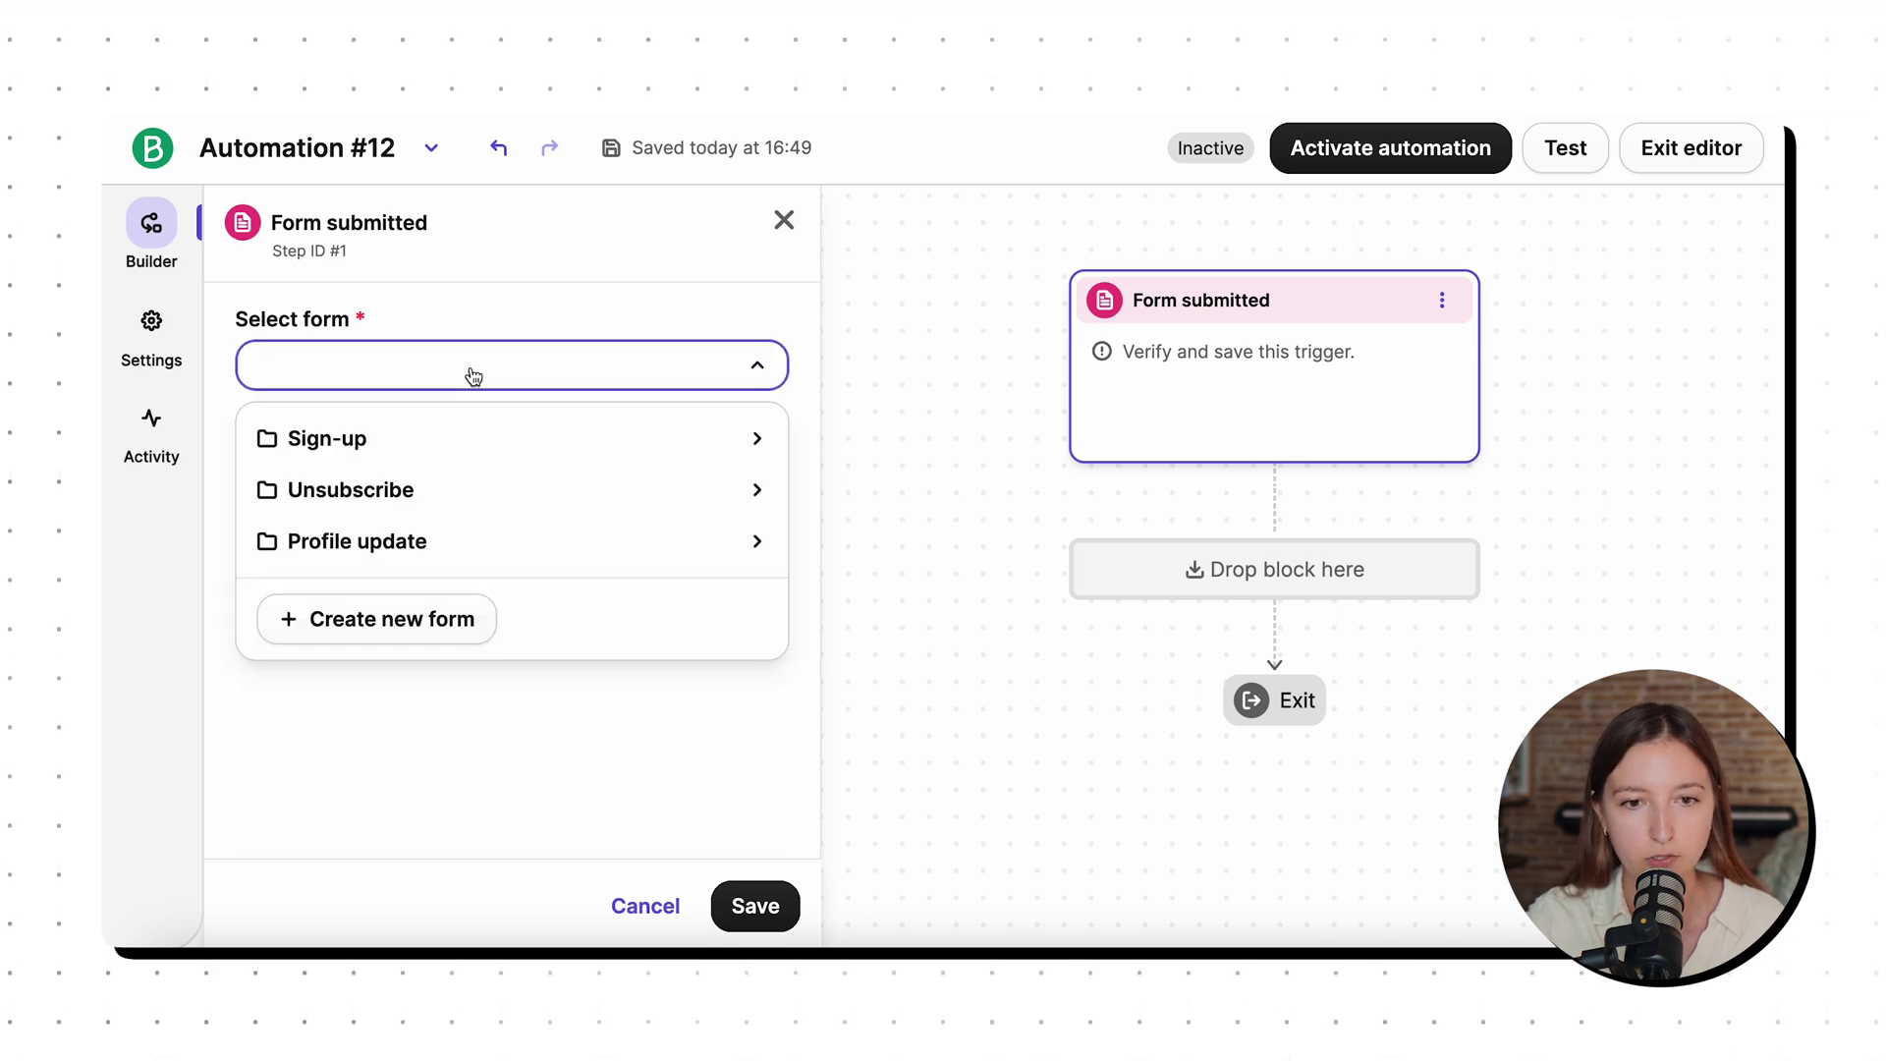
left_click(398, 458)
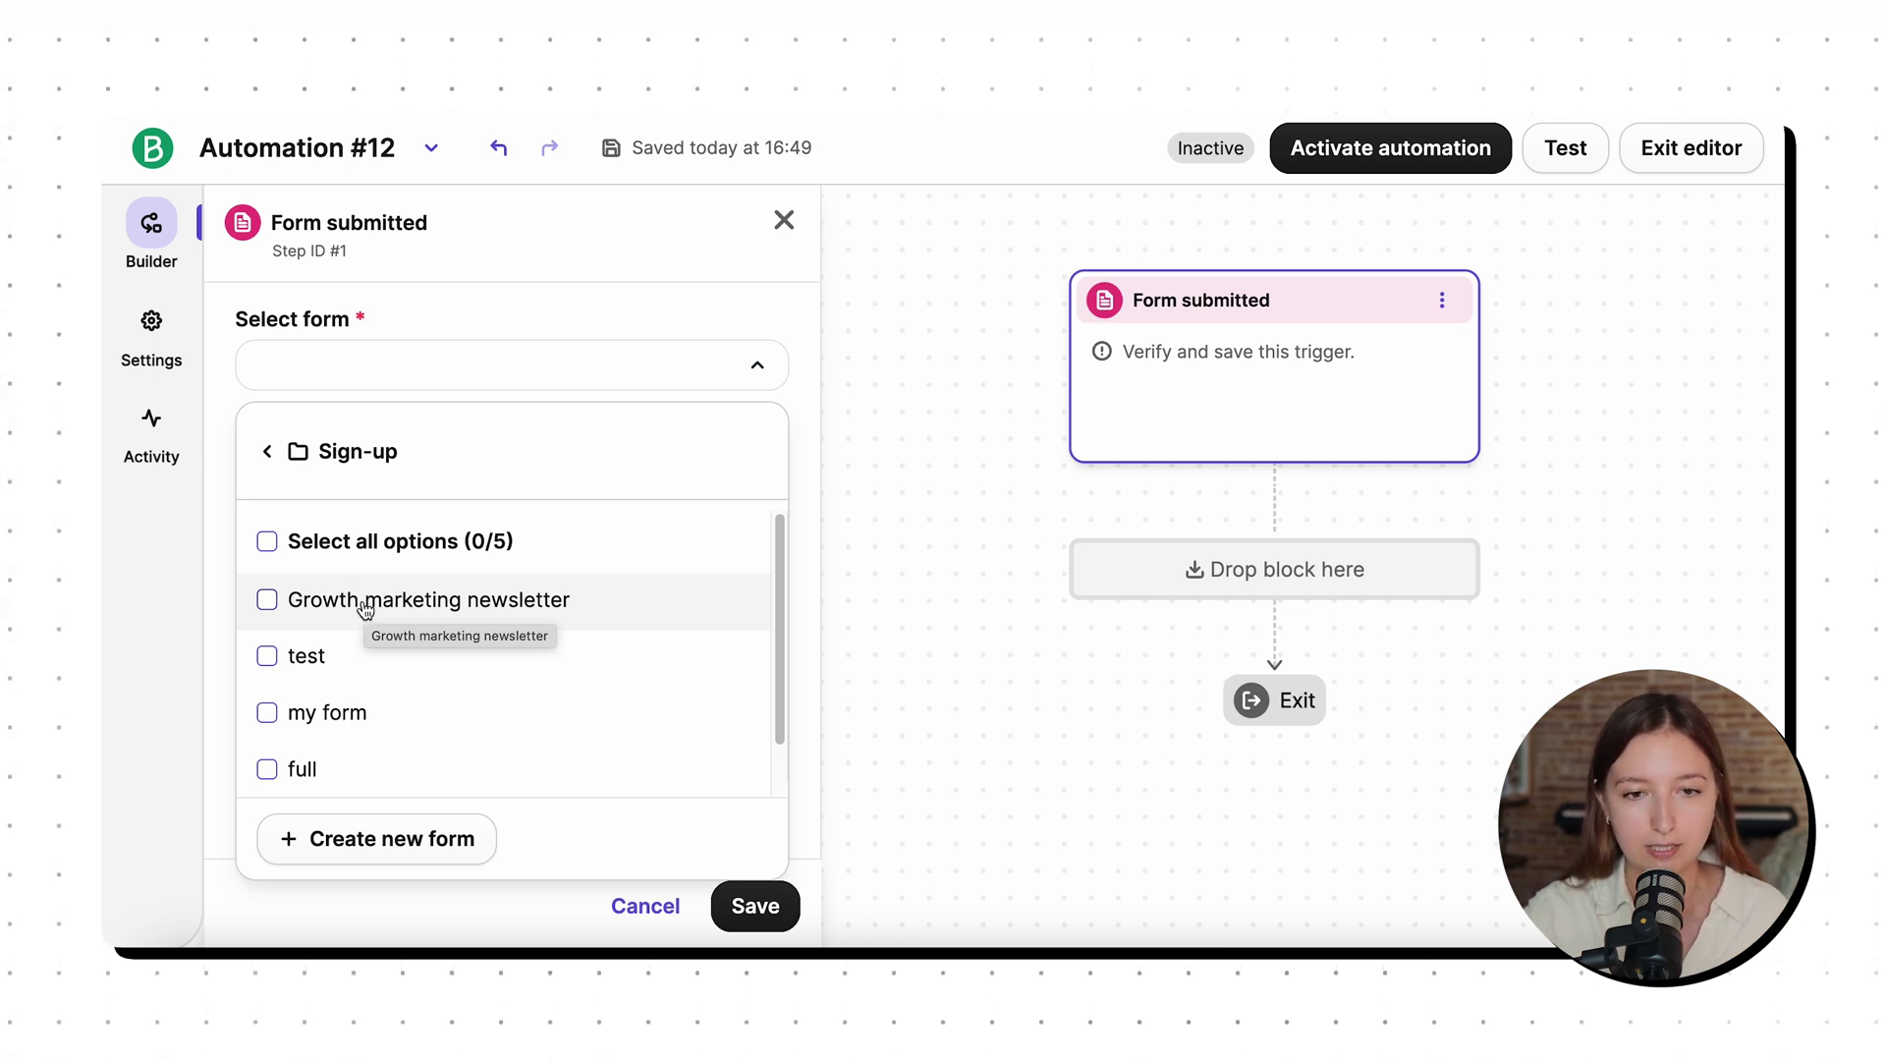
left_click(366, 603)
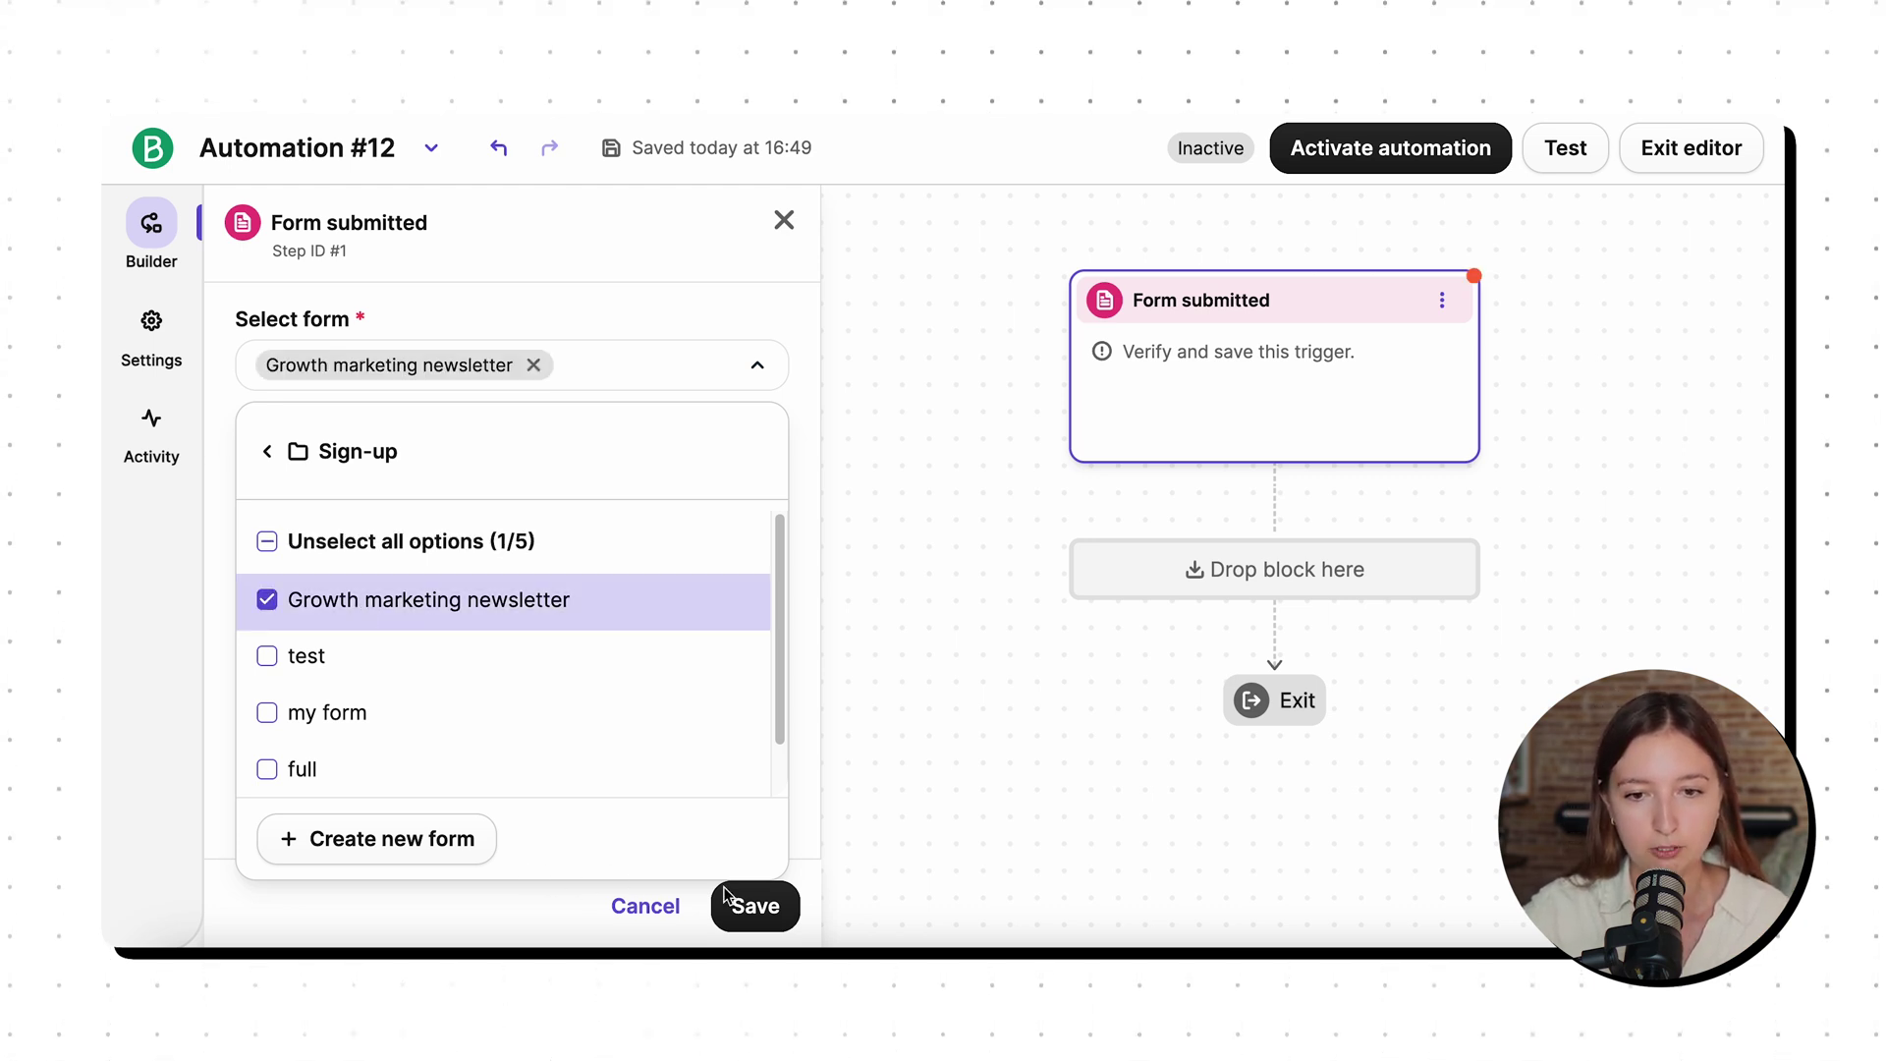
left_click(695, 290)
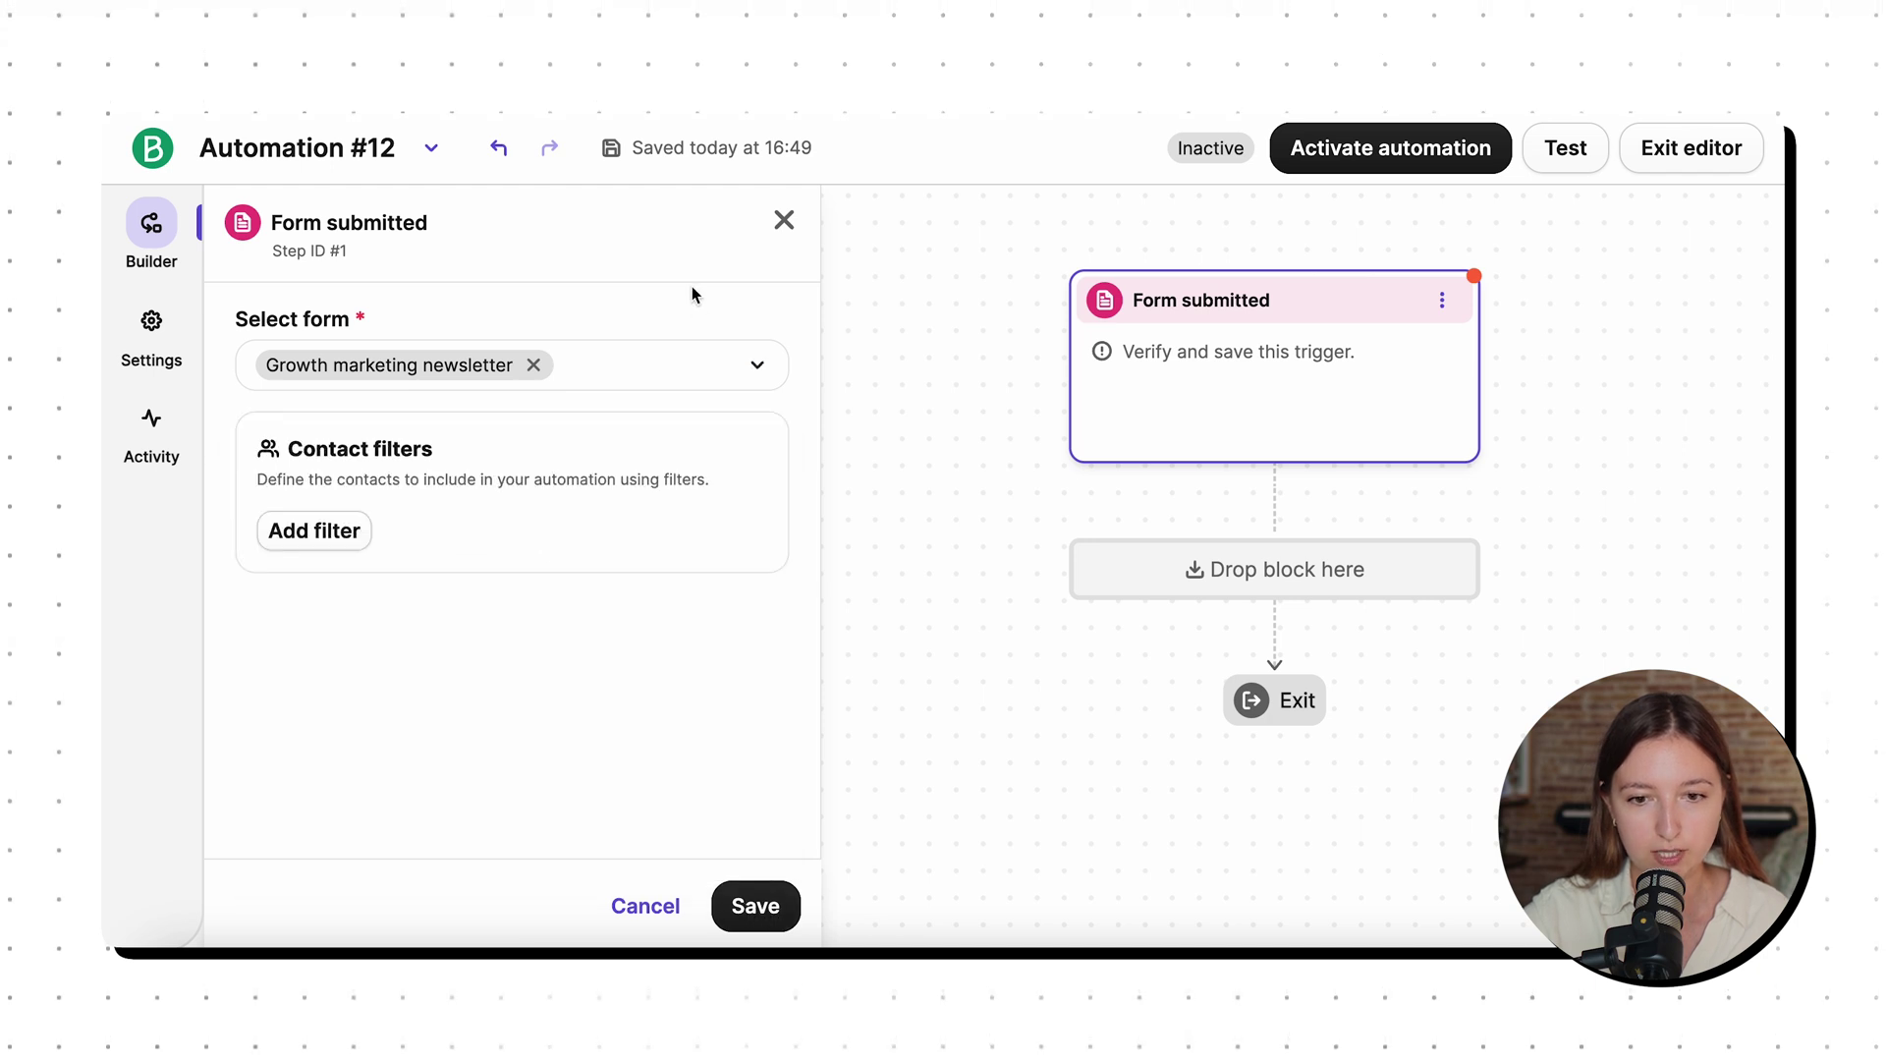
left_click(756, 908)
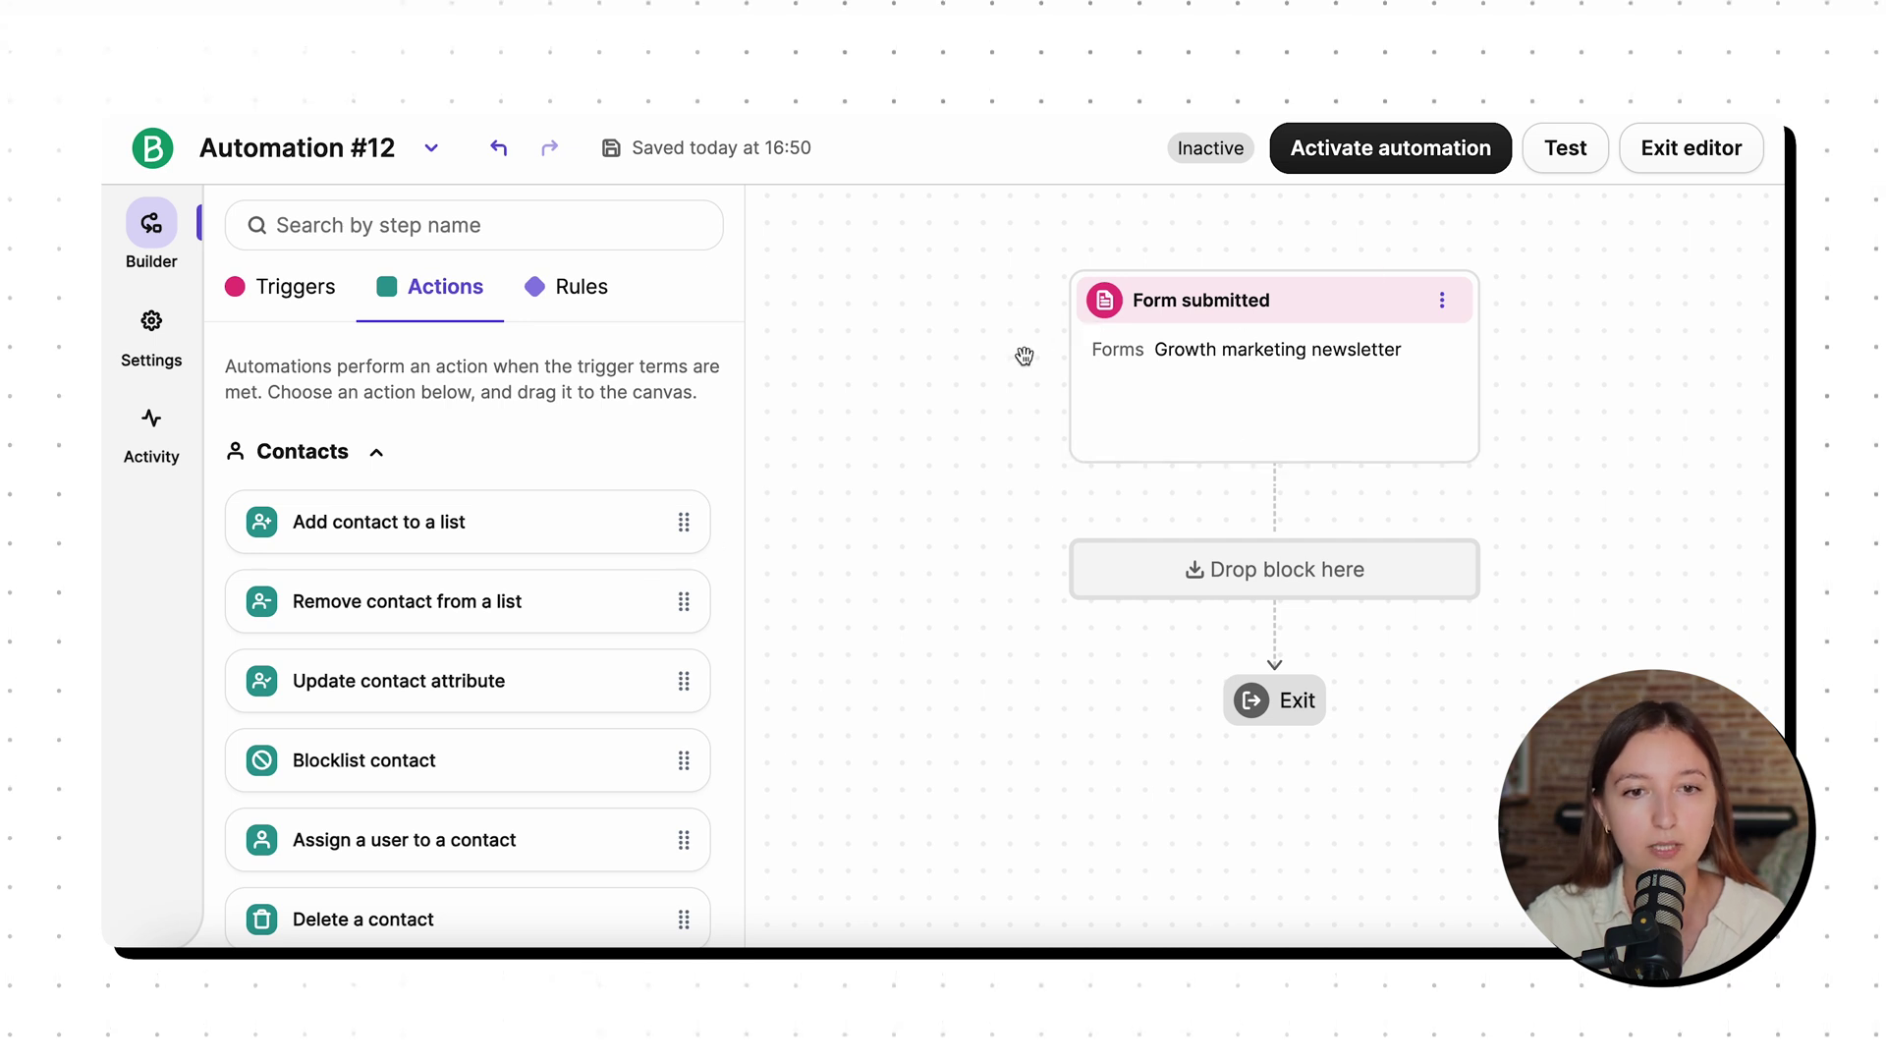
Add a Send an email step below the Form submitted trigger.
scroll(462, 595, "down", 5)
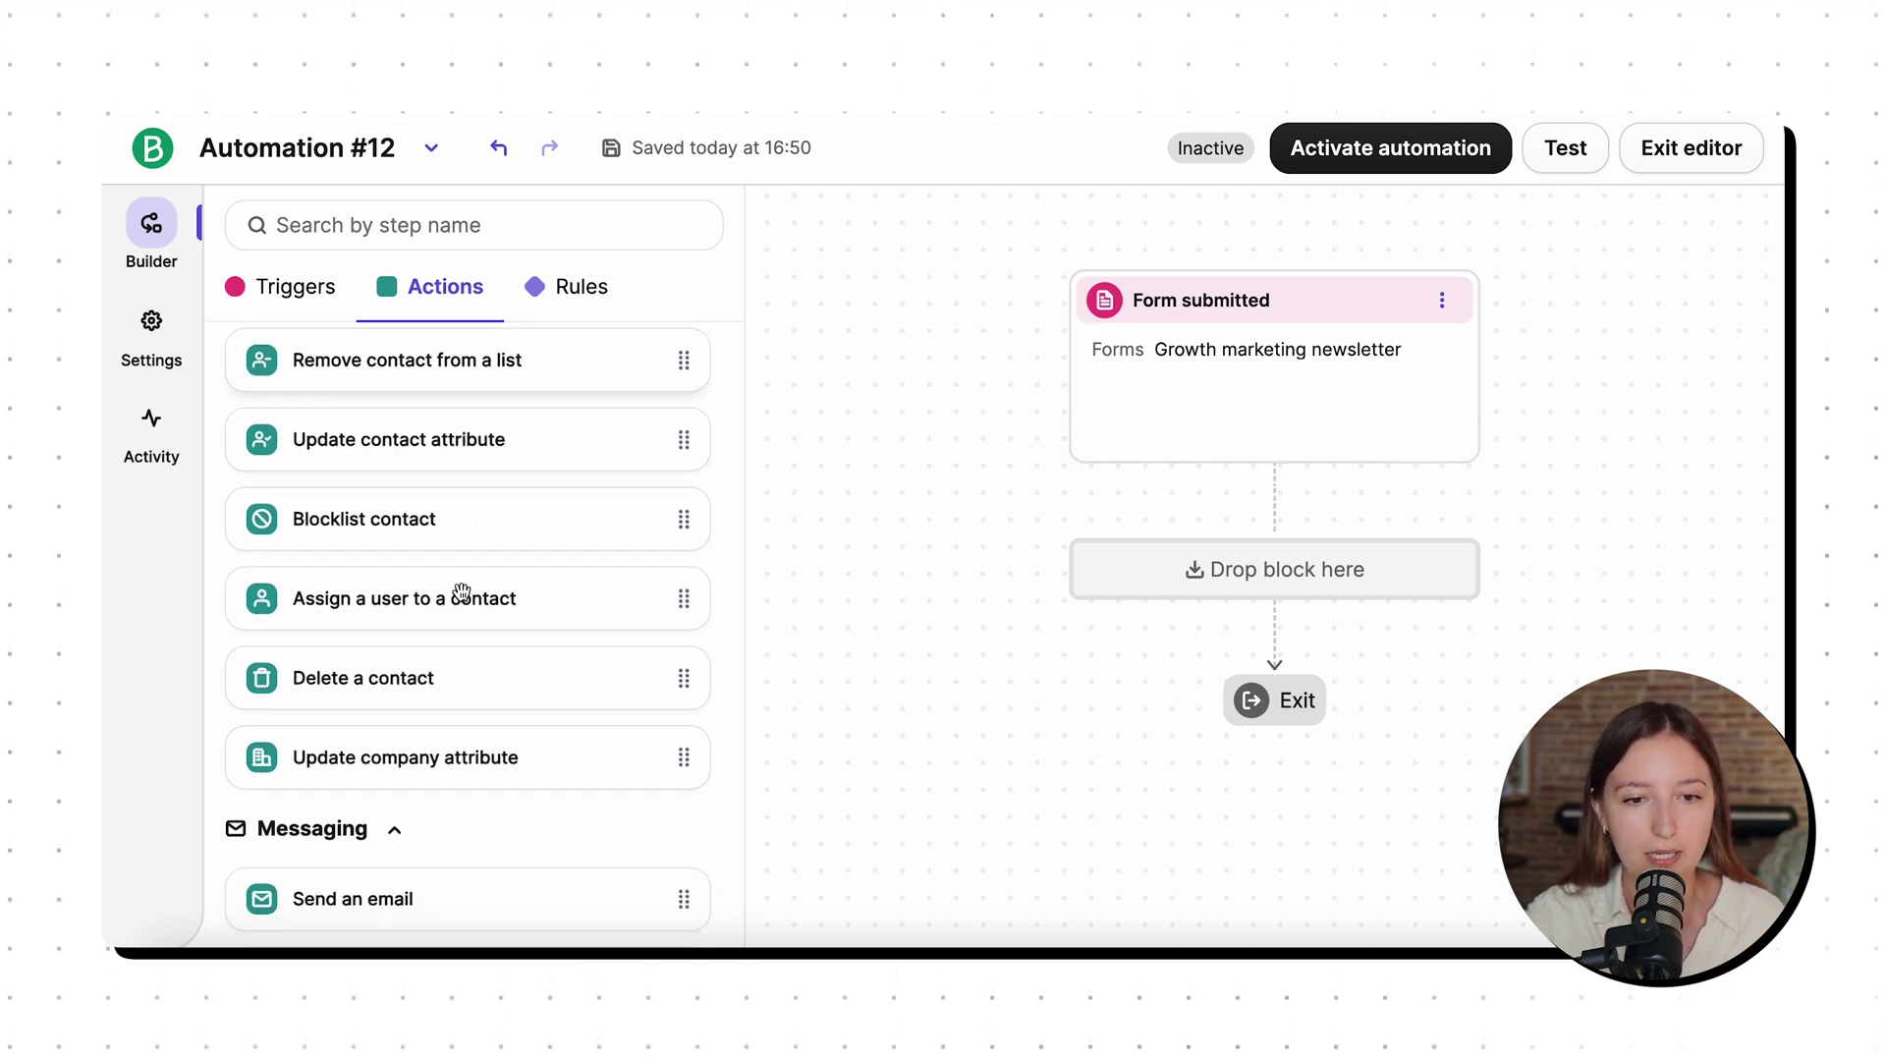
scroll(462, 591, "down", 3)
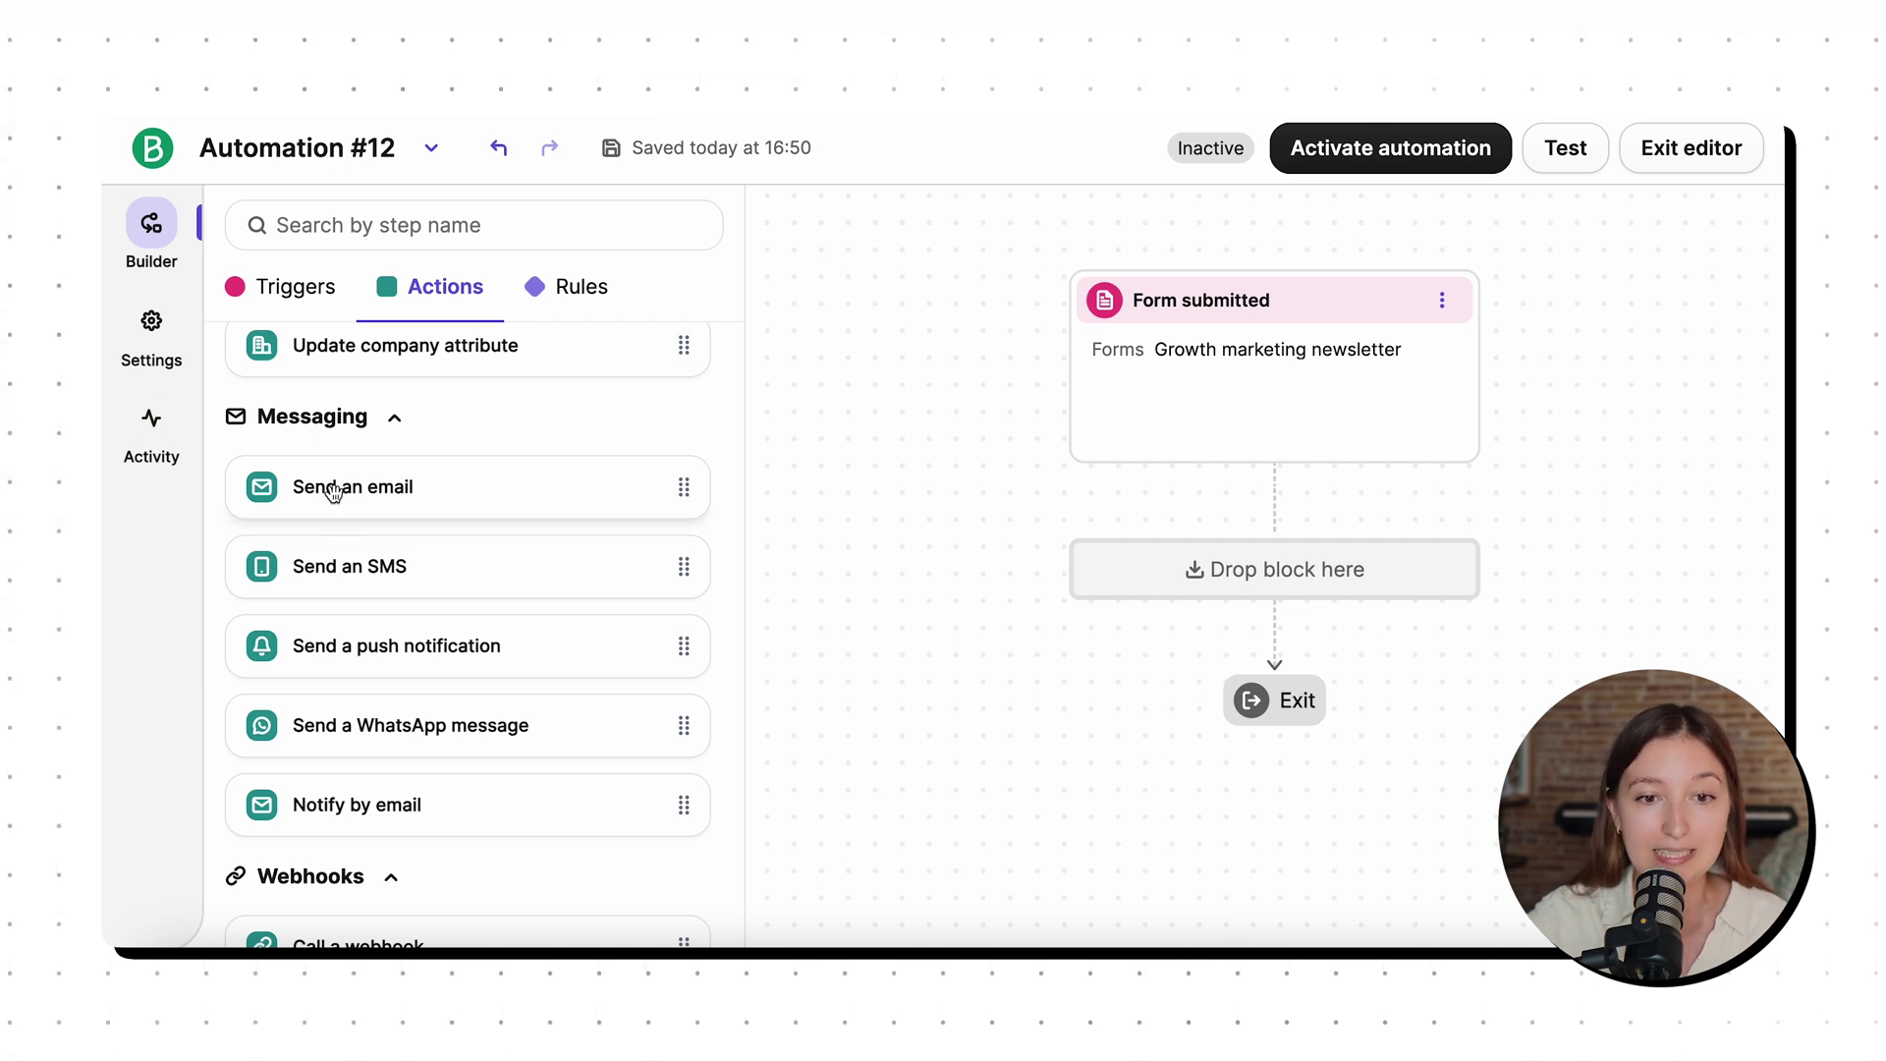
left_click_drag(326, 494, 1123, 581)
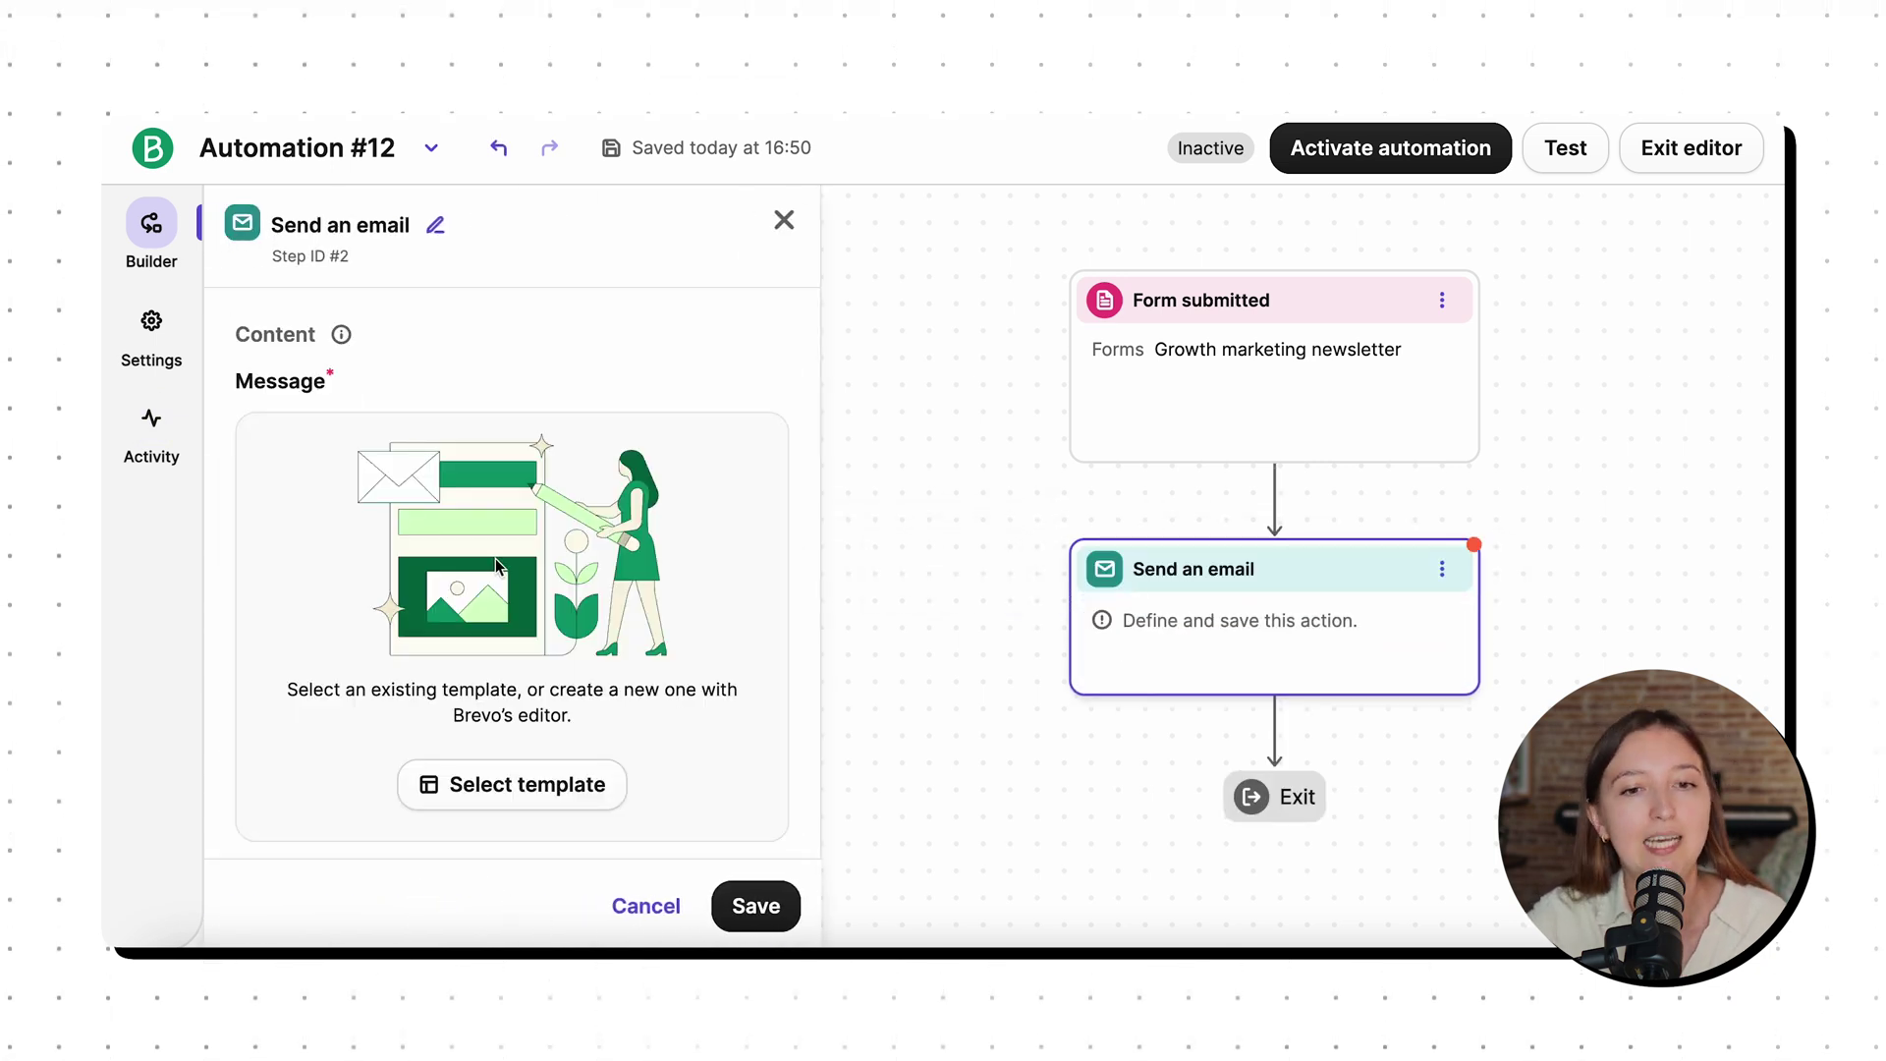
scroll(496, 565, "down", 3)
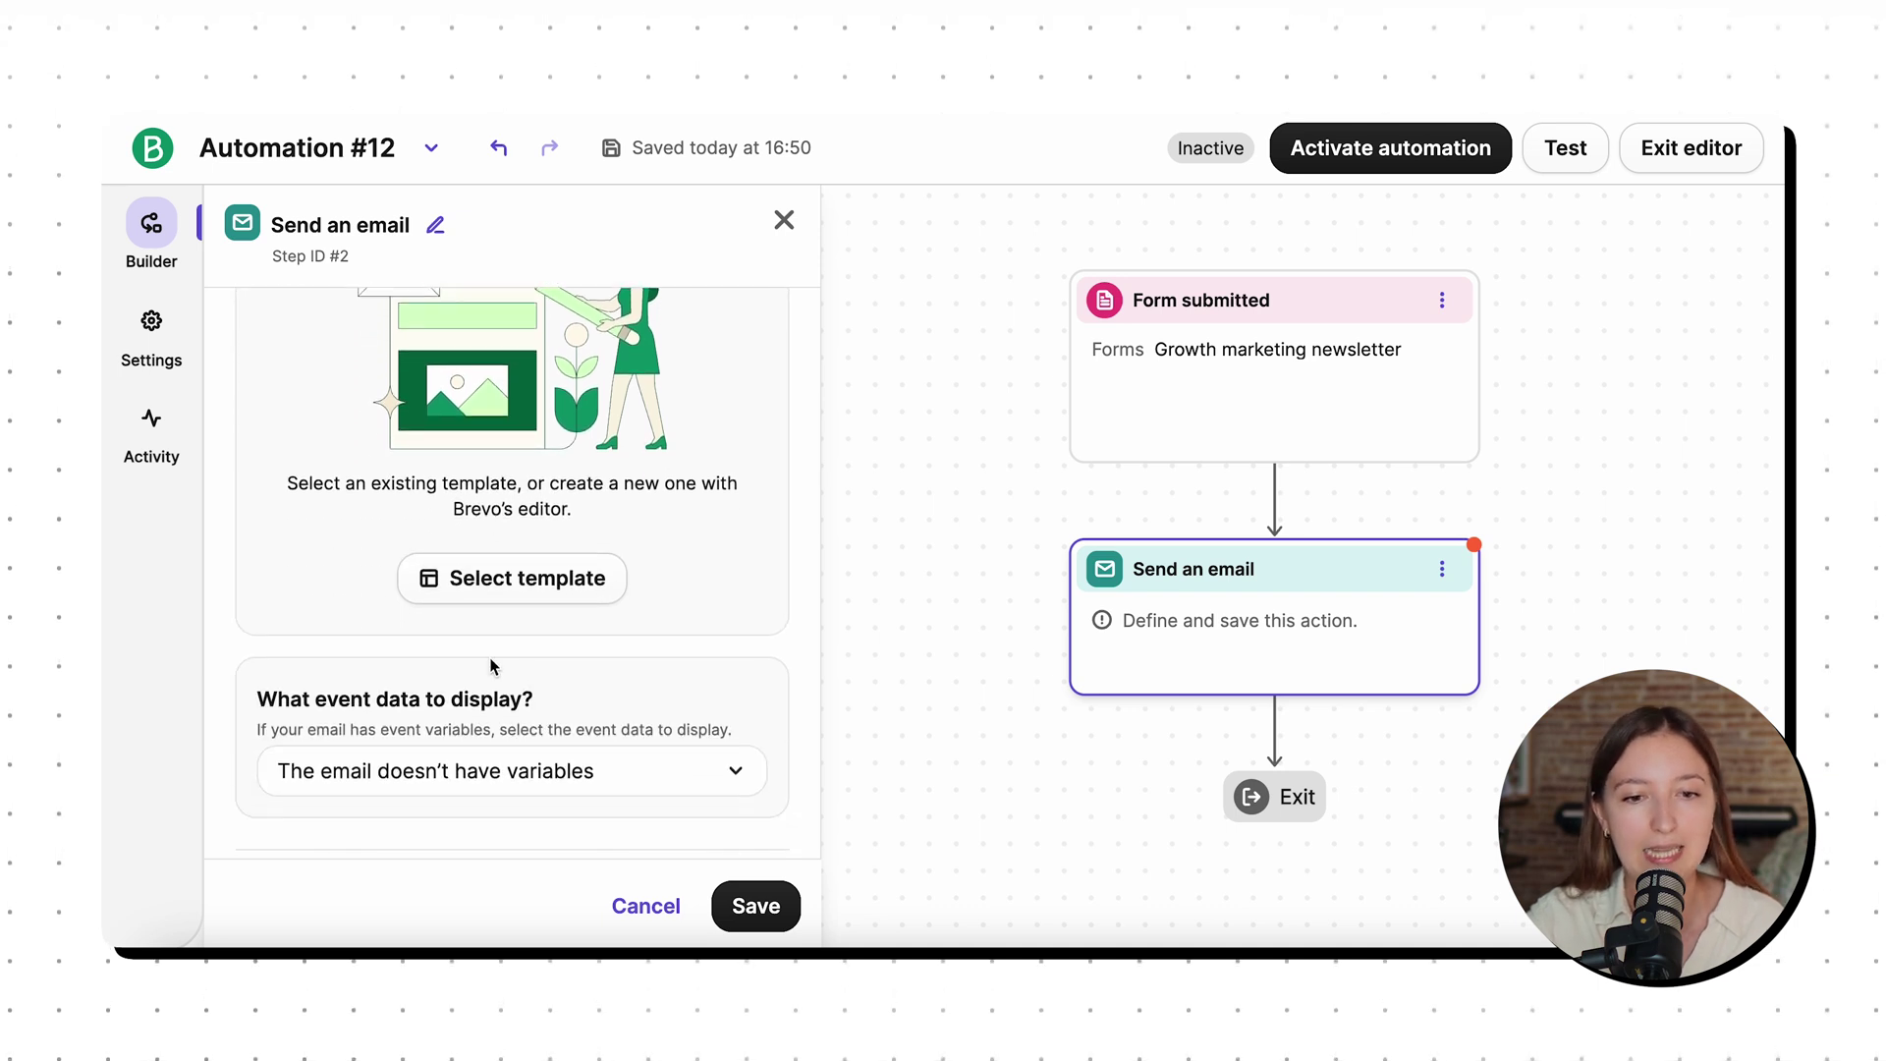
Browse the Saved, Basic and Ready-to-use template collections for this email.
left_click(539, 590)
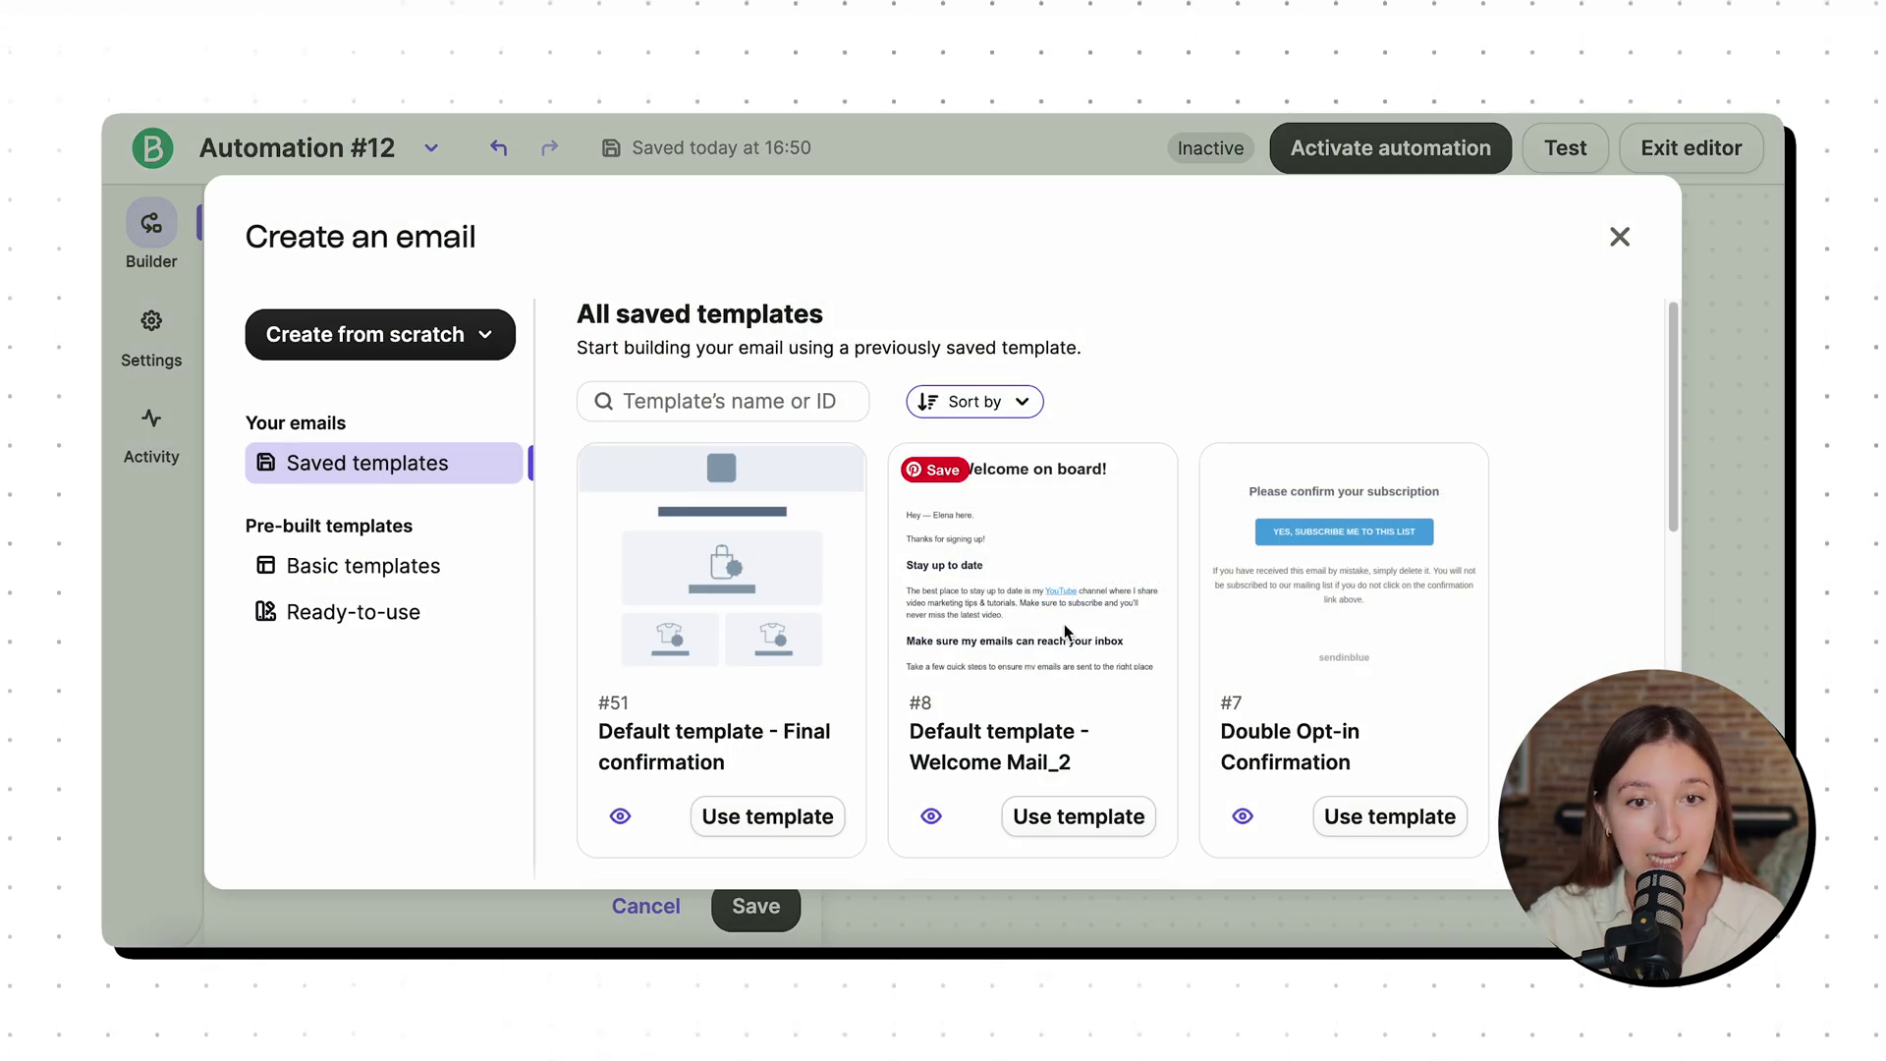
scroll(1066, 630, "down", 8)
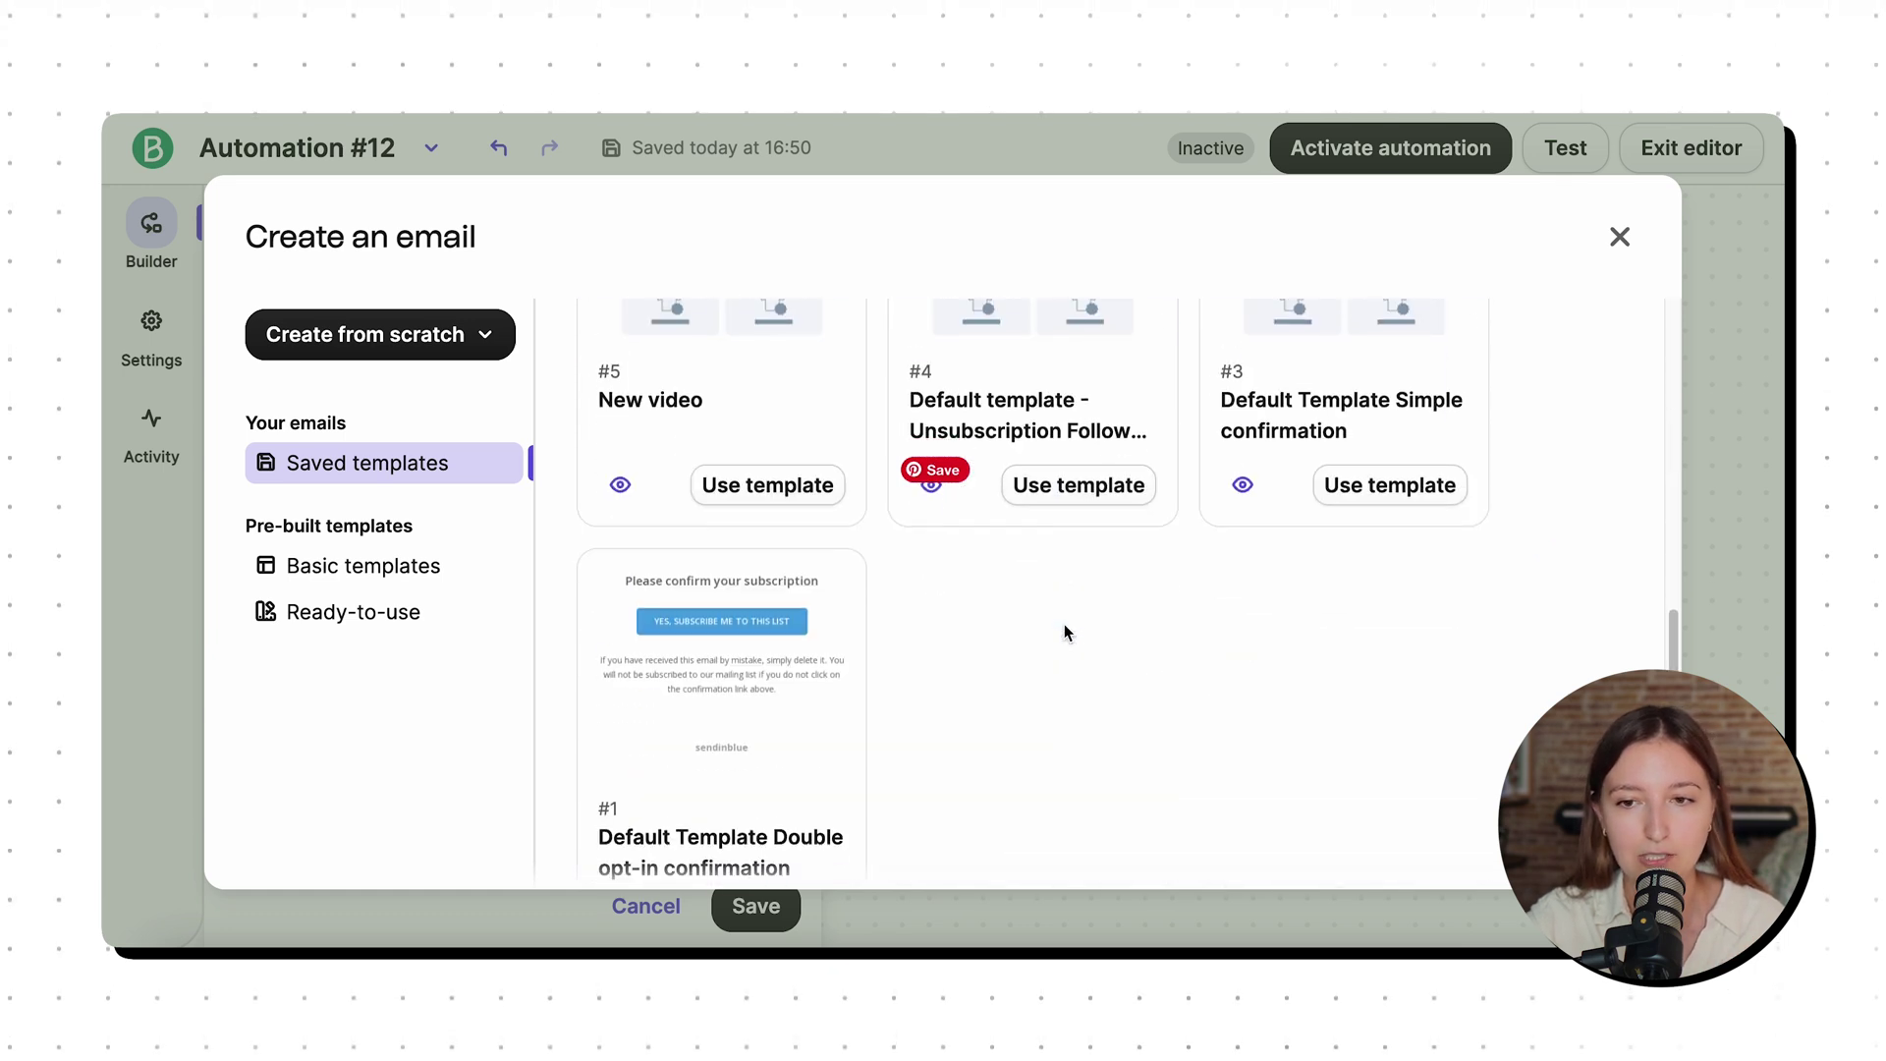
scroll(1065, 629, "up", 4)
scroll(1066, 629, "up", 3)
scroll(1066, 630, "down", 3)
left_click(376, 576)
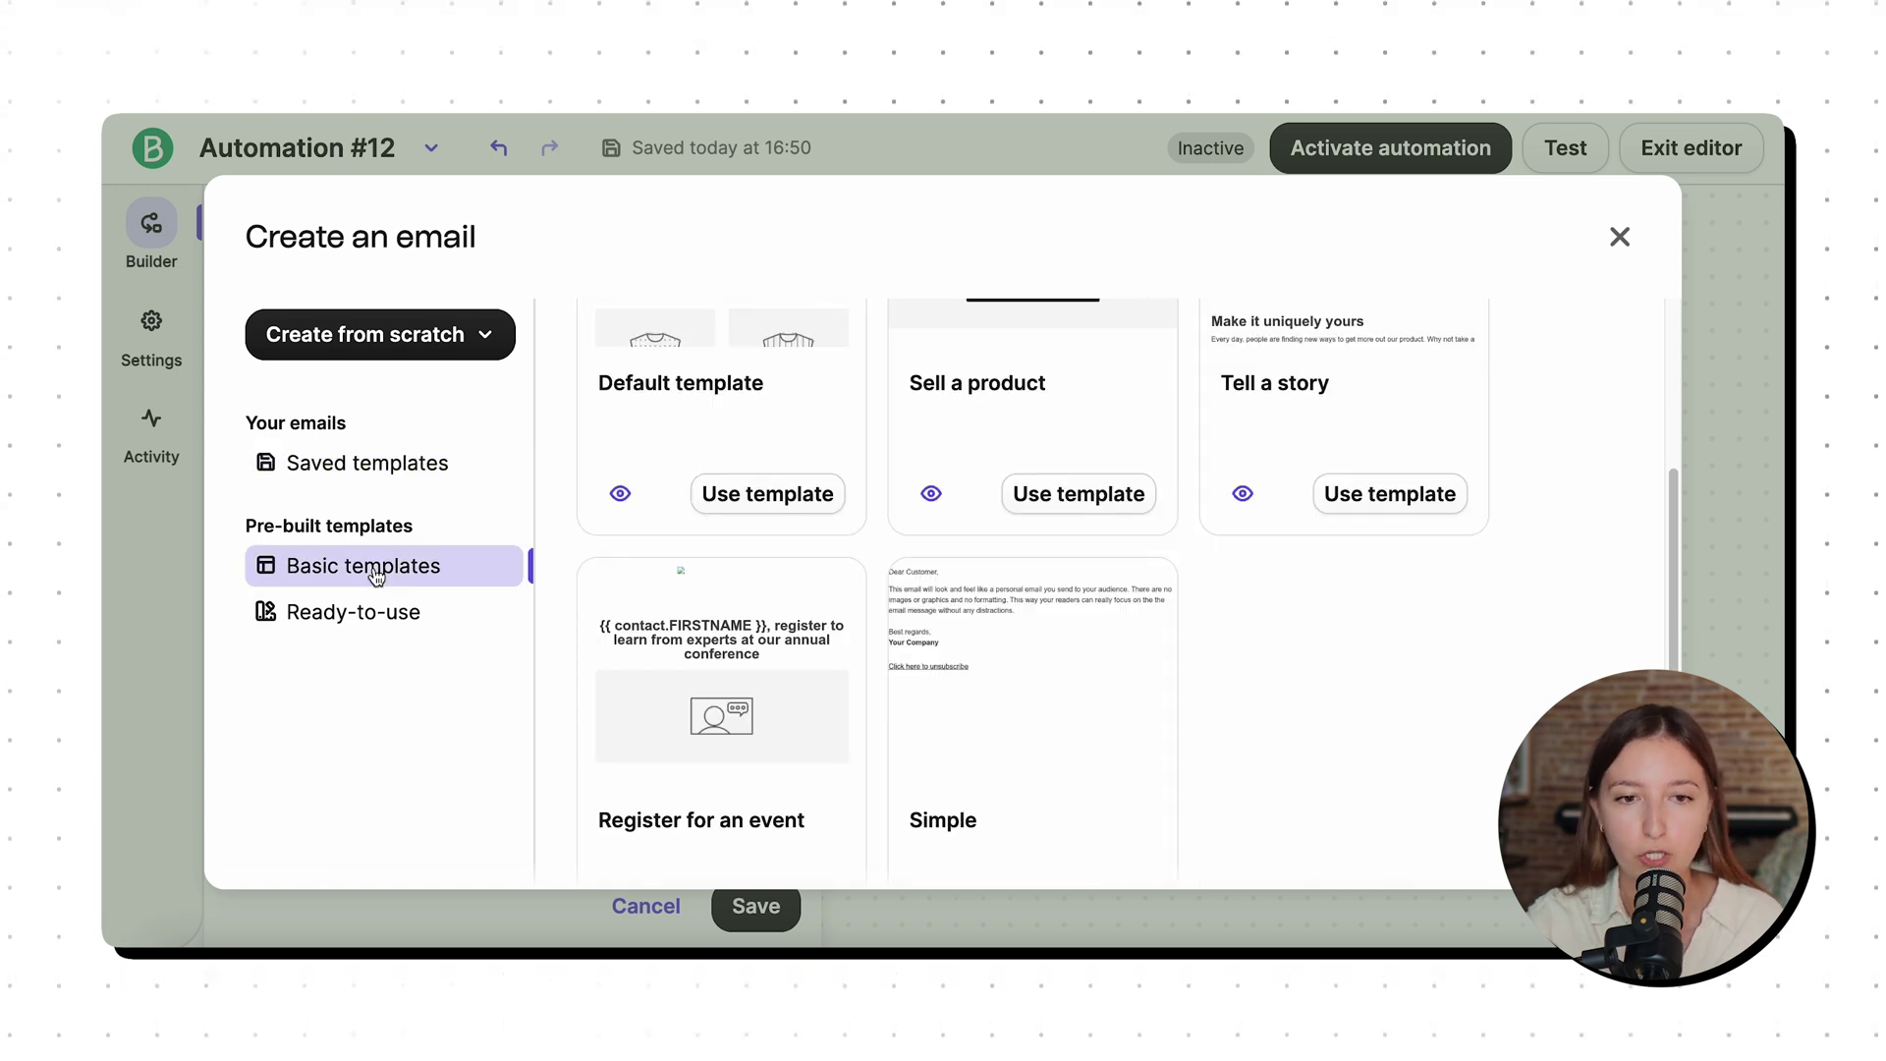
scroll(1213, 602, "up", 3)
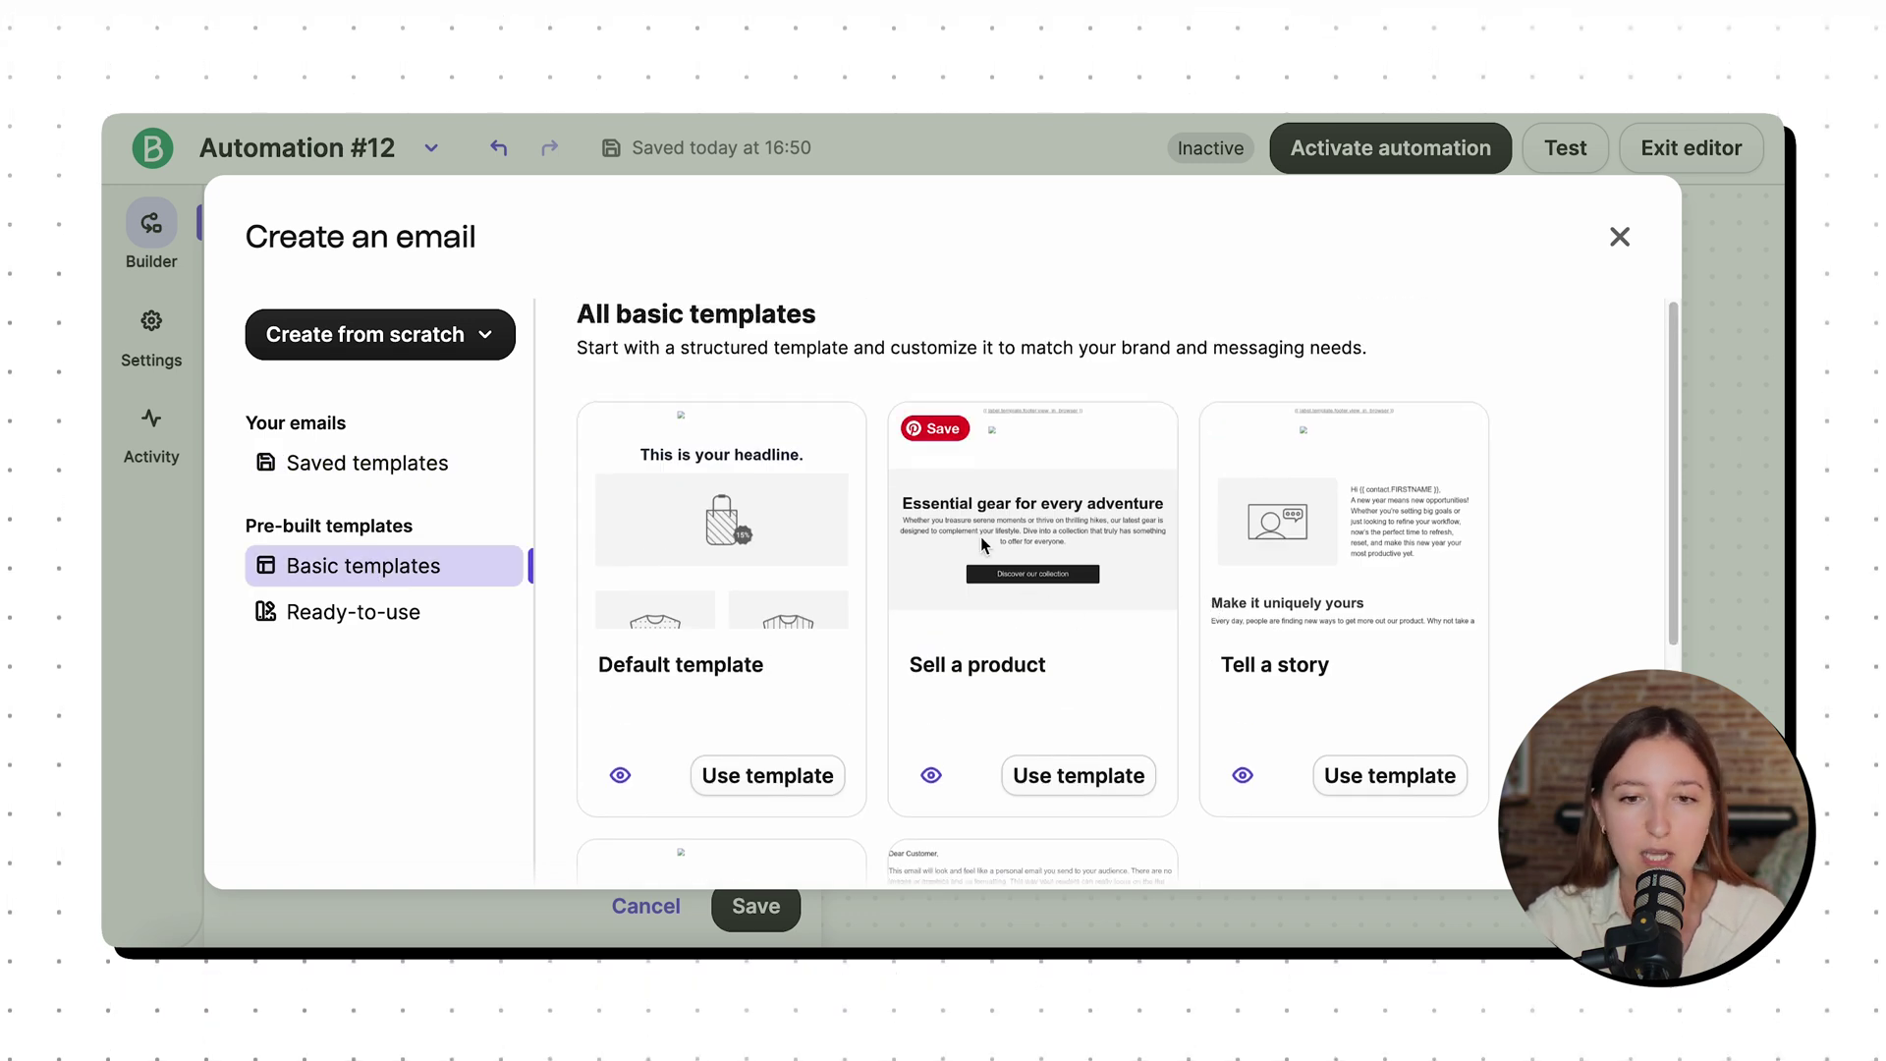
scroll(933, 541, "down", 4)
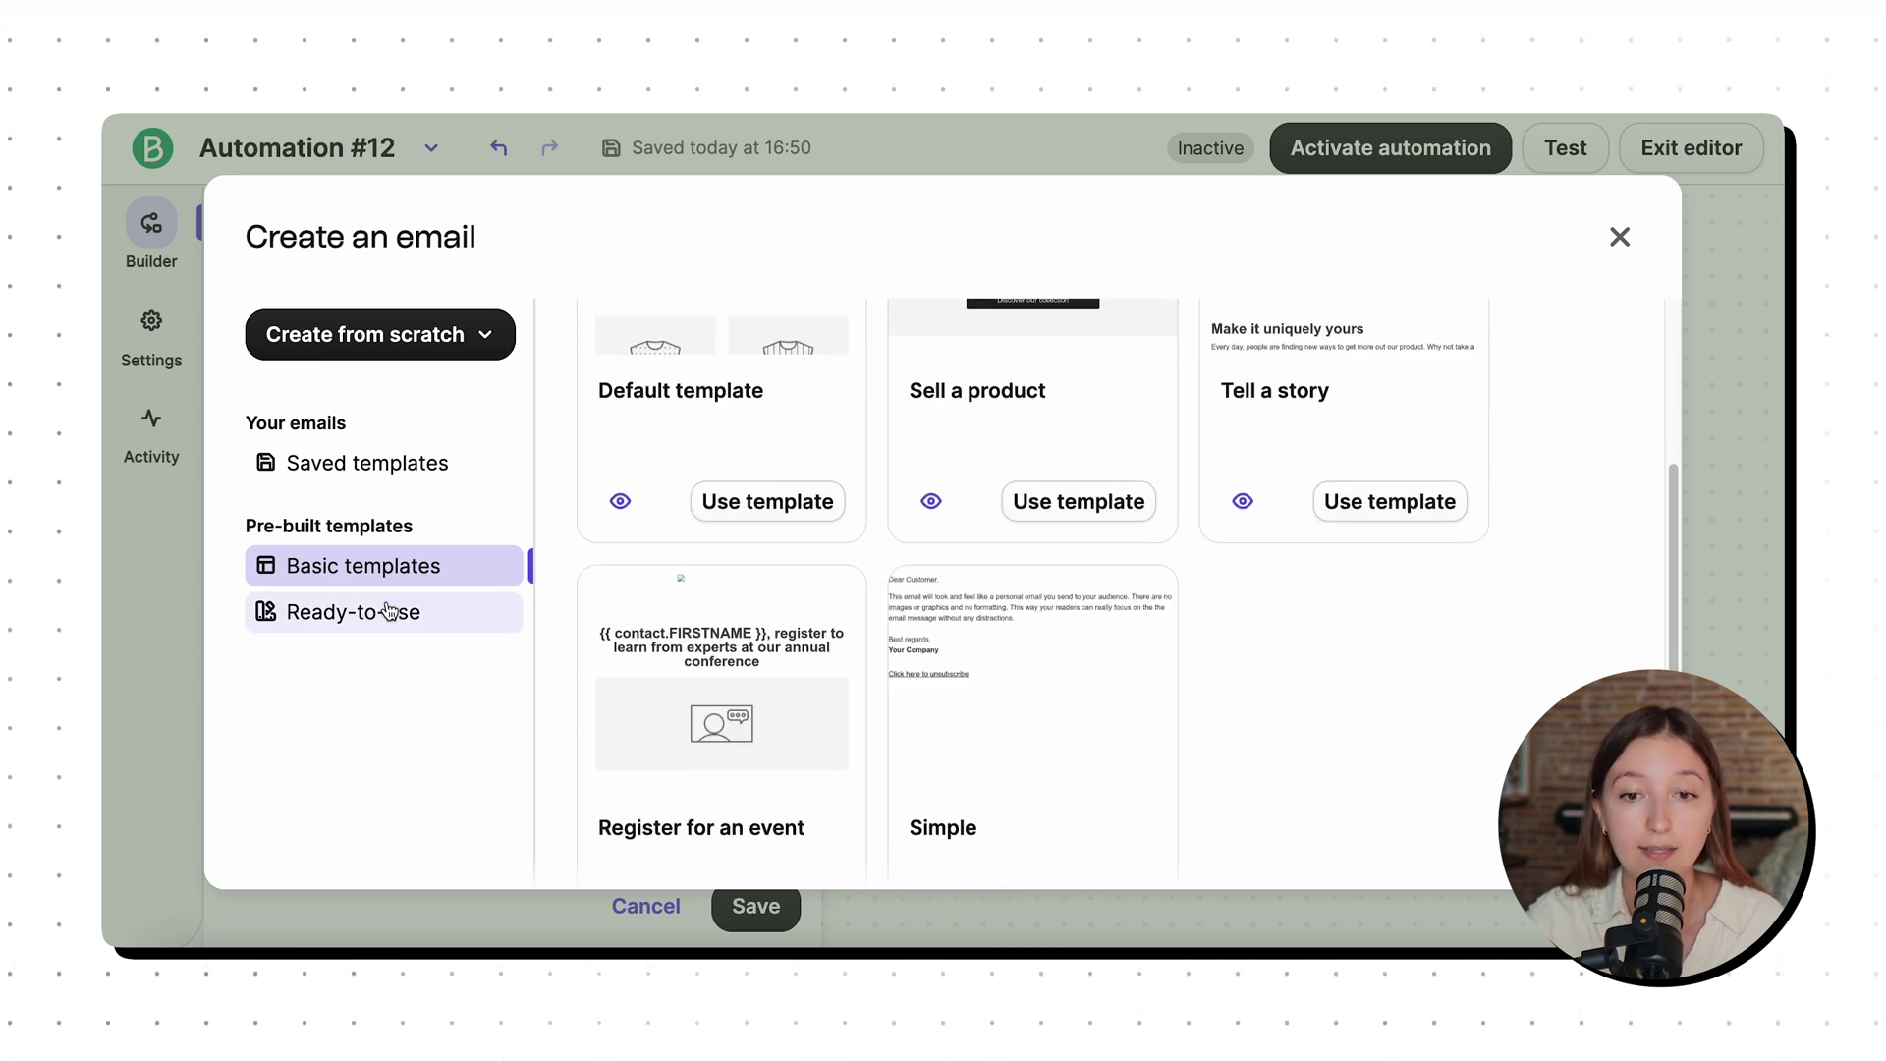
left_click(398, 611)
scroll(1099, 574, "up", 2)
scroll(1098, 574, "down", 6)
scroll(1098, 583, "down", 6)
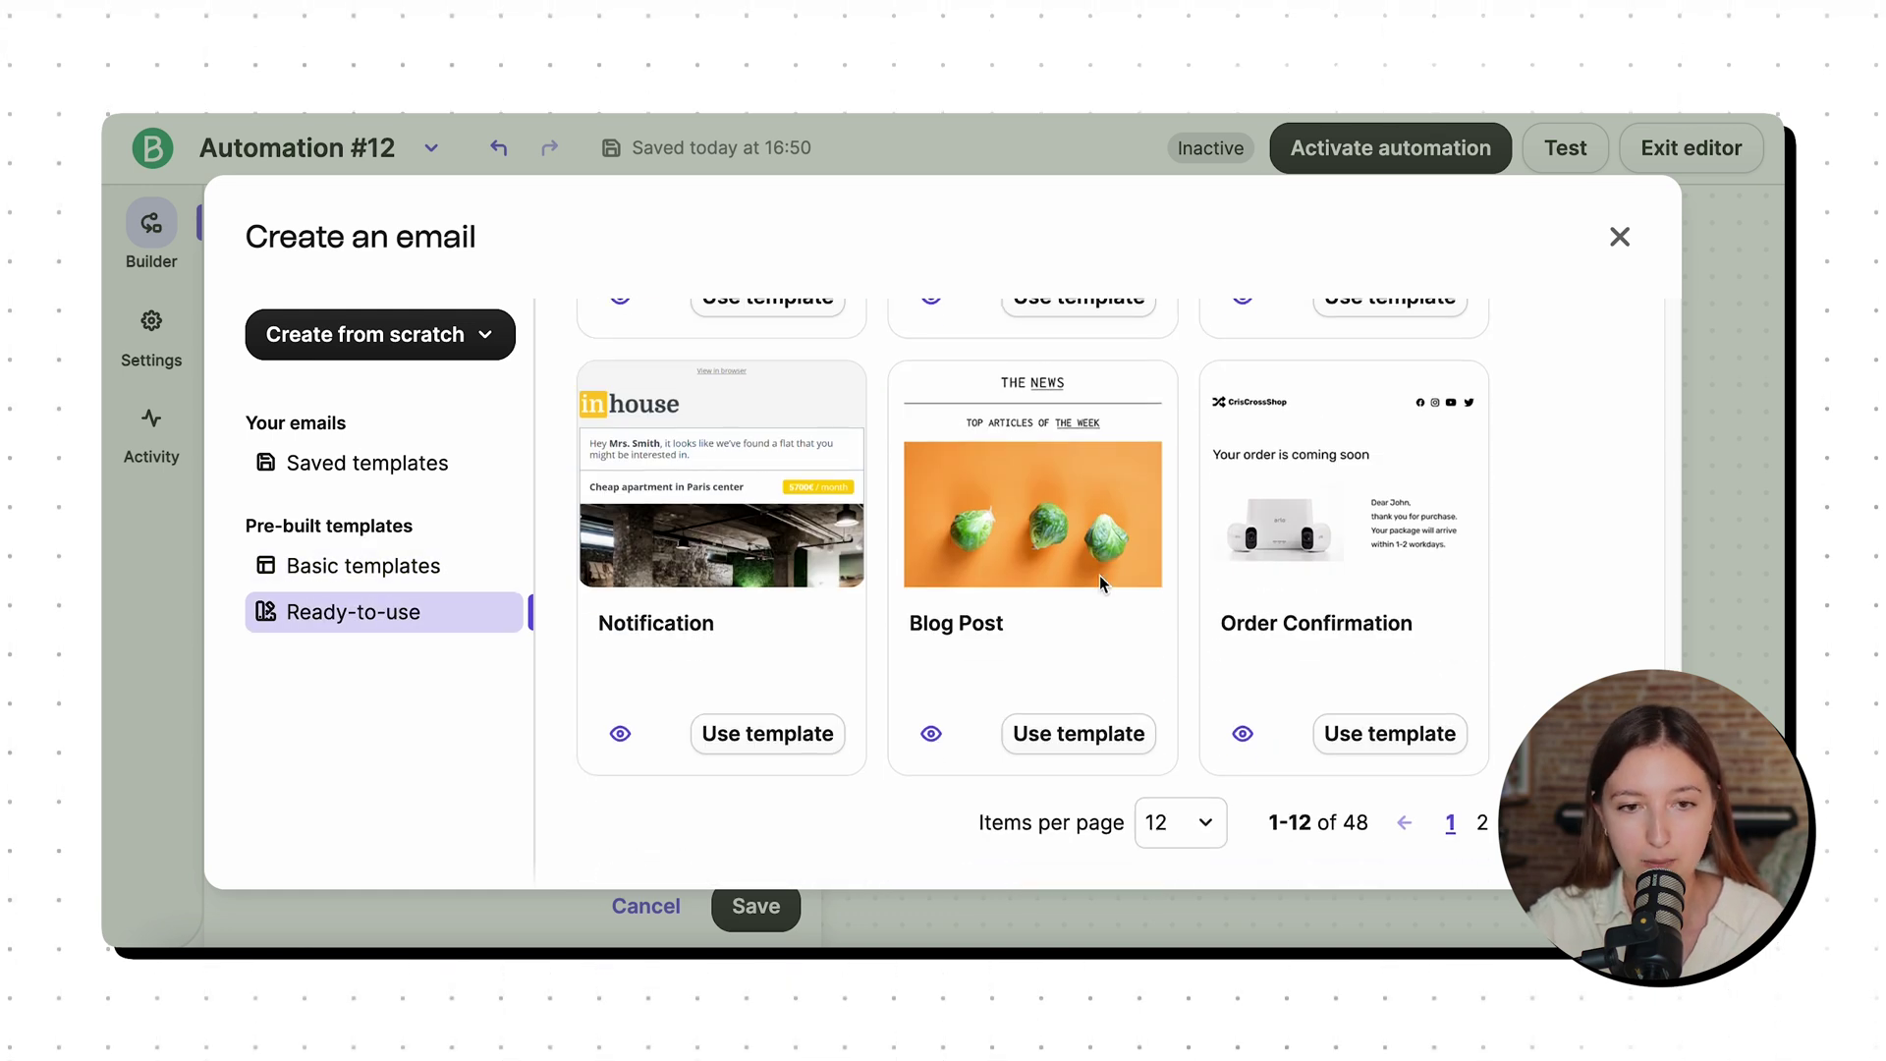
scroll(843, 566, "up", 10)
Preview the saved Welcome Mail_2 template and use it for this email.
left_click(379, 470)
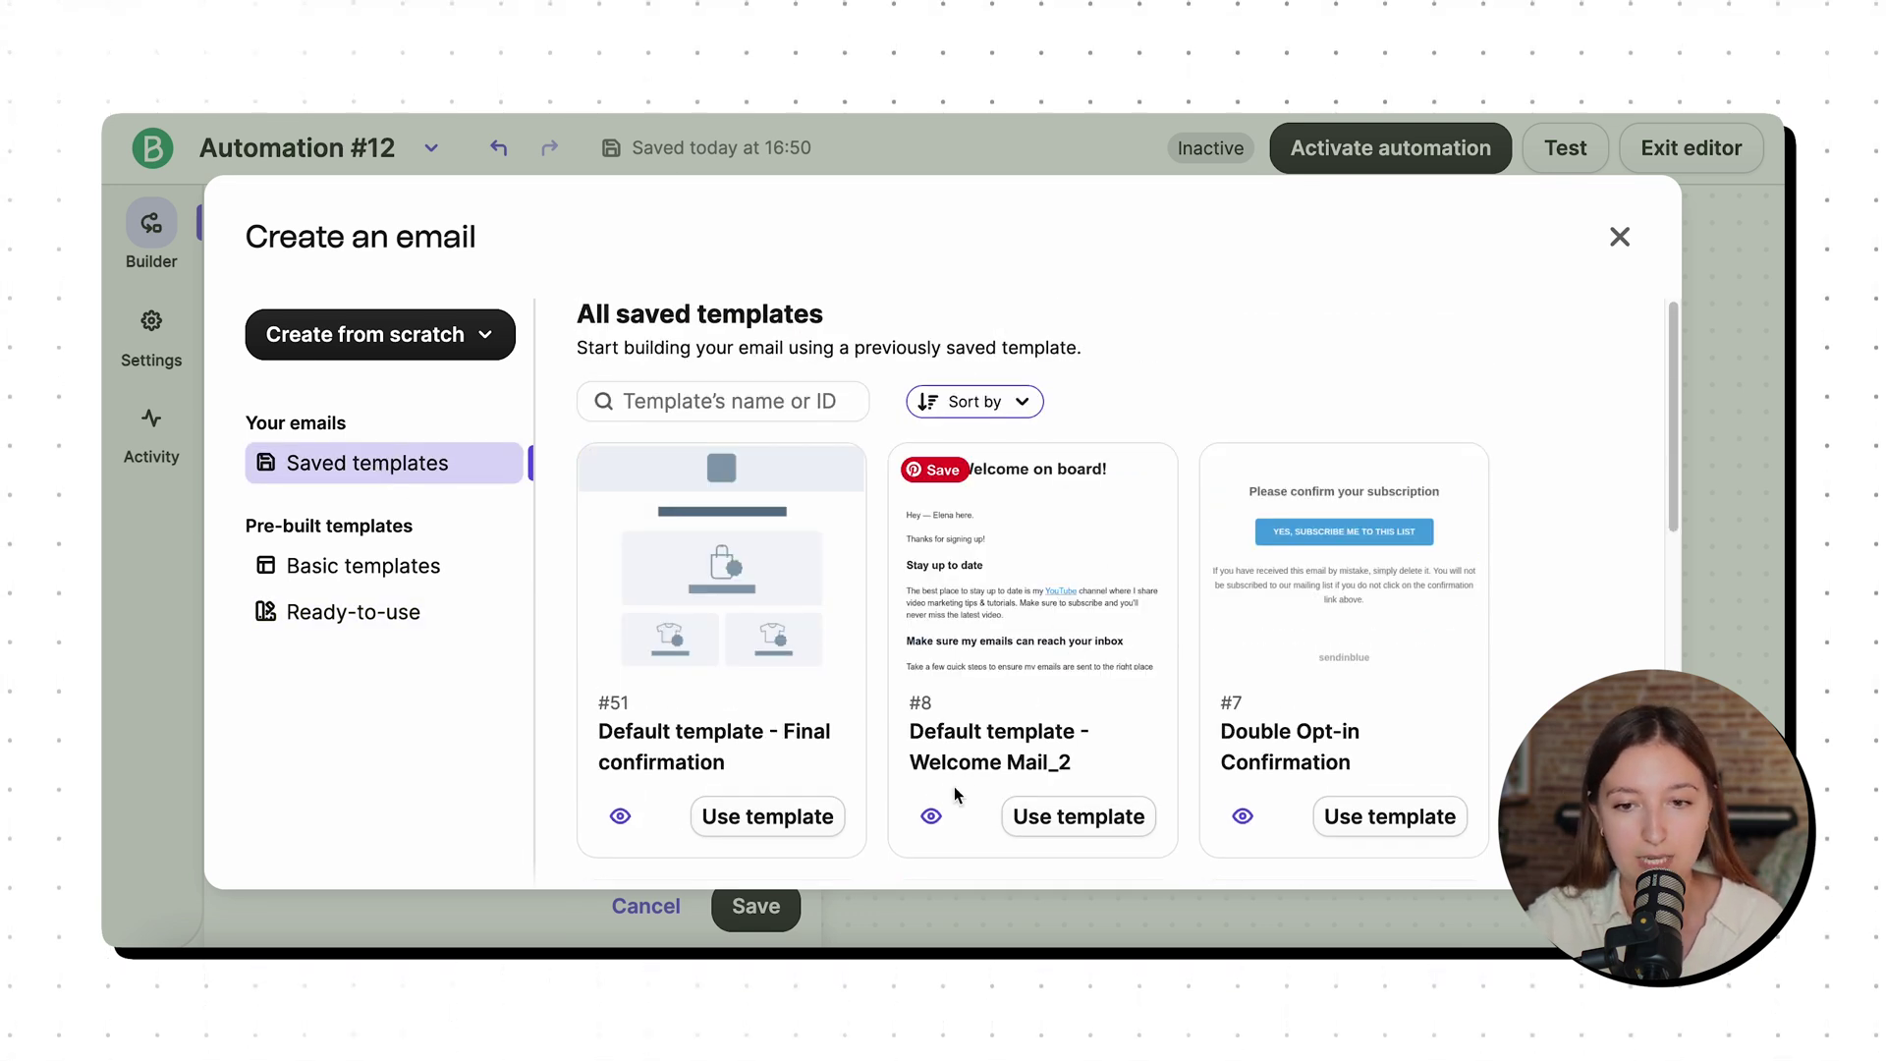
left_click(930, 817)
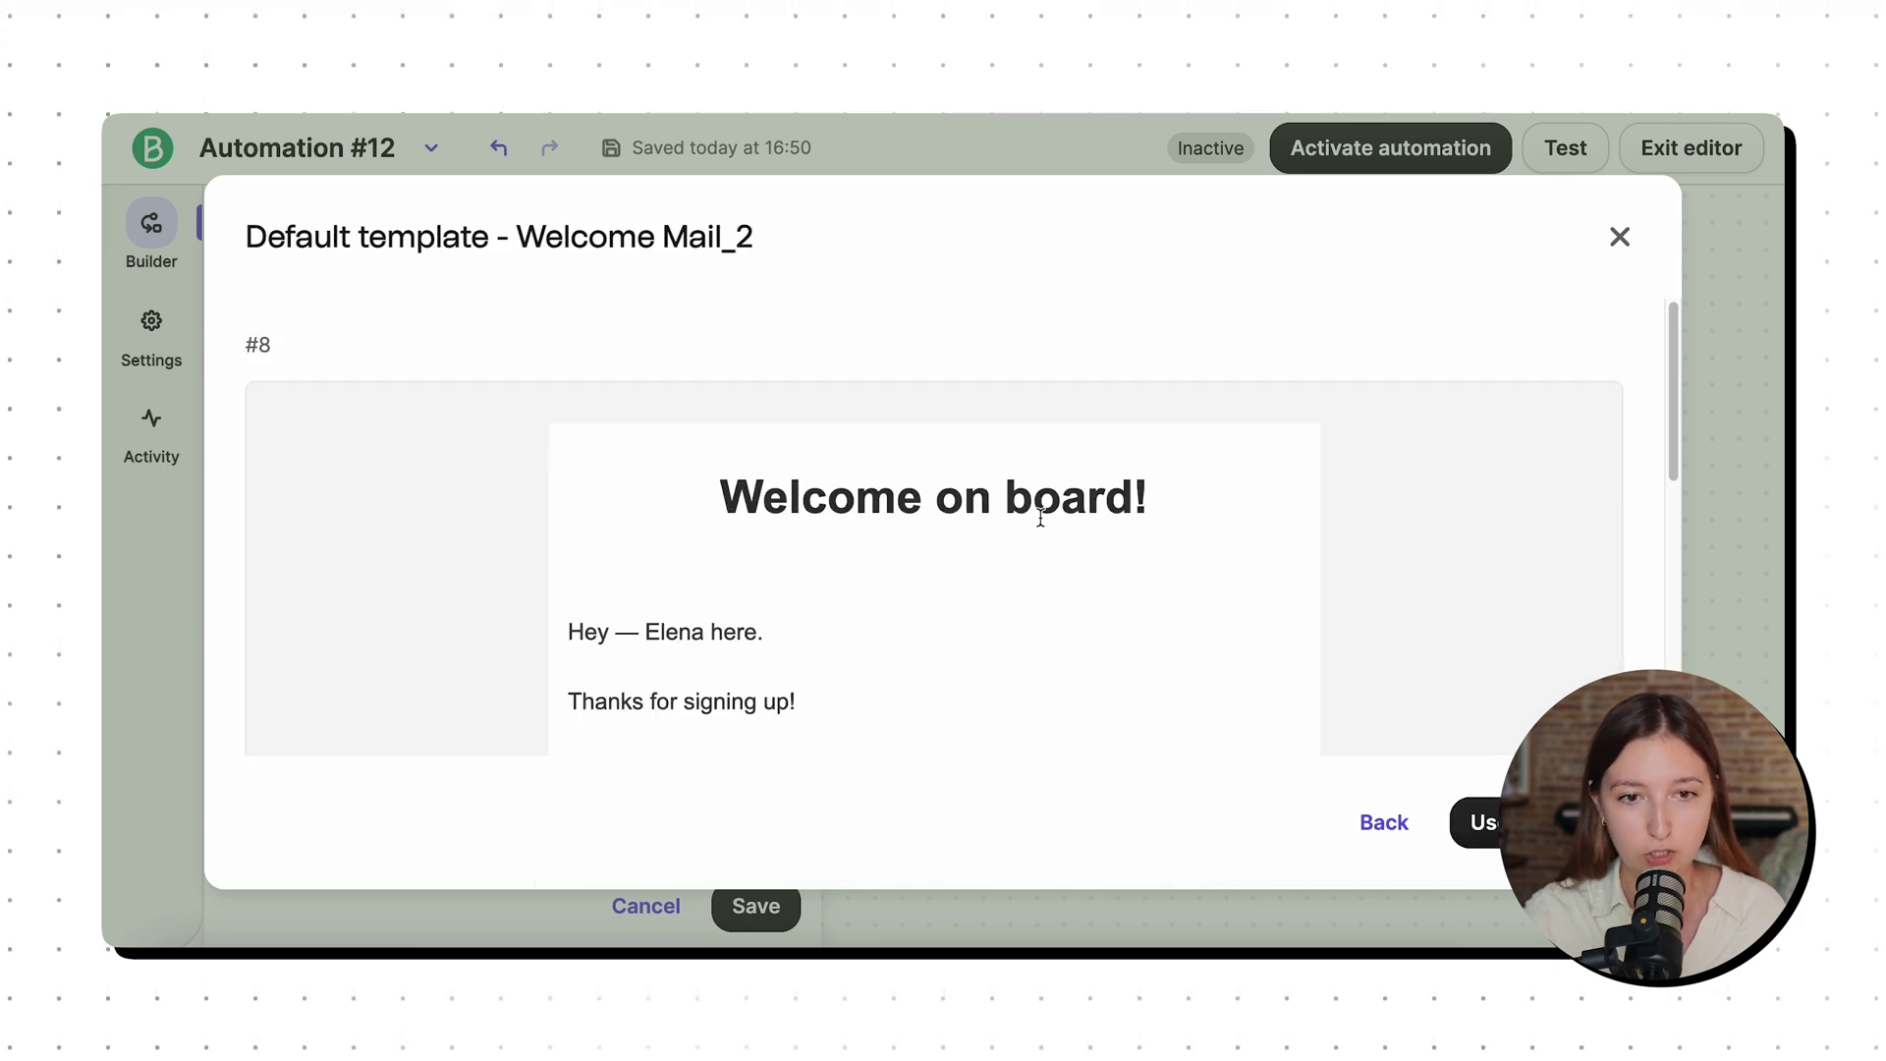
scroll(1040, 515, "down", 4)
scroll(1041, 515, "up", 4)
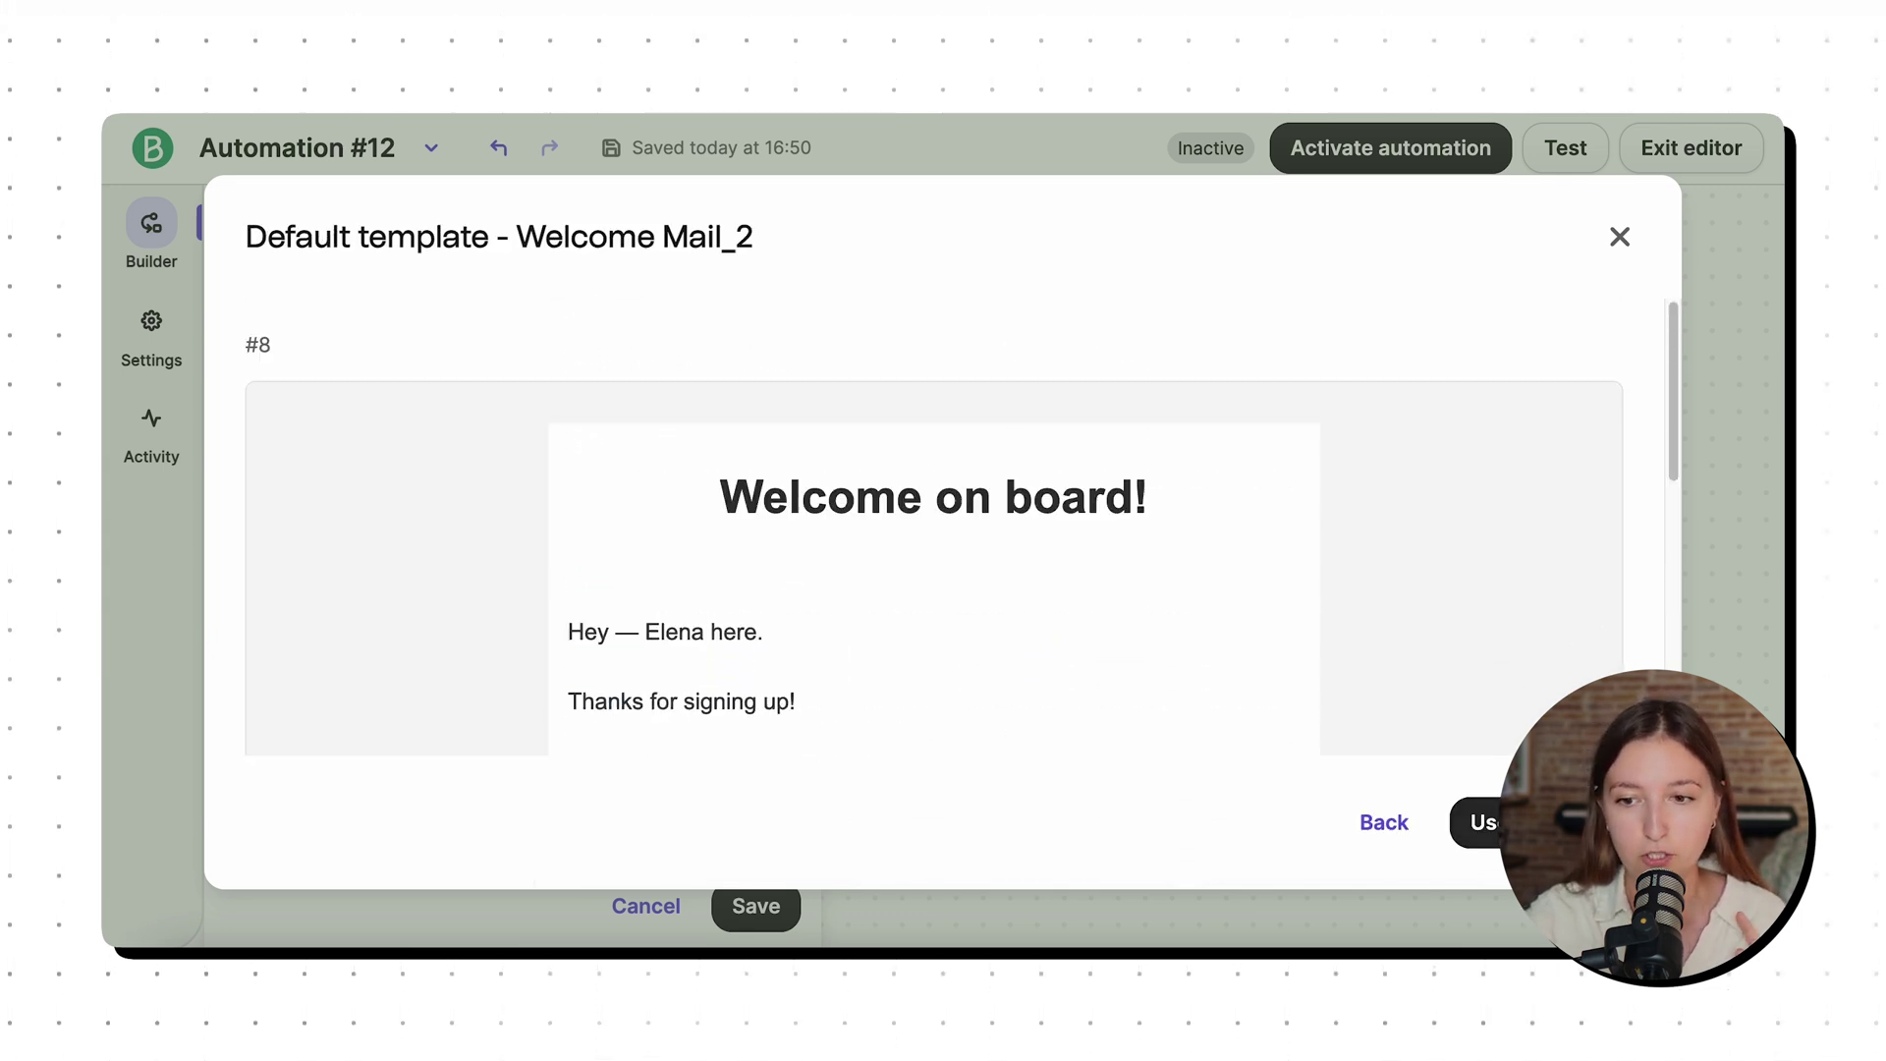
left_click(1477, 823)
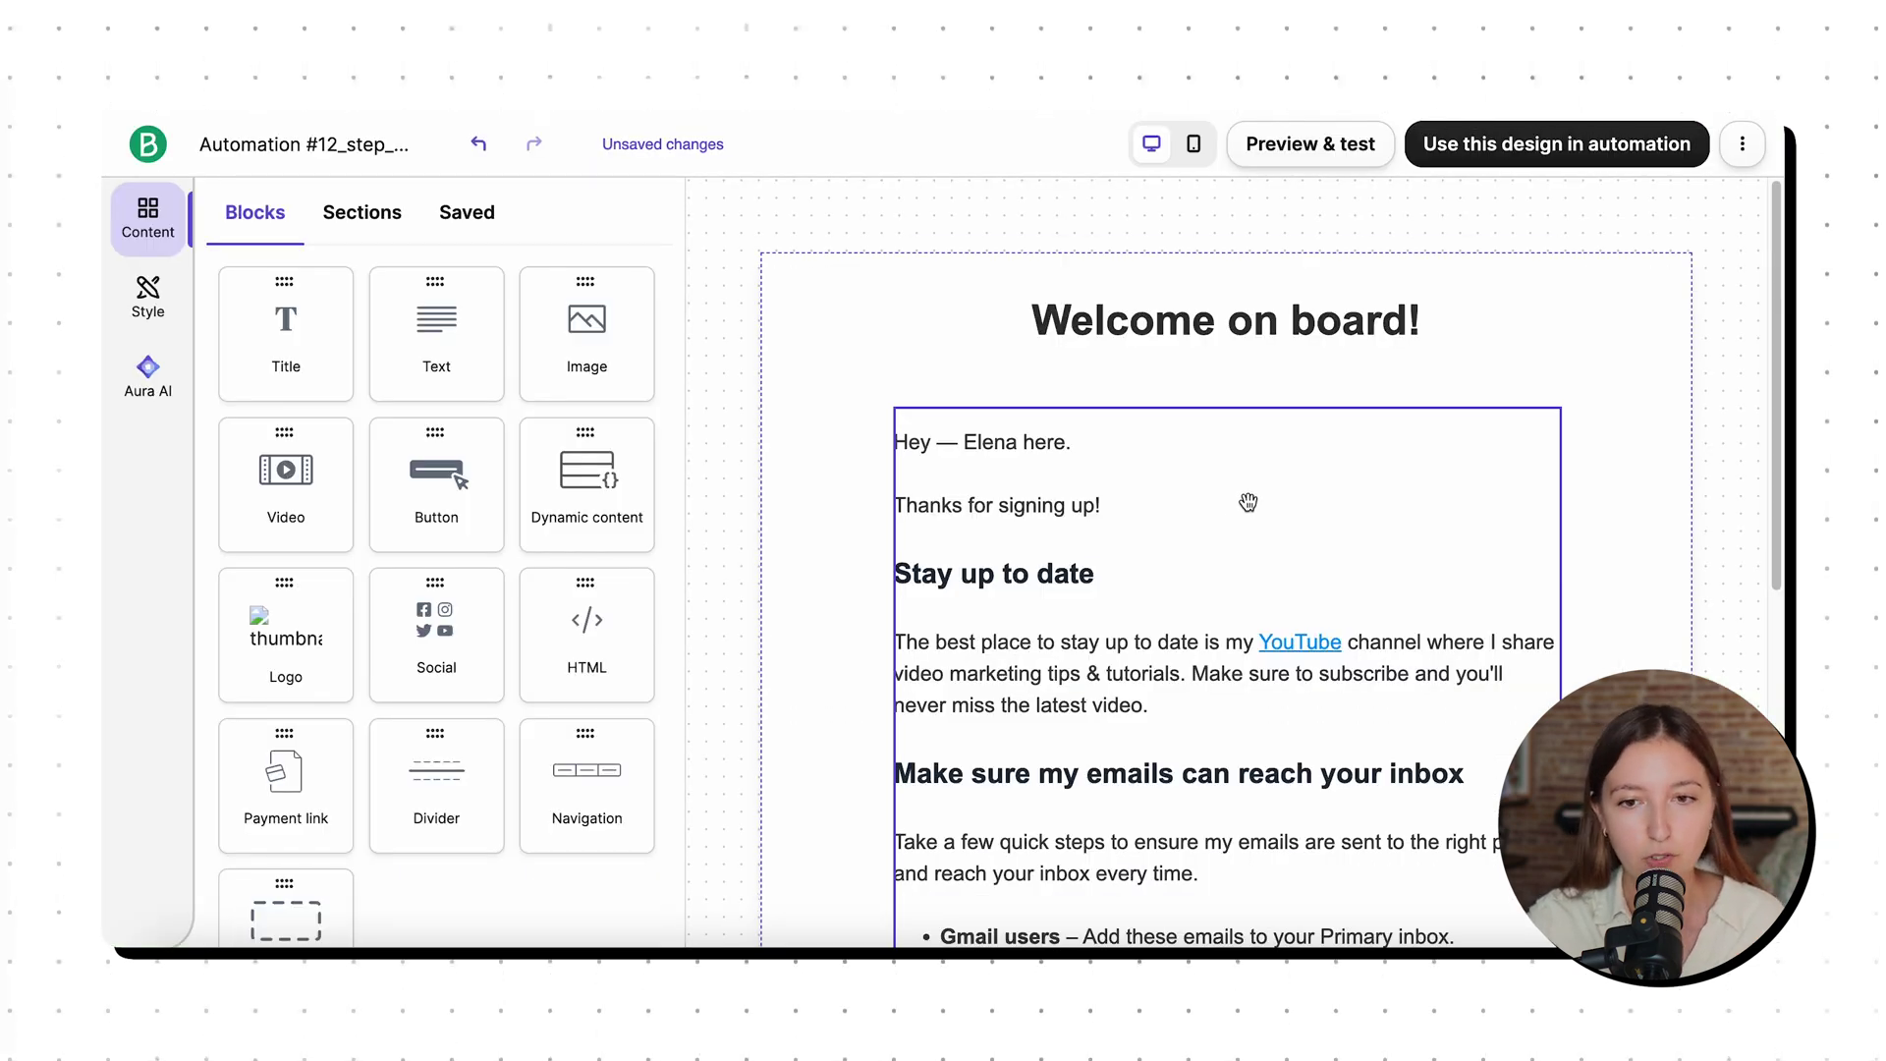
Review the 'Welcome on board!' design and apply it to the automation's email step.
scroll(1248, 502, "down", 6)
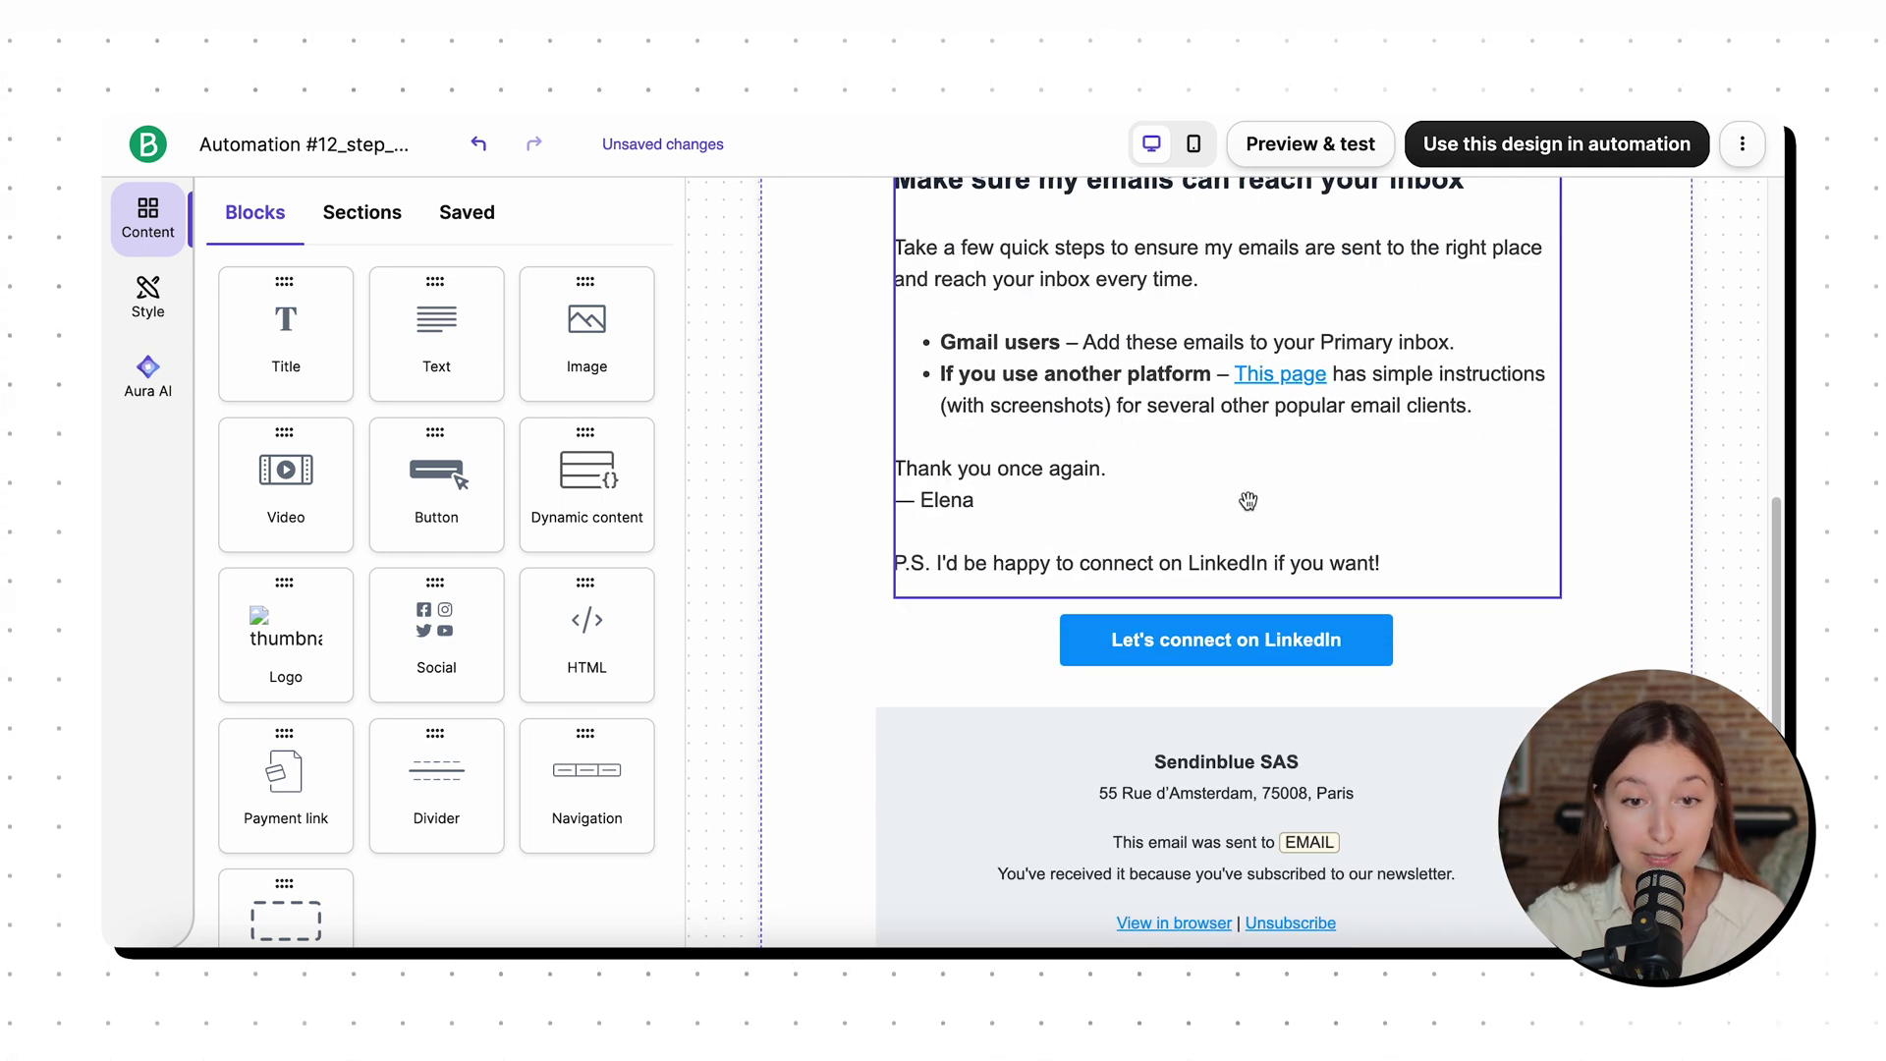
scroll(1248, 502, "up", 6)
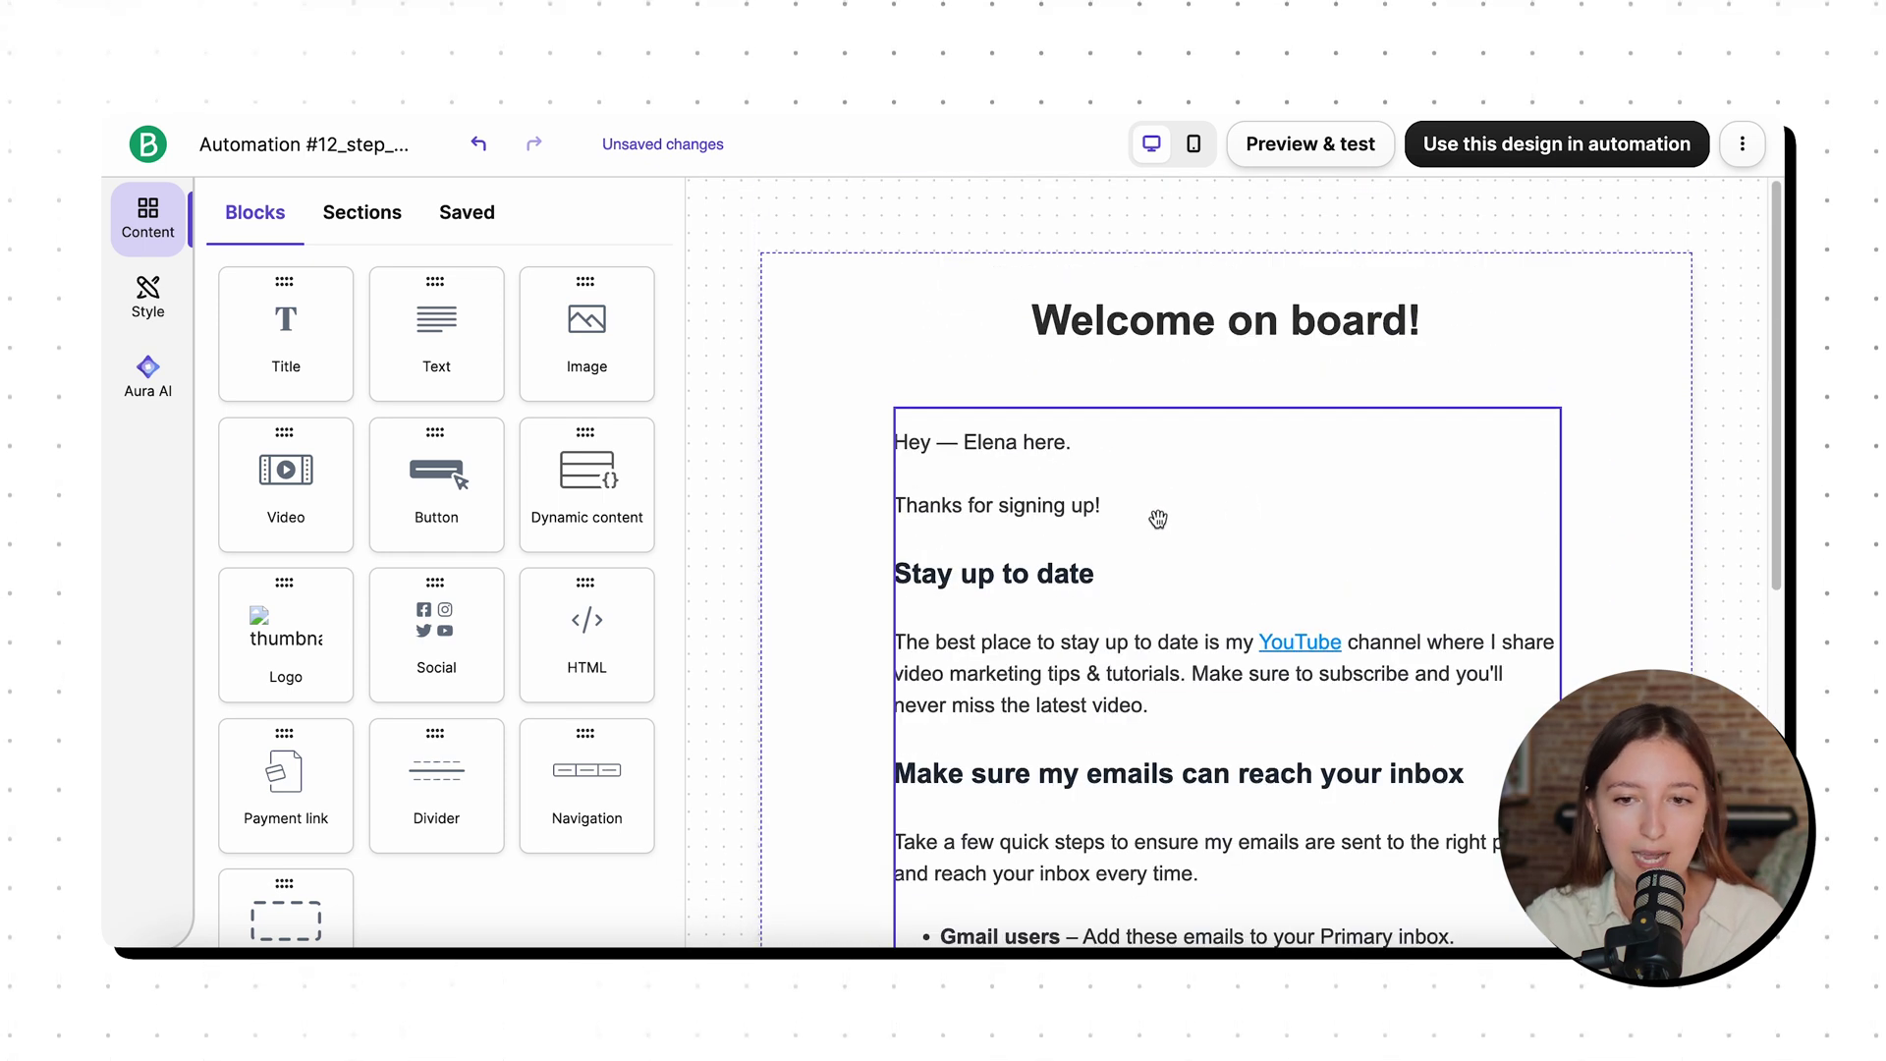
scroll(1159, 521, "down", 4)
scroll(1221, 501, "up", 4)
left_click(1452, 165)
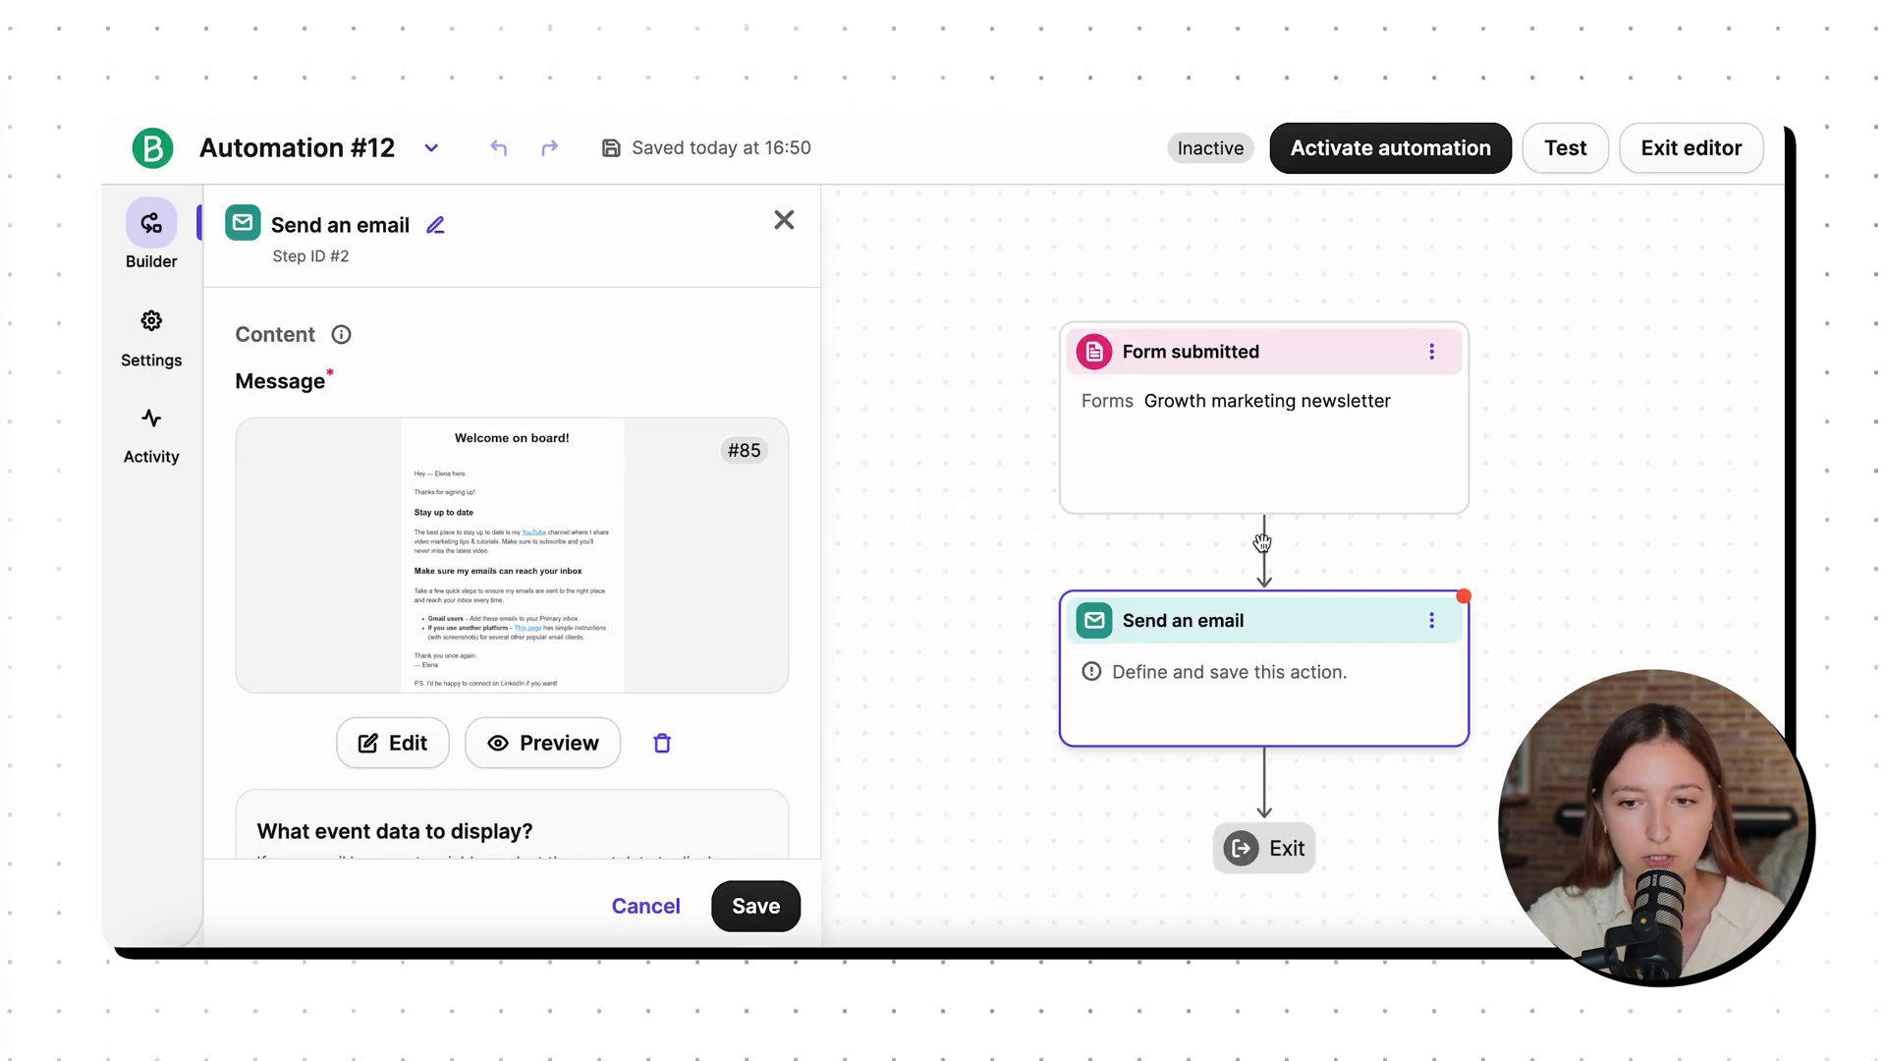
Check the subject line 'Welcome to my marketing newsletter'.
scroll(1263, 542, "down", 3)
scroll(1264, 542, "up", 4)
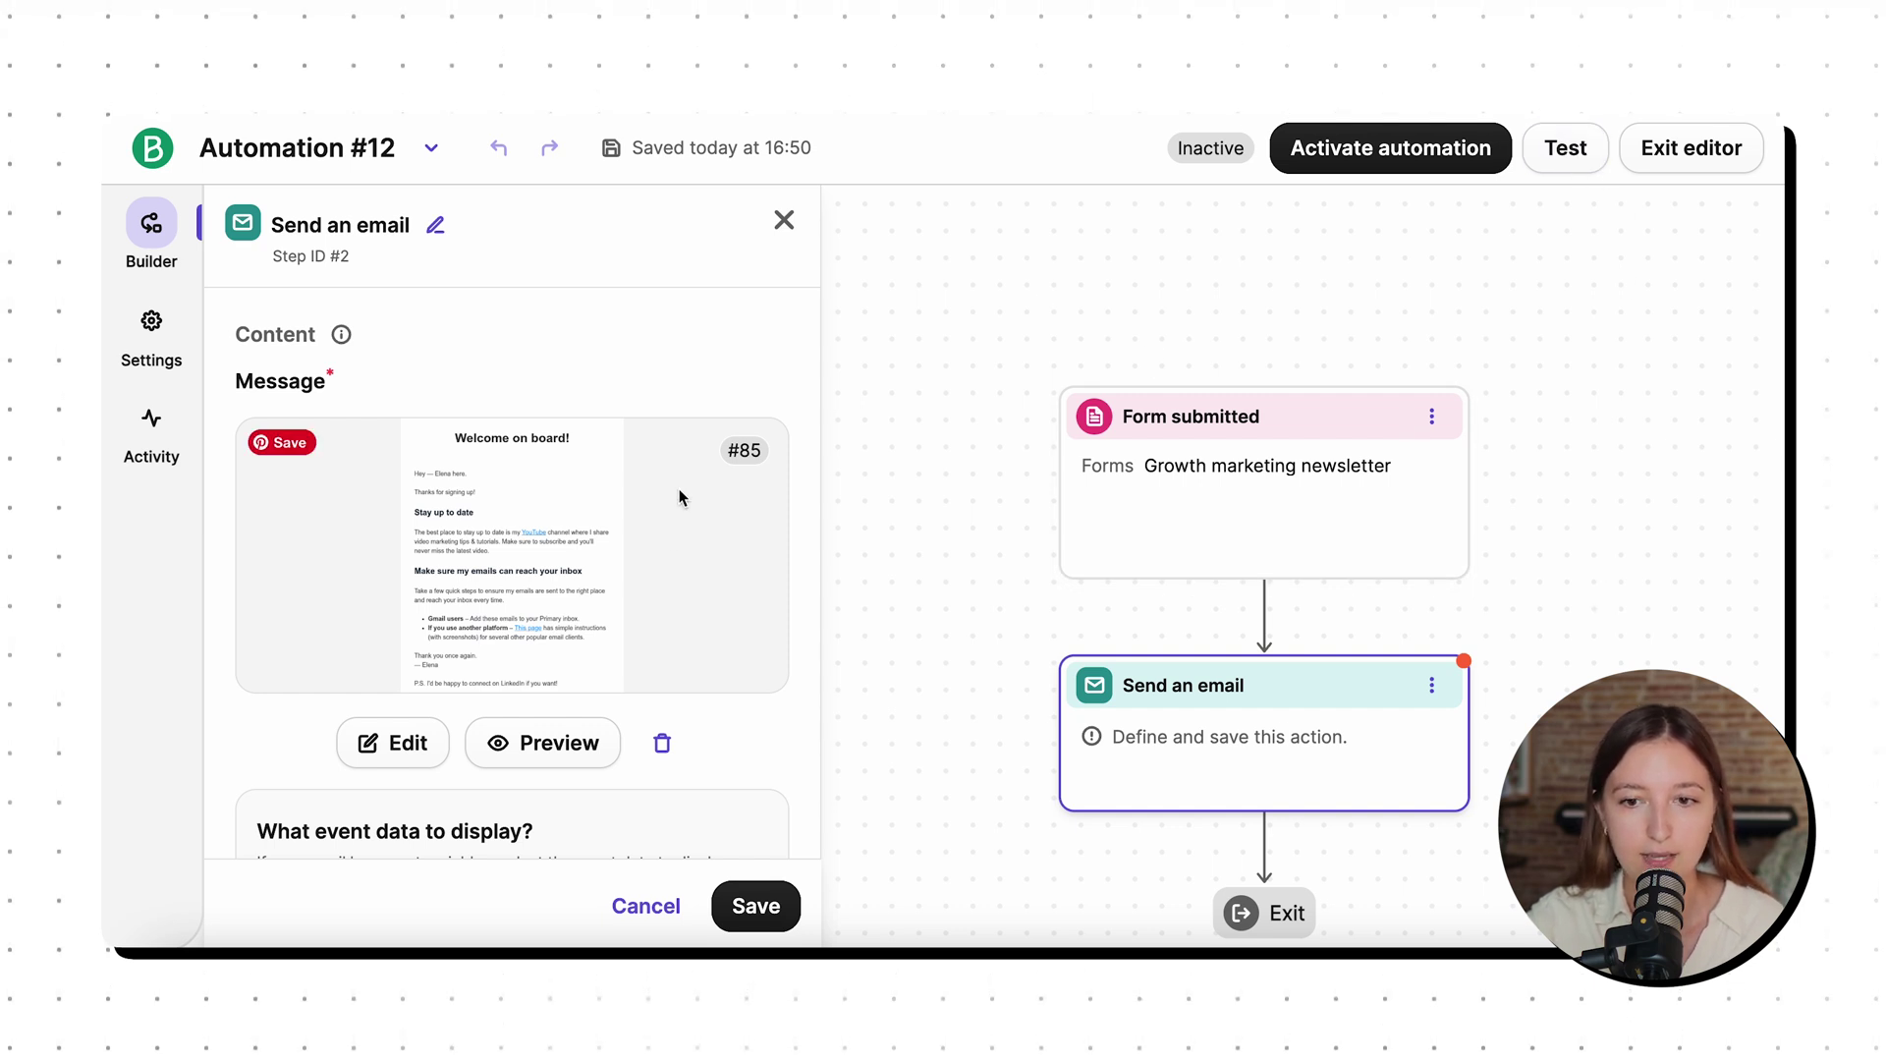
scroll(581, 603, "down", 6)
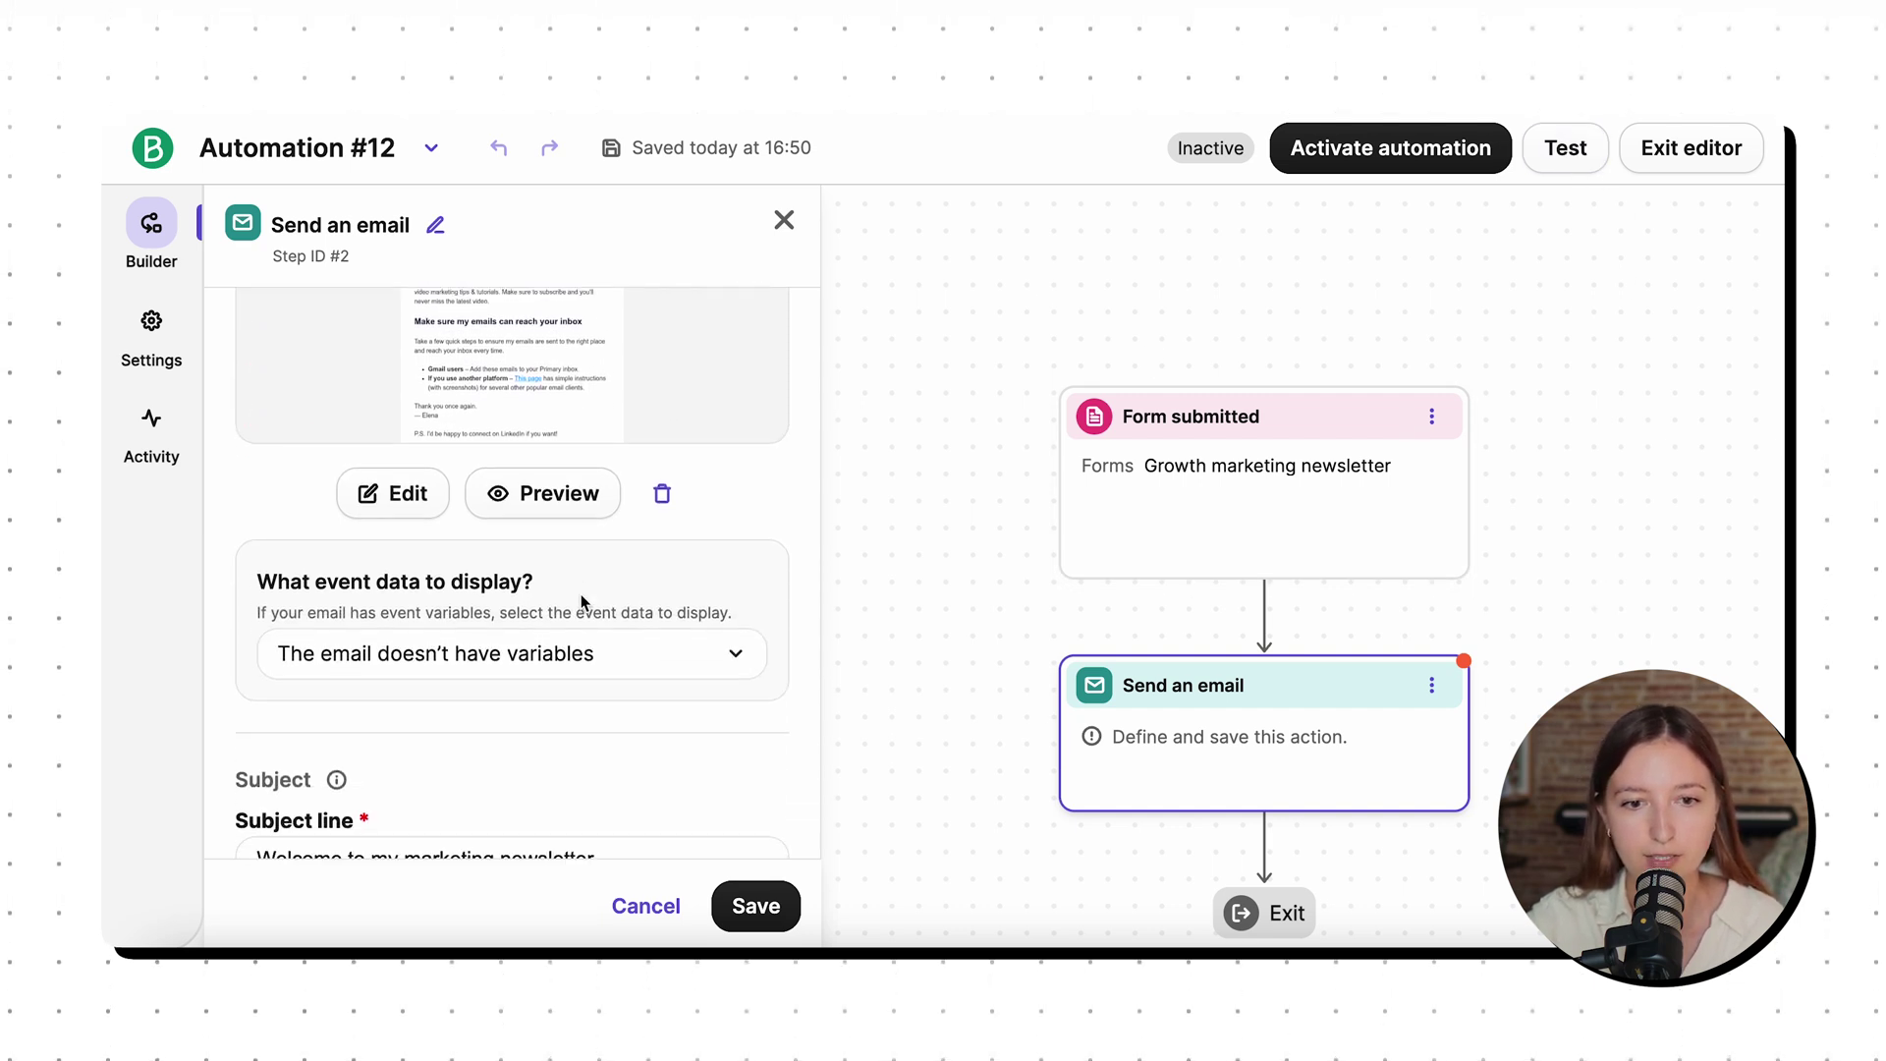
left_click(368, 531)
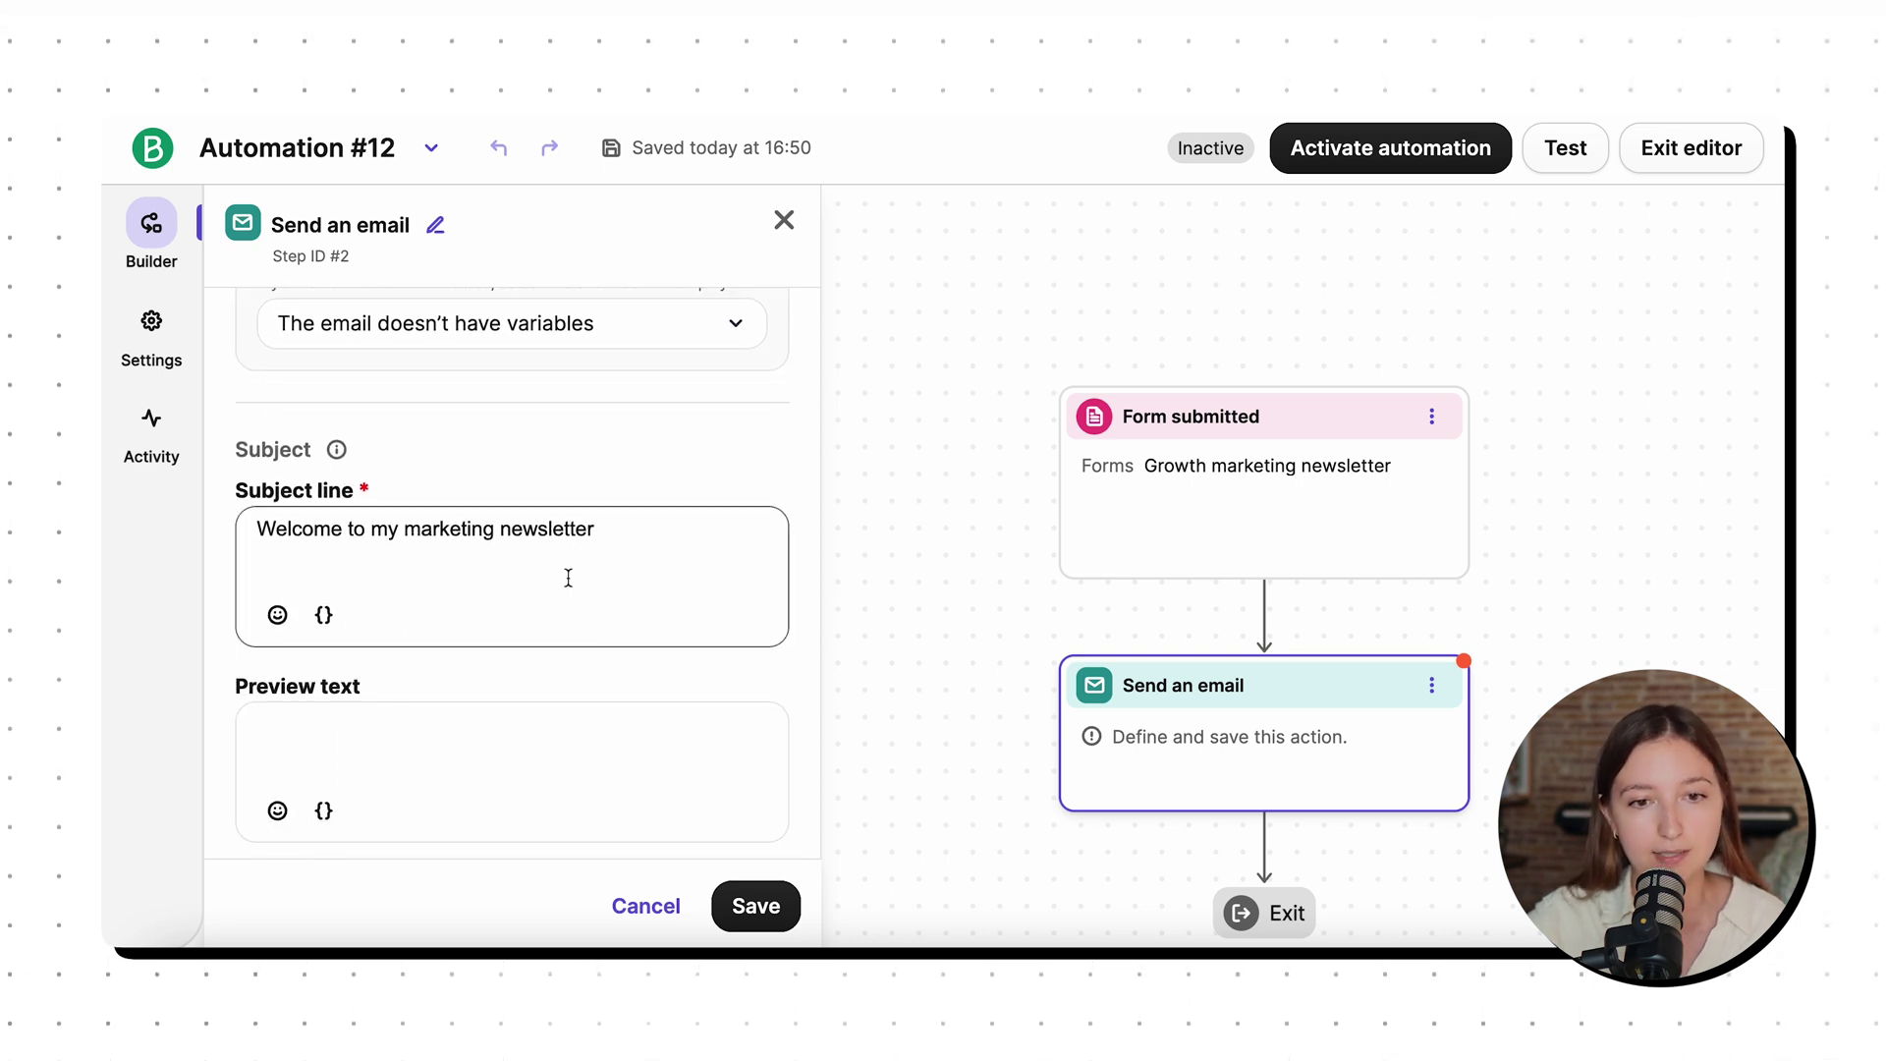
left_click_drag(258, 534, 602, 539)
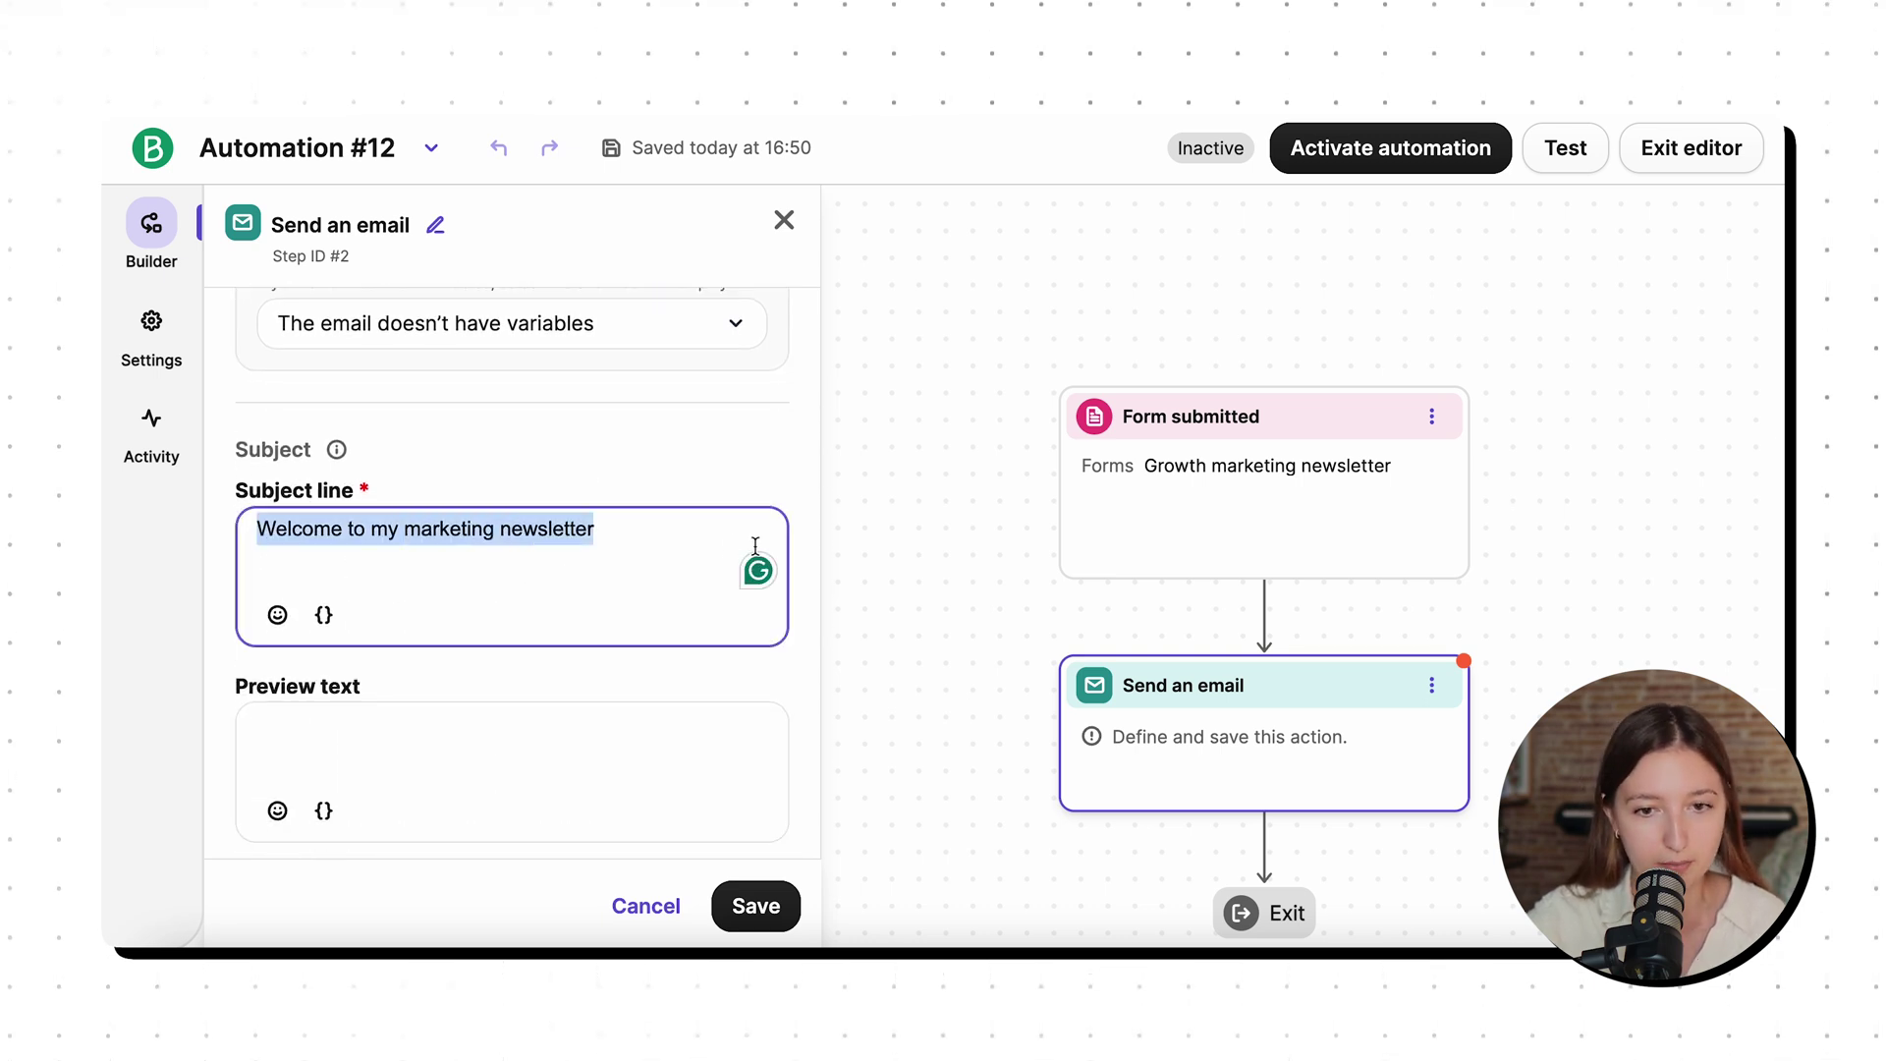
left_click(612, 531)
scroll(550, 535, "down", 2)
Enter the preview text 'Connect with me and stay tuned!'.
left_click(329, 575)
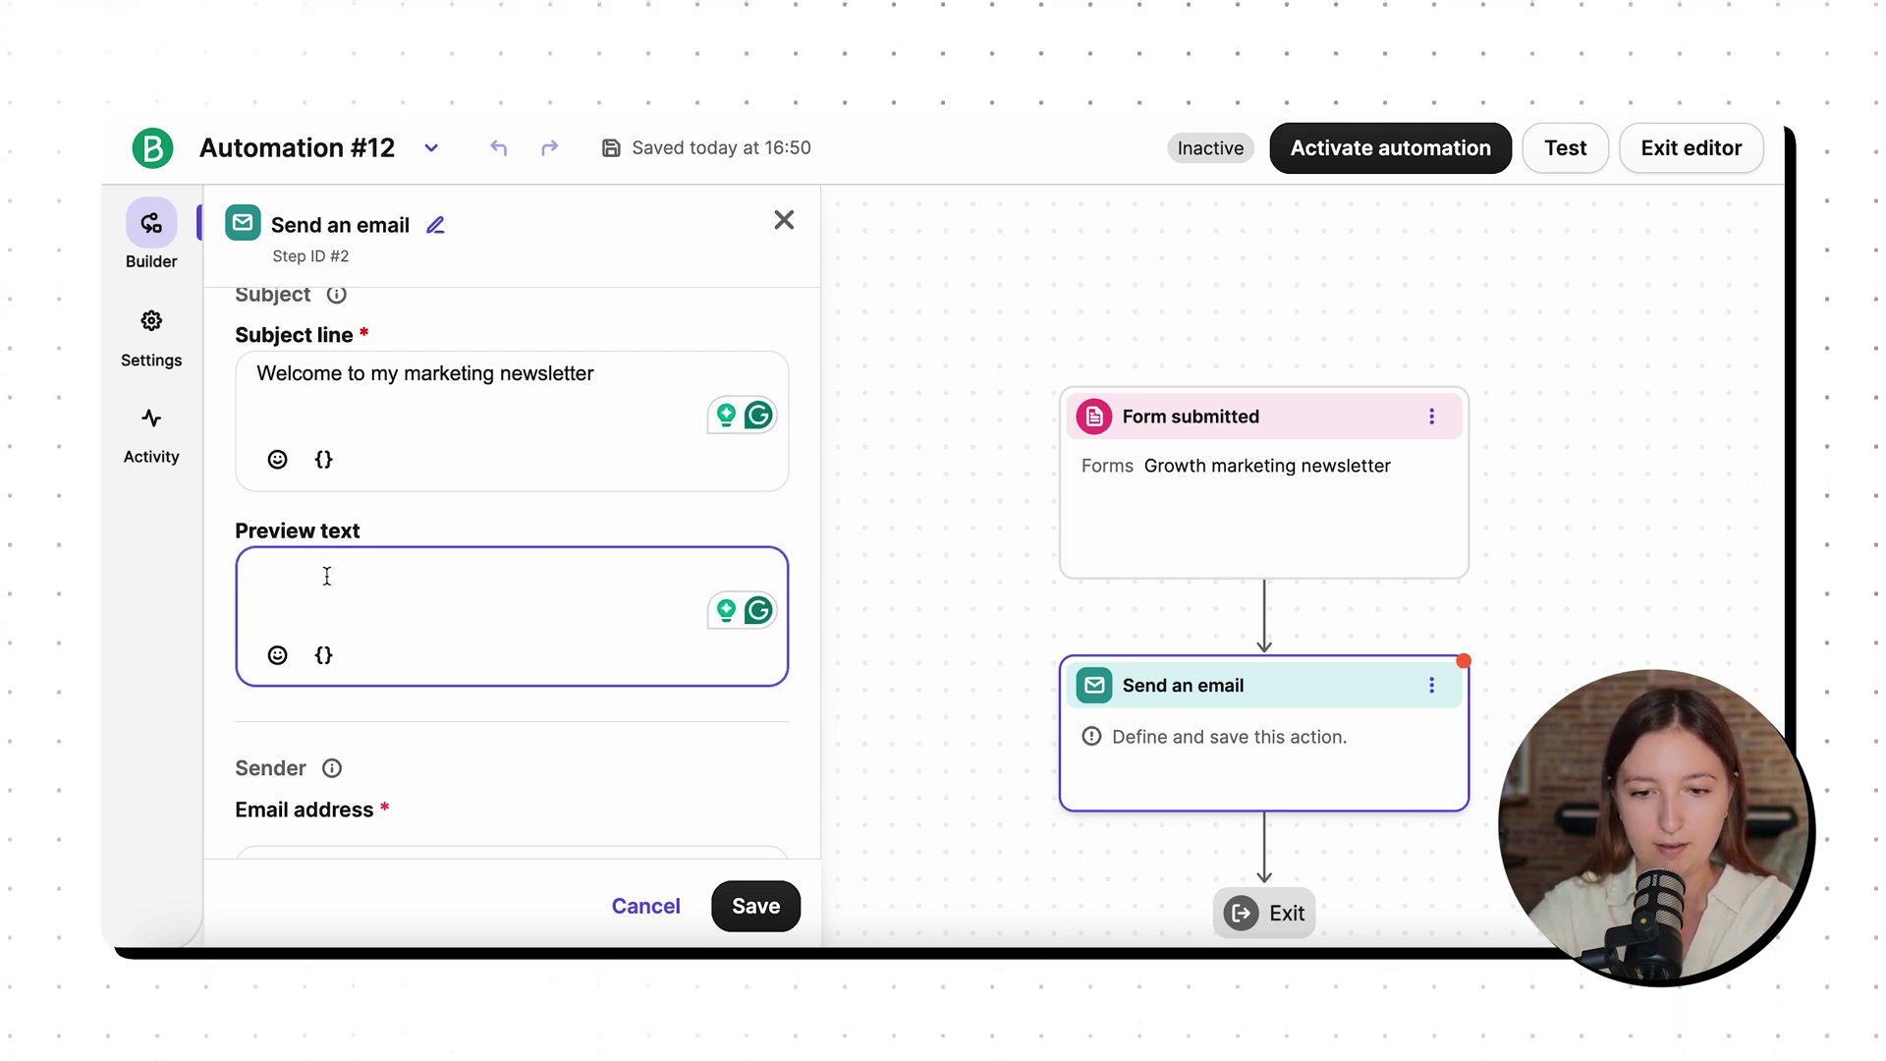
type("Connect with")
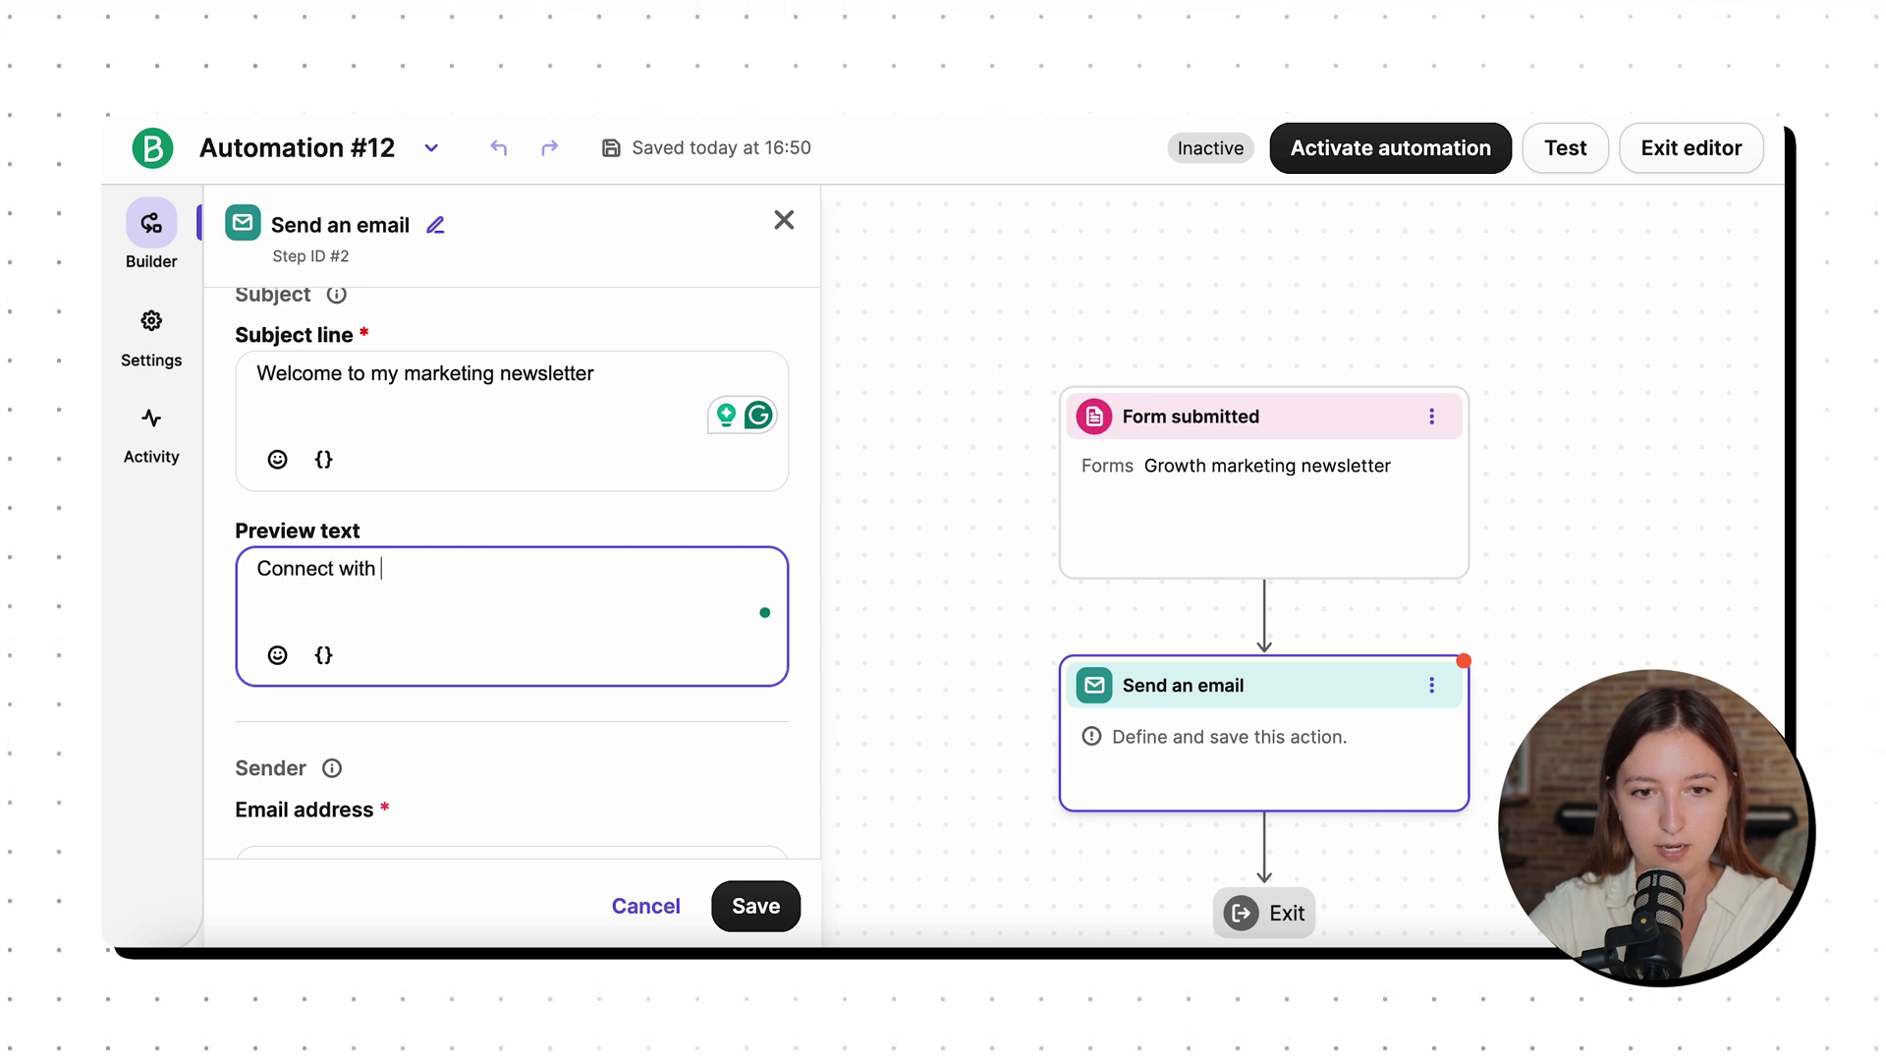
type(" me and stay tuine")
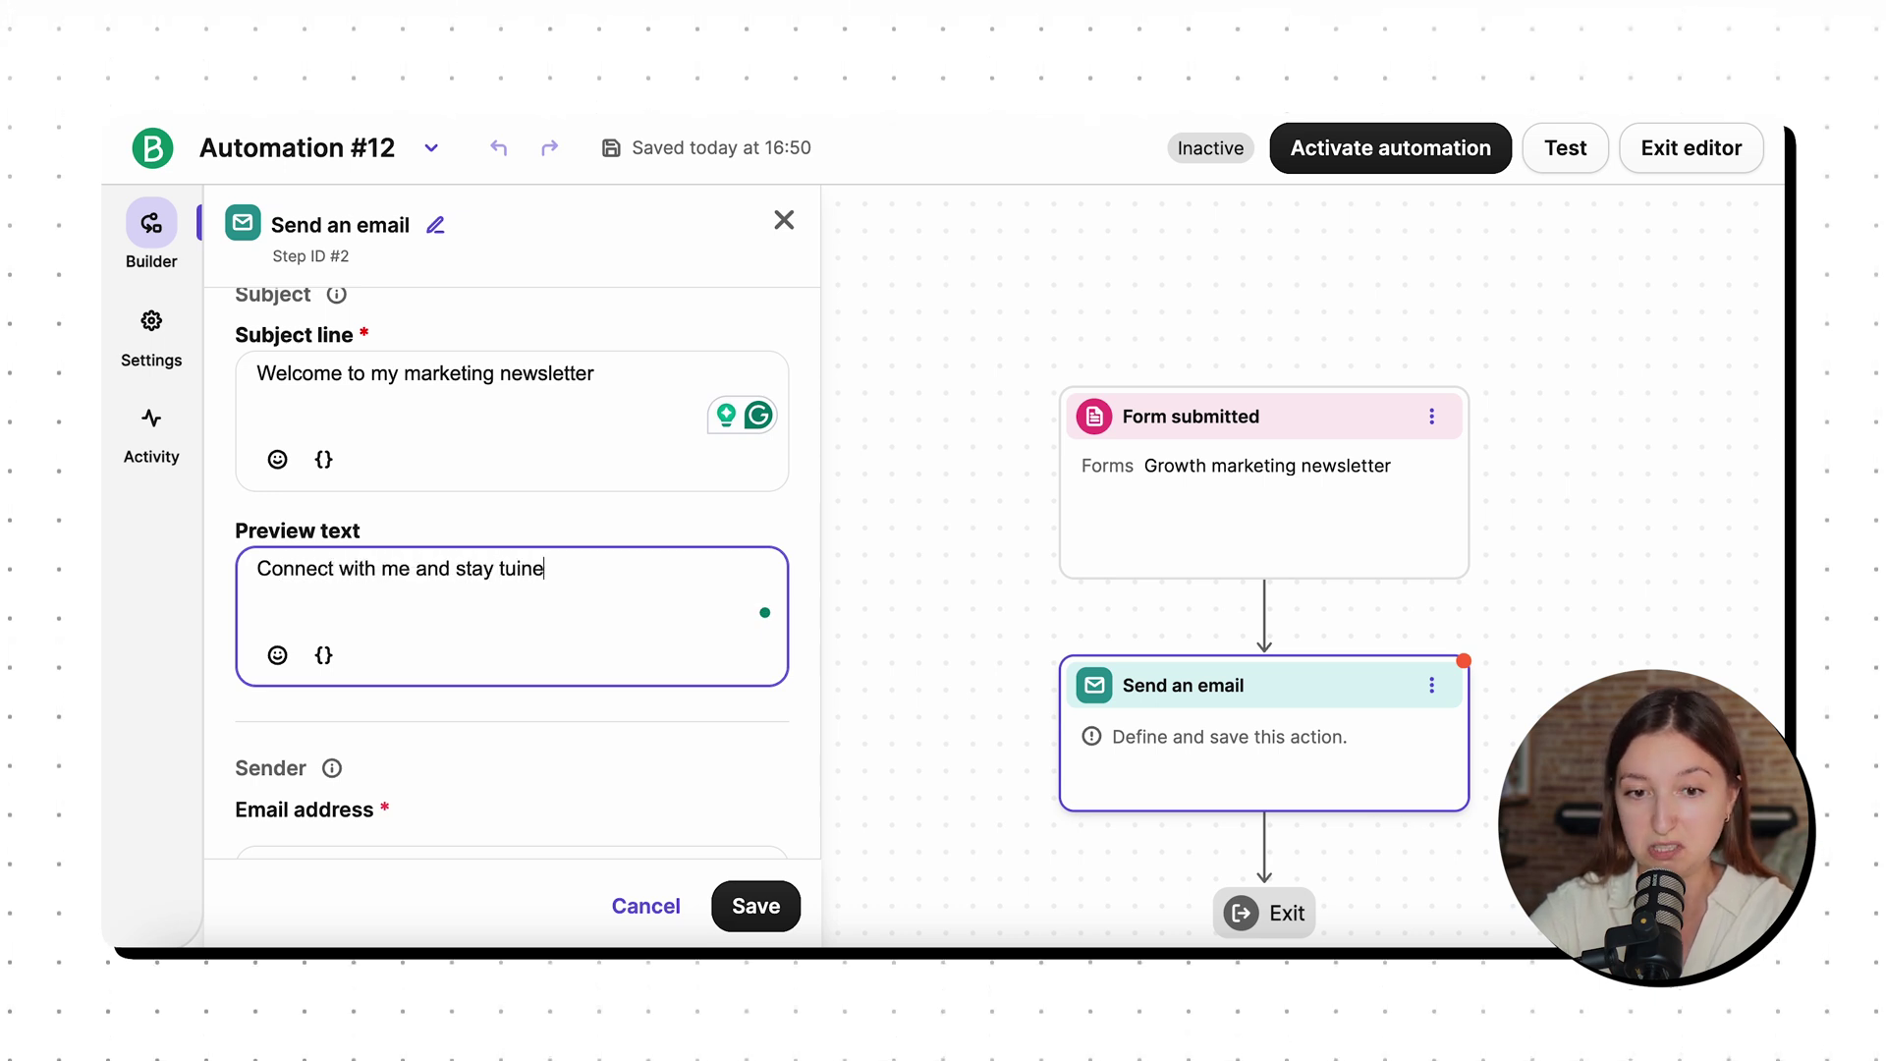
key("BackSpace")
key("BackSpace")
key("BackSpace")
key("BackSpace")
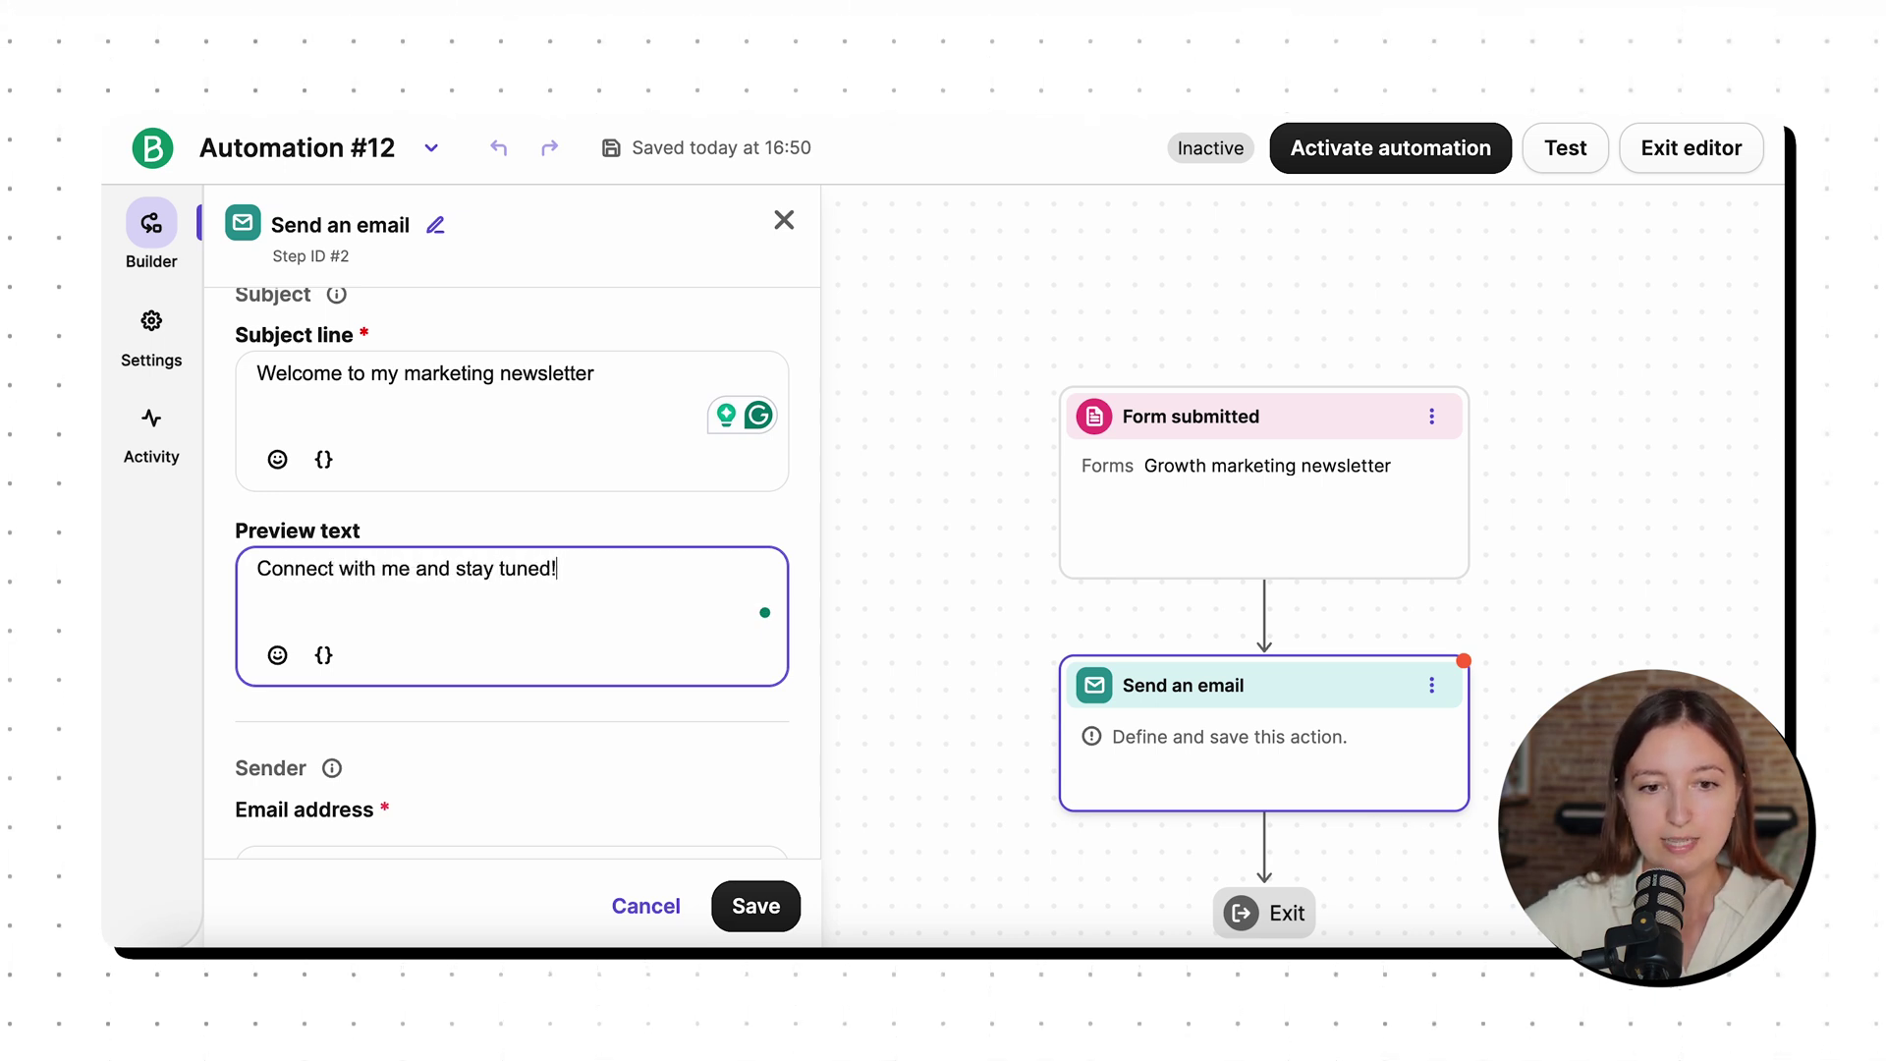
scroll(401, 584, "down", 3)
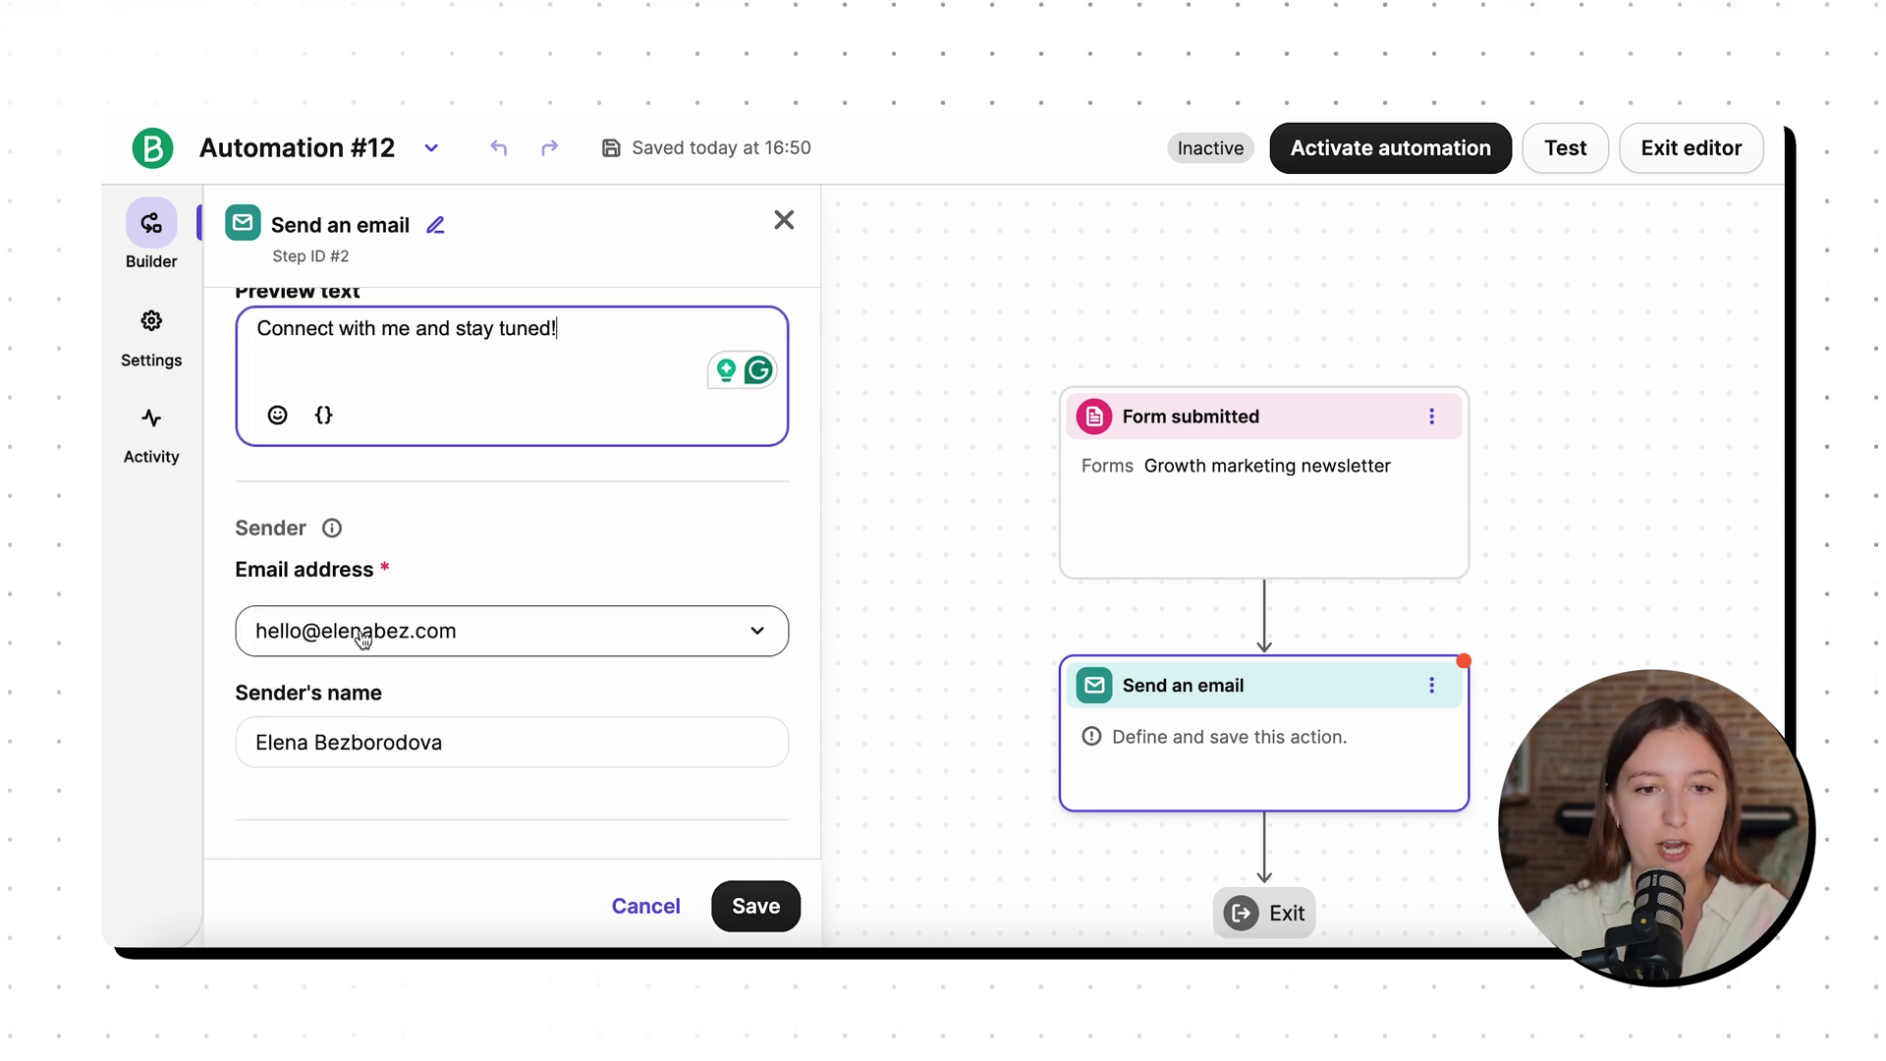
scroll(365, 649, "down", 2)
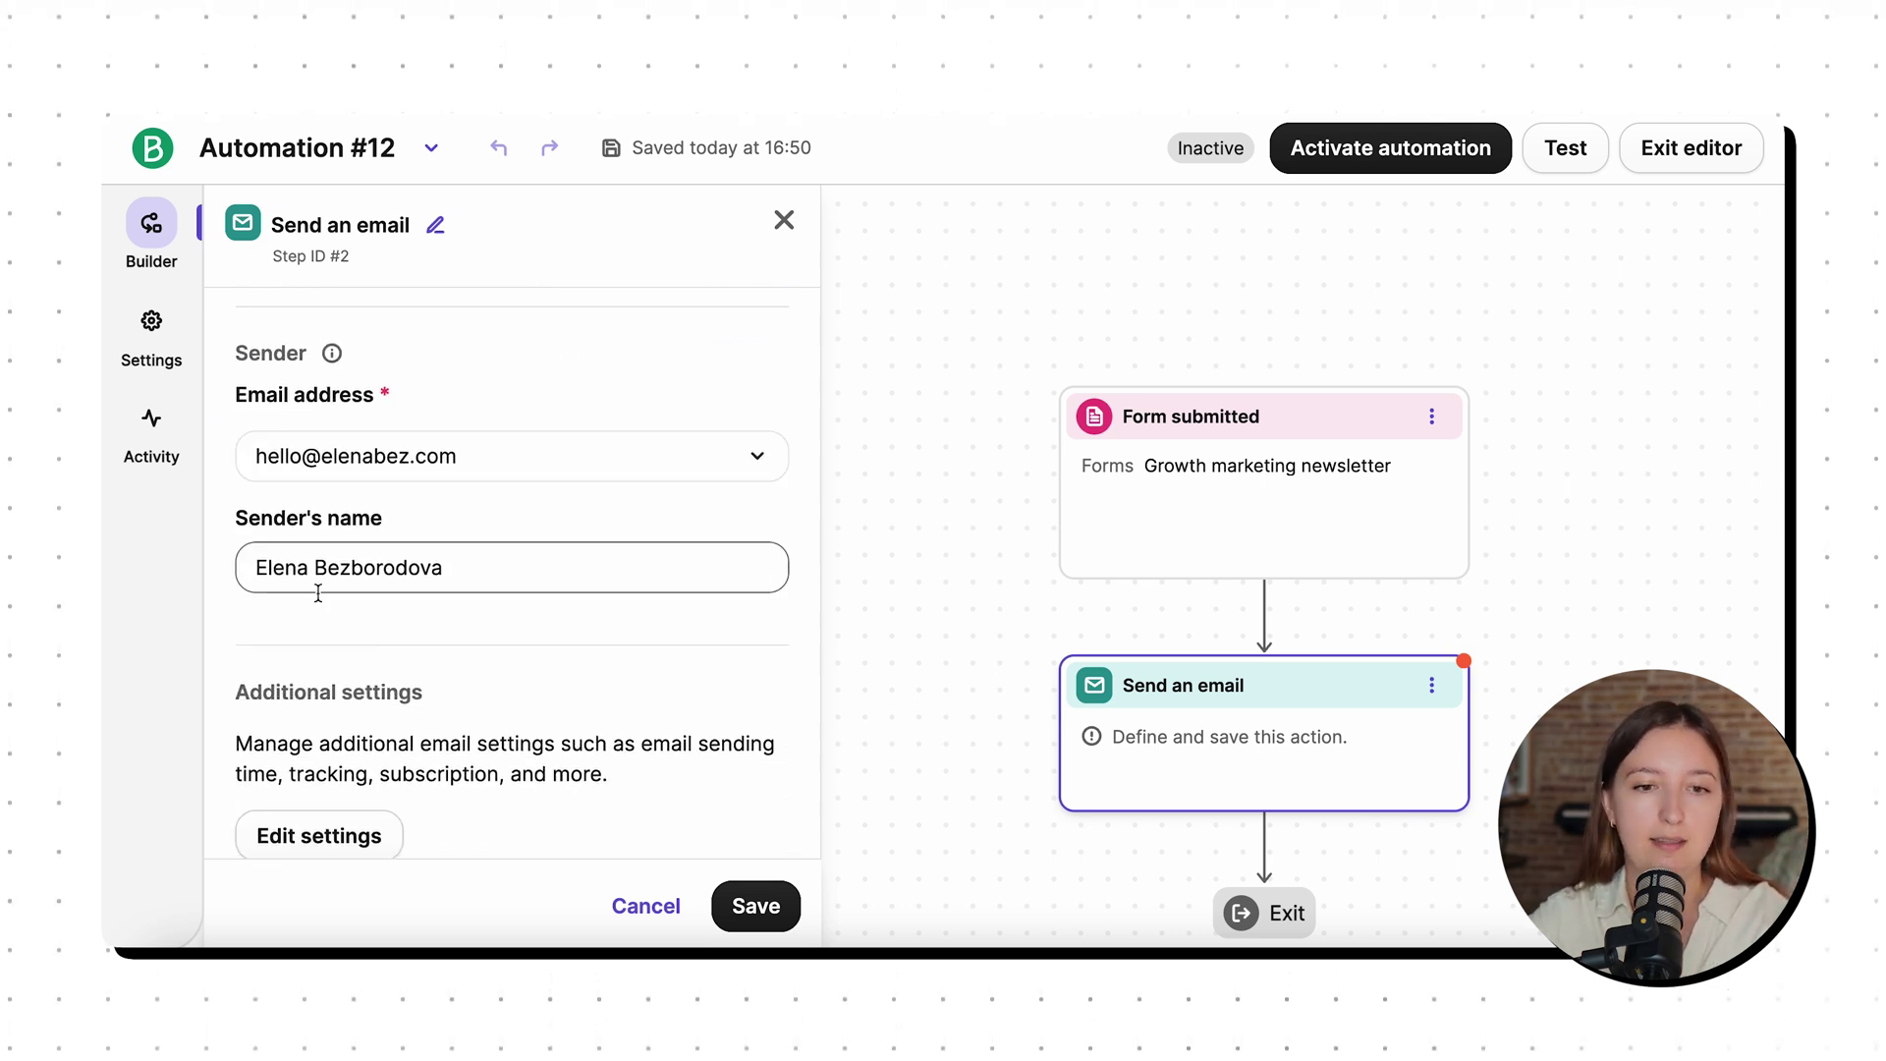
scroll(325, 606, "down", 1)
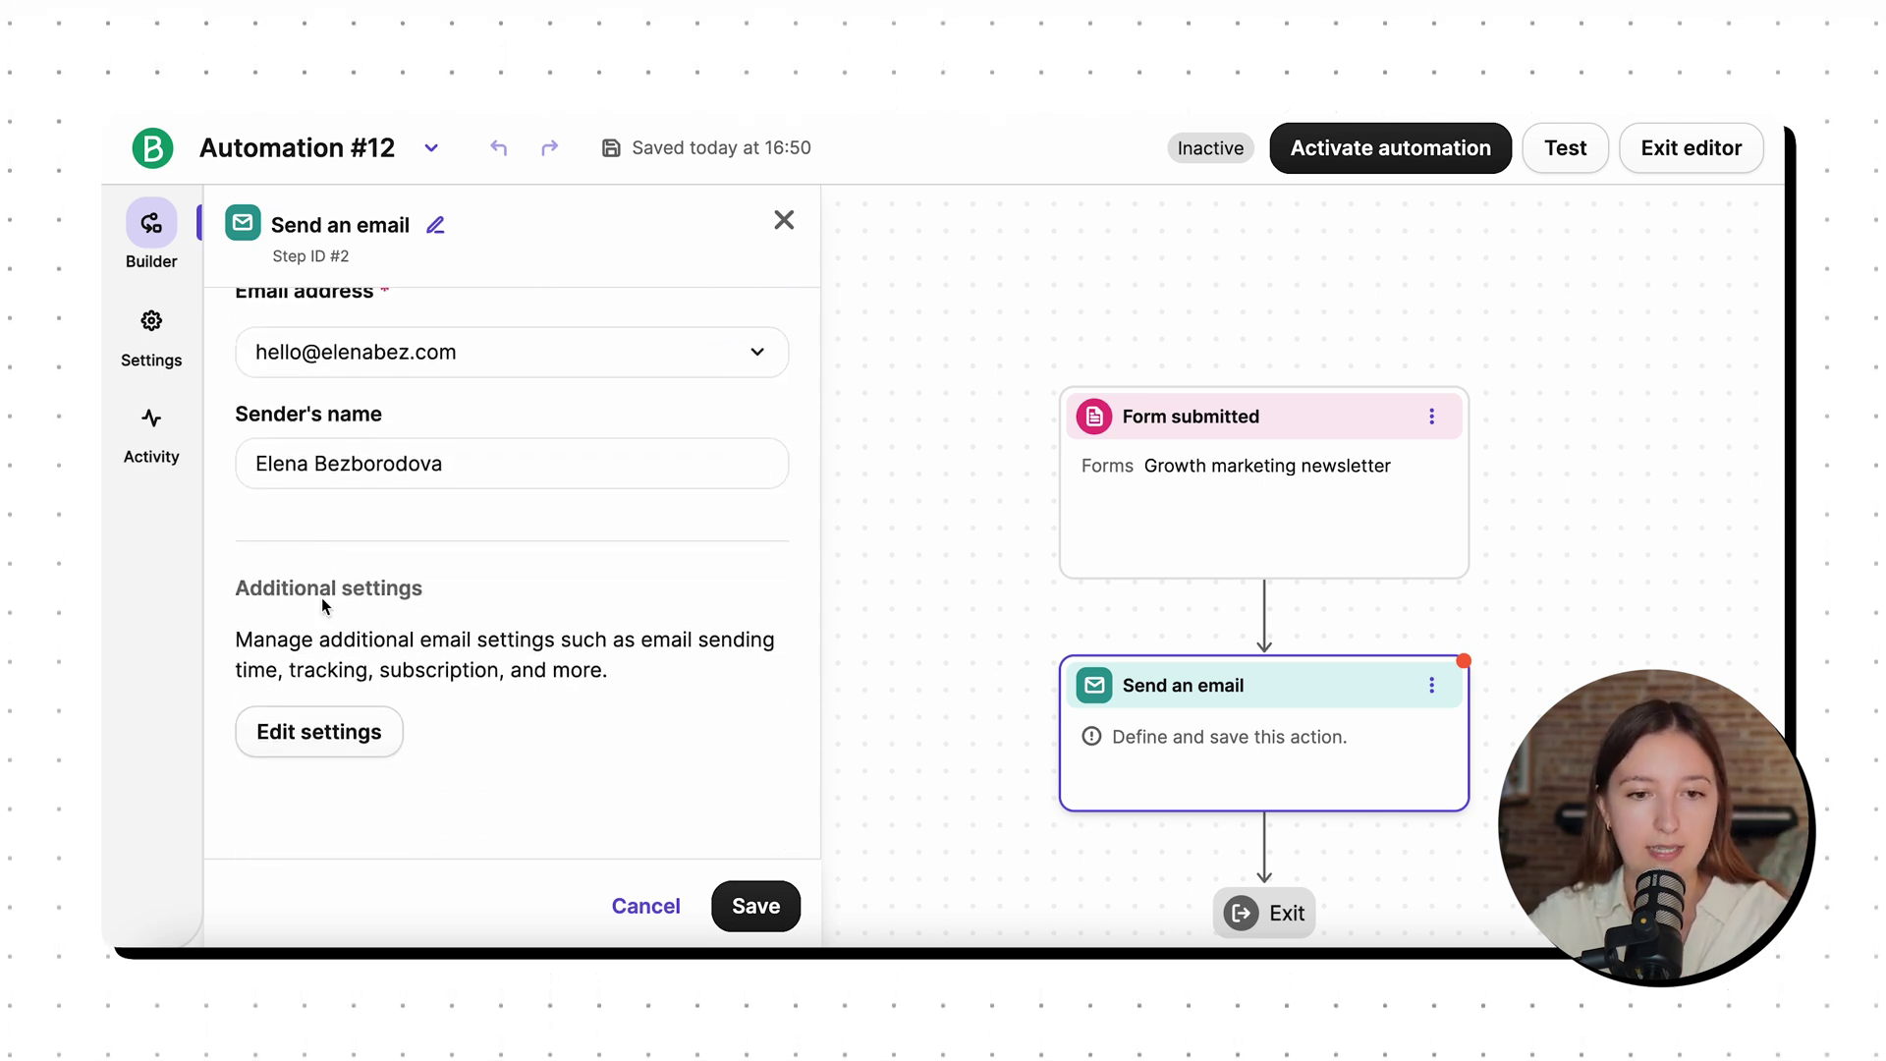
In the email's additional settings, toggle the custom sending time schedule on and back off.
left_click(357, 749)
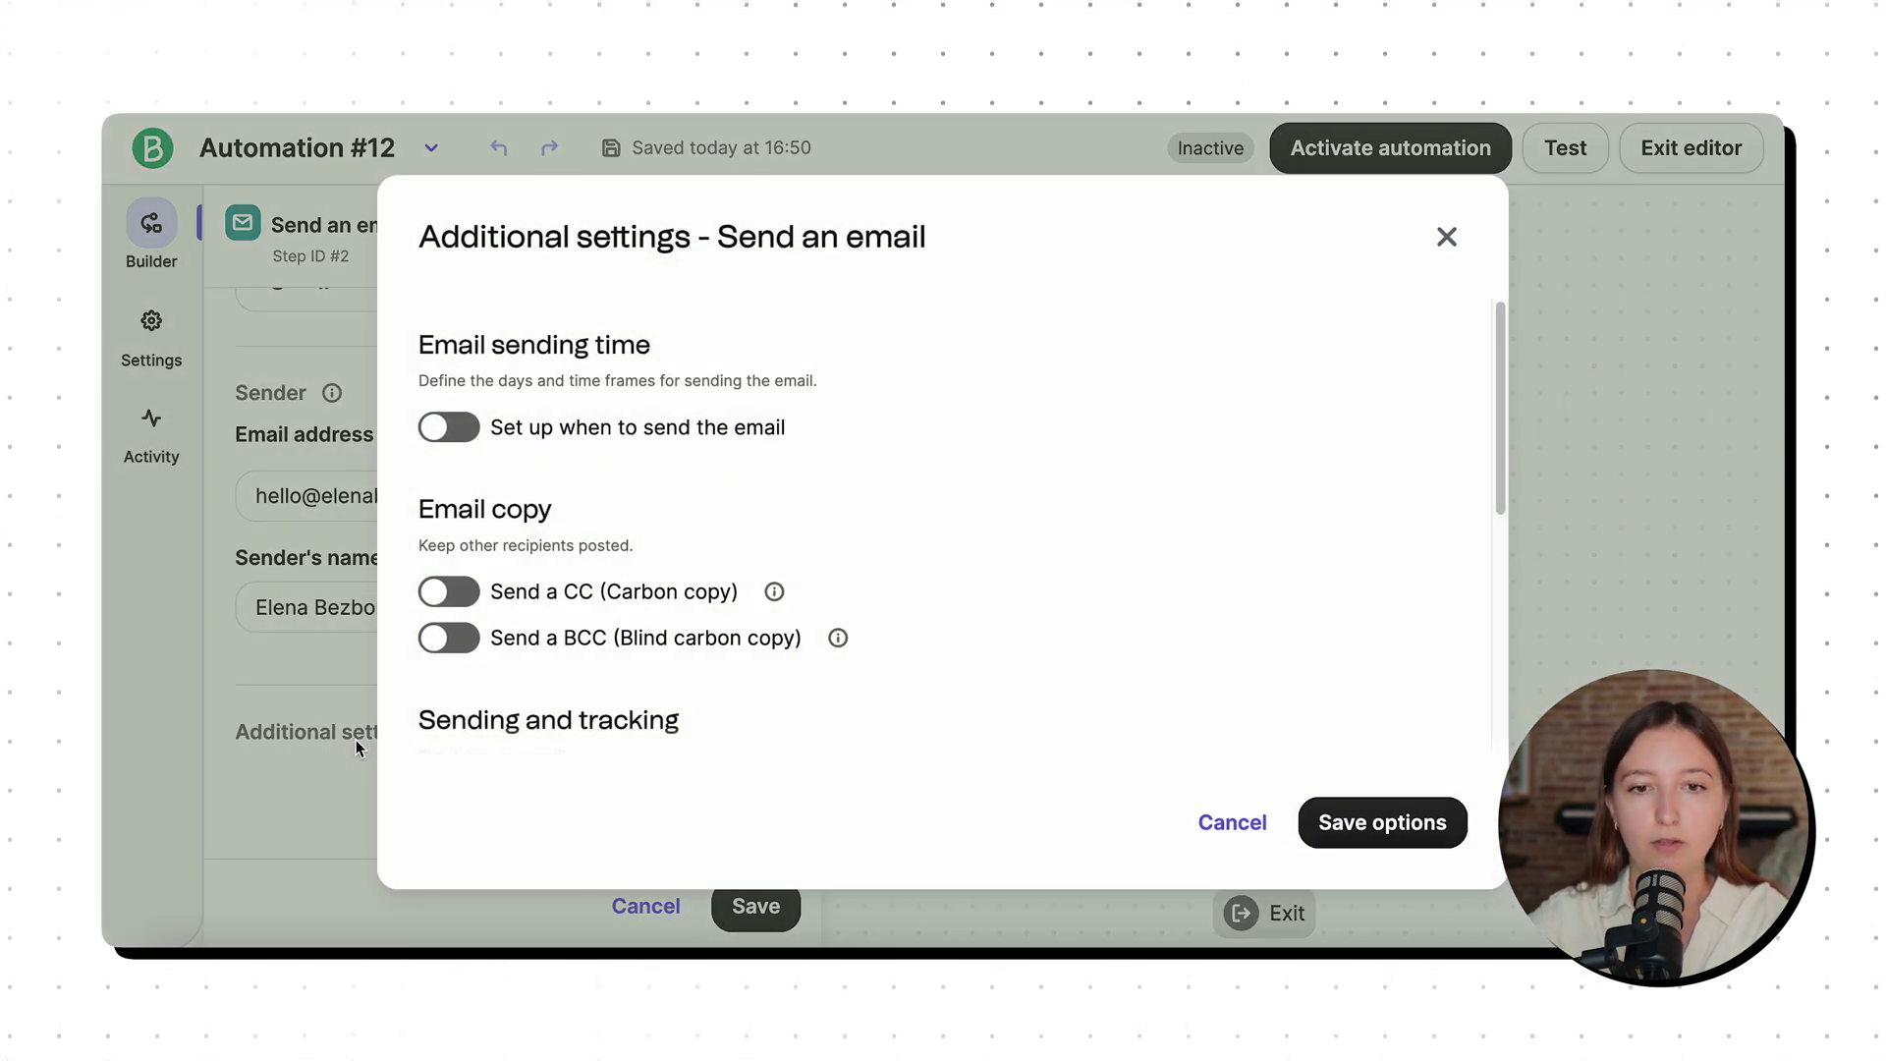
left_click(462, 425)
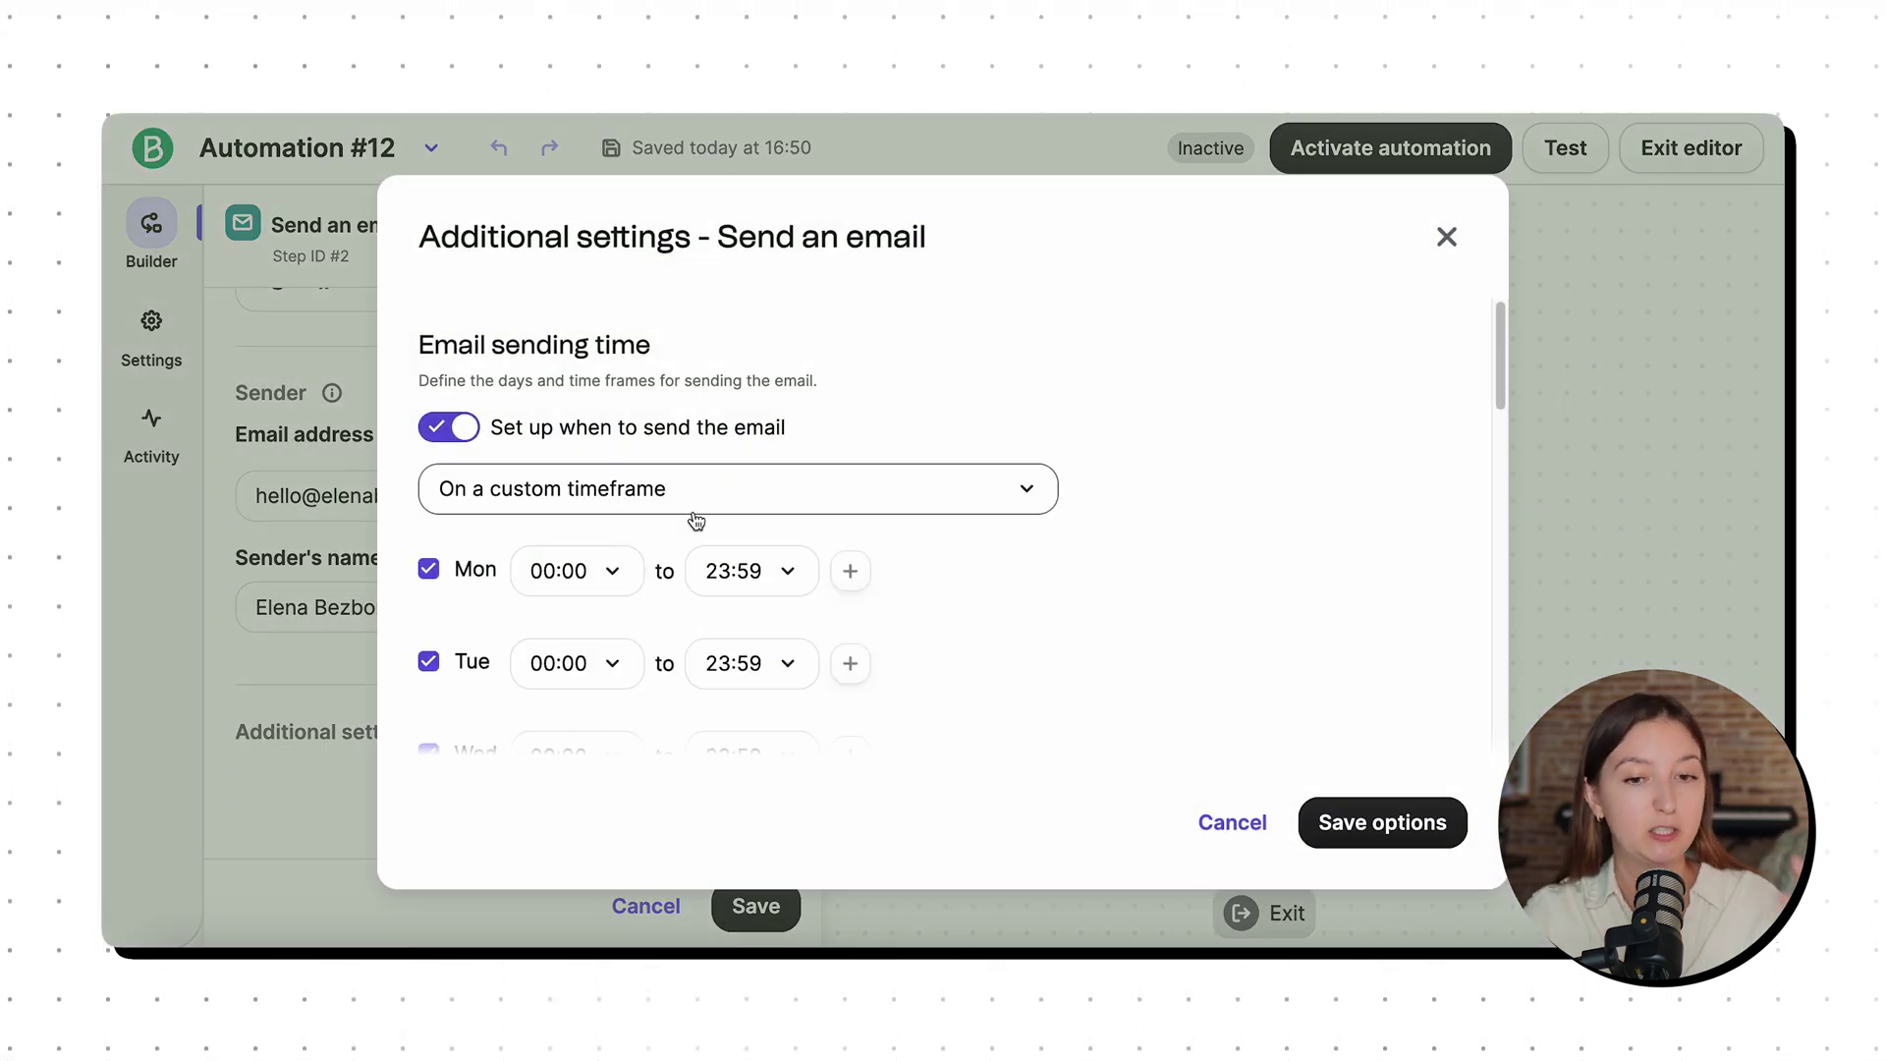
scroll(696, 521, "down", 2)
scroll(695, 520, "down", 3)
scroll(693, 519, "up", 5)
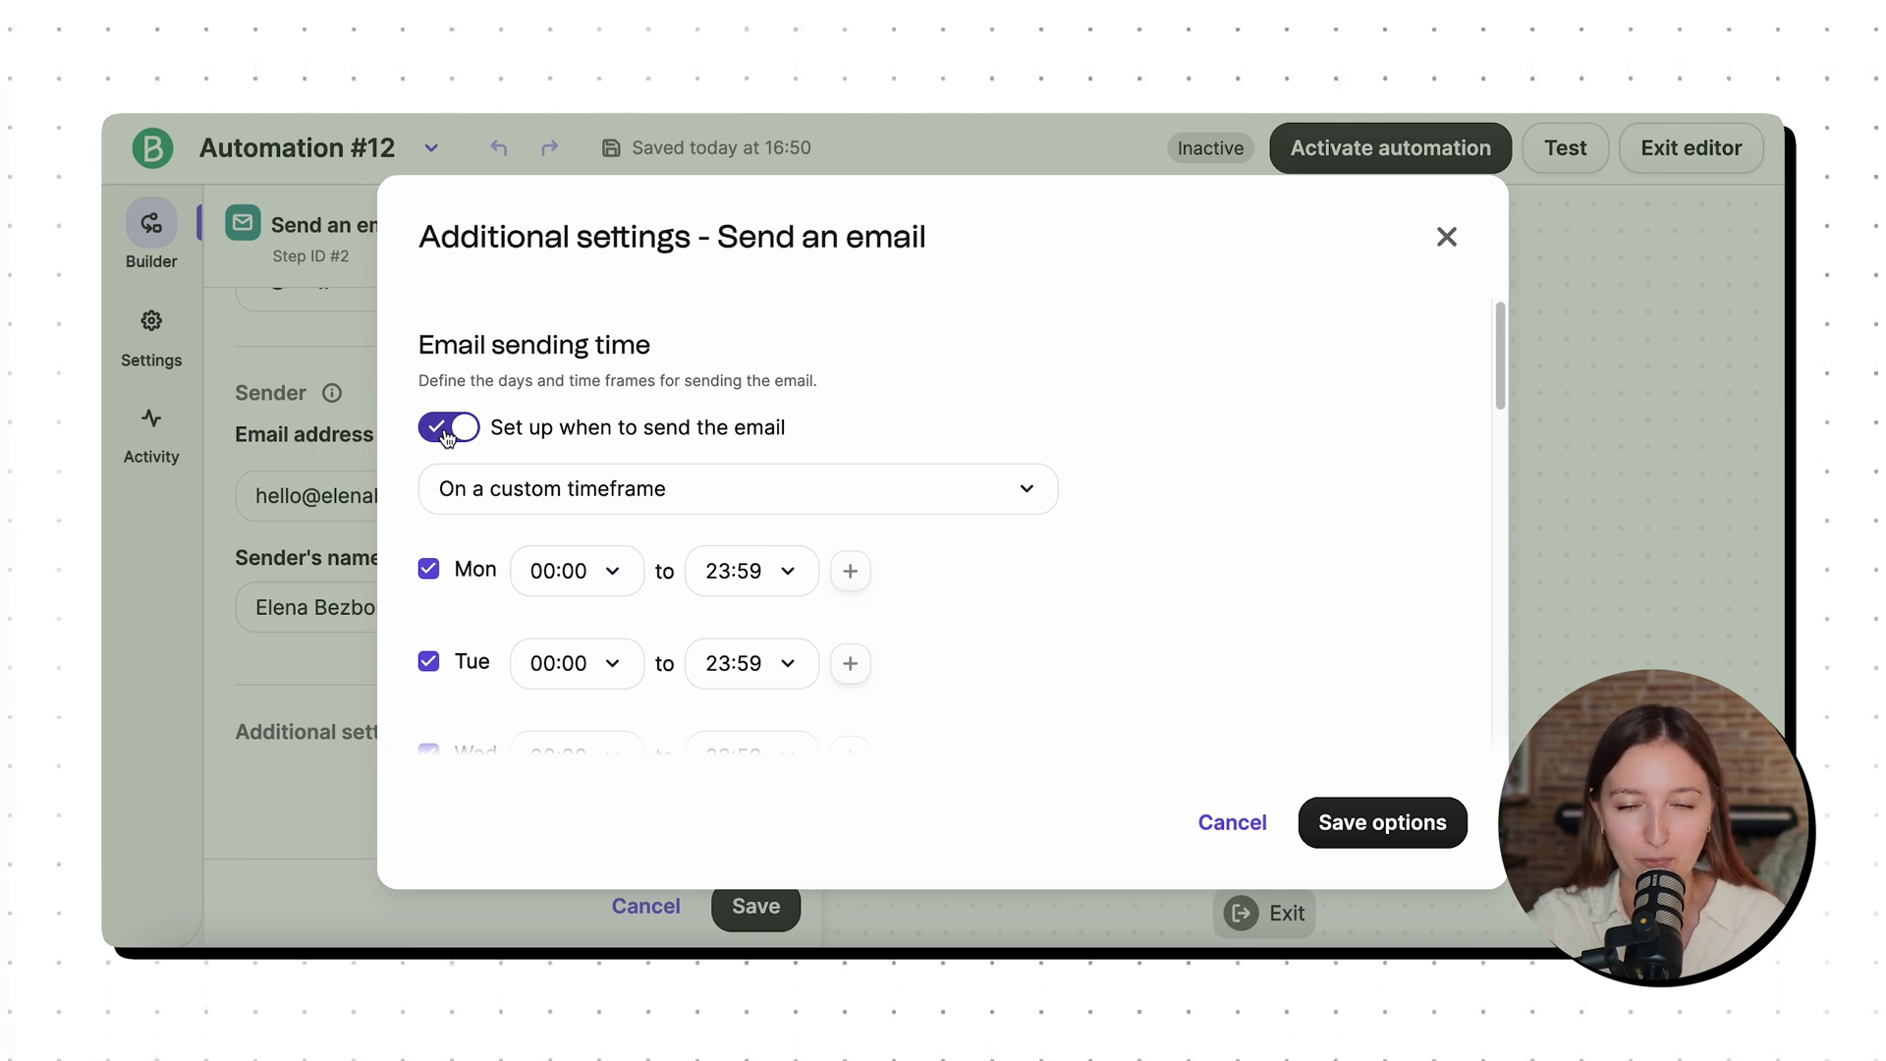
left_click(447, 429)
scroll(674, 488, "down", 1)
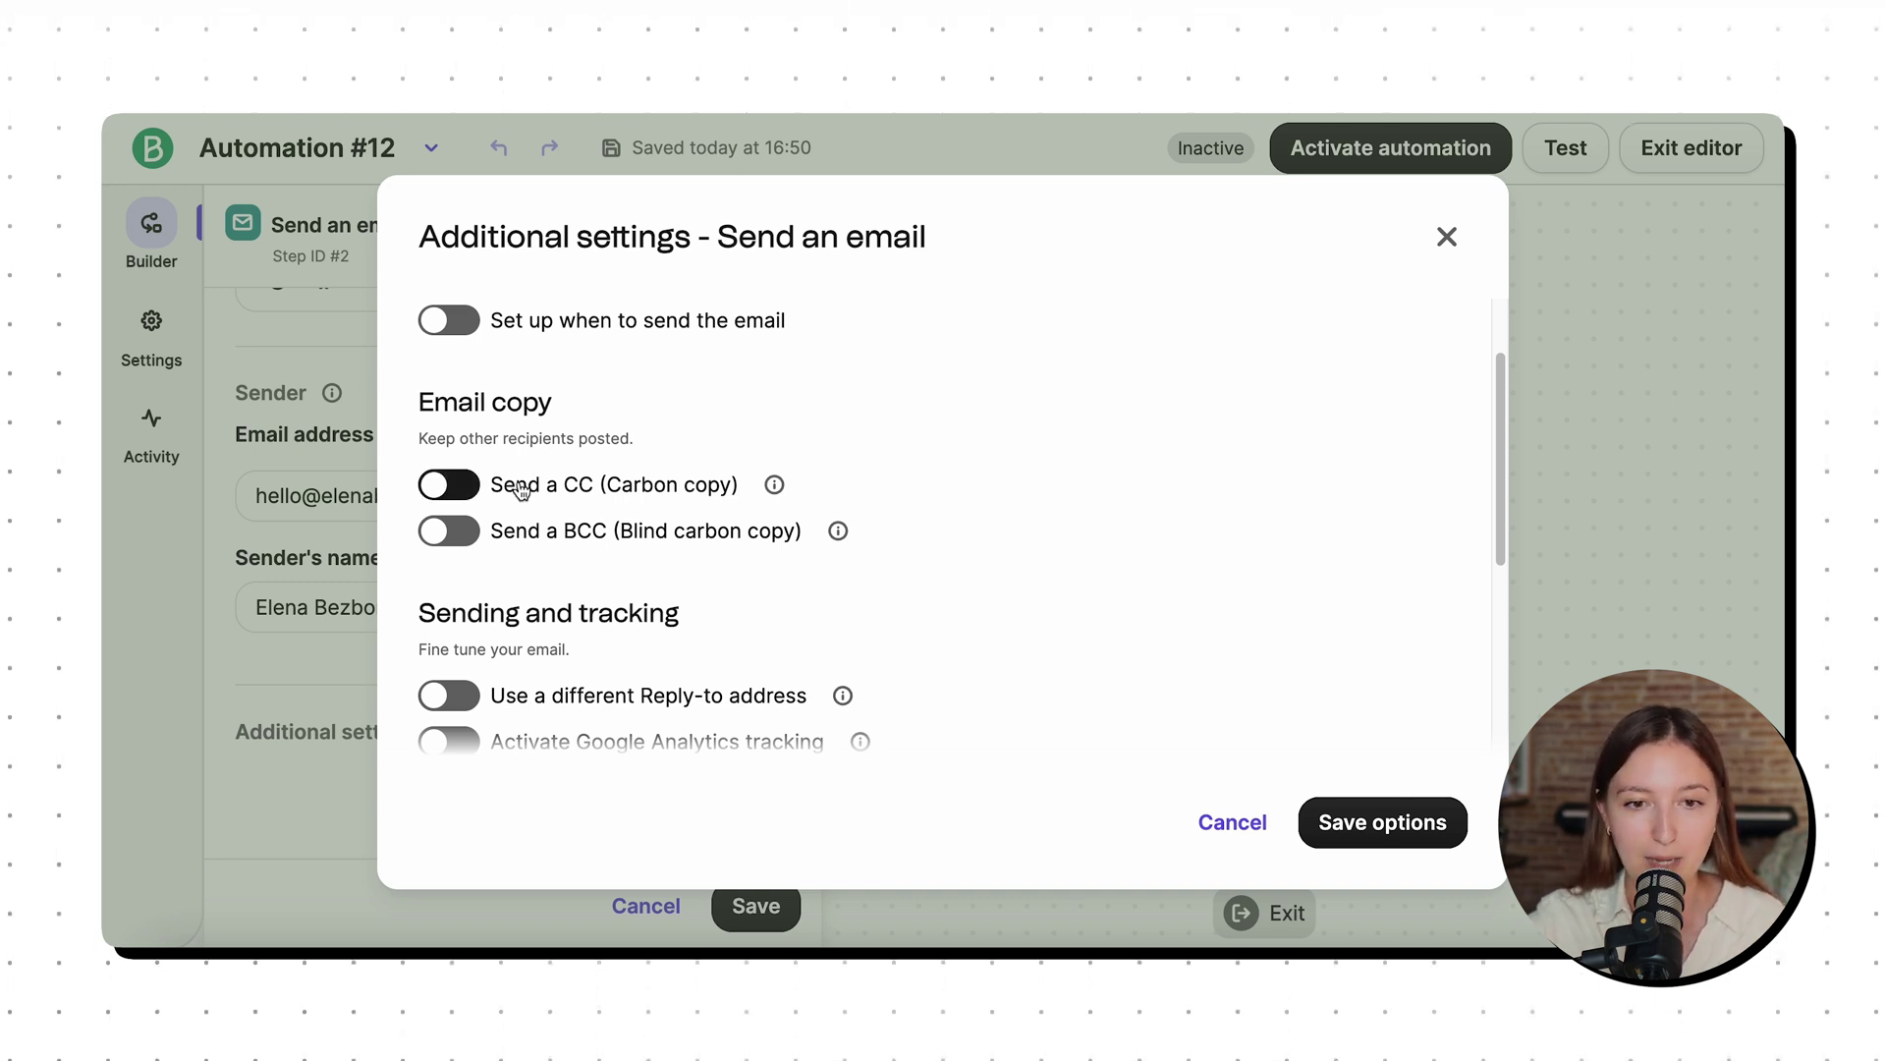
Enable CC, look at the CC recipients list, then switch CC off again.
left_click(449, 484)
scroll(615, 447, "down", 2)
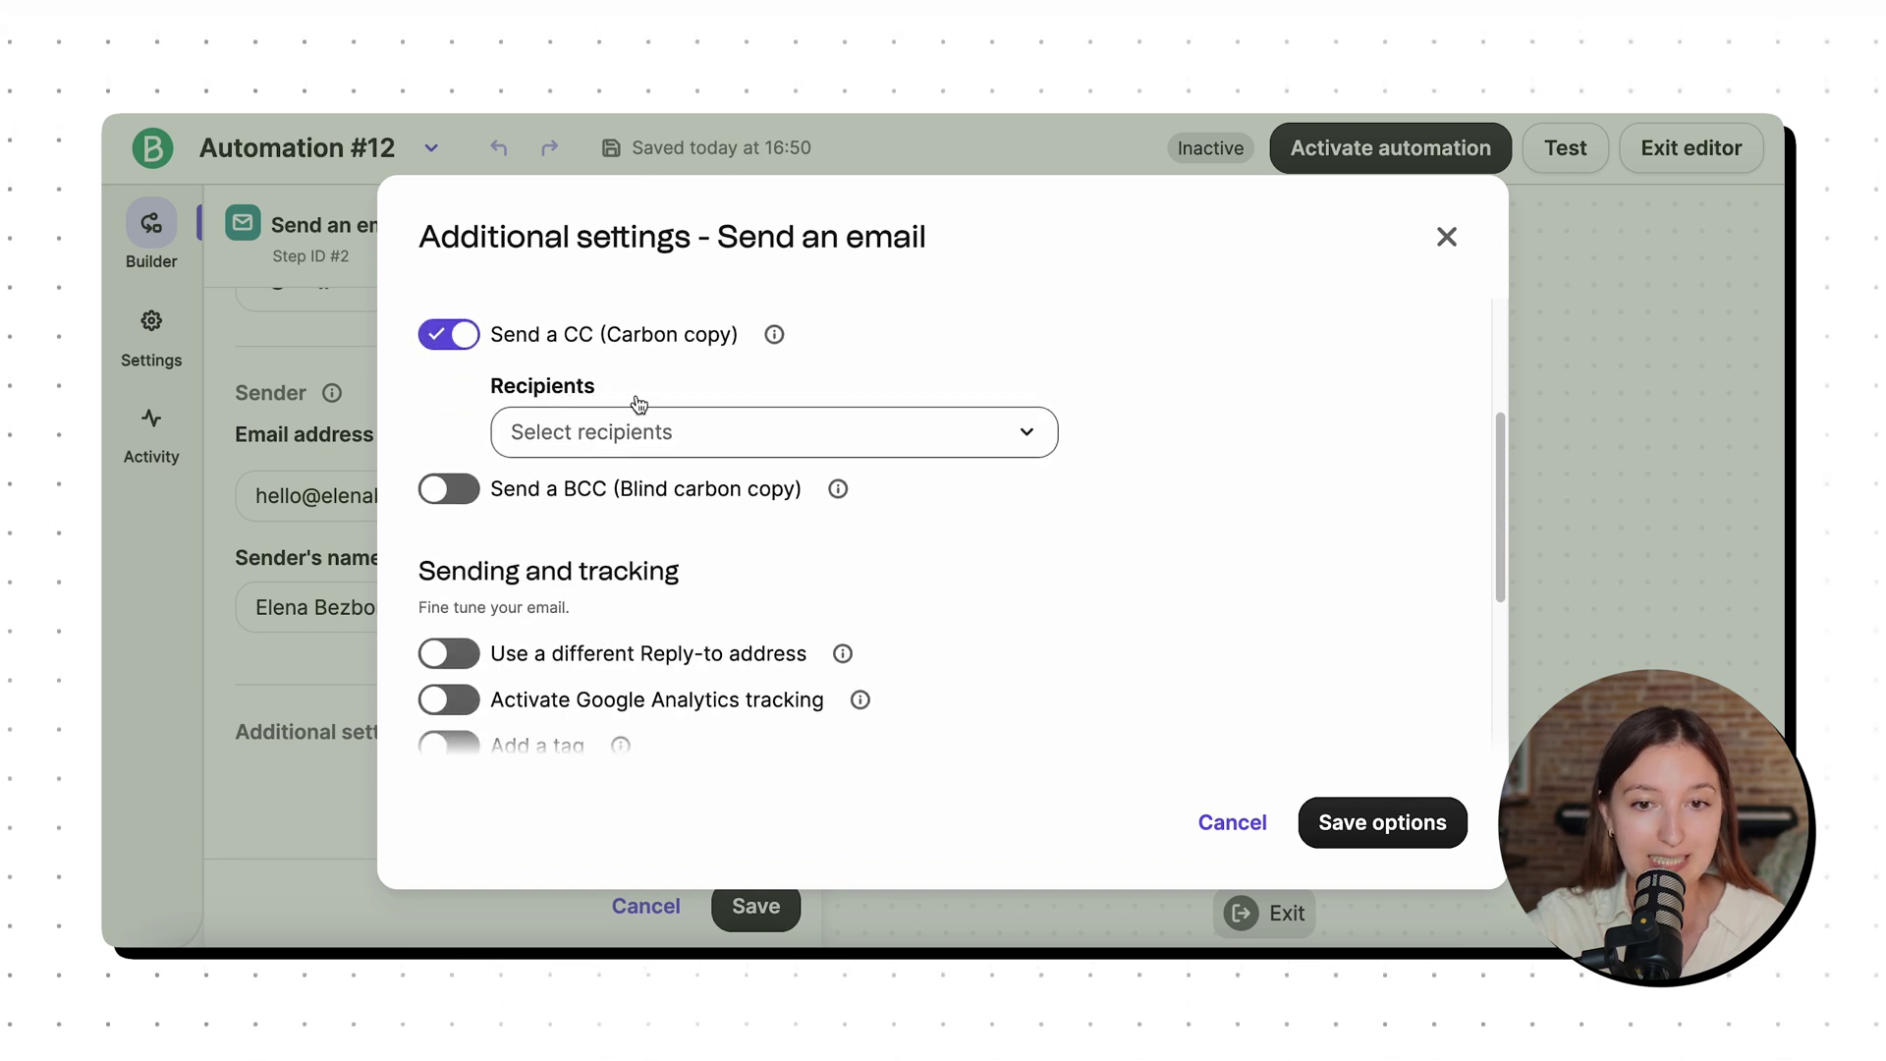
left_click(632, 447)
left_click(927, 385)
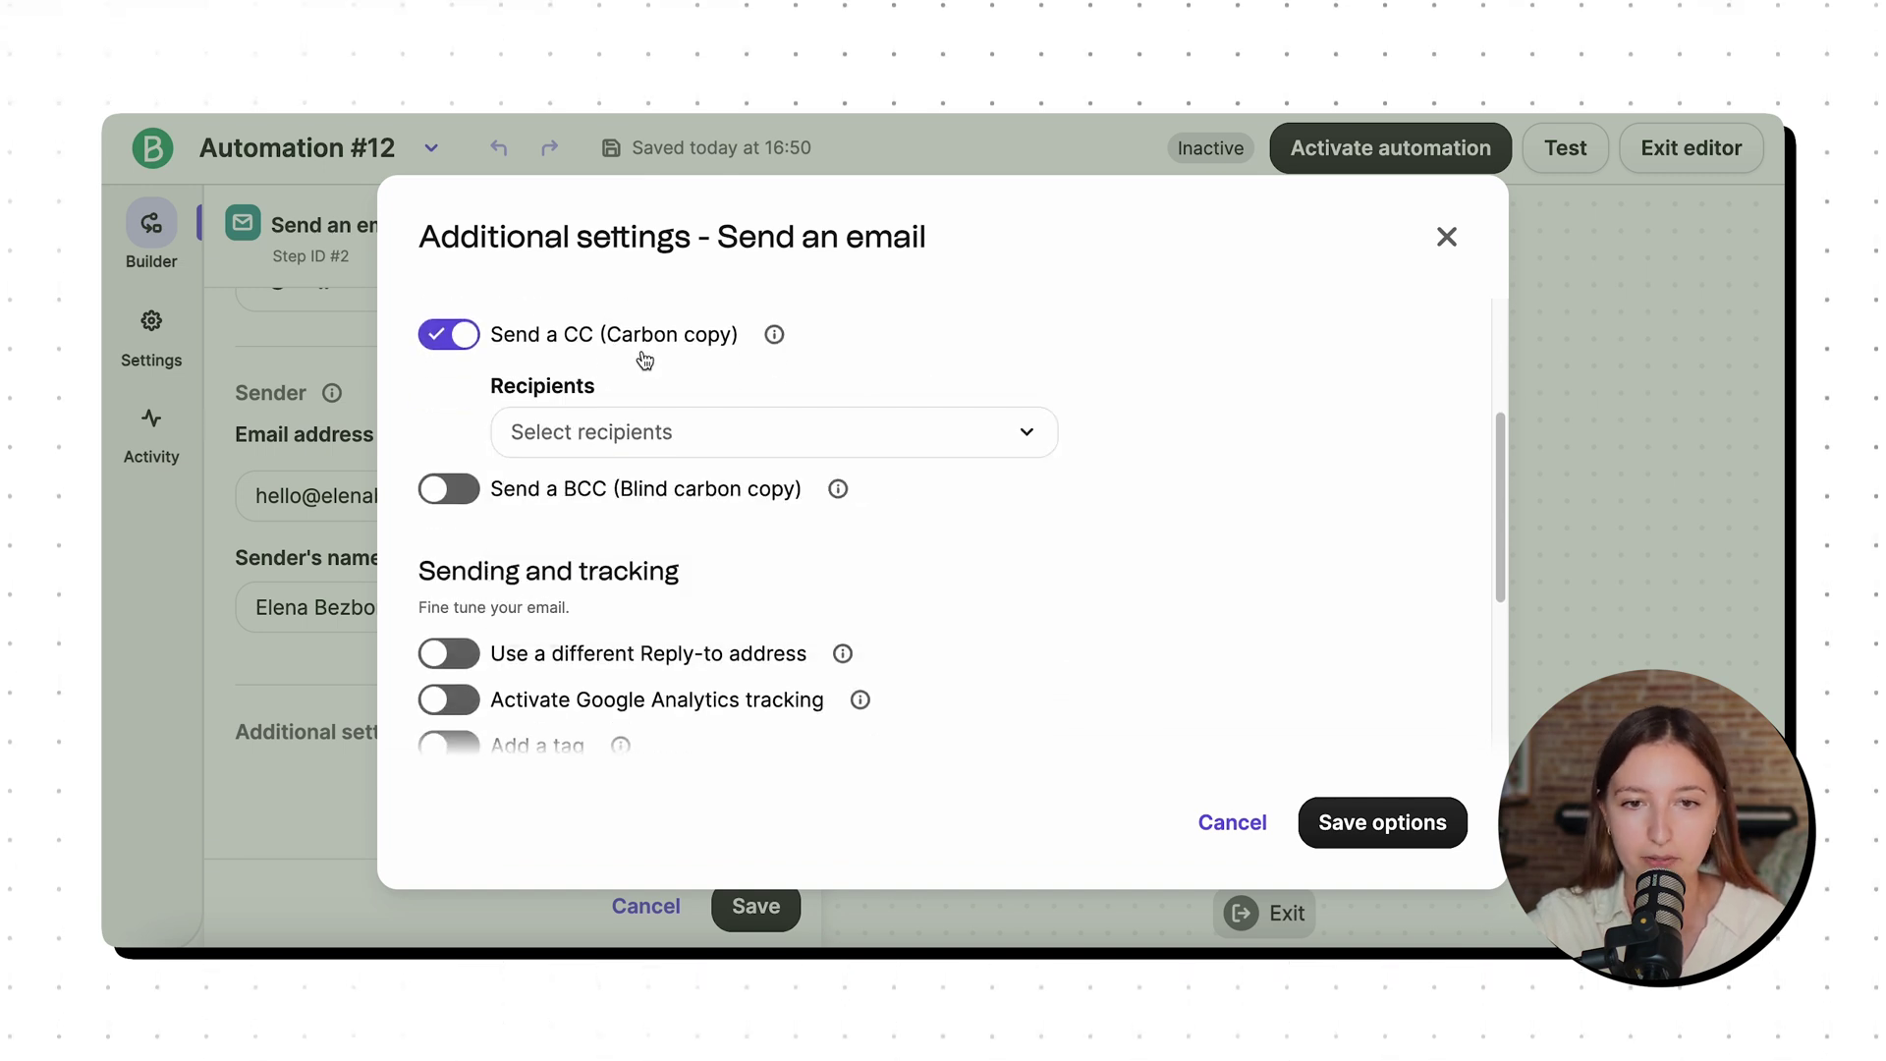
scroll(632, 361, "up", 1)
scroll(631, 361, "up", 1)
left_click(451, 479)
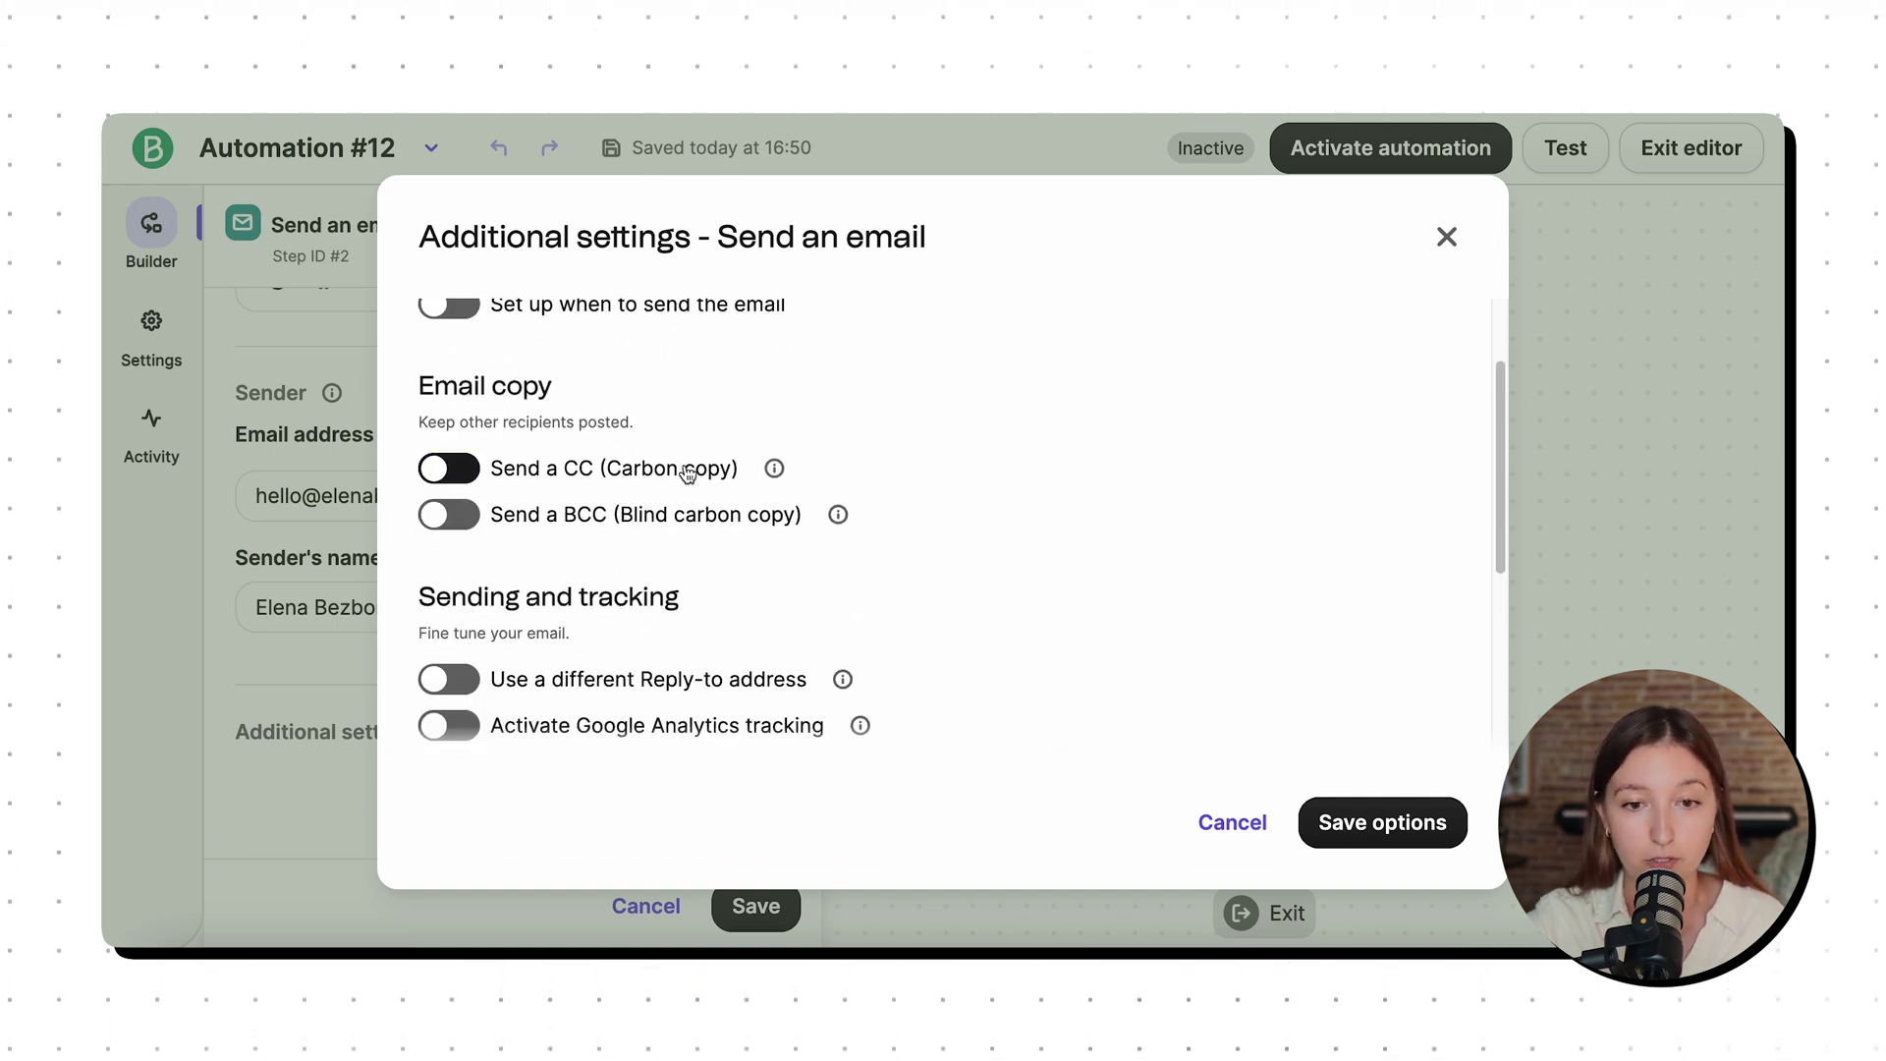
scroll(698, 469, "down", 3)
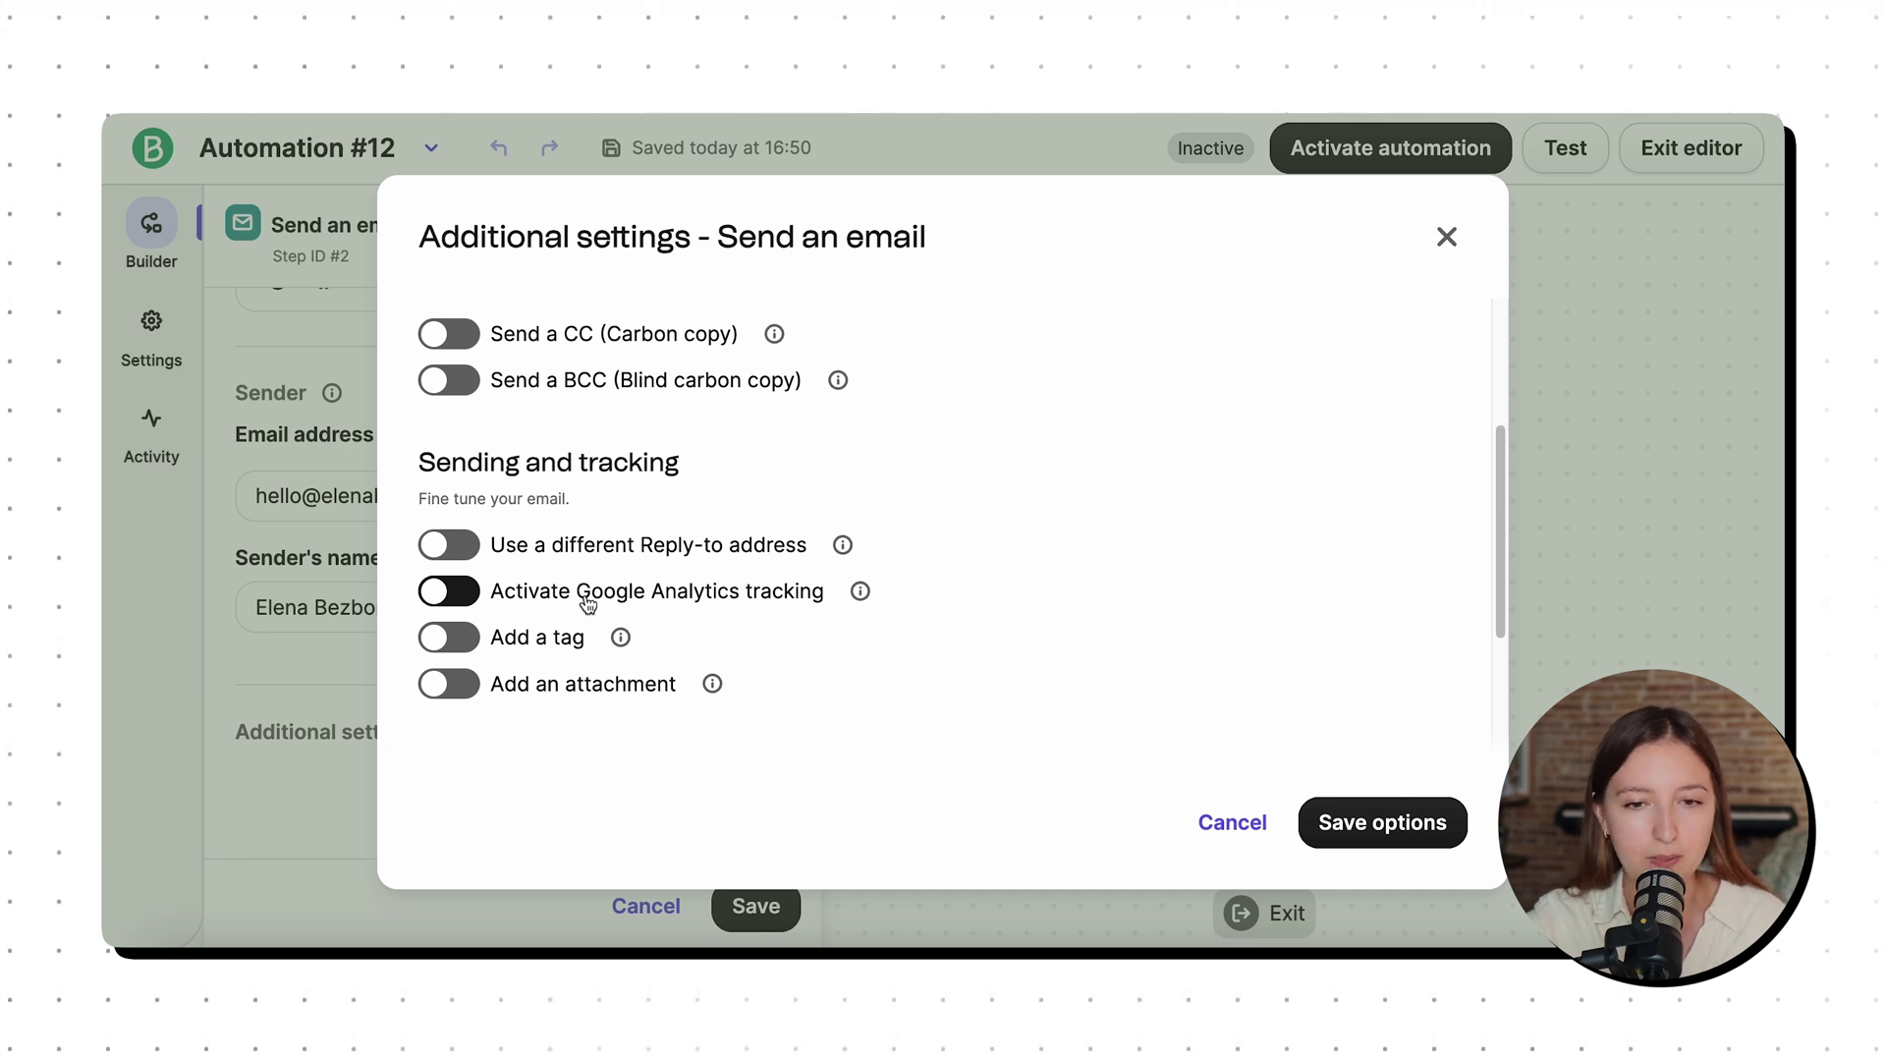
Turn Google Analytics tracking on, inspect the custom UTM name, turn it off, and cancel.
left_click(489, 609)
scroll(683, 556, "down", 1)
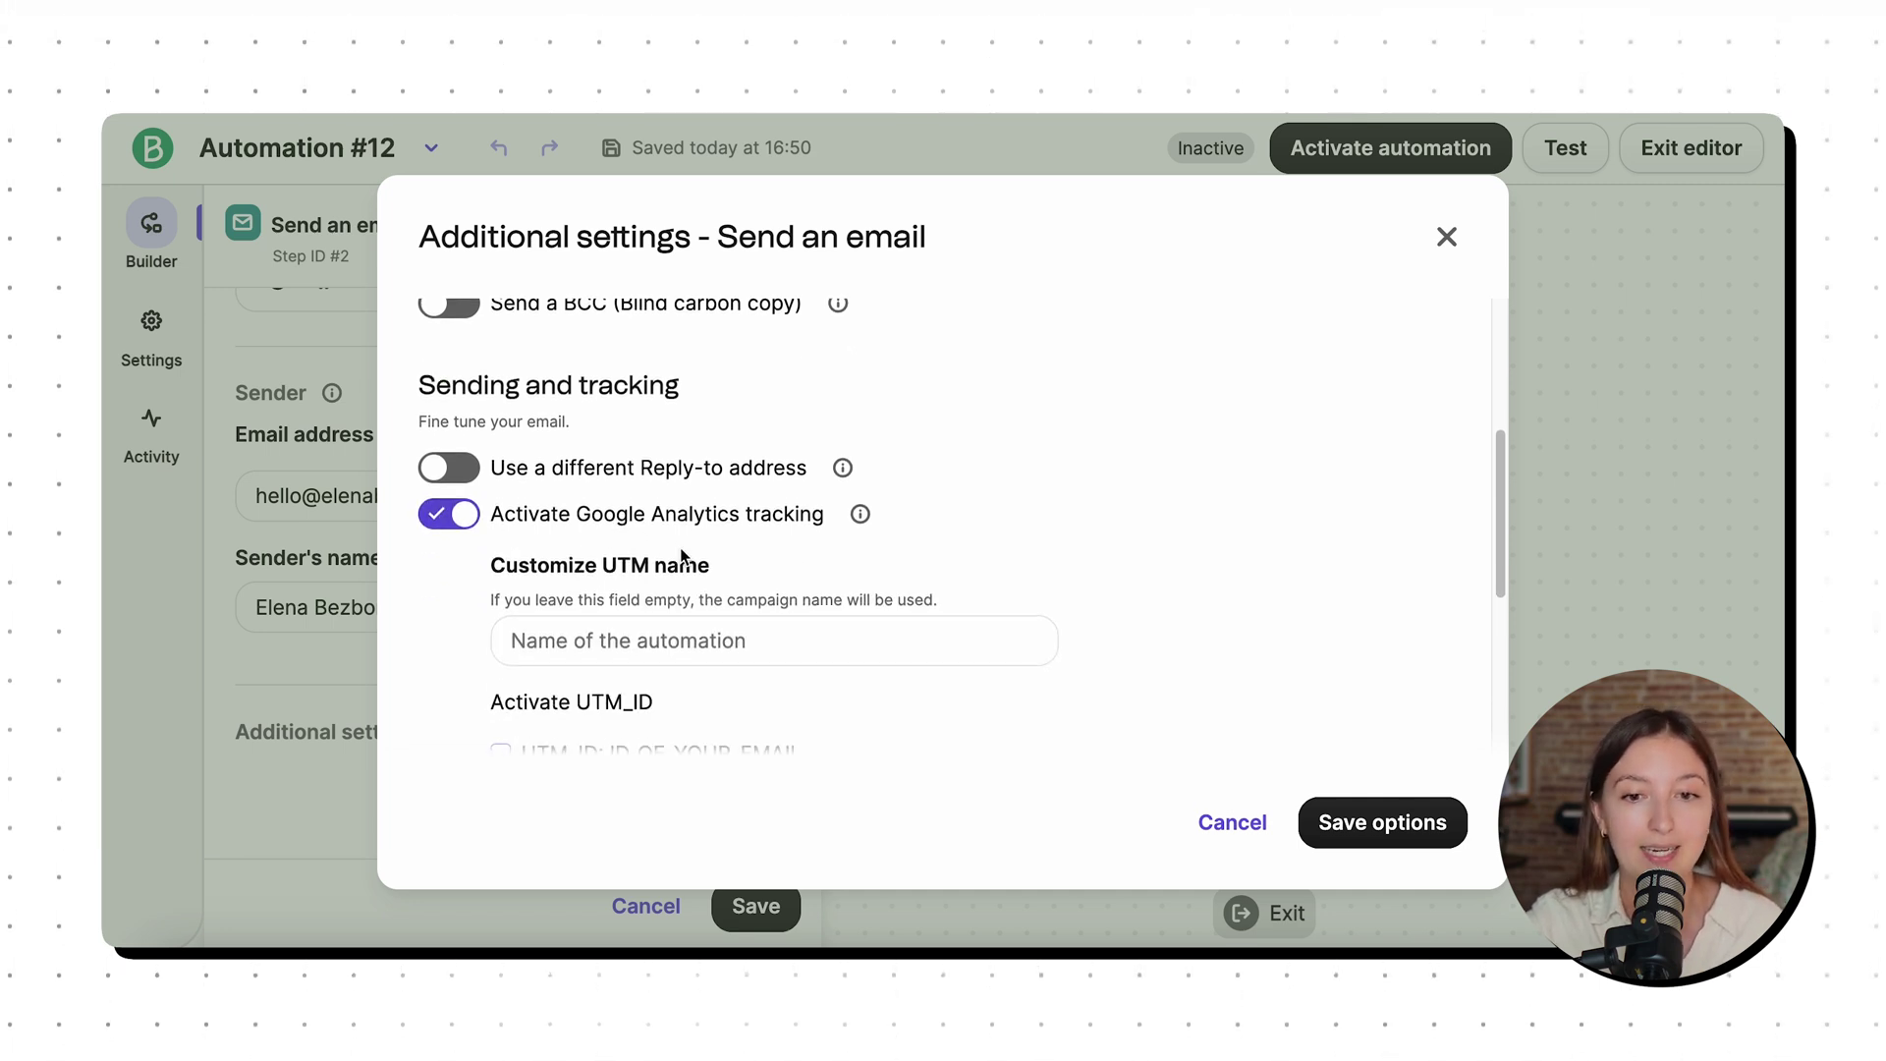
scroll(682, 556, "down", 1)
left_click(600, 597)
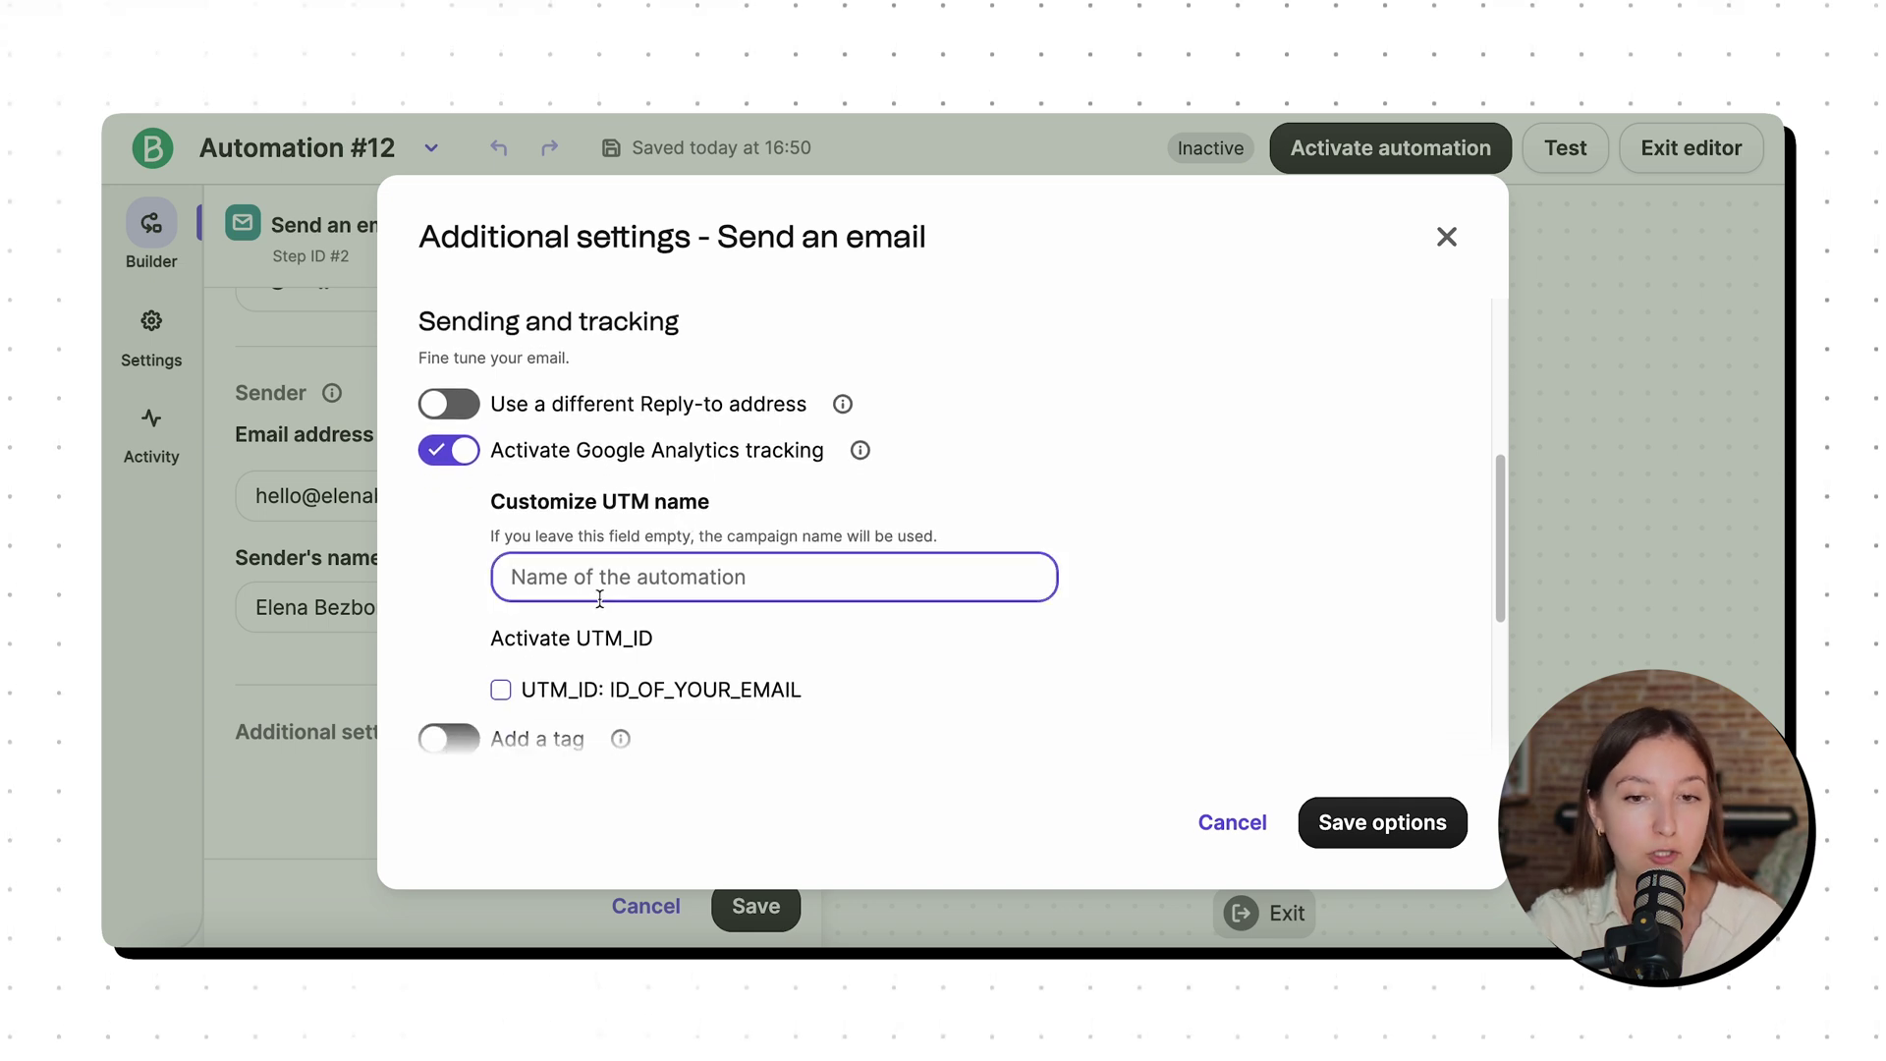
left_click_drag(488, 501, 728, 528)
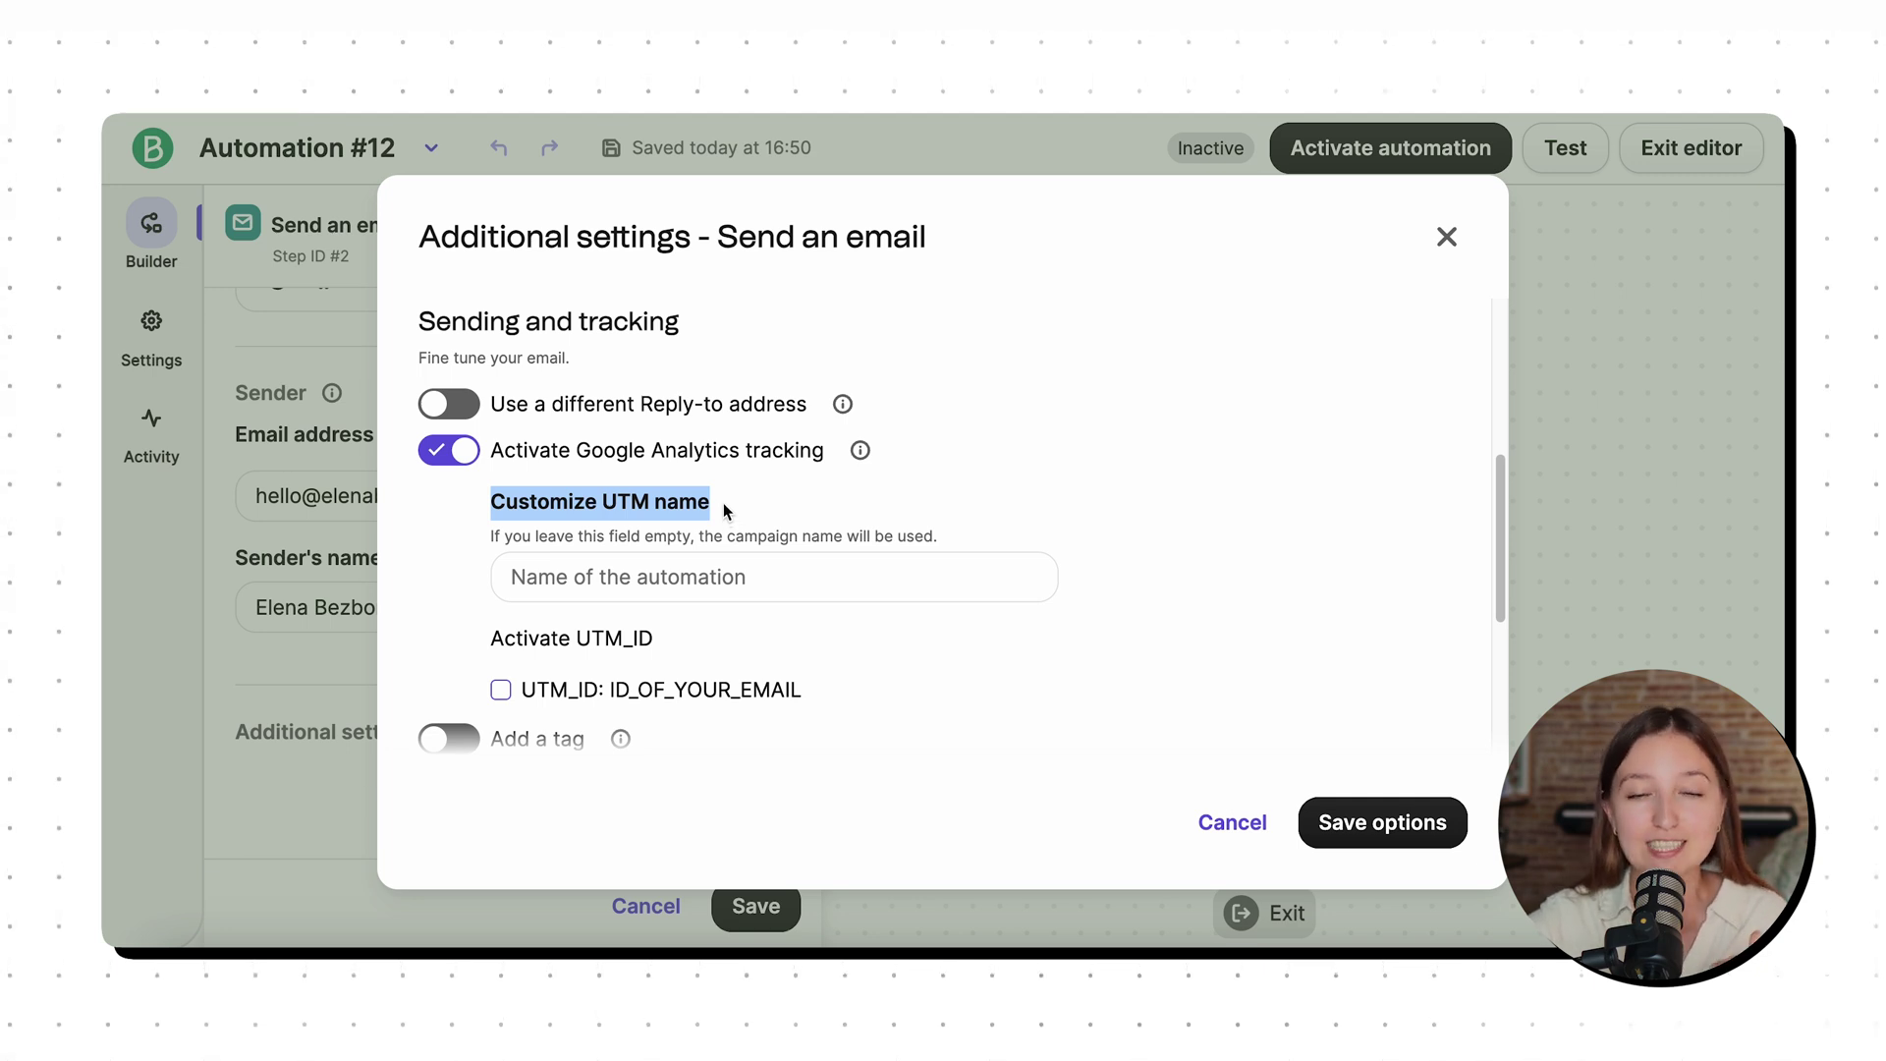
scroll(728, 511, "down", 2)
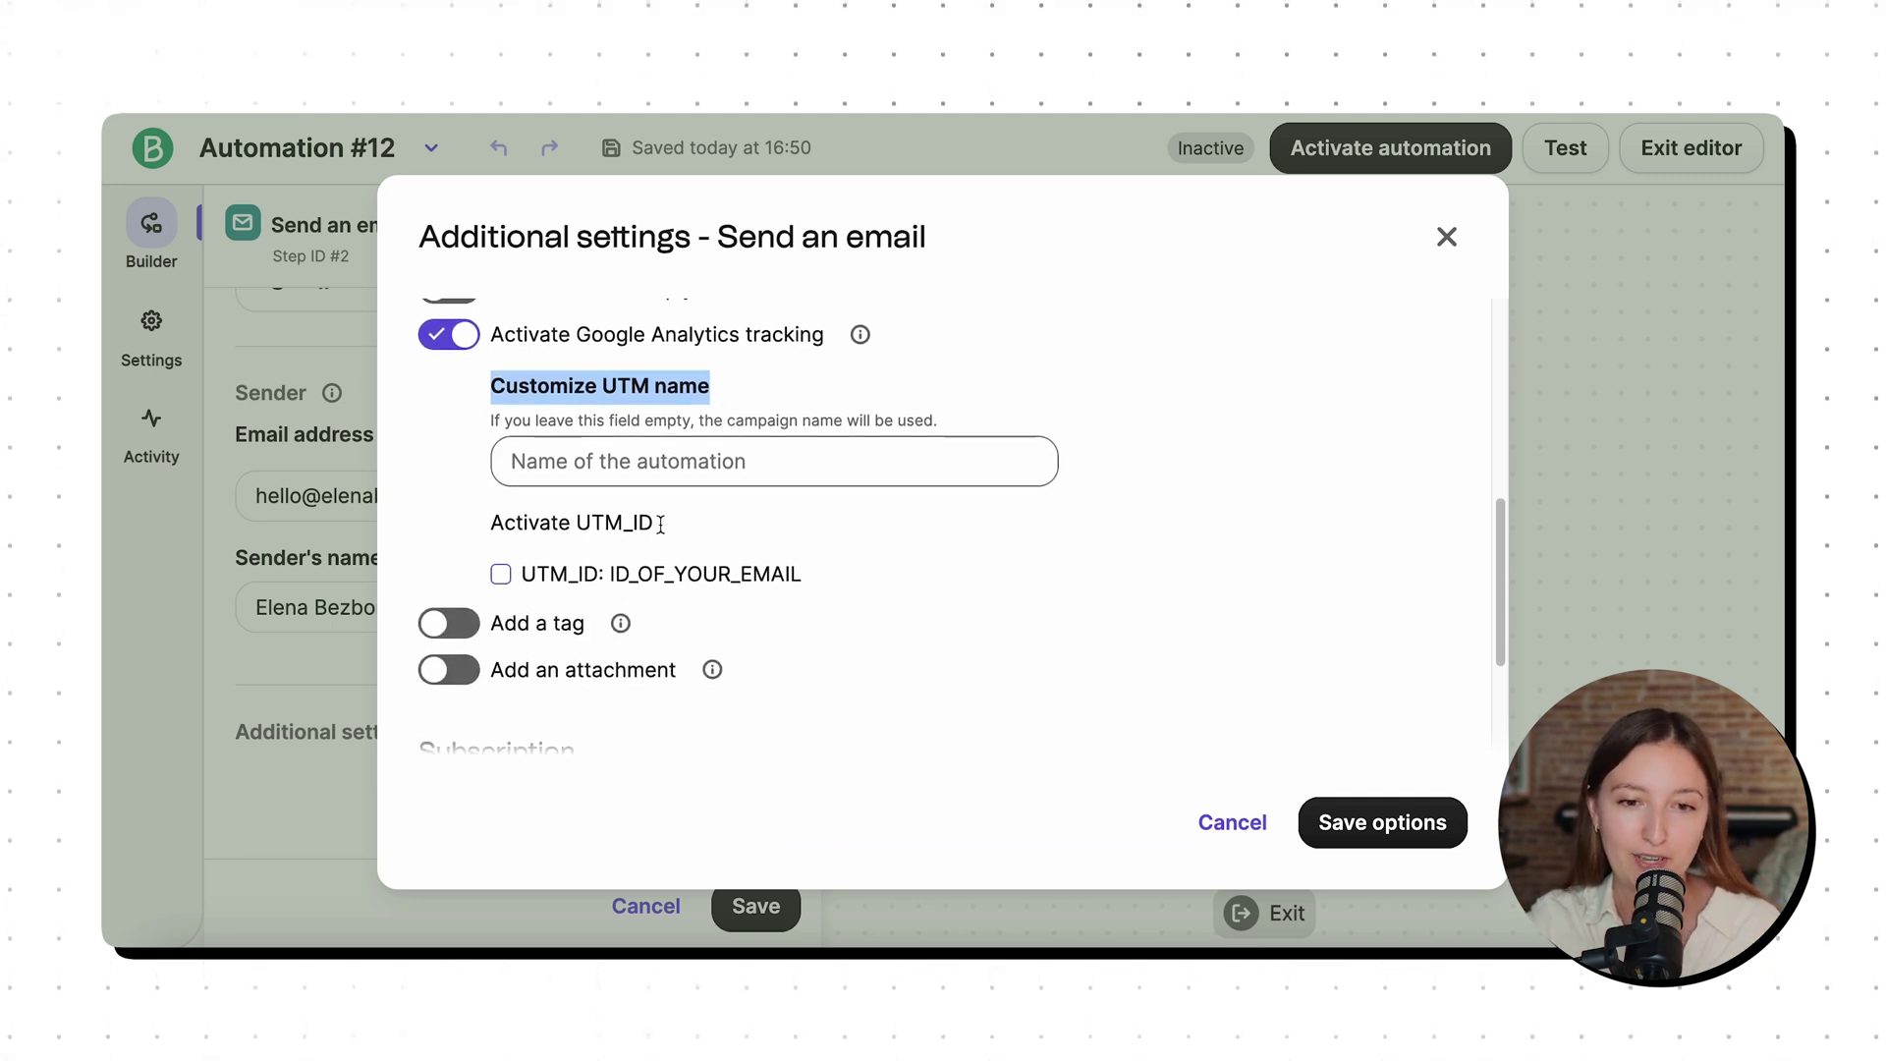
scroll(660, 526, "up", 4)
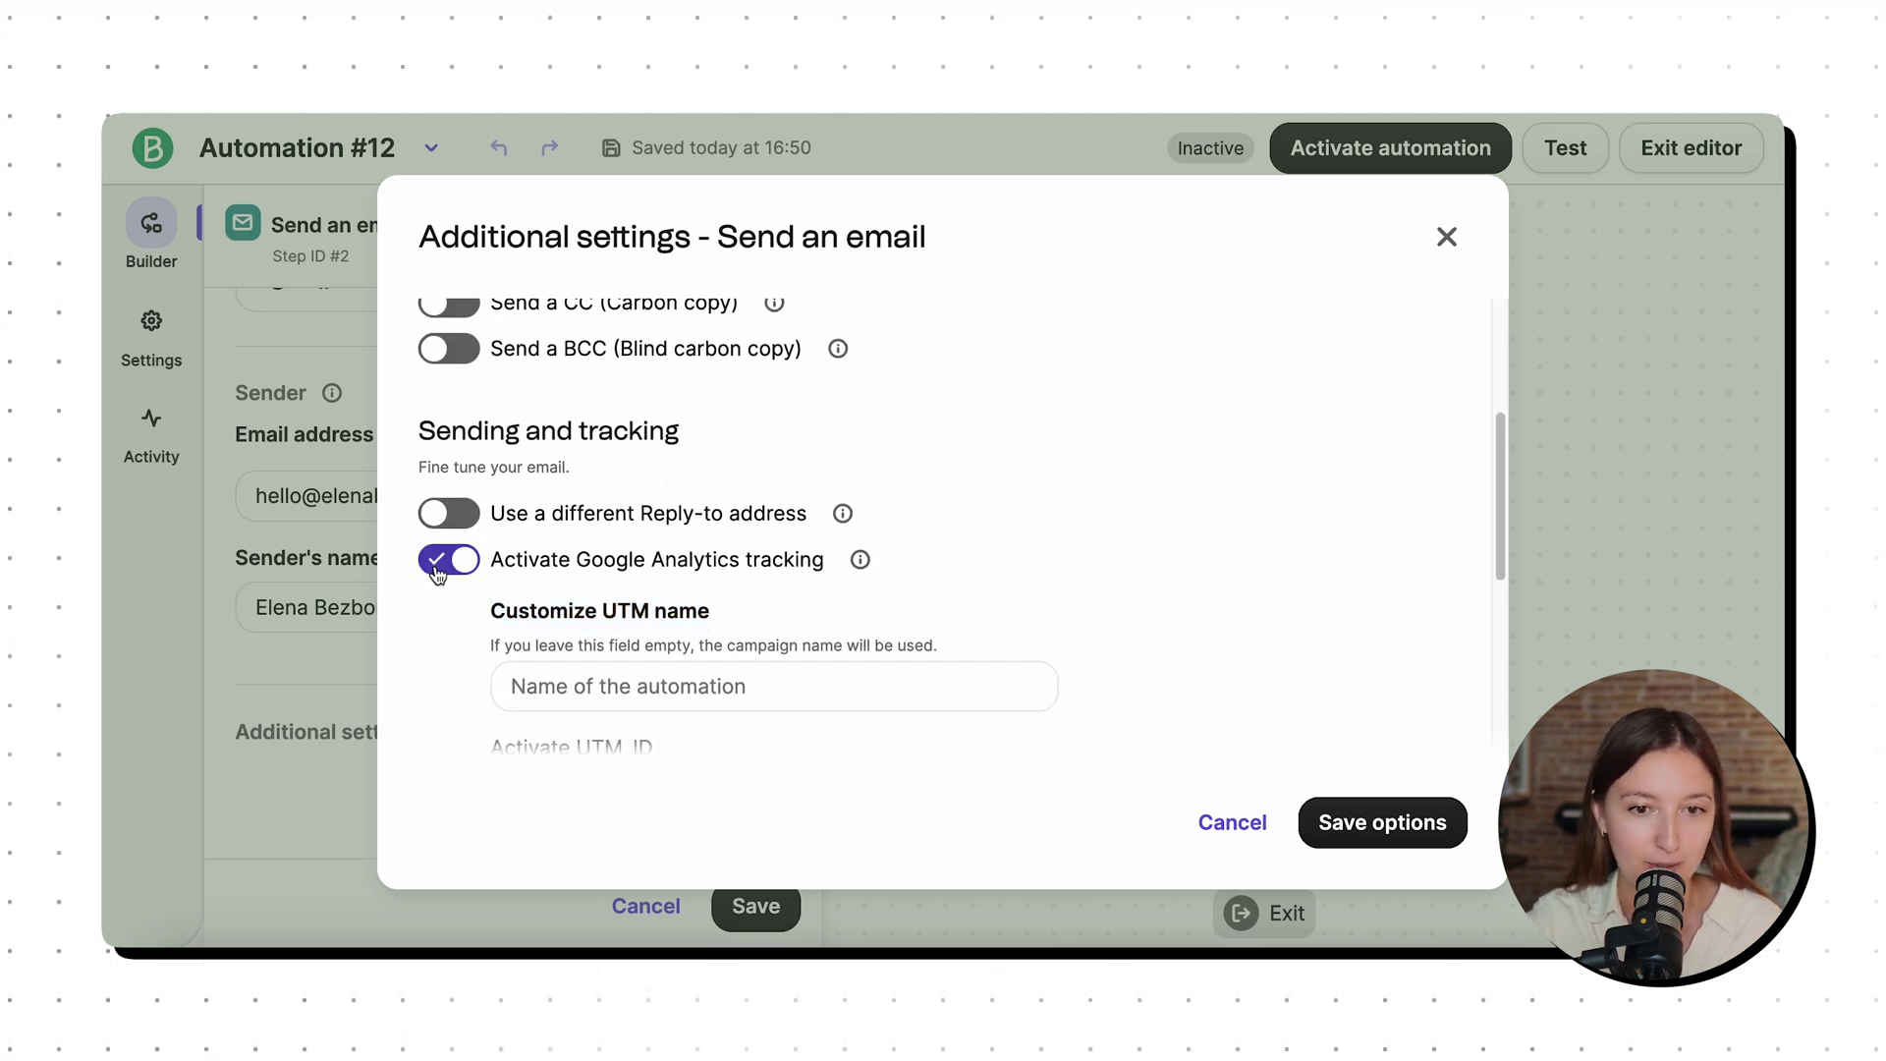
left_click(438, 562)
scroll(674, 602, "down", 3)
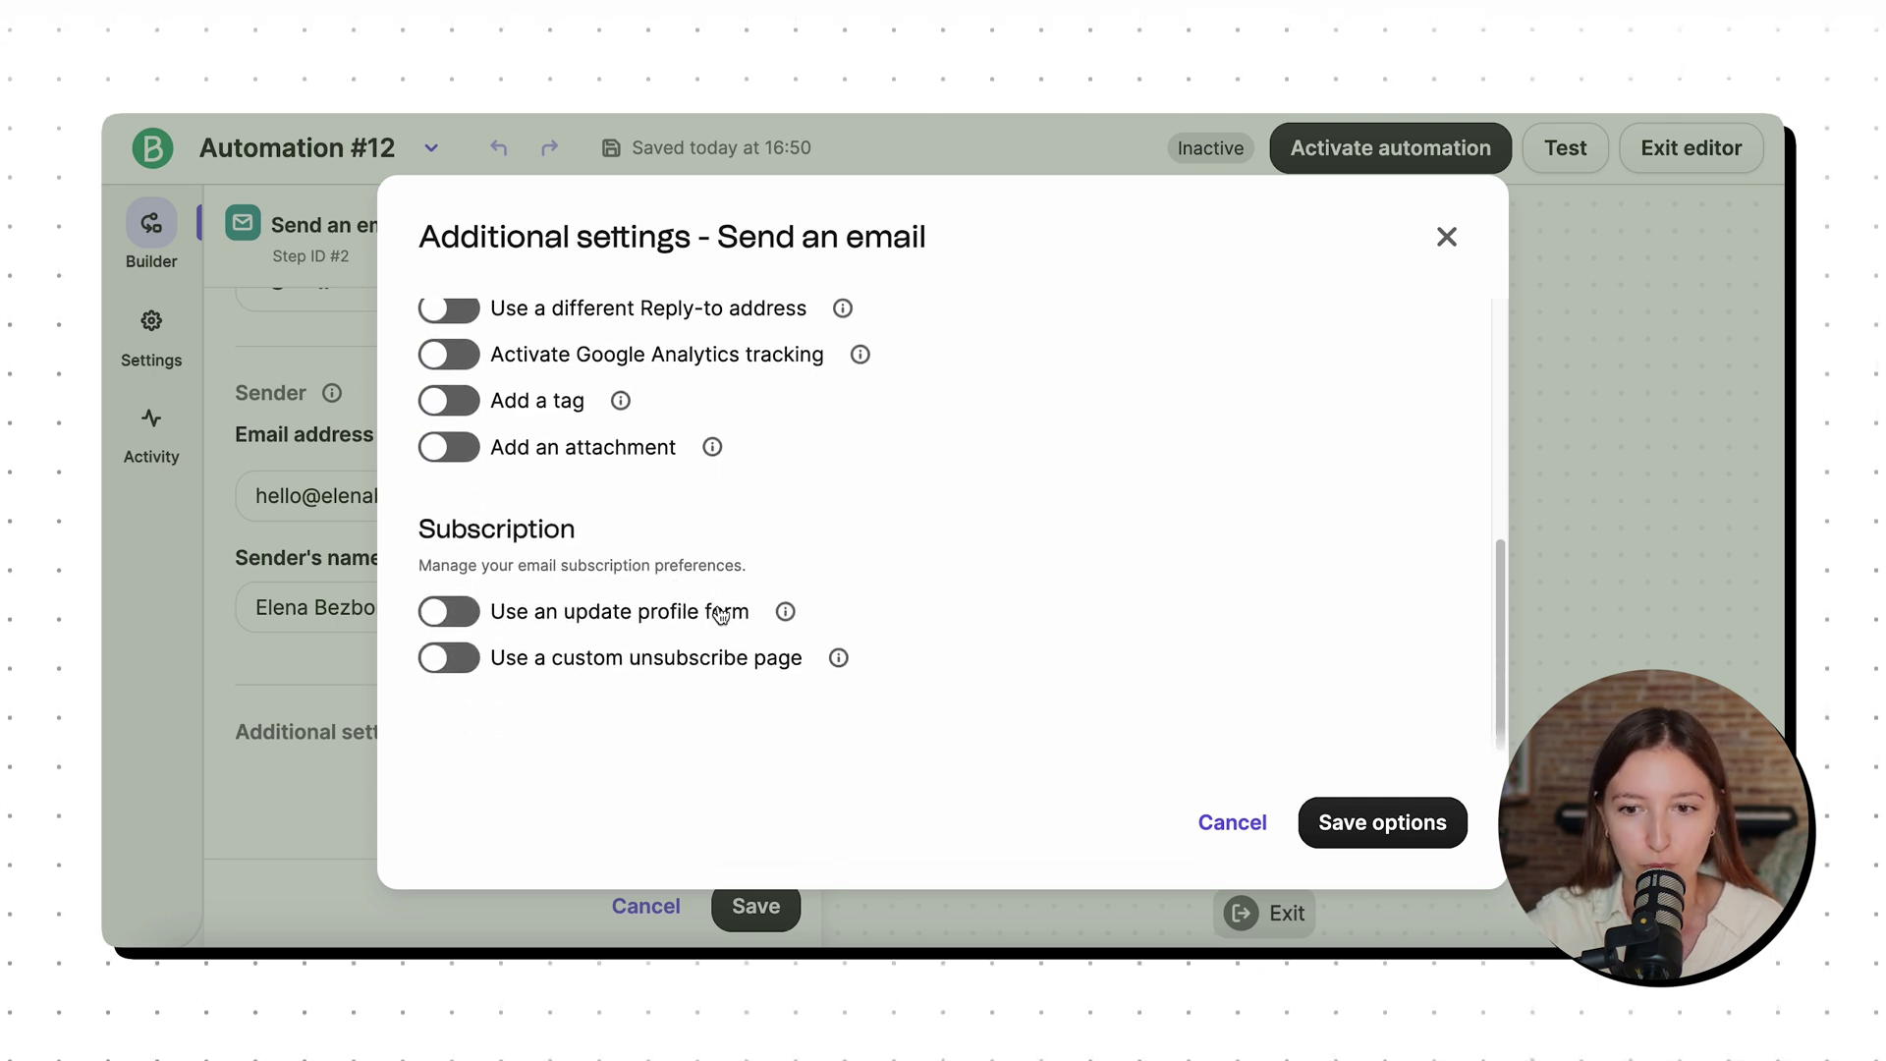
left_click(1215, 822)
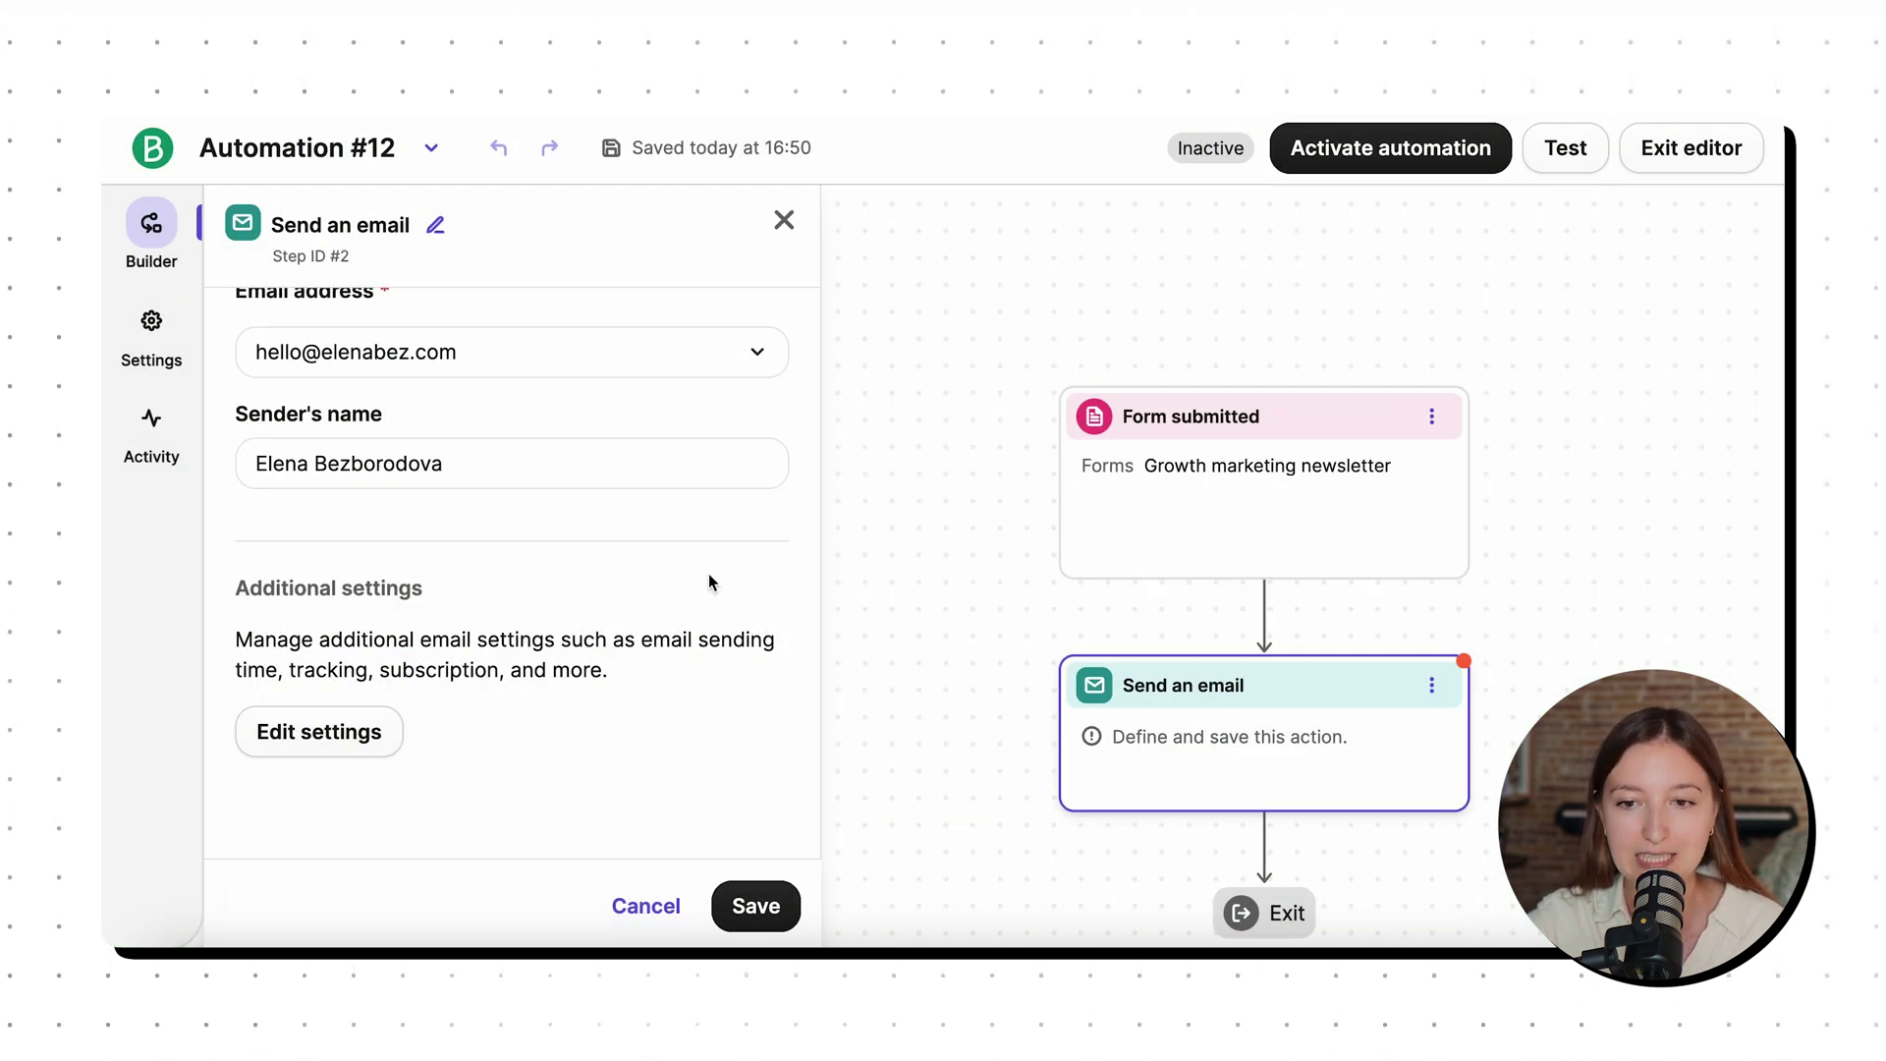
left_click(1562, 149)
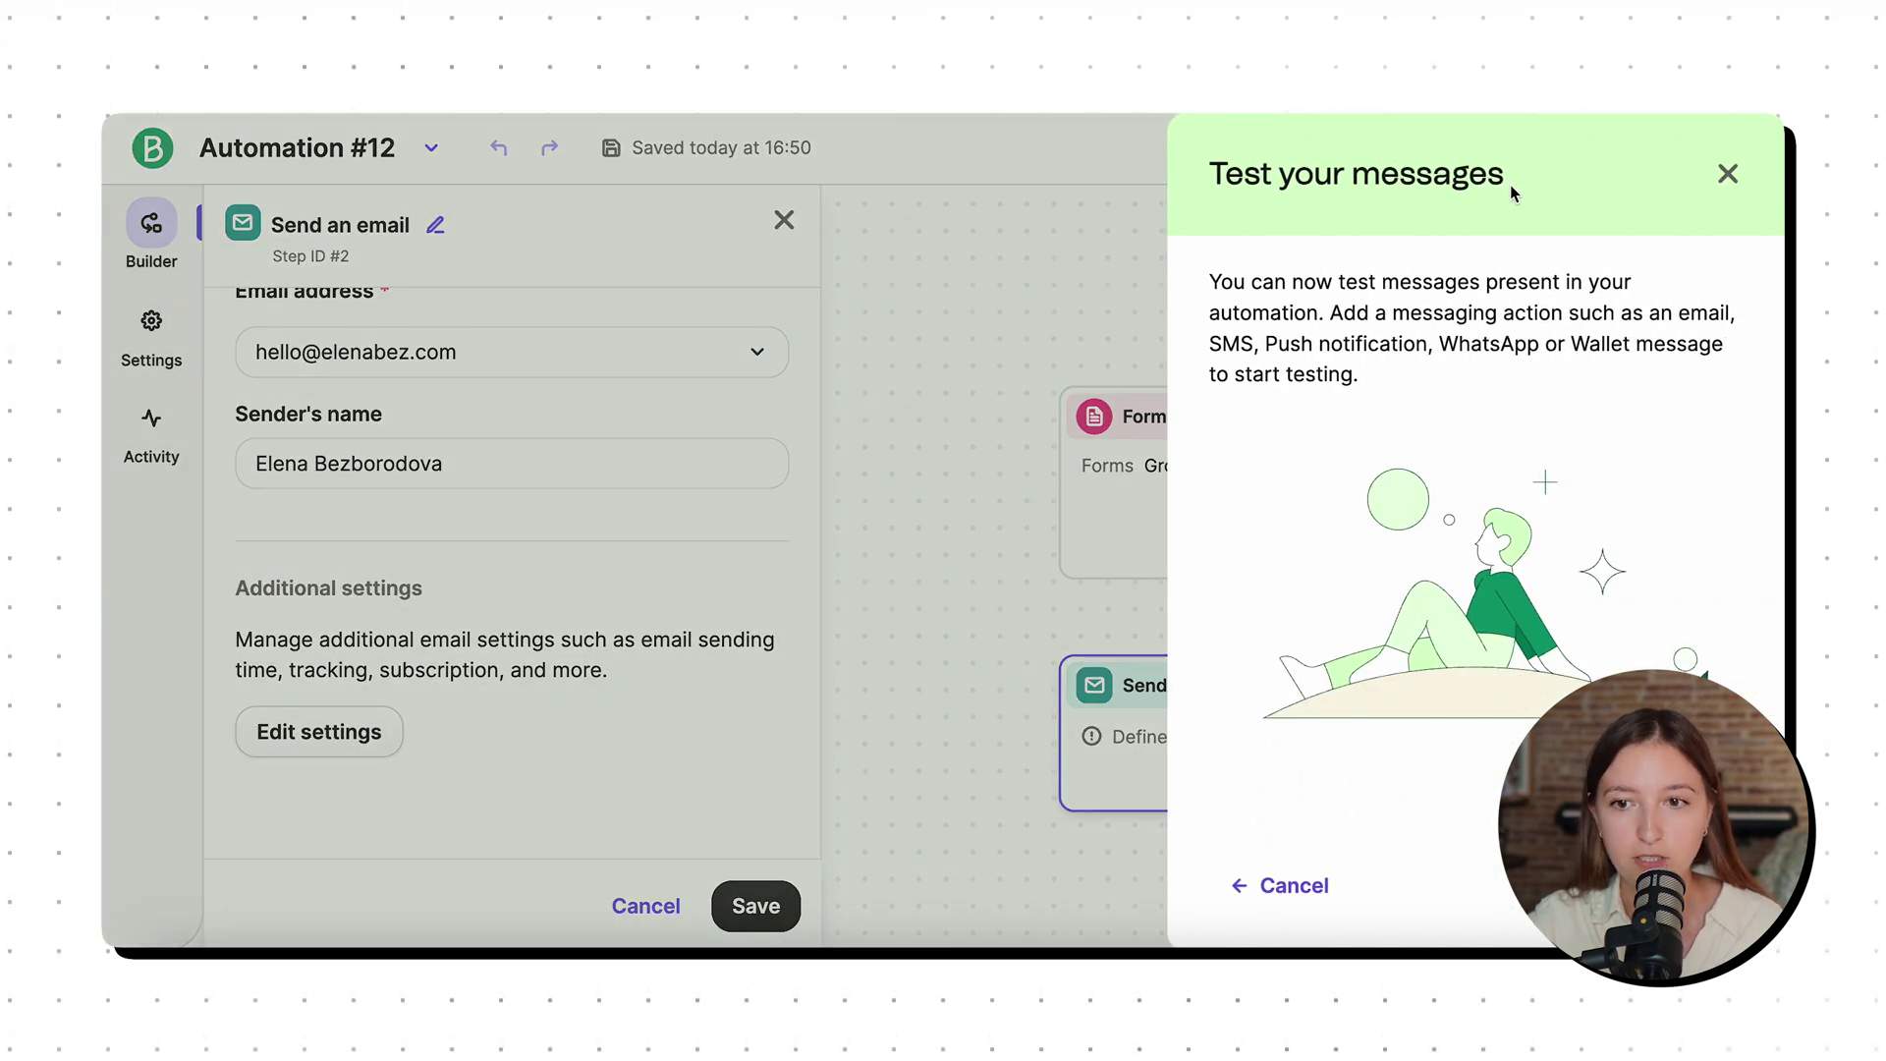
left_click(1729, 173)
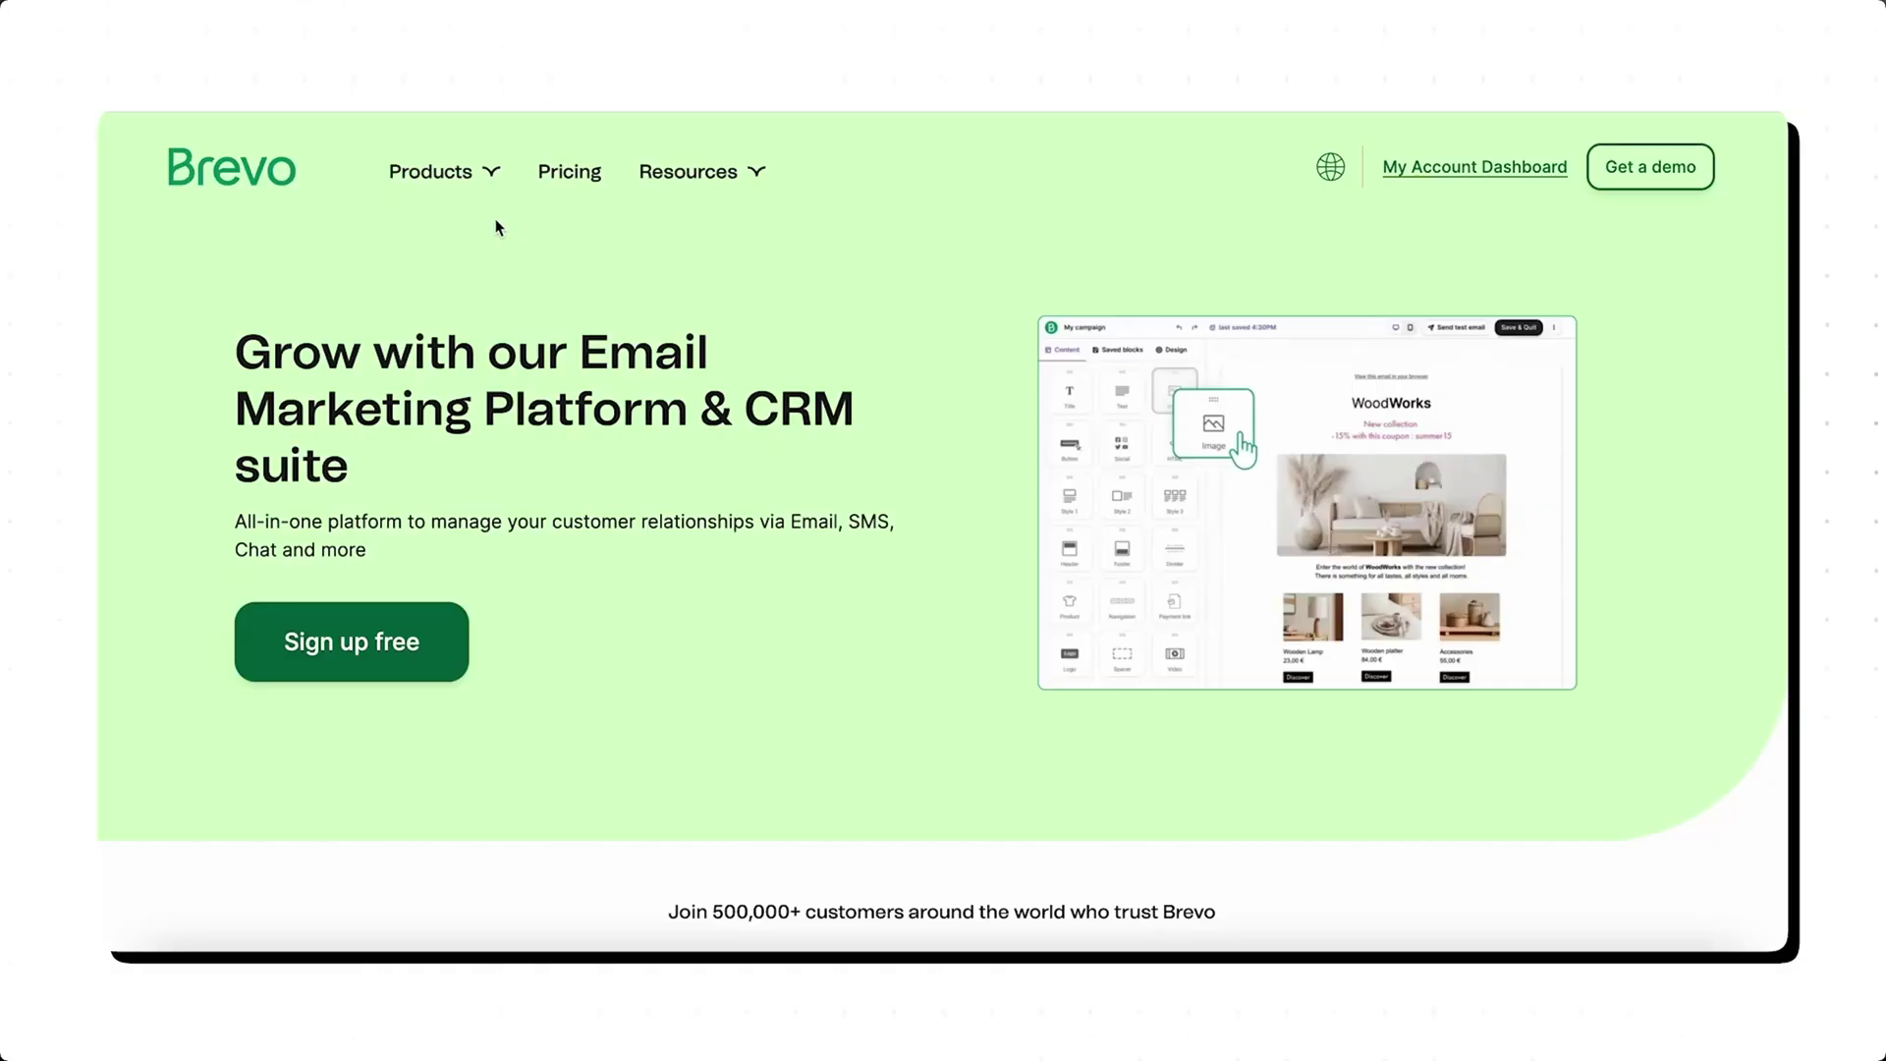
Open Brevo's Email marketing feature page and scroll through its content.
mouse_move(476, 187)
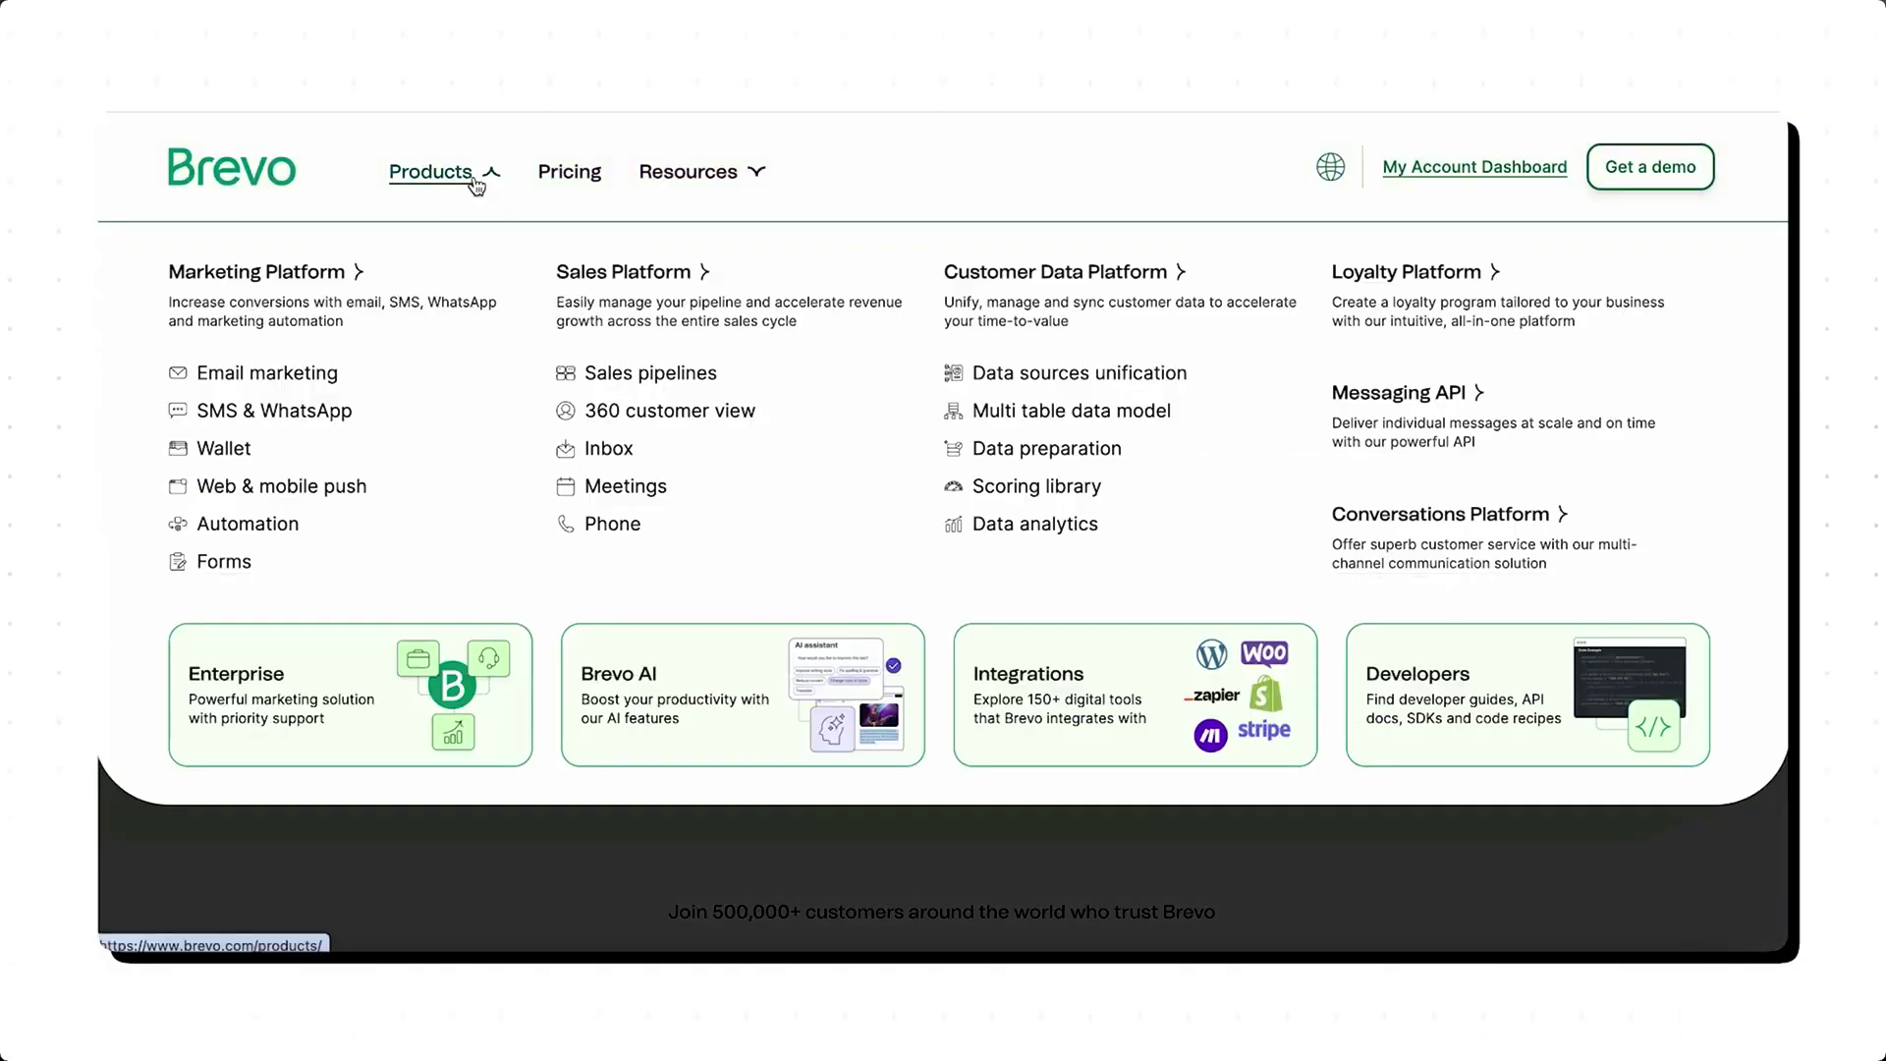
left_click(329, 383)
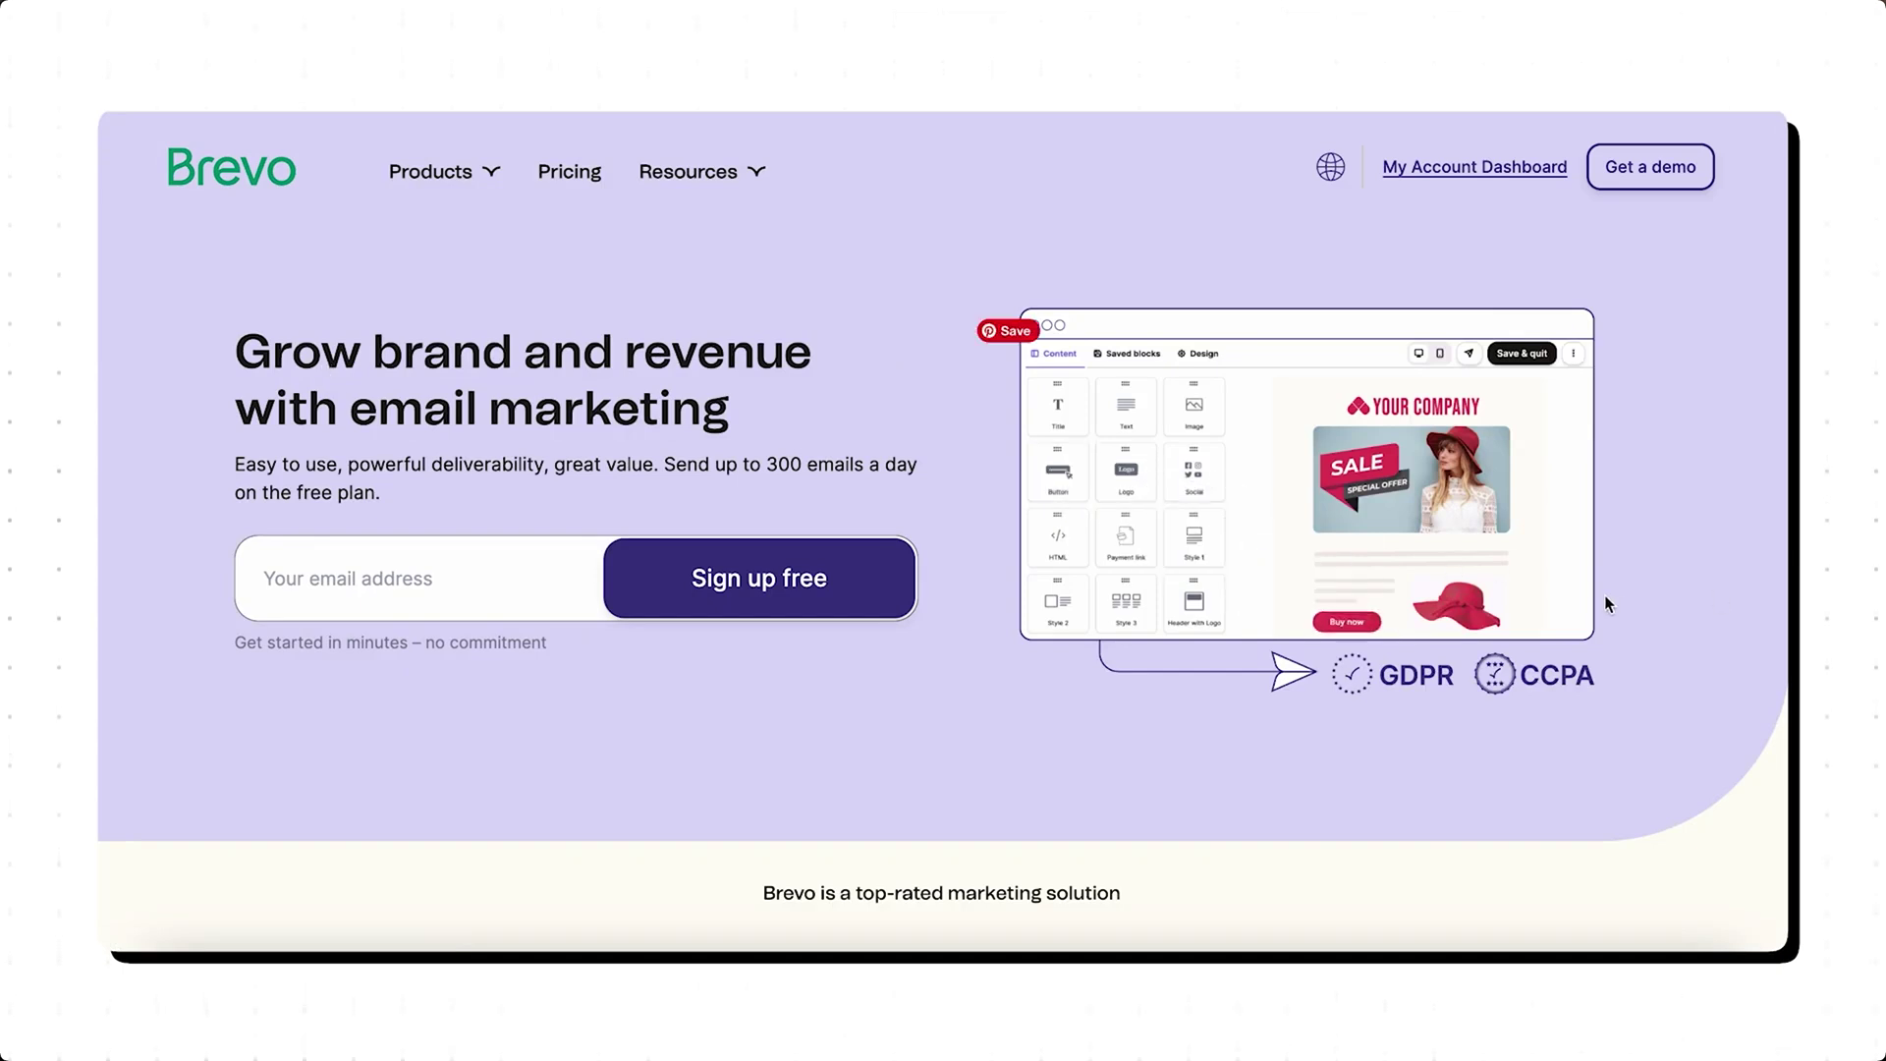
scroll(1608, 602, "down", 5)
scroll(1608, 602, "down", 4)
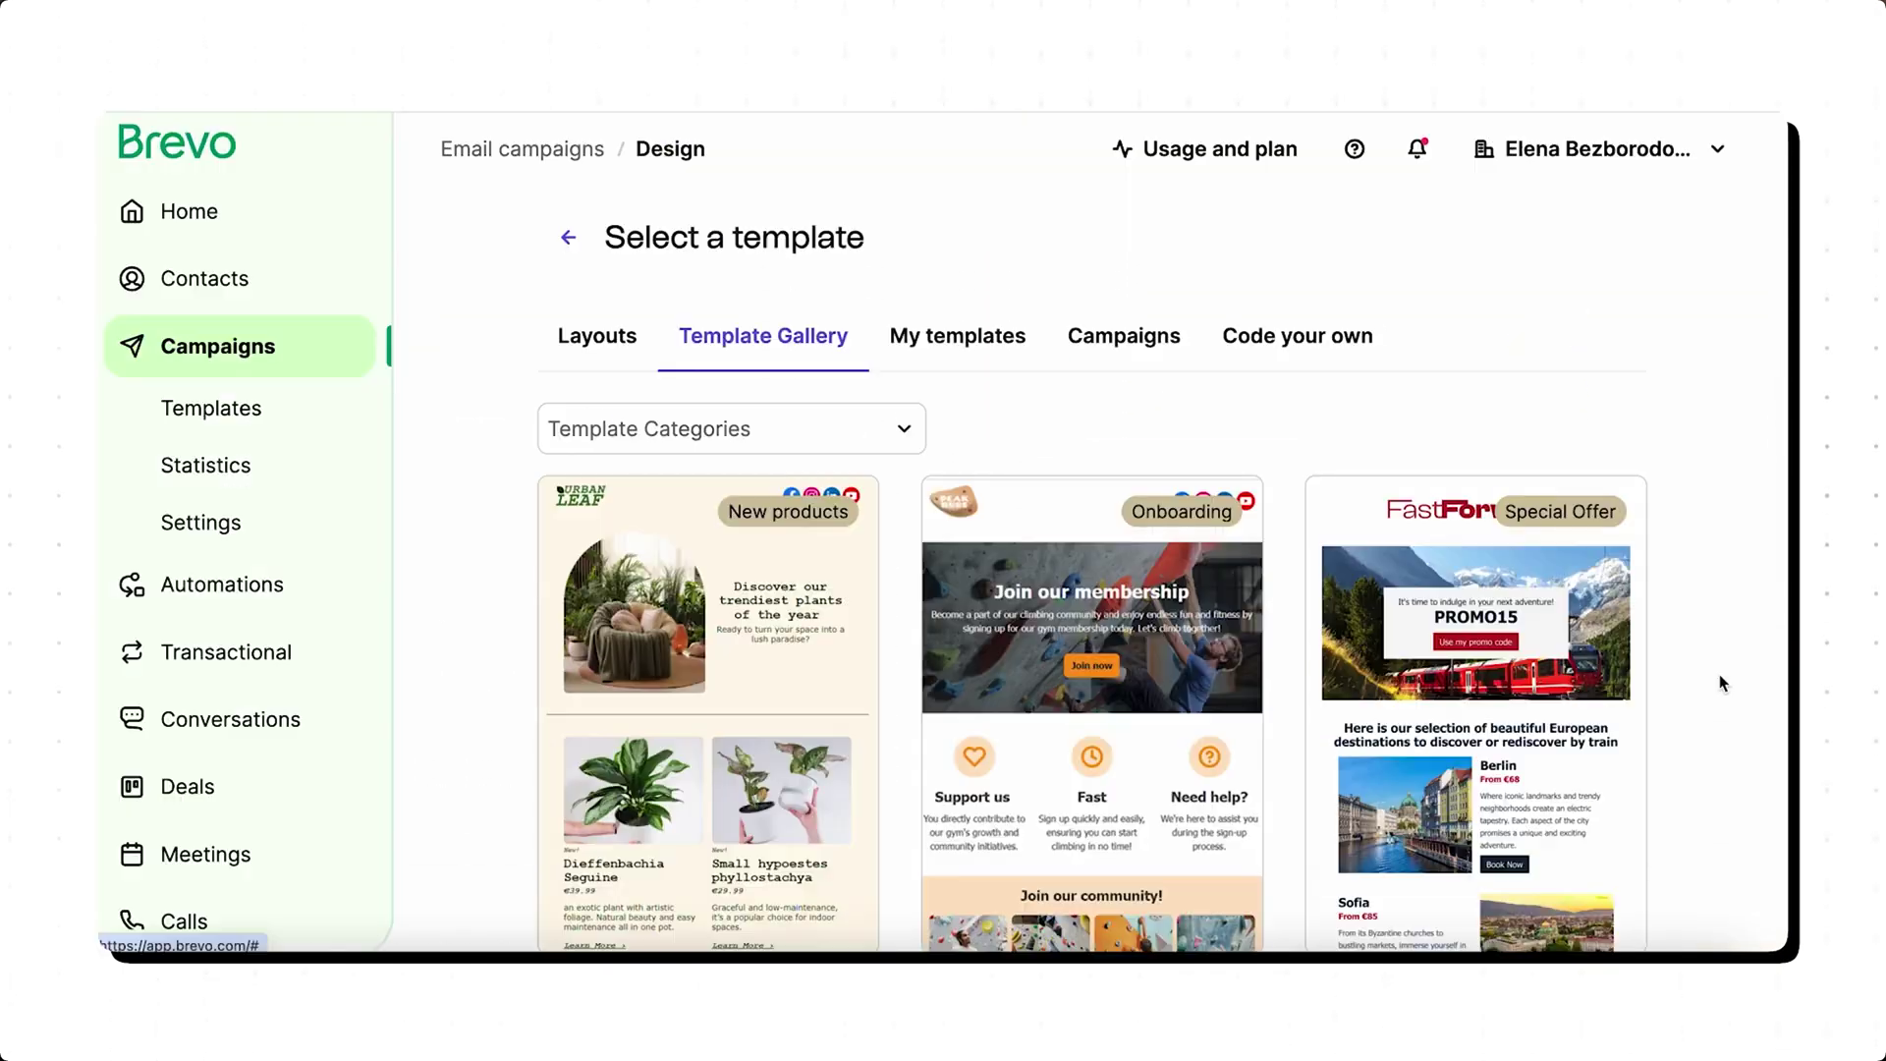
scroll(1720, 674, "down", 9)
scroll(1719, 674, "down", 9)
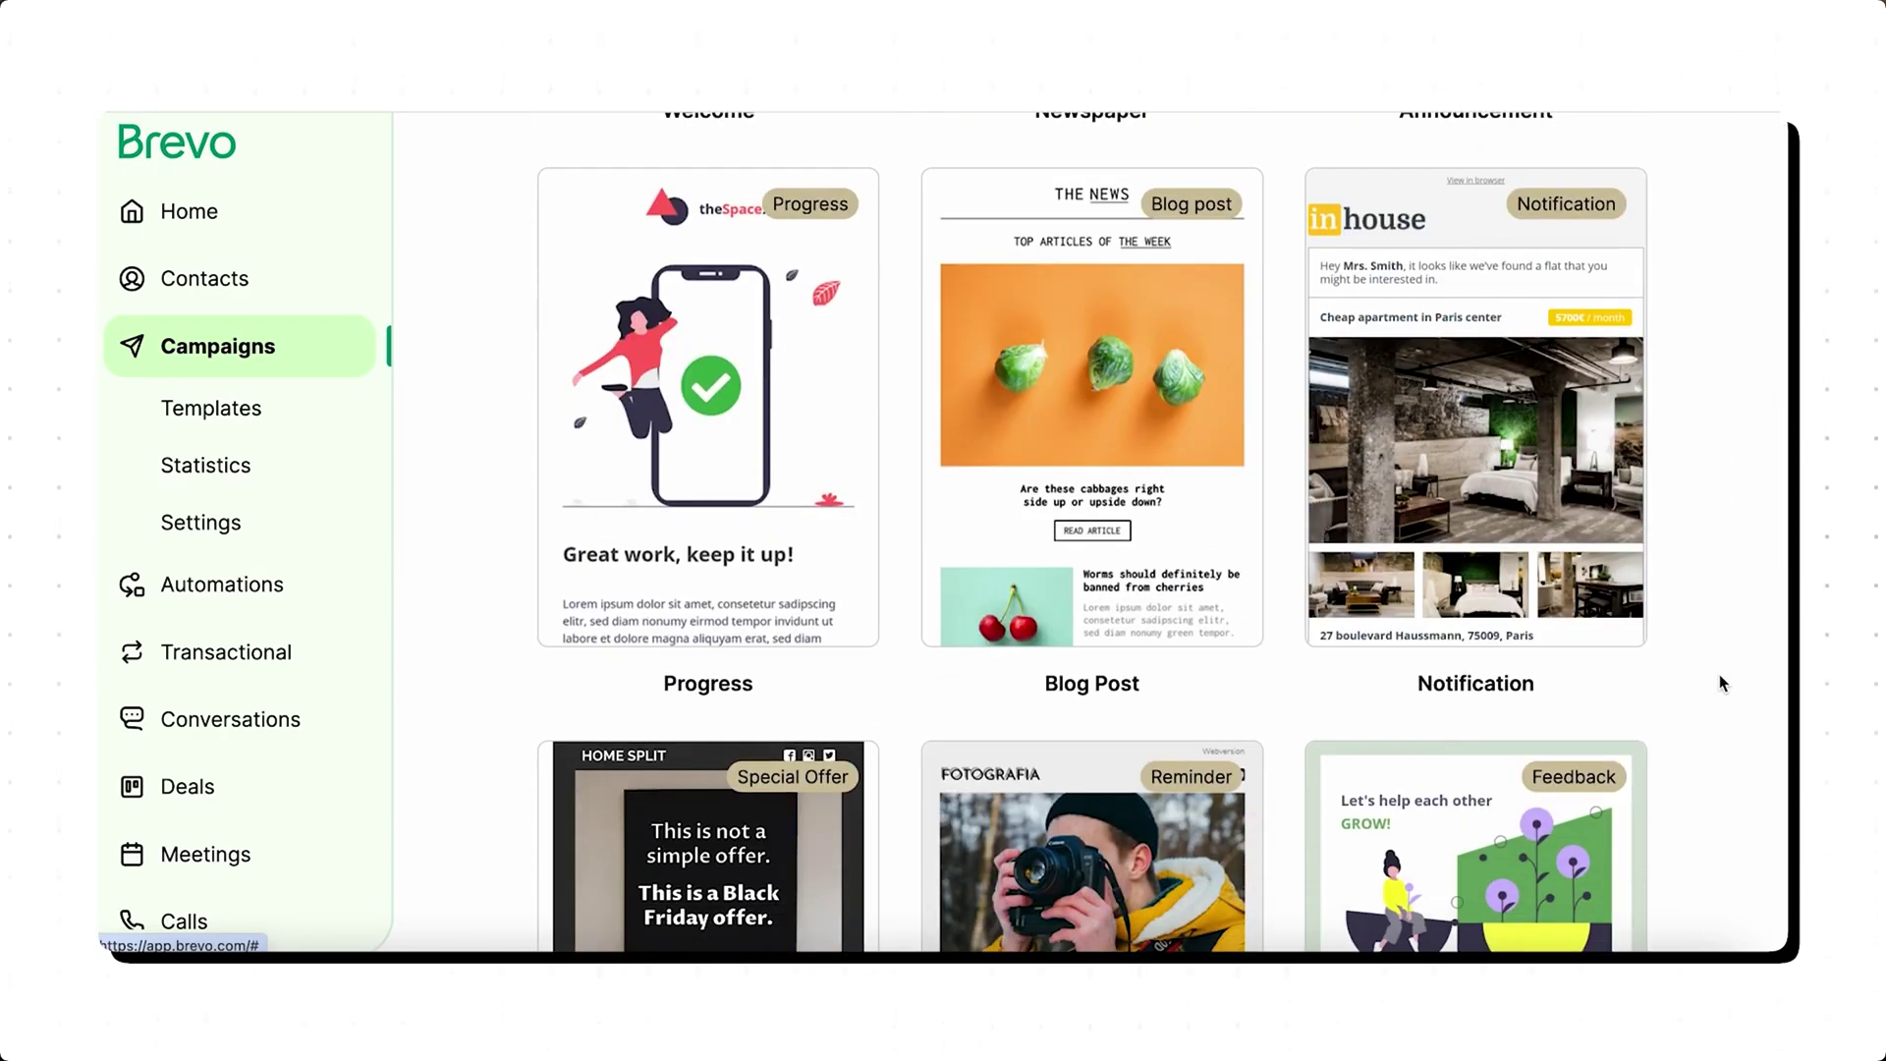
scroll(1719, 674, "down", 5)
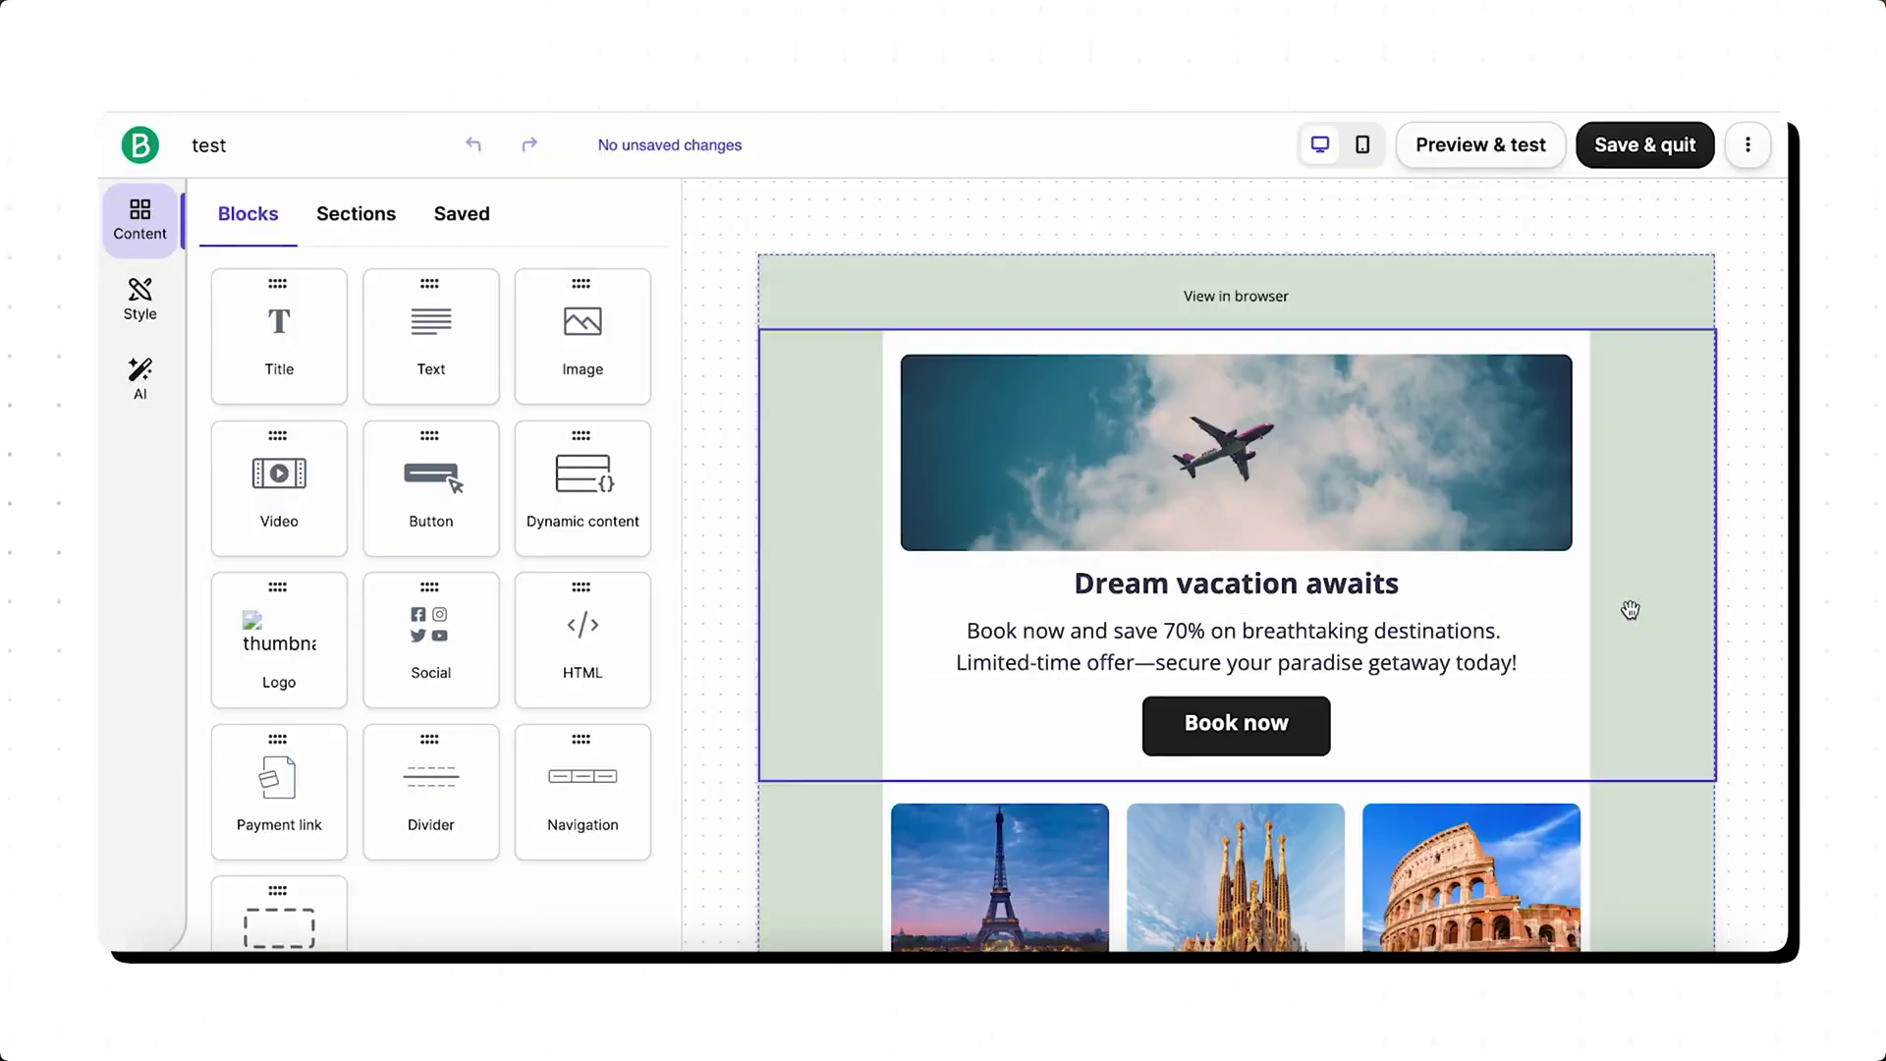
scroll(1630, 610, "down", 2)
scroll(1630, 610, "down", 1)
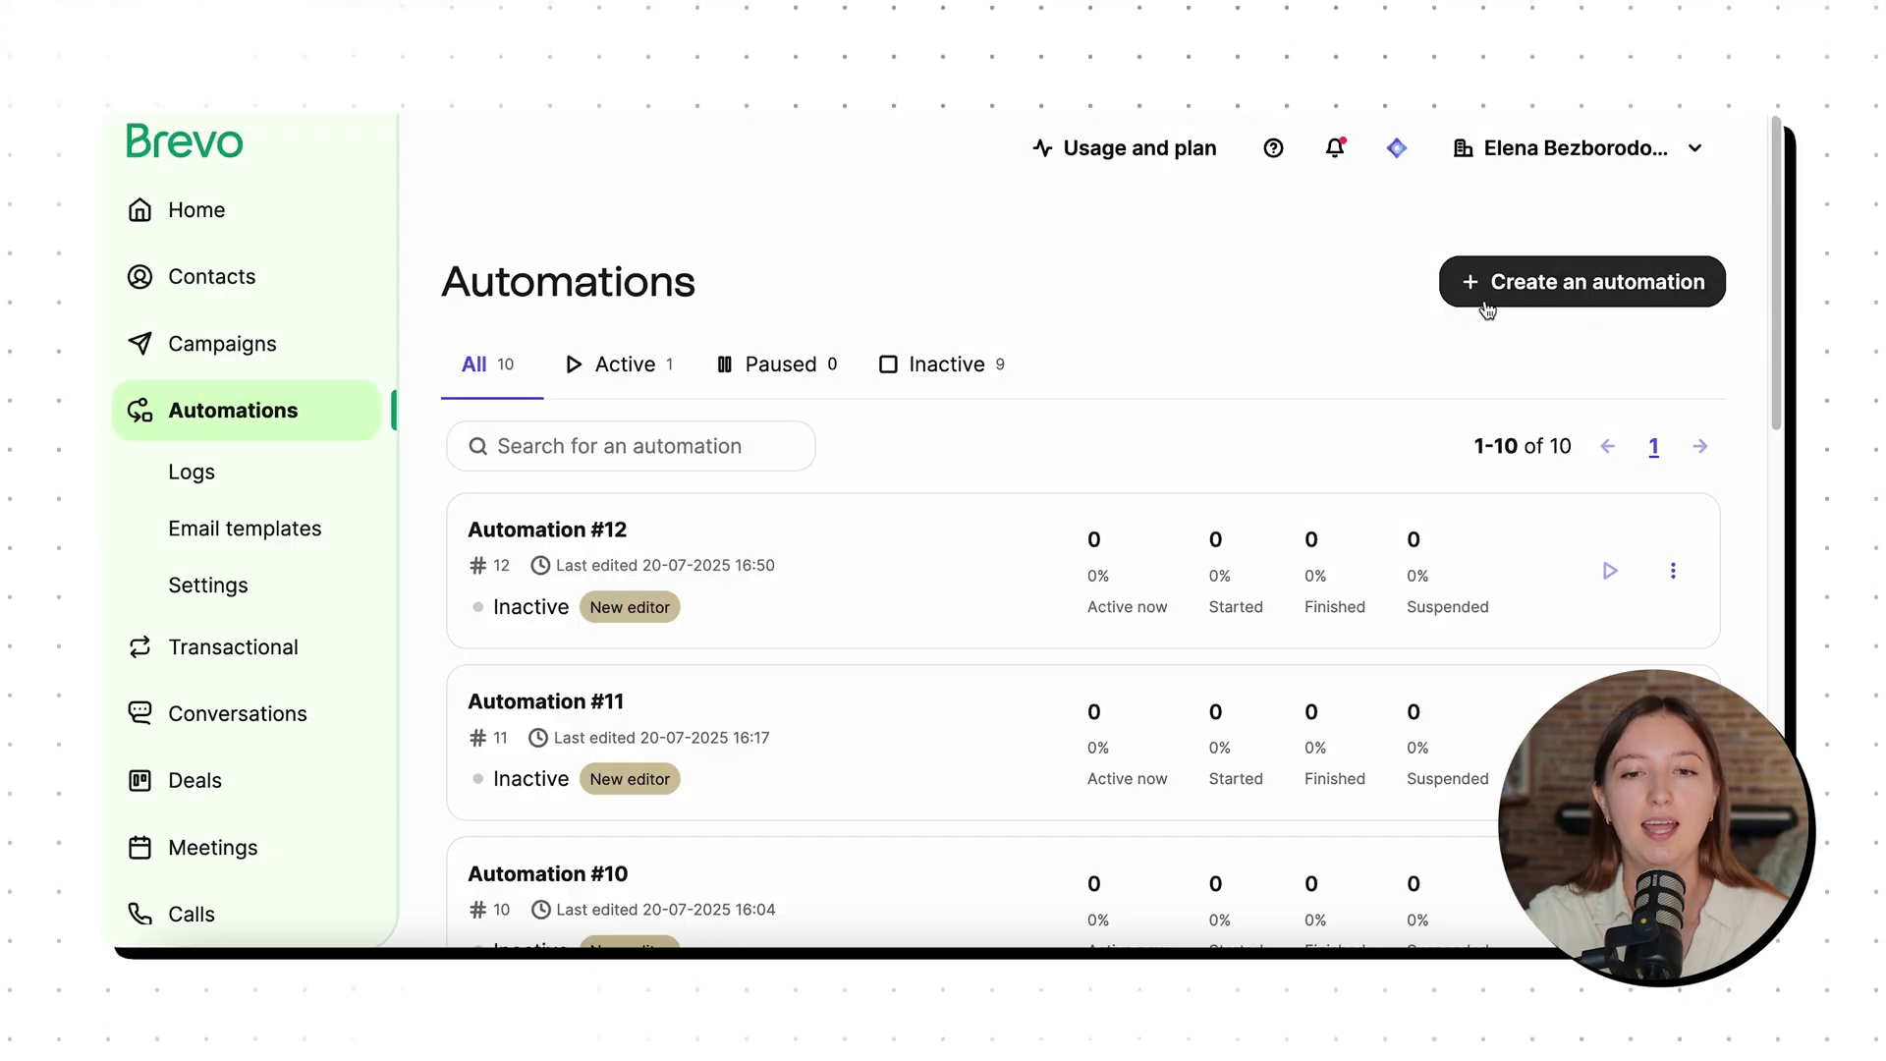
Start creating a new automation and look over the pre-built automation types.
left_click(1488, 282)
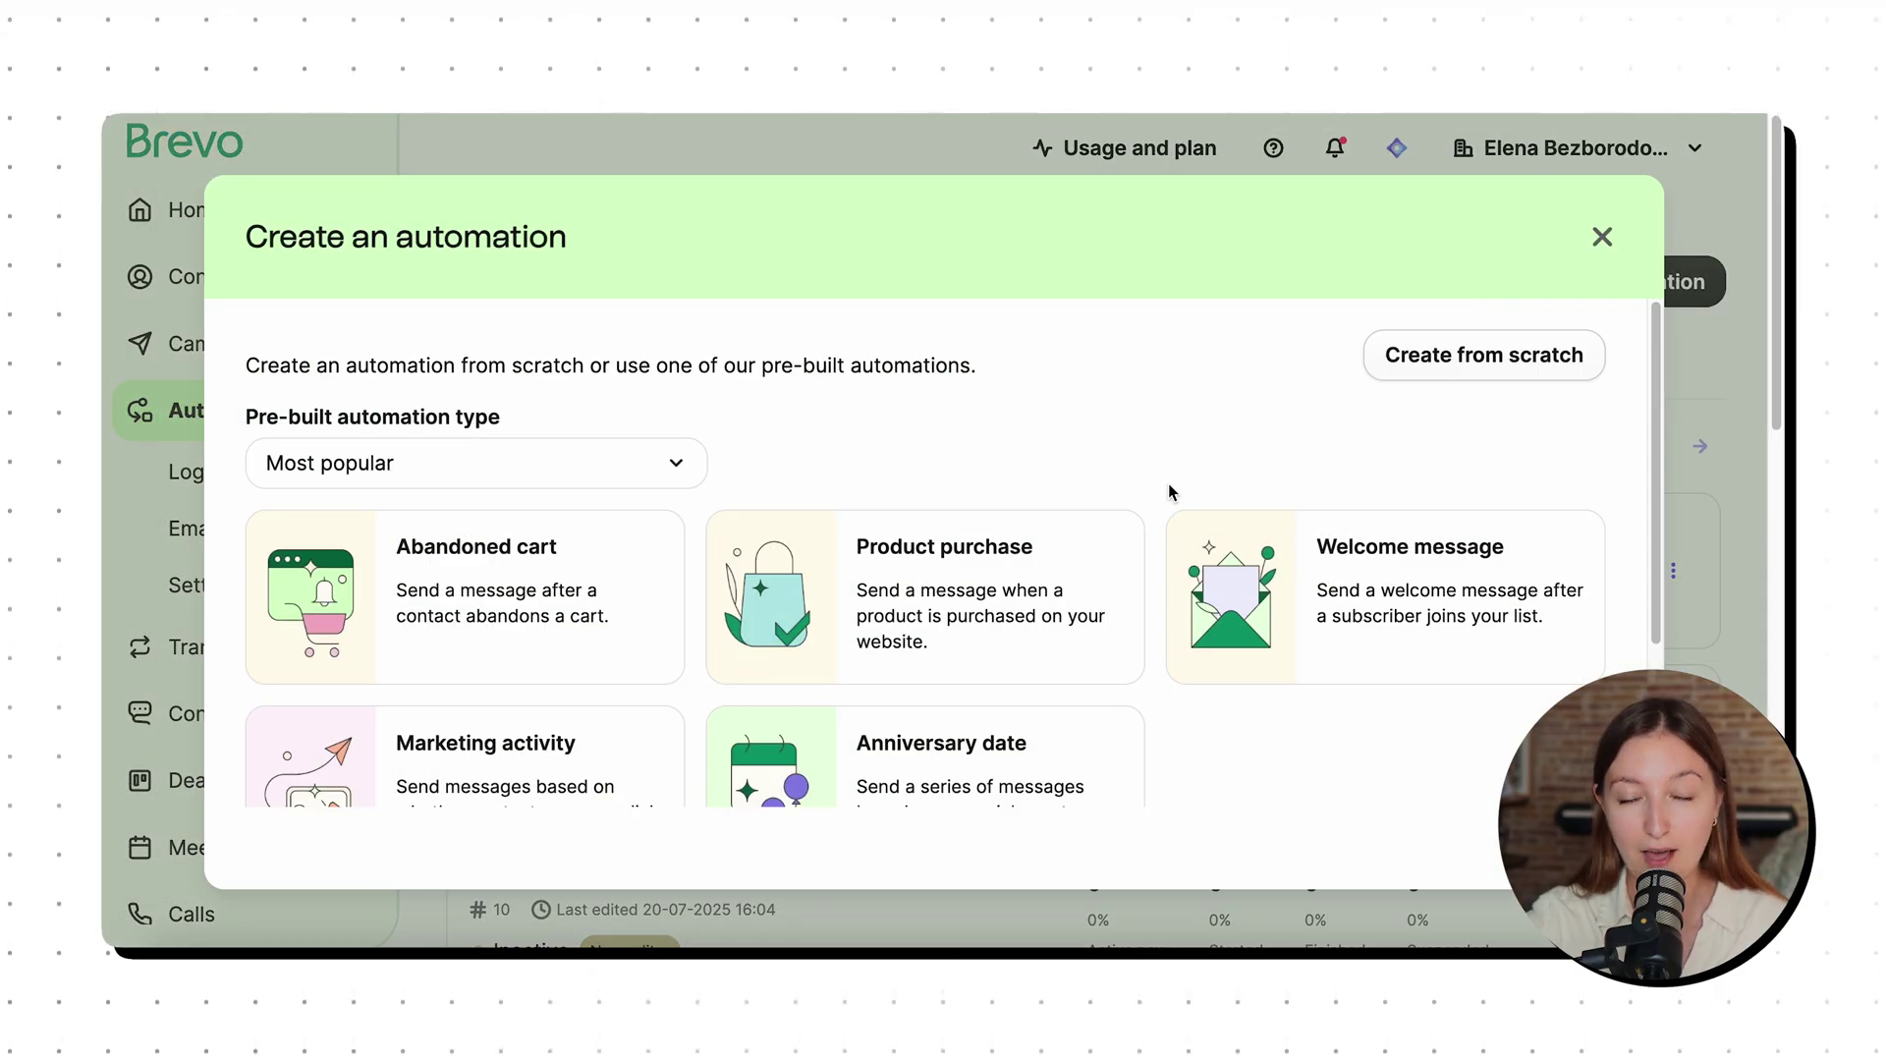
scroll(1172, 489, "down", 2)
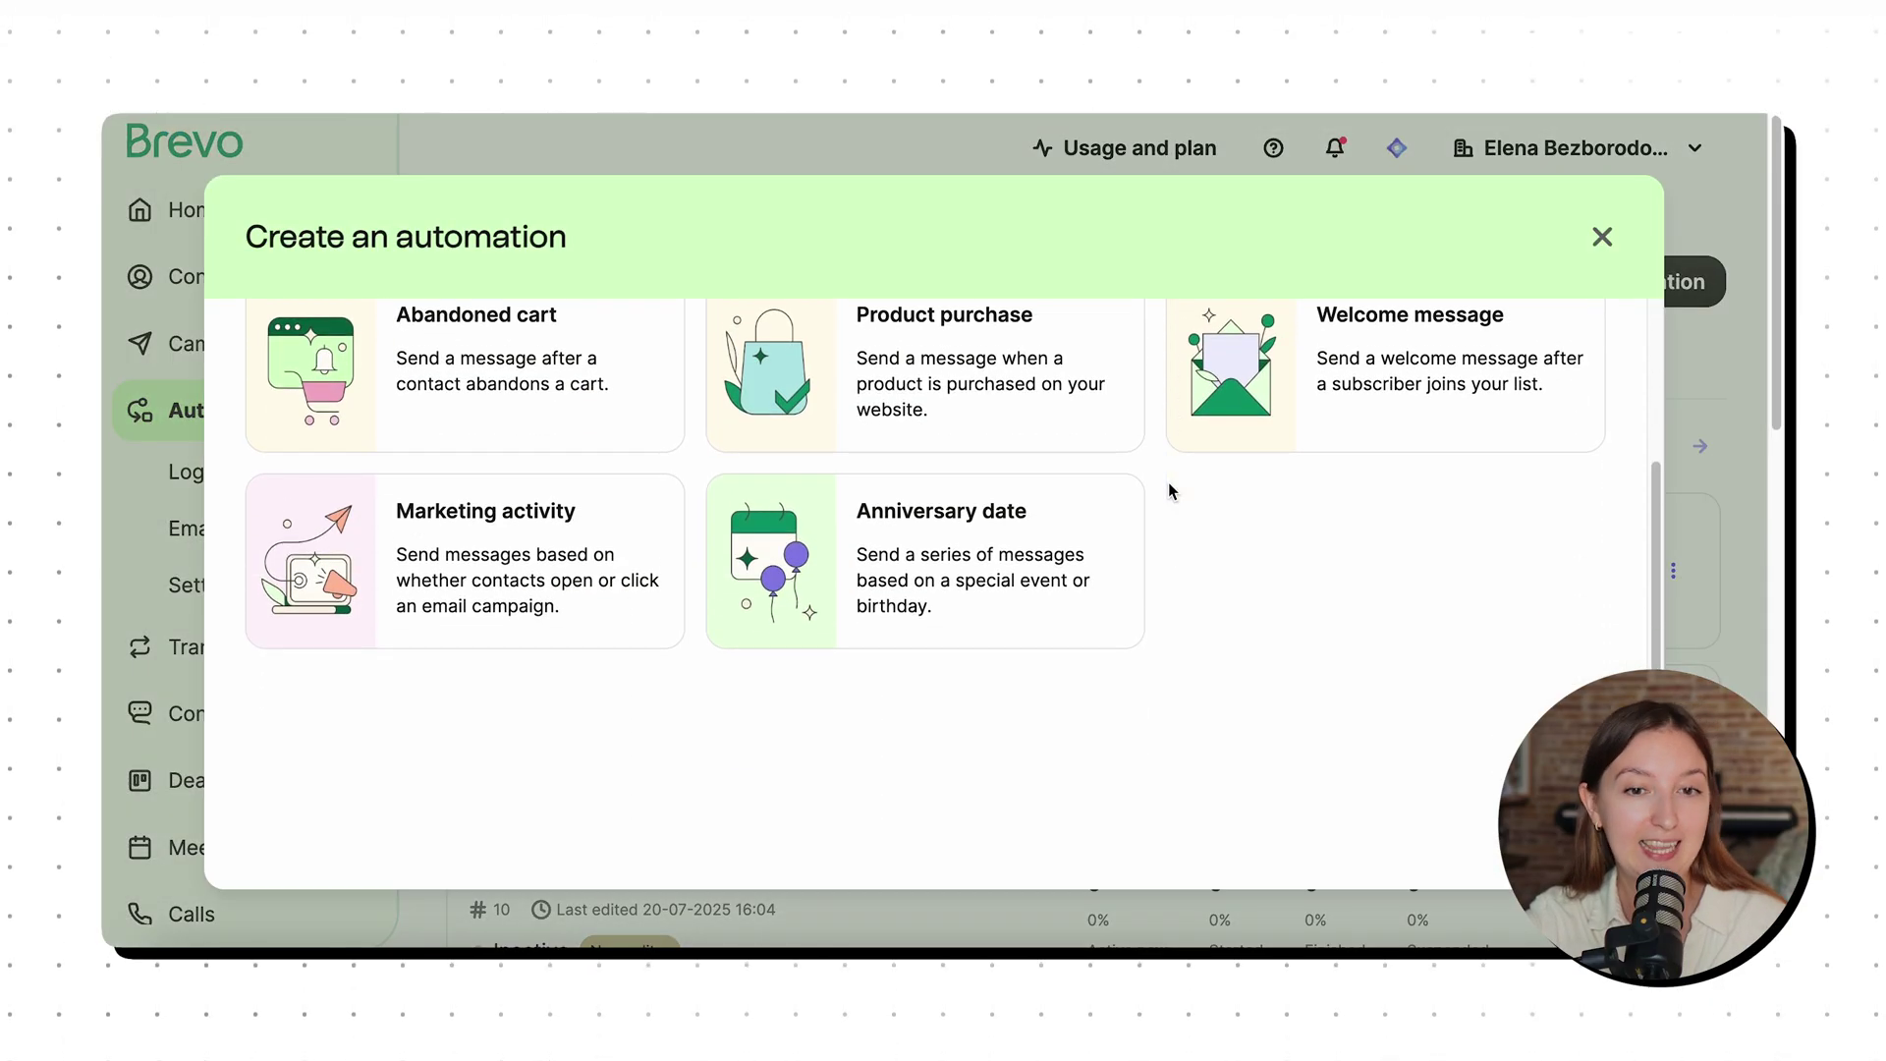
scroll(1171, 492, "up", 3)
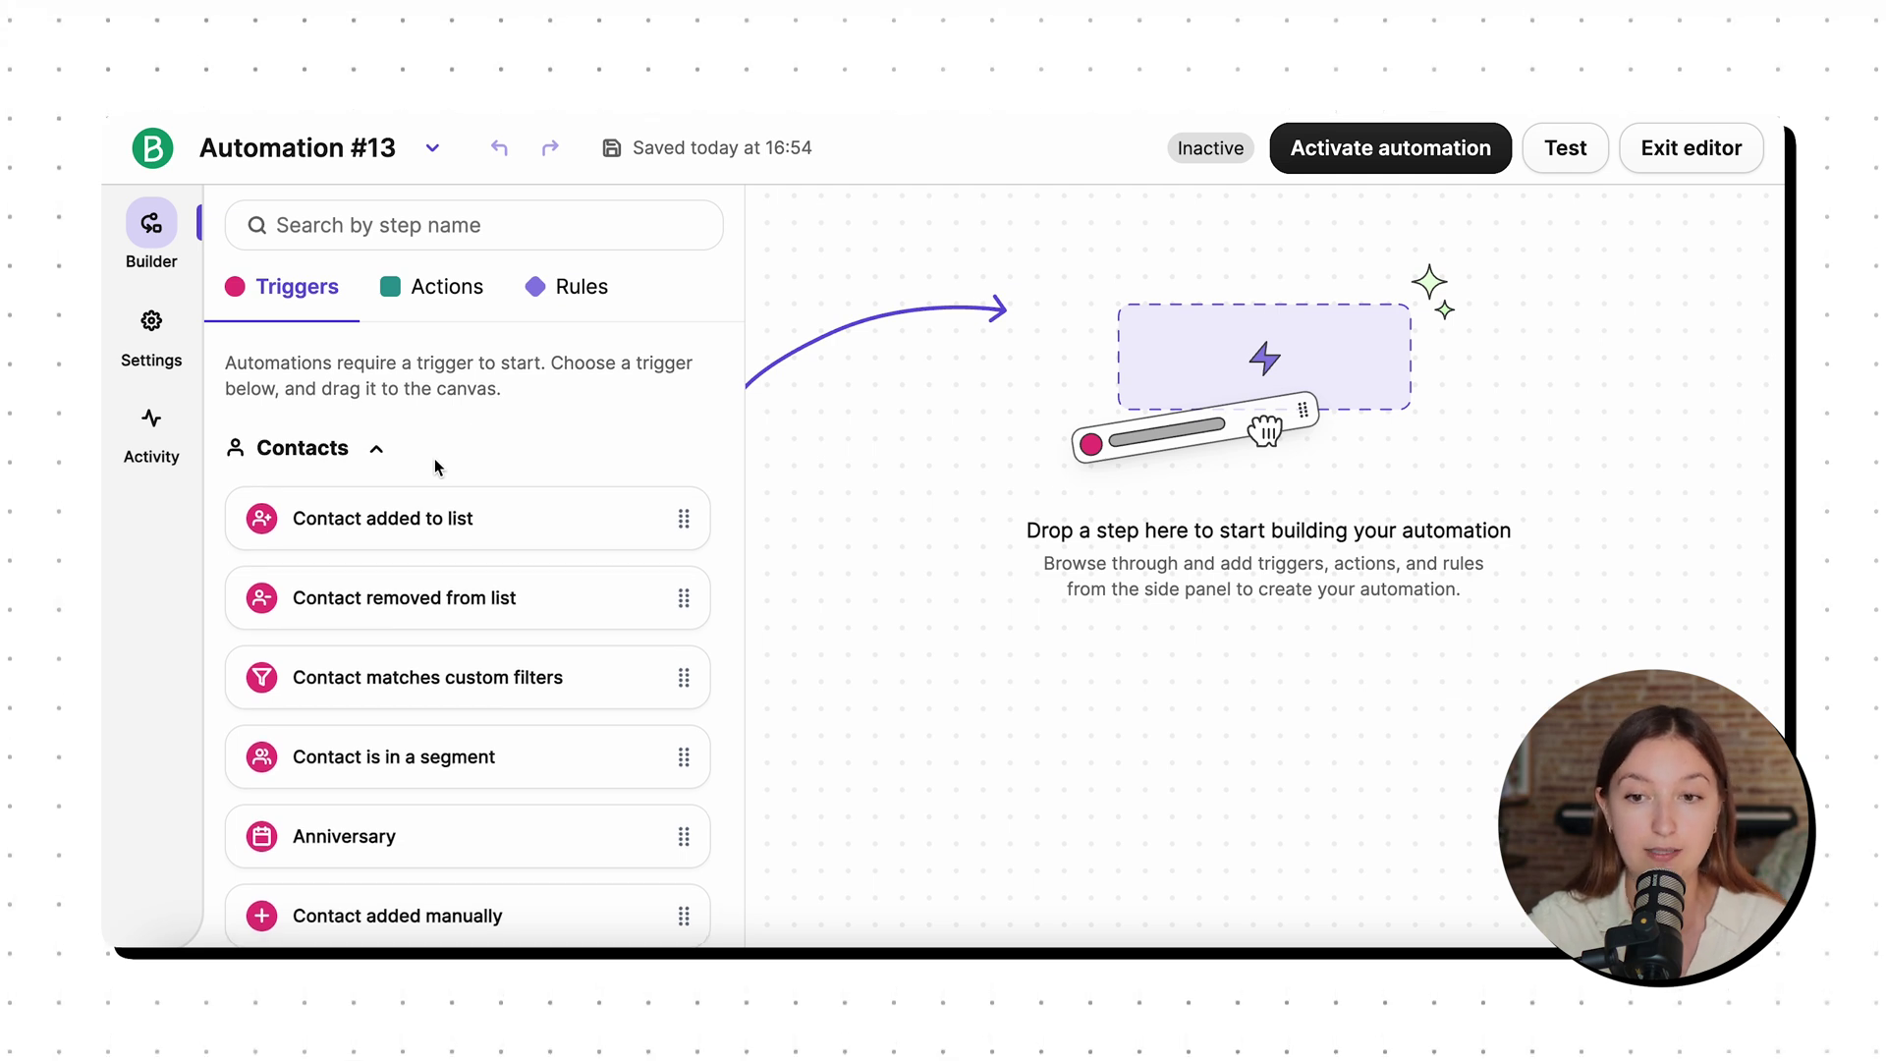
Add a Form submitted trigger using the Sign-up form 'test' and save it.
scroll(434, 458, "down", 5)
left_click_drag(433, 561, 1023, 441)
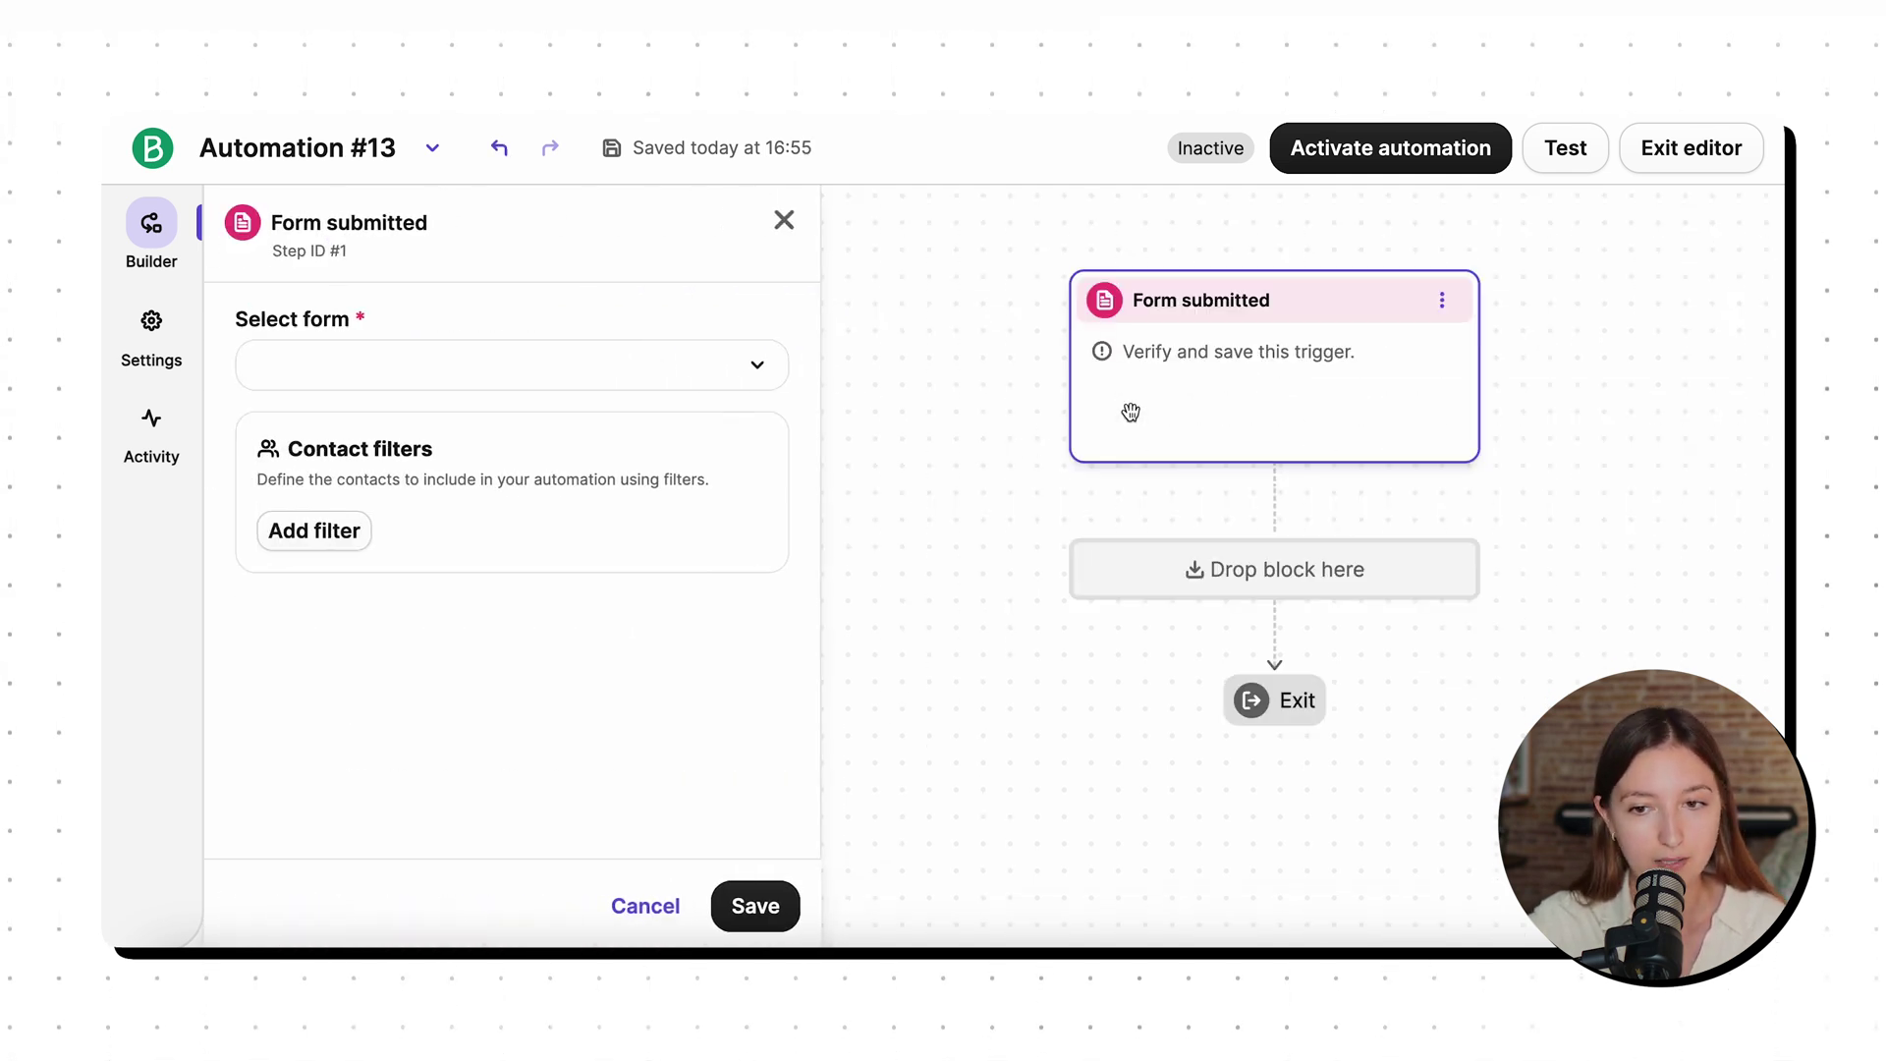
left_click(391, 365)
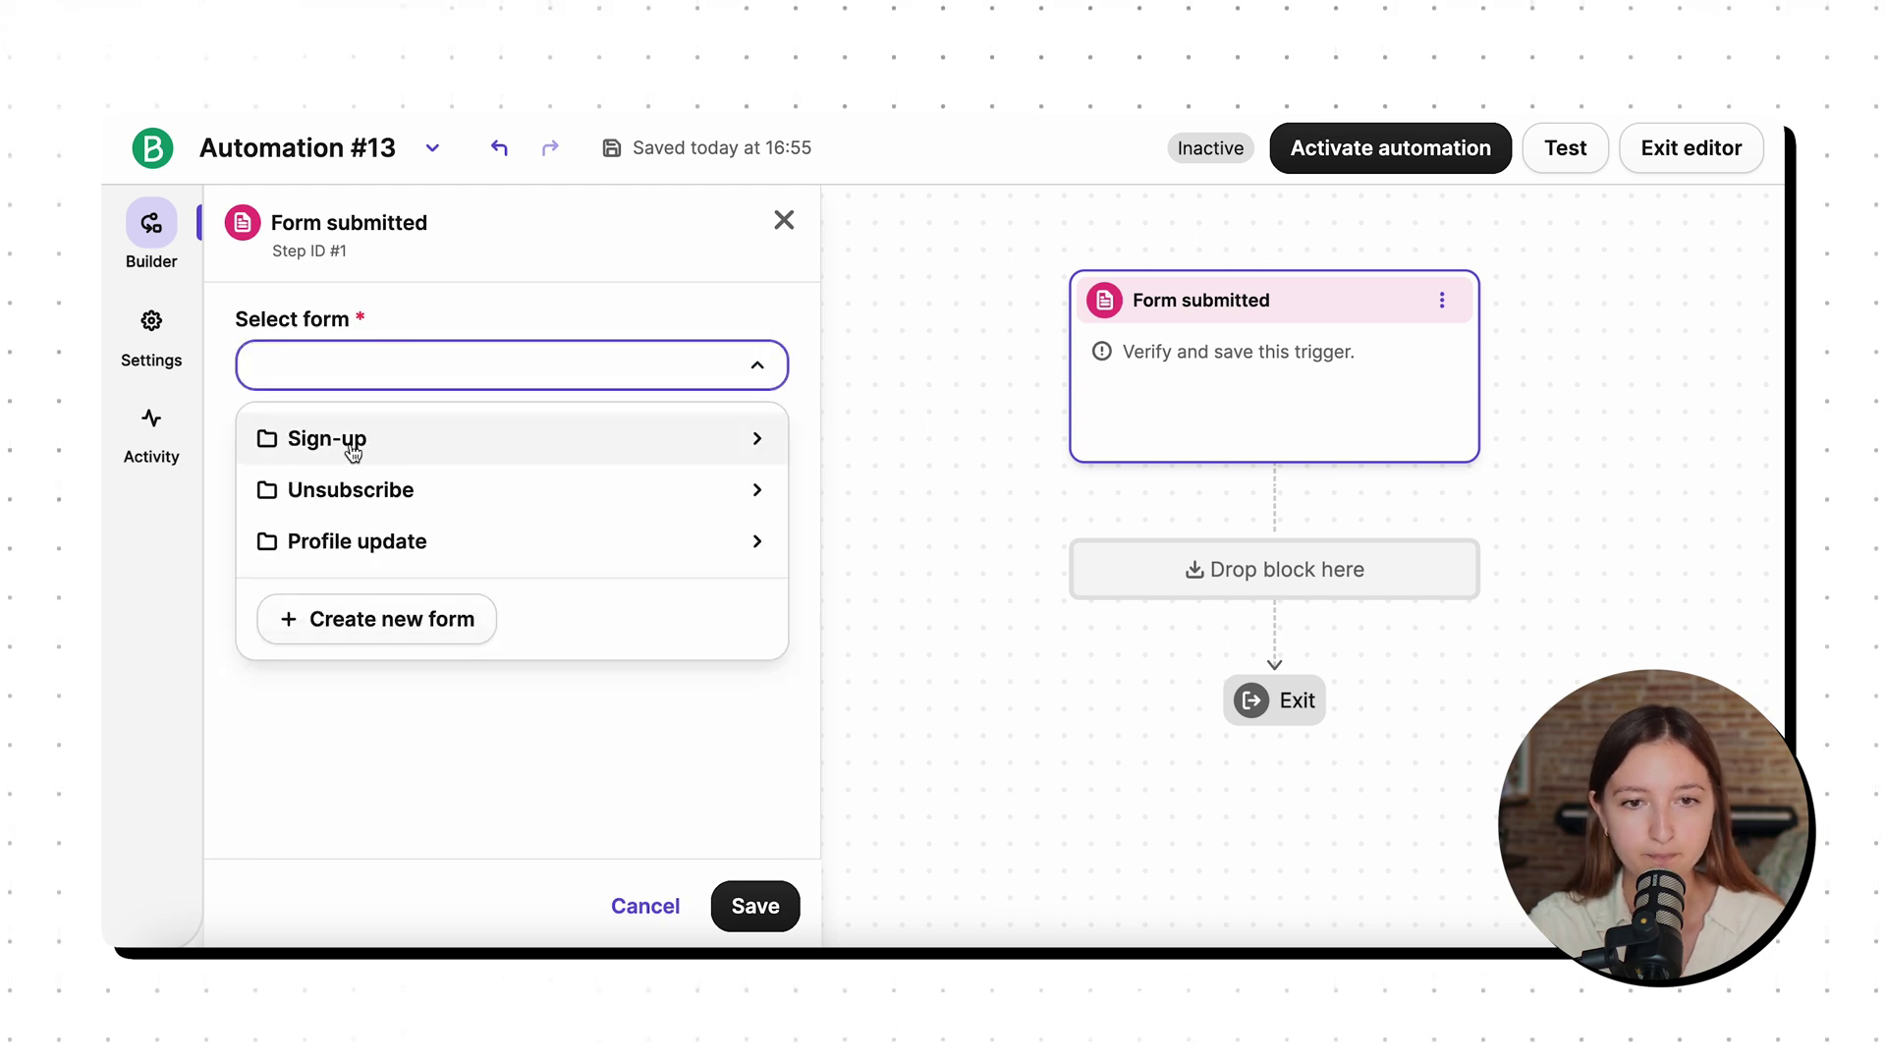
left_click(350, 447)
left_click(341, 656)
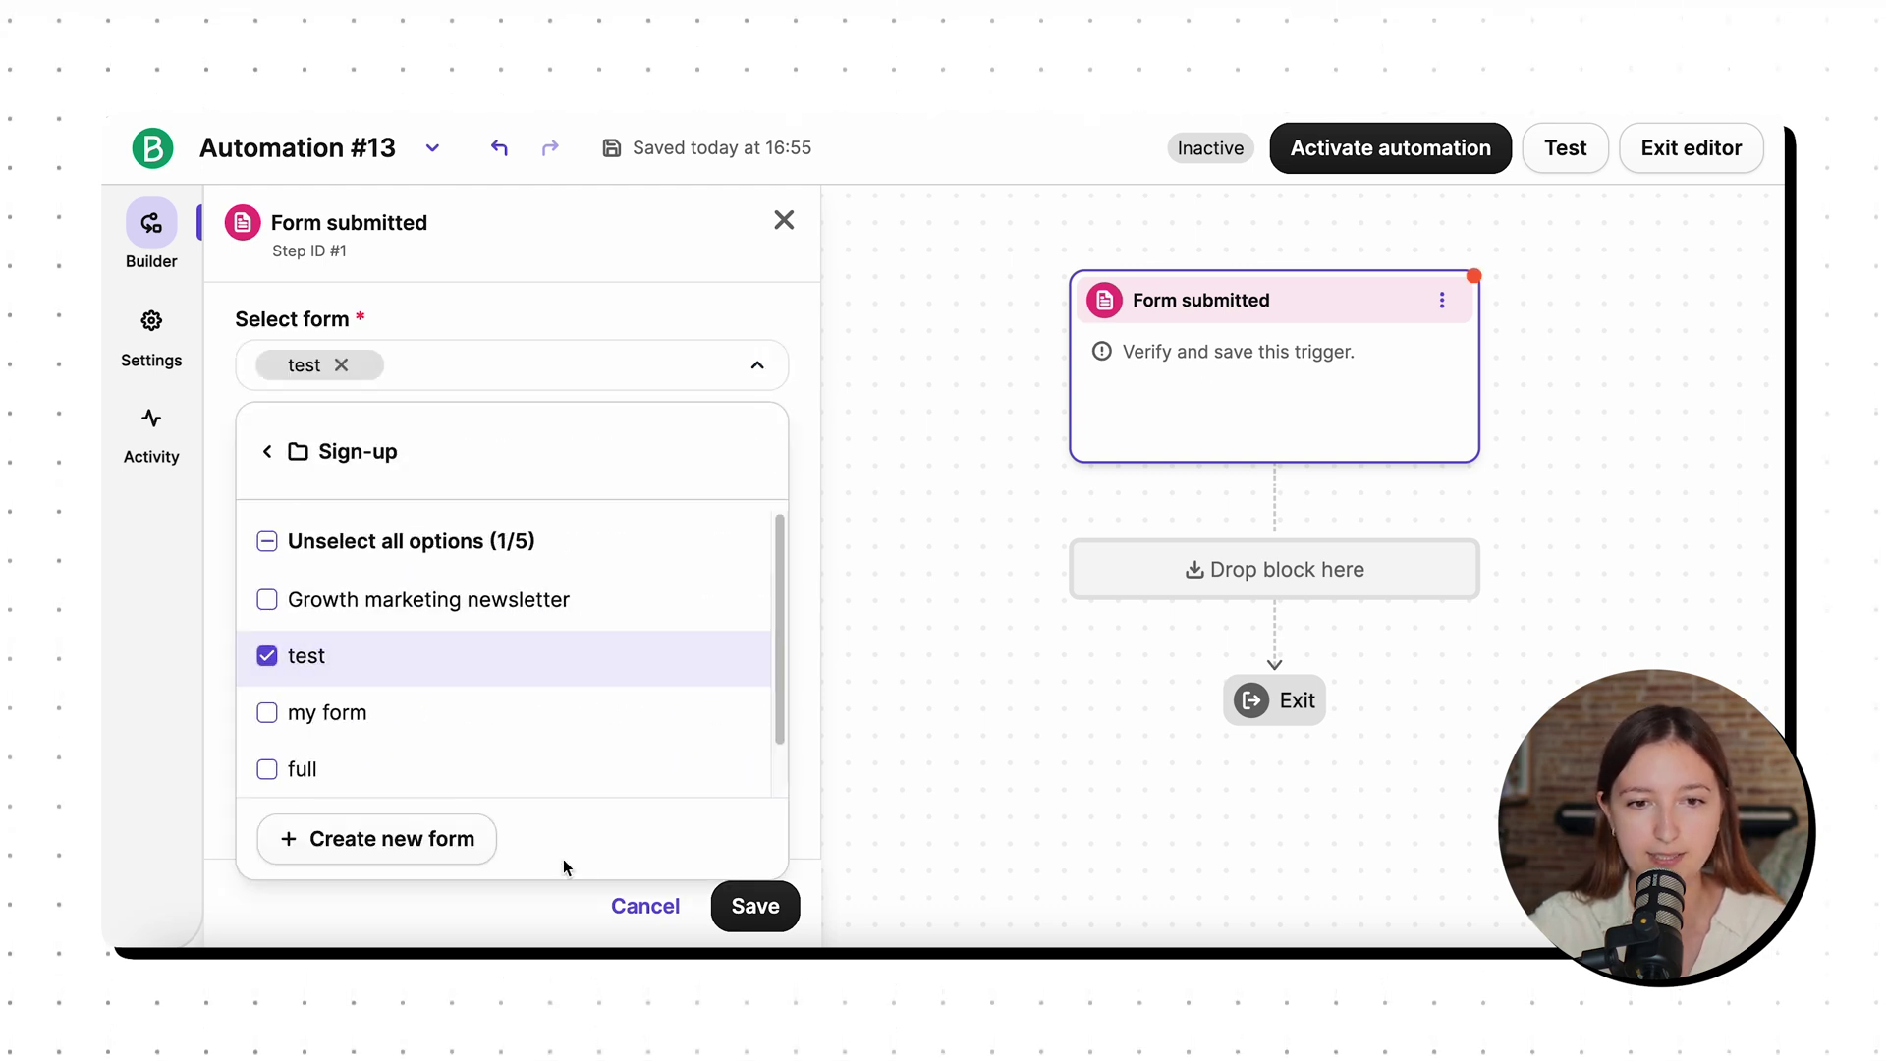
left_click(567, 929)
left_click(769, 912)
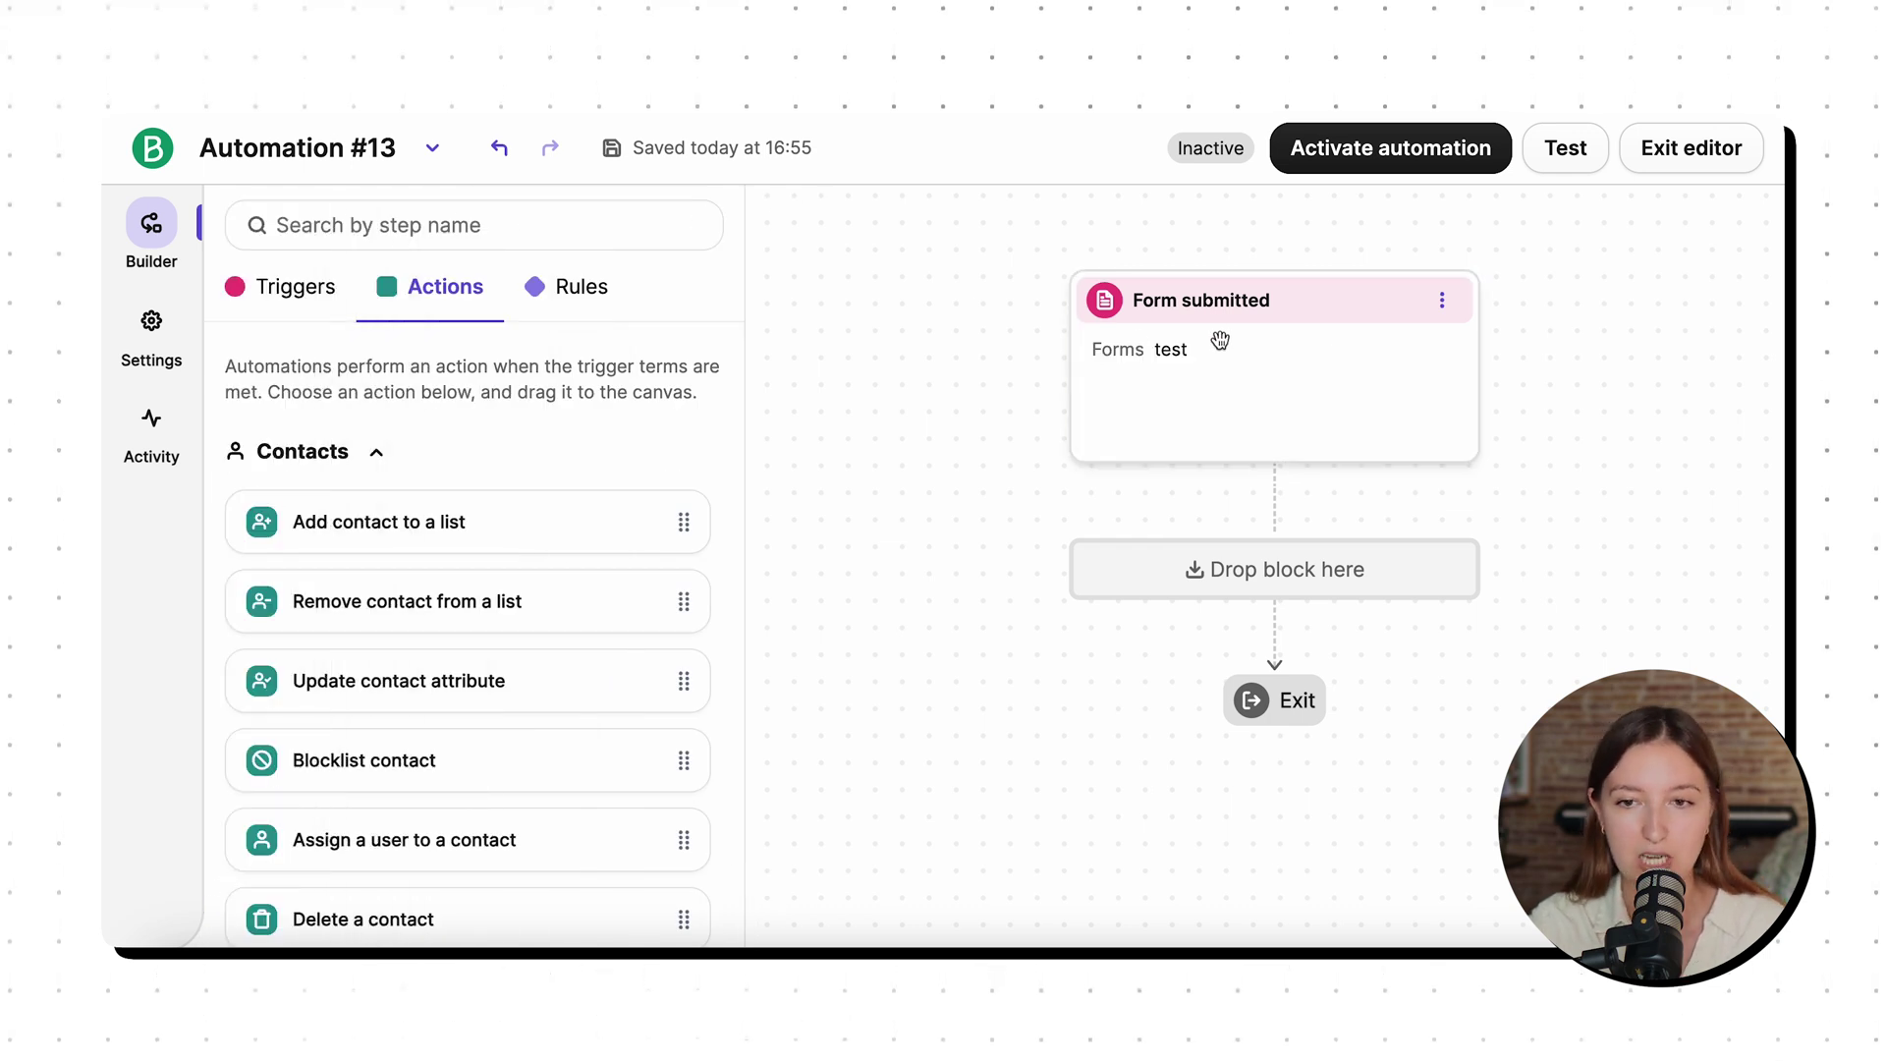
Browse the available actions, then return to the triggers list.
scroll(522, 514, "down", 2)
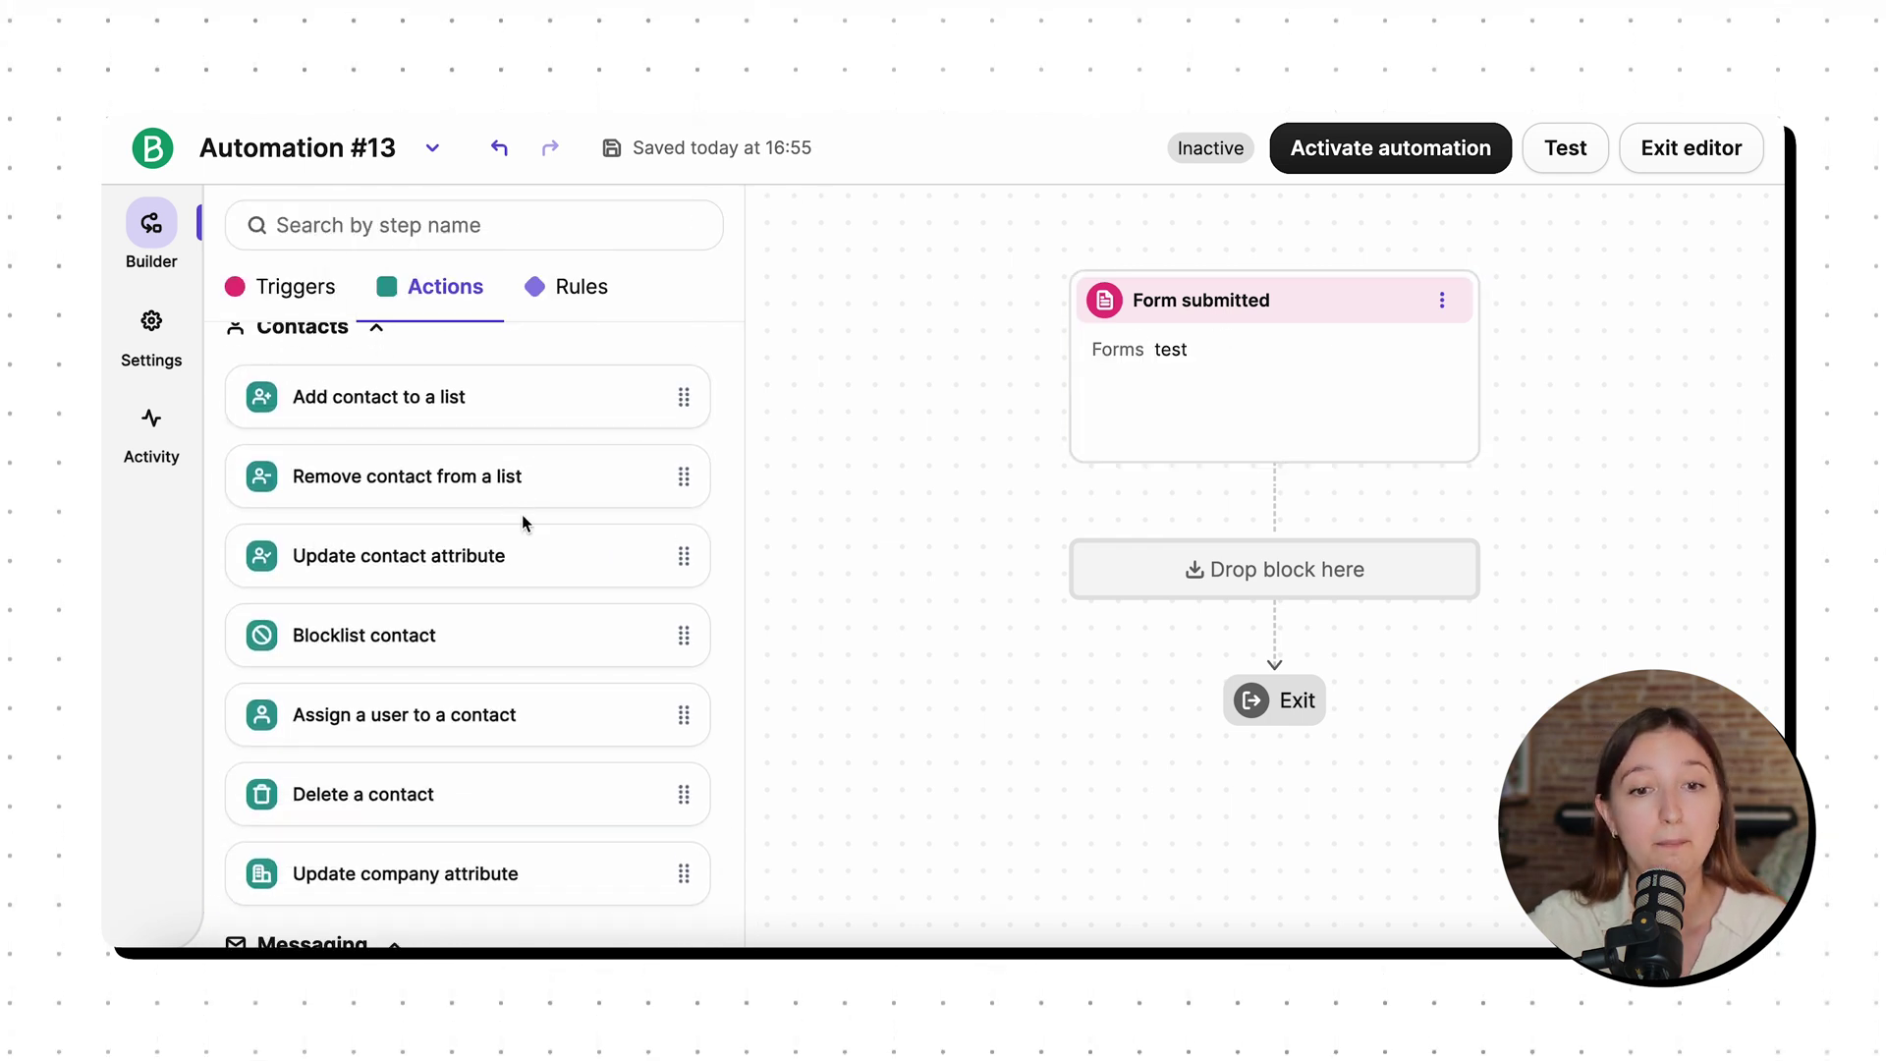
scroll(522, 514, "up", 1)
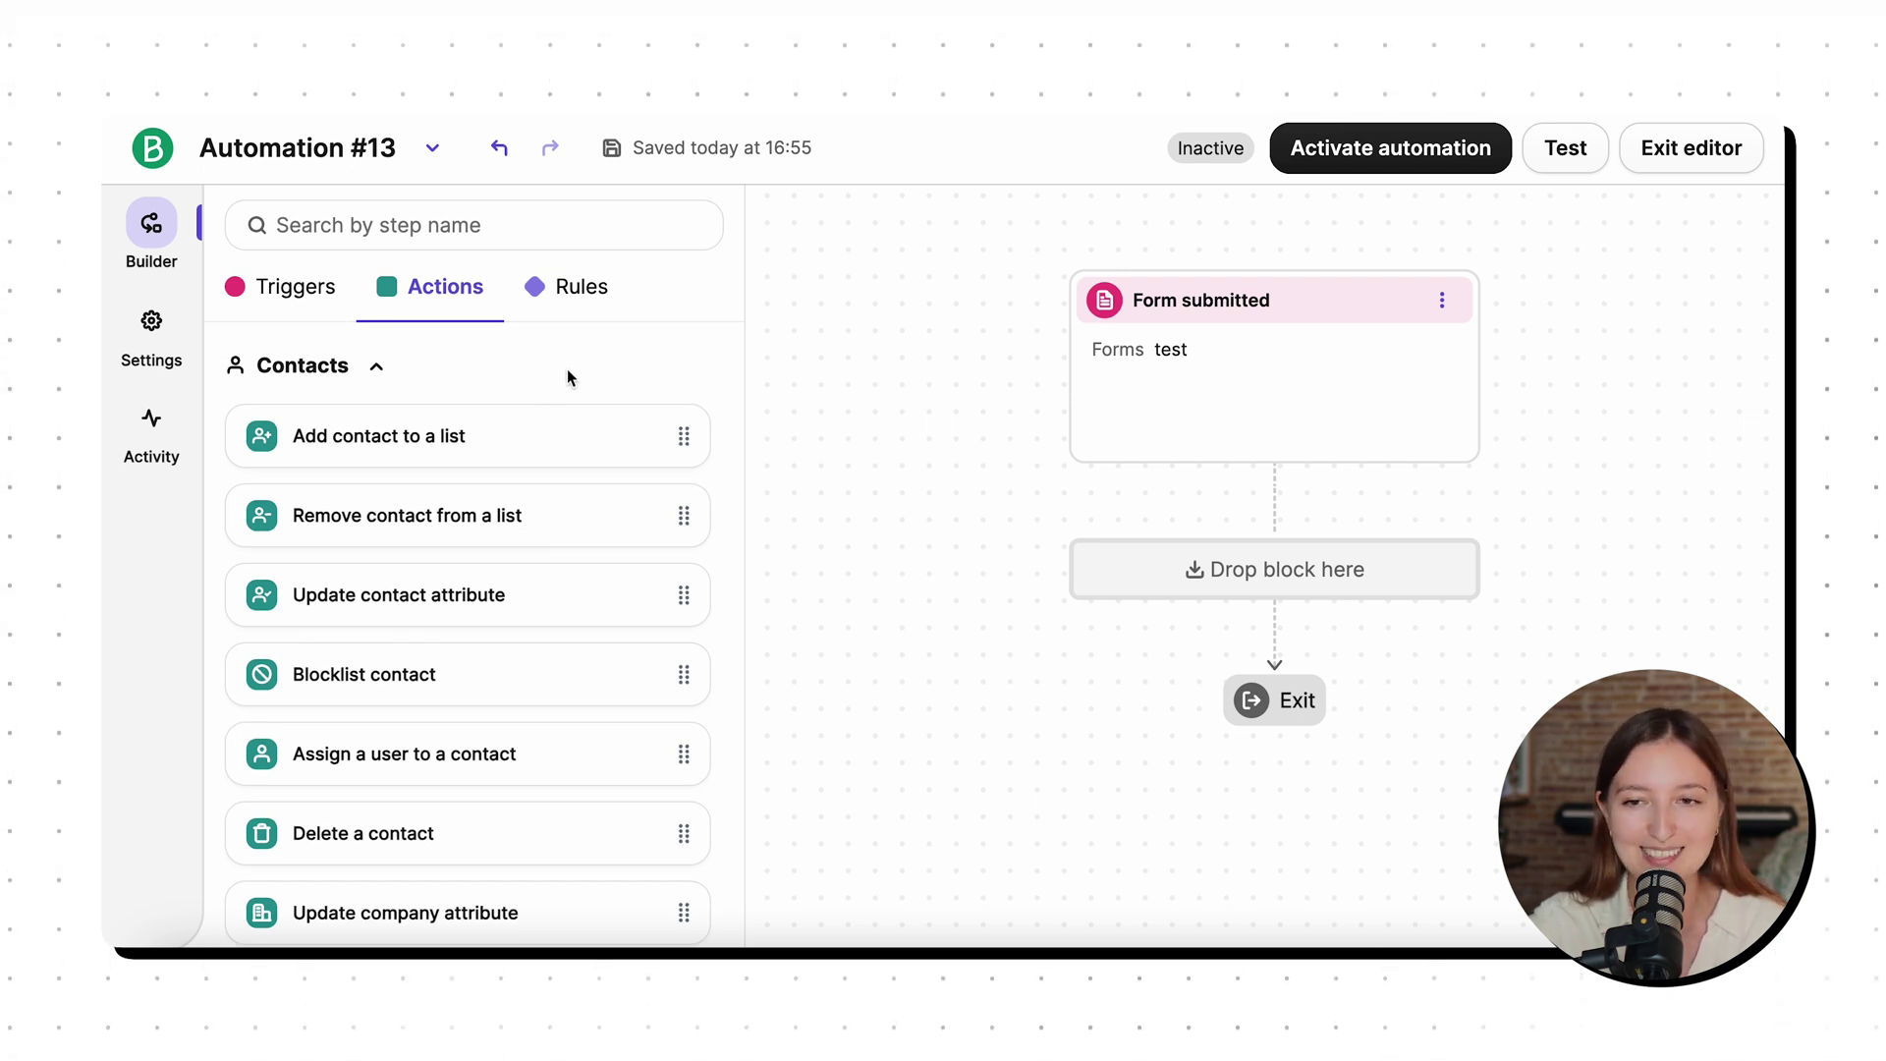
scroll(522, 599, "down", 6)
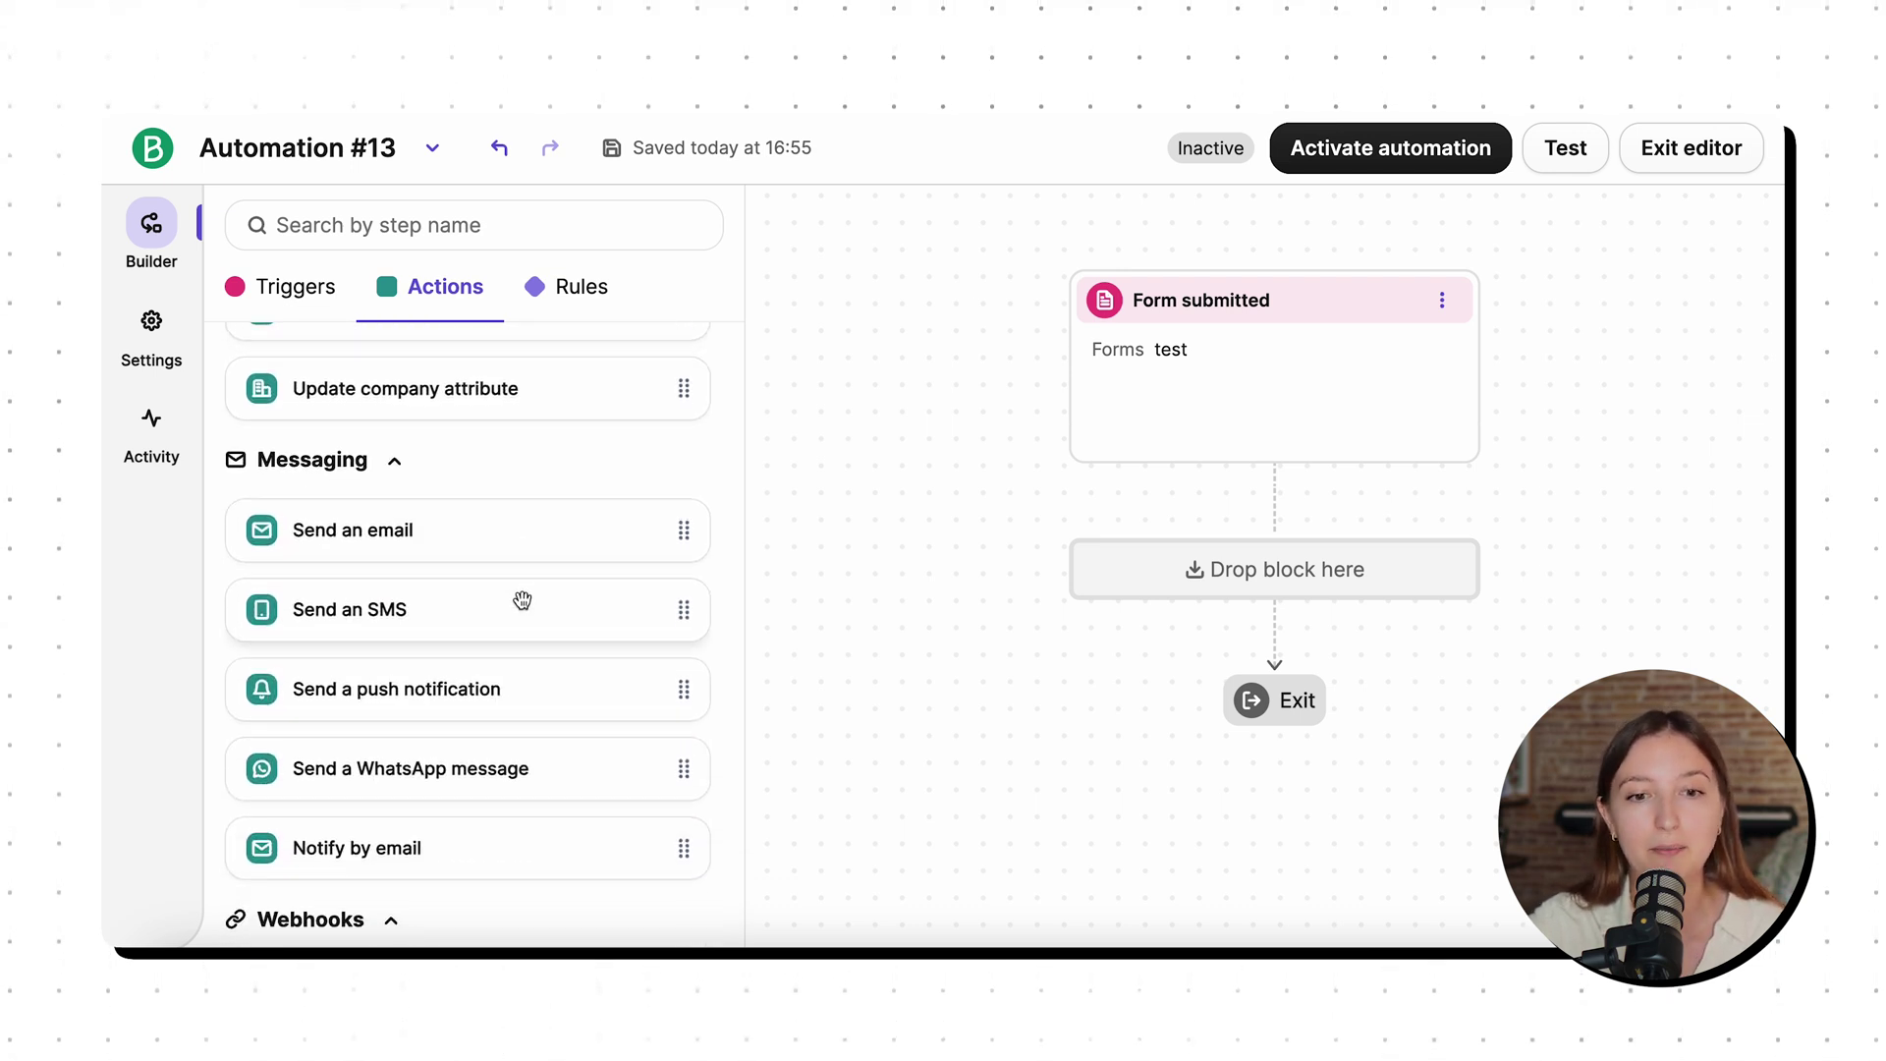
scroll(522, 599, "up", 6)
left_click(295, 288)
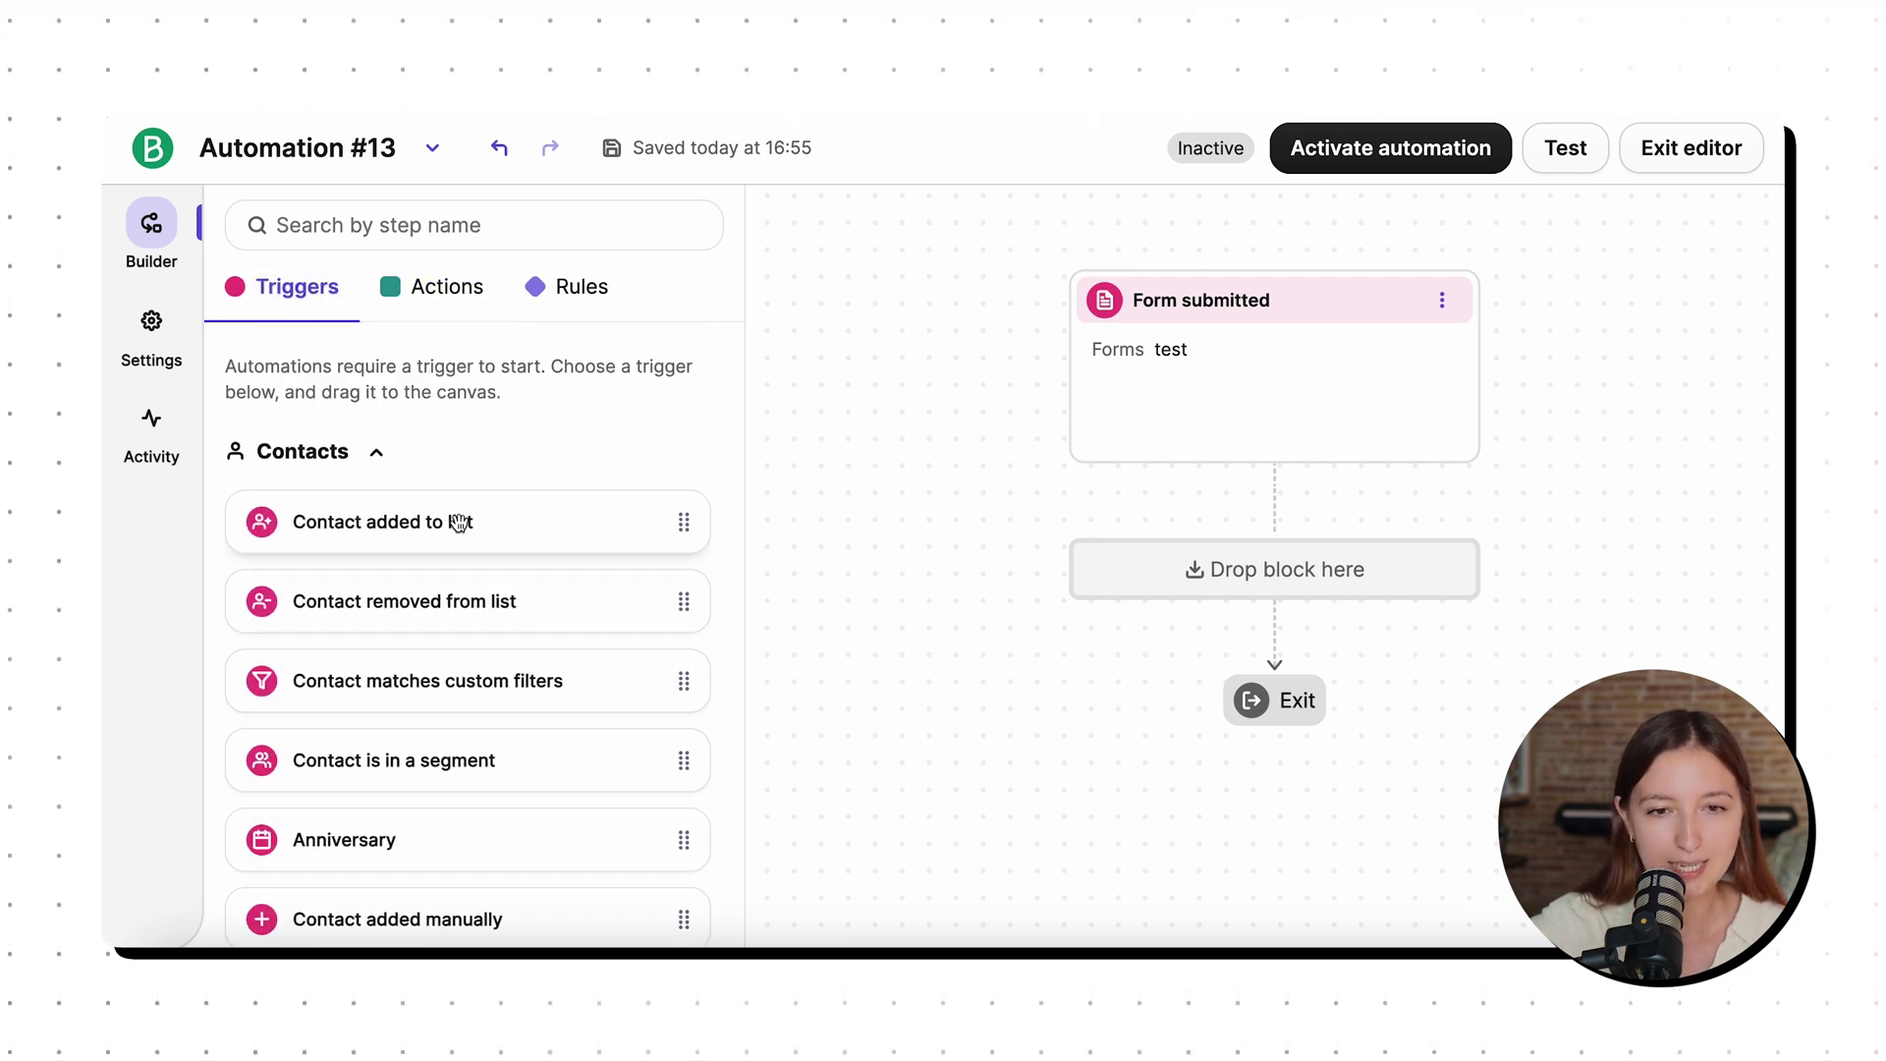
scroll(459, 522, "down", 3)
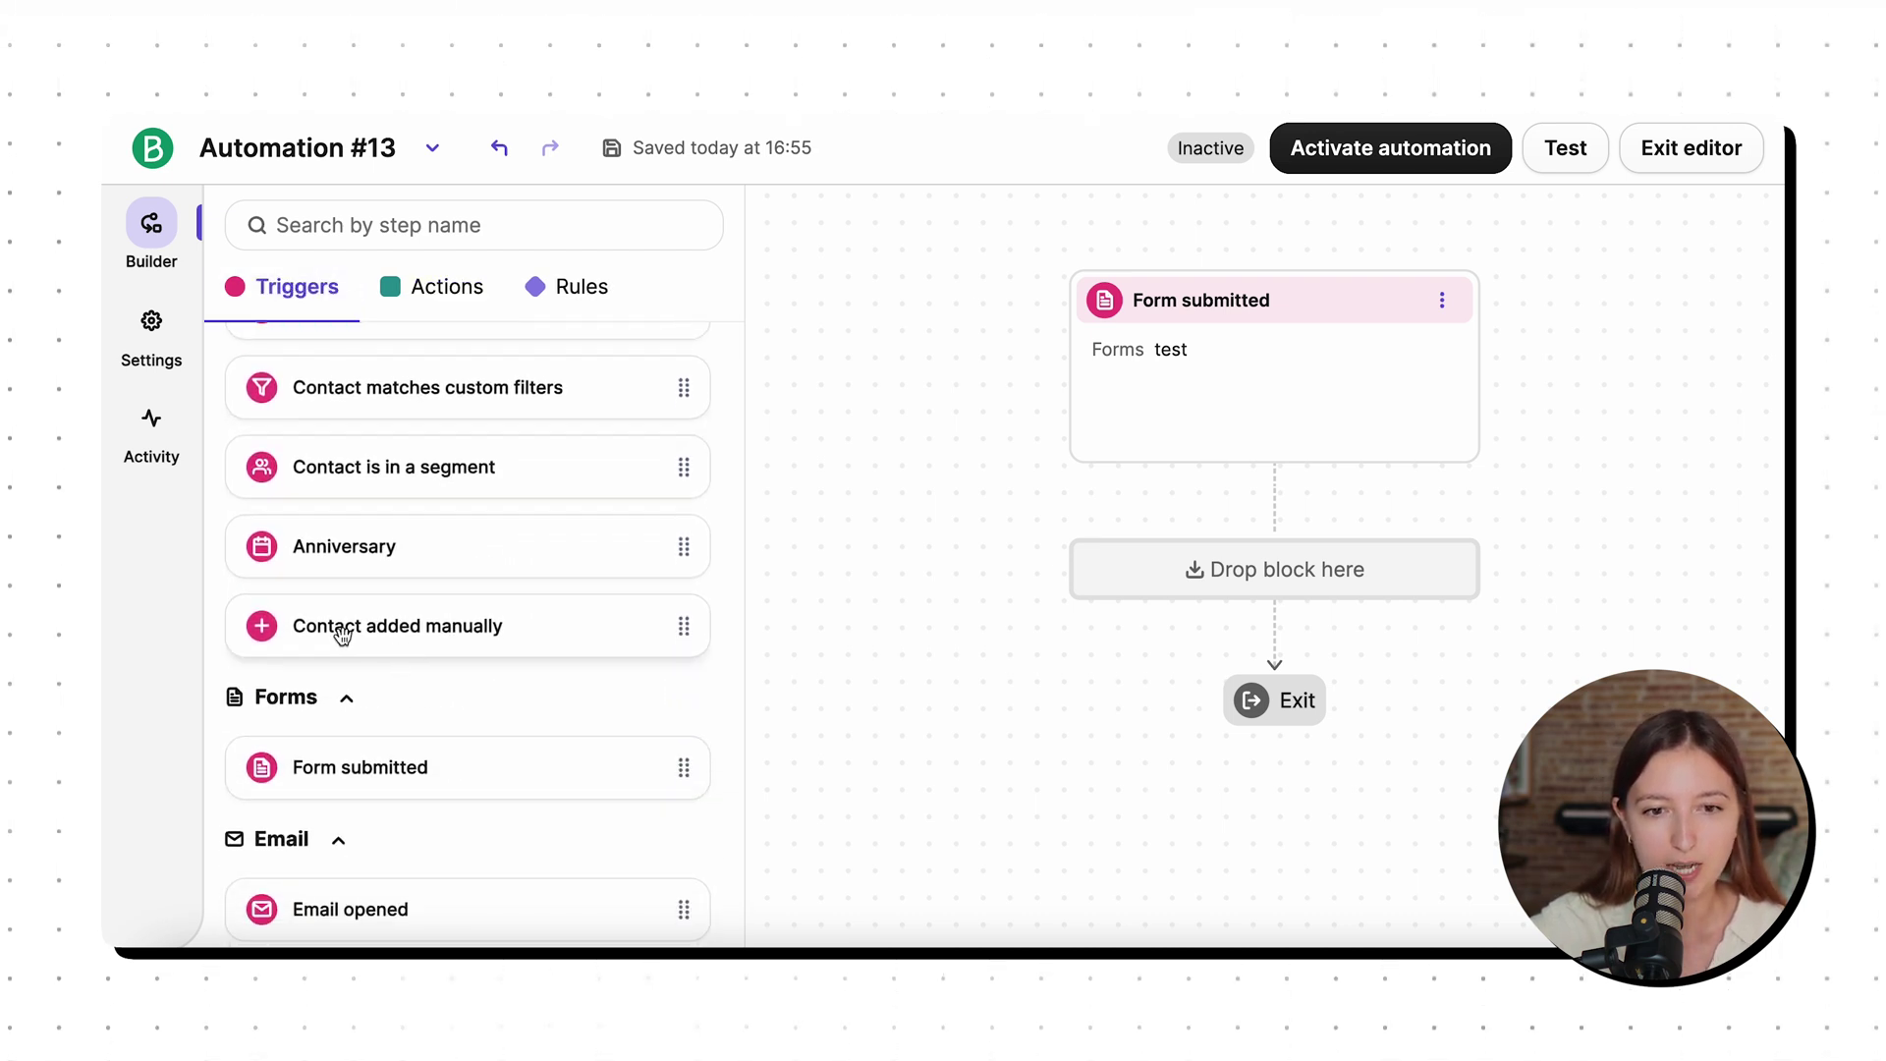
Add a Contact added manually trigger beside Form submitted and centre both triggers in view.
left_click_drag(326, 638, 1435, 398)
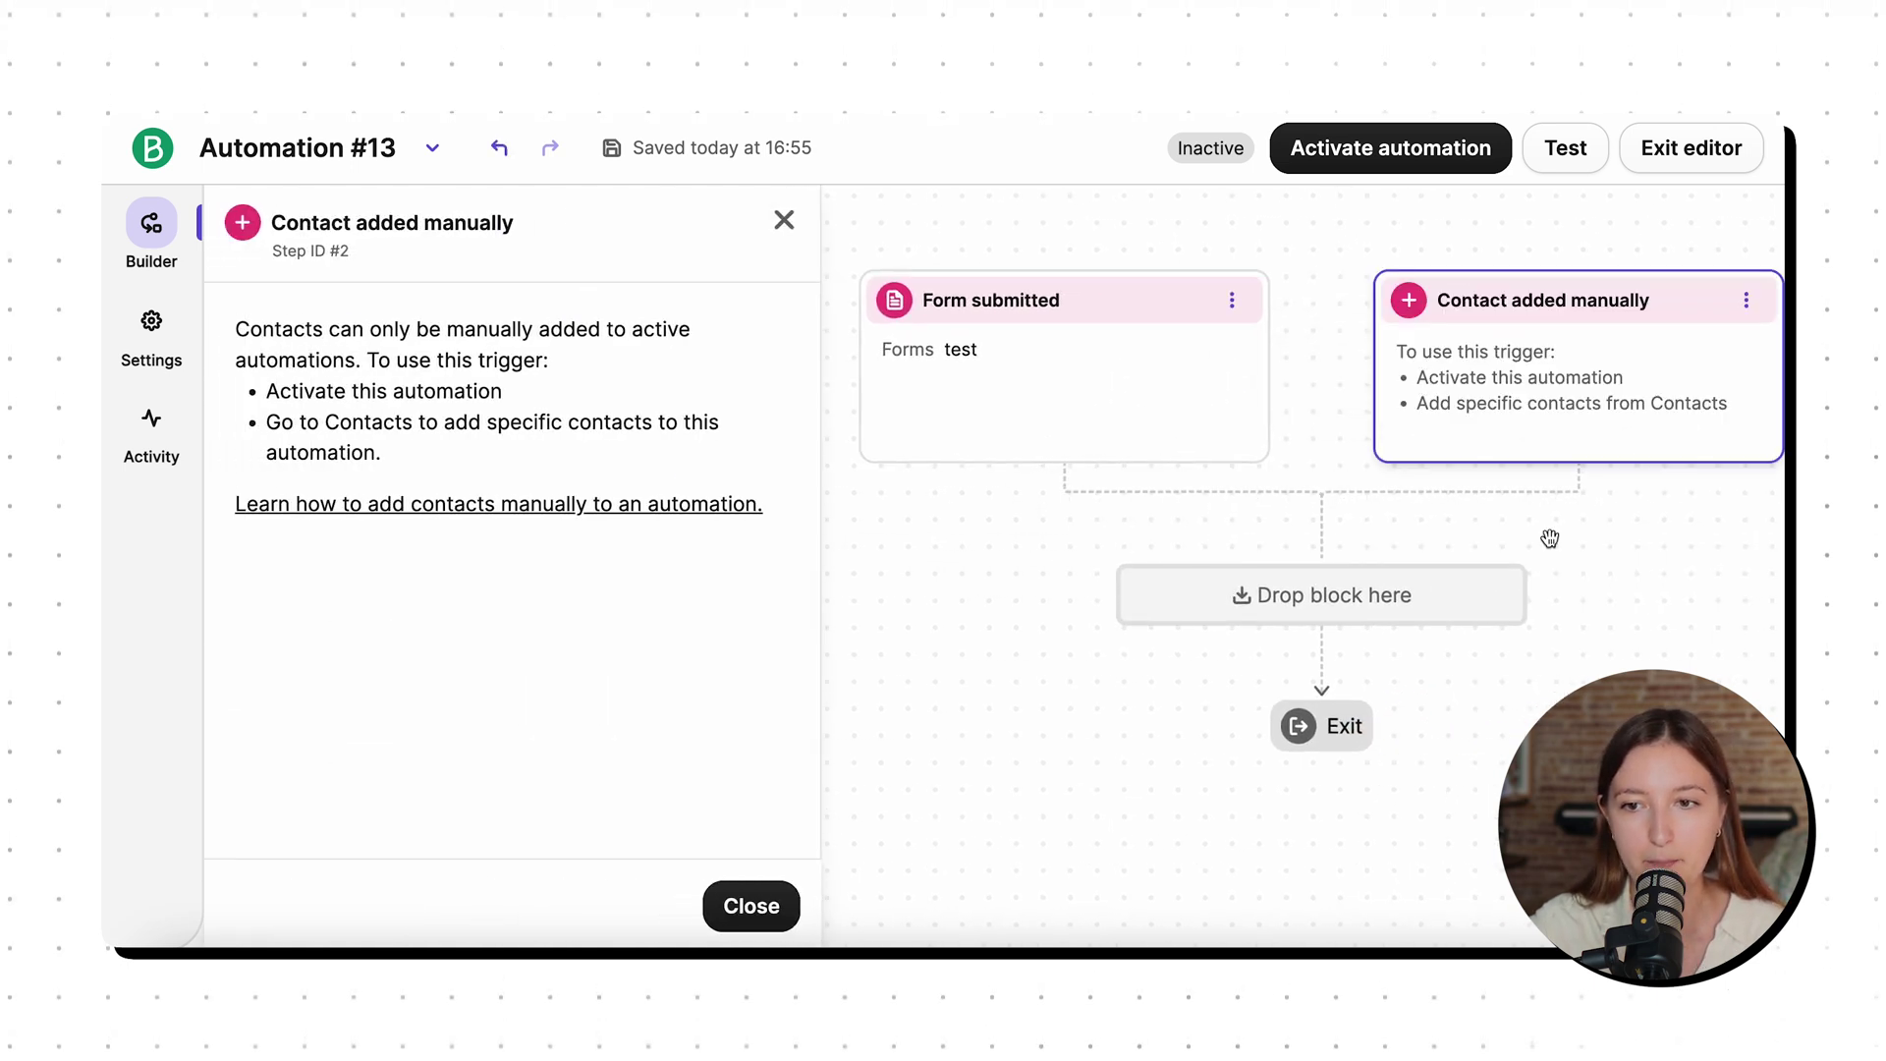
left_click(749, 902)
left_click_drag(1584, 510, 1506, 524)
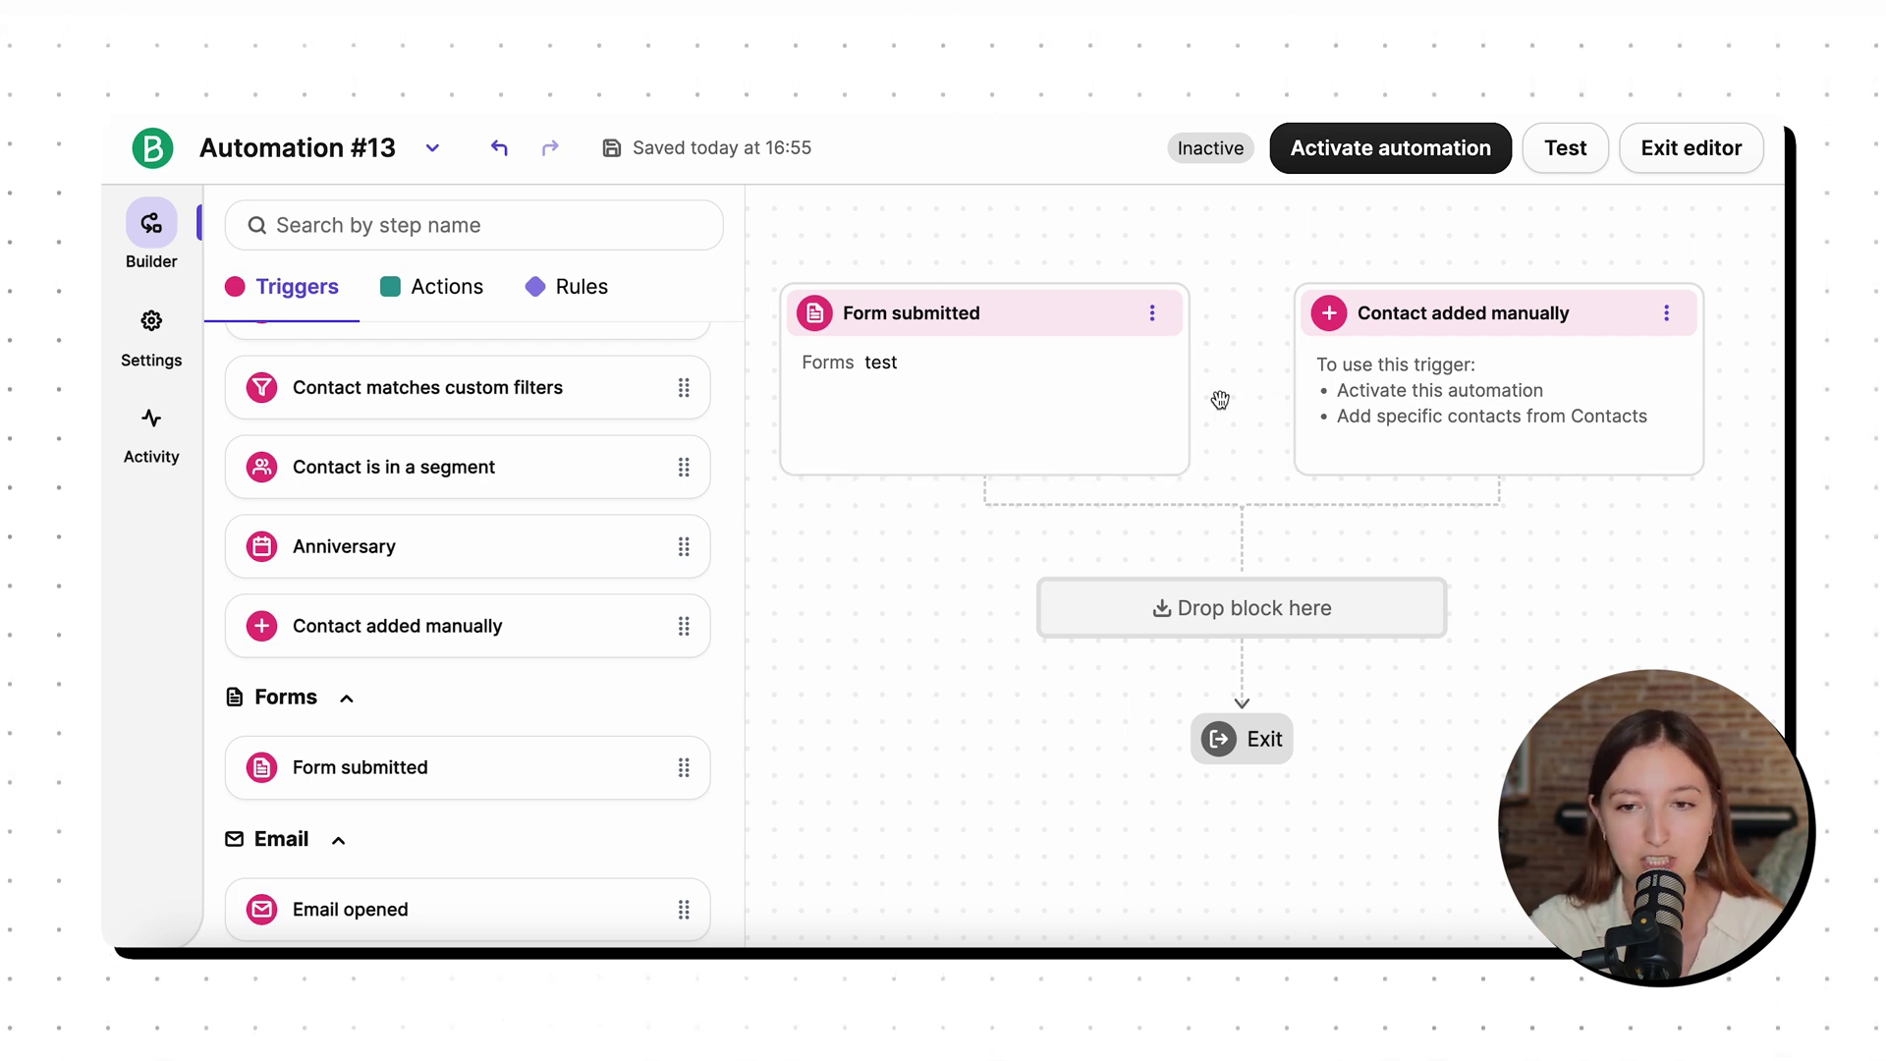
scroll(409, 538, "down", 4)
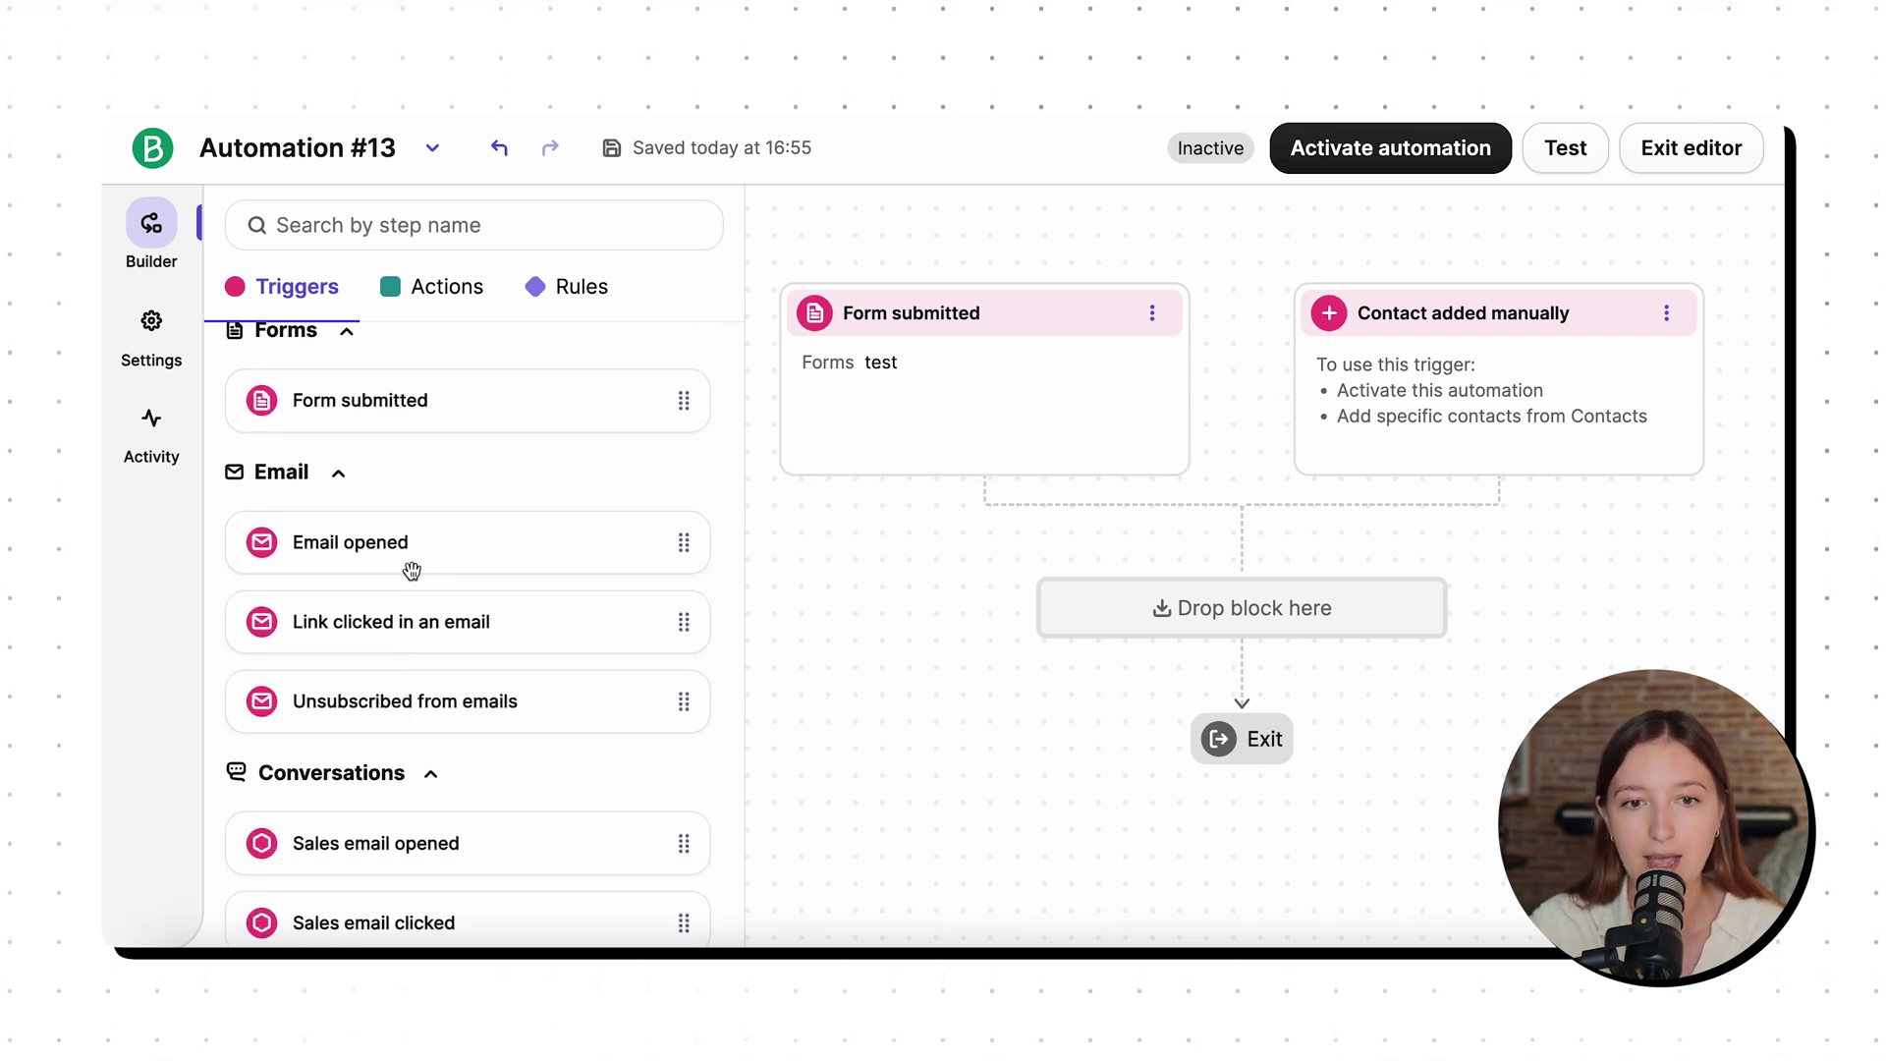
Add a Send an email action beneath the two triggers.
left_click(413, 285)
scroll(488, 652, "down", 3)
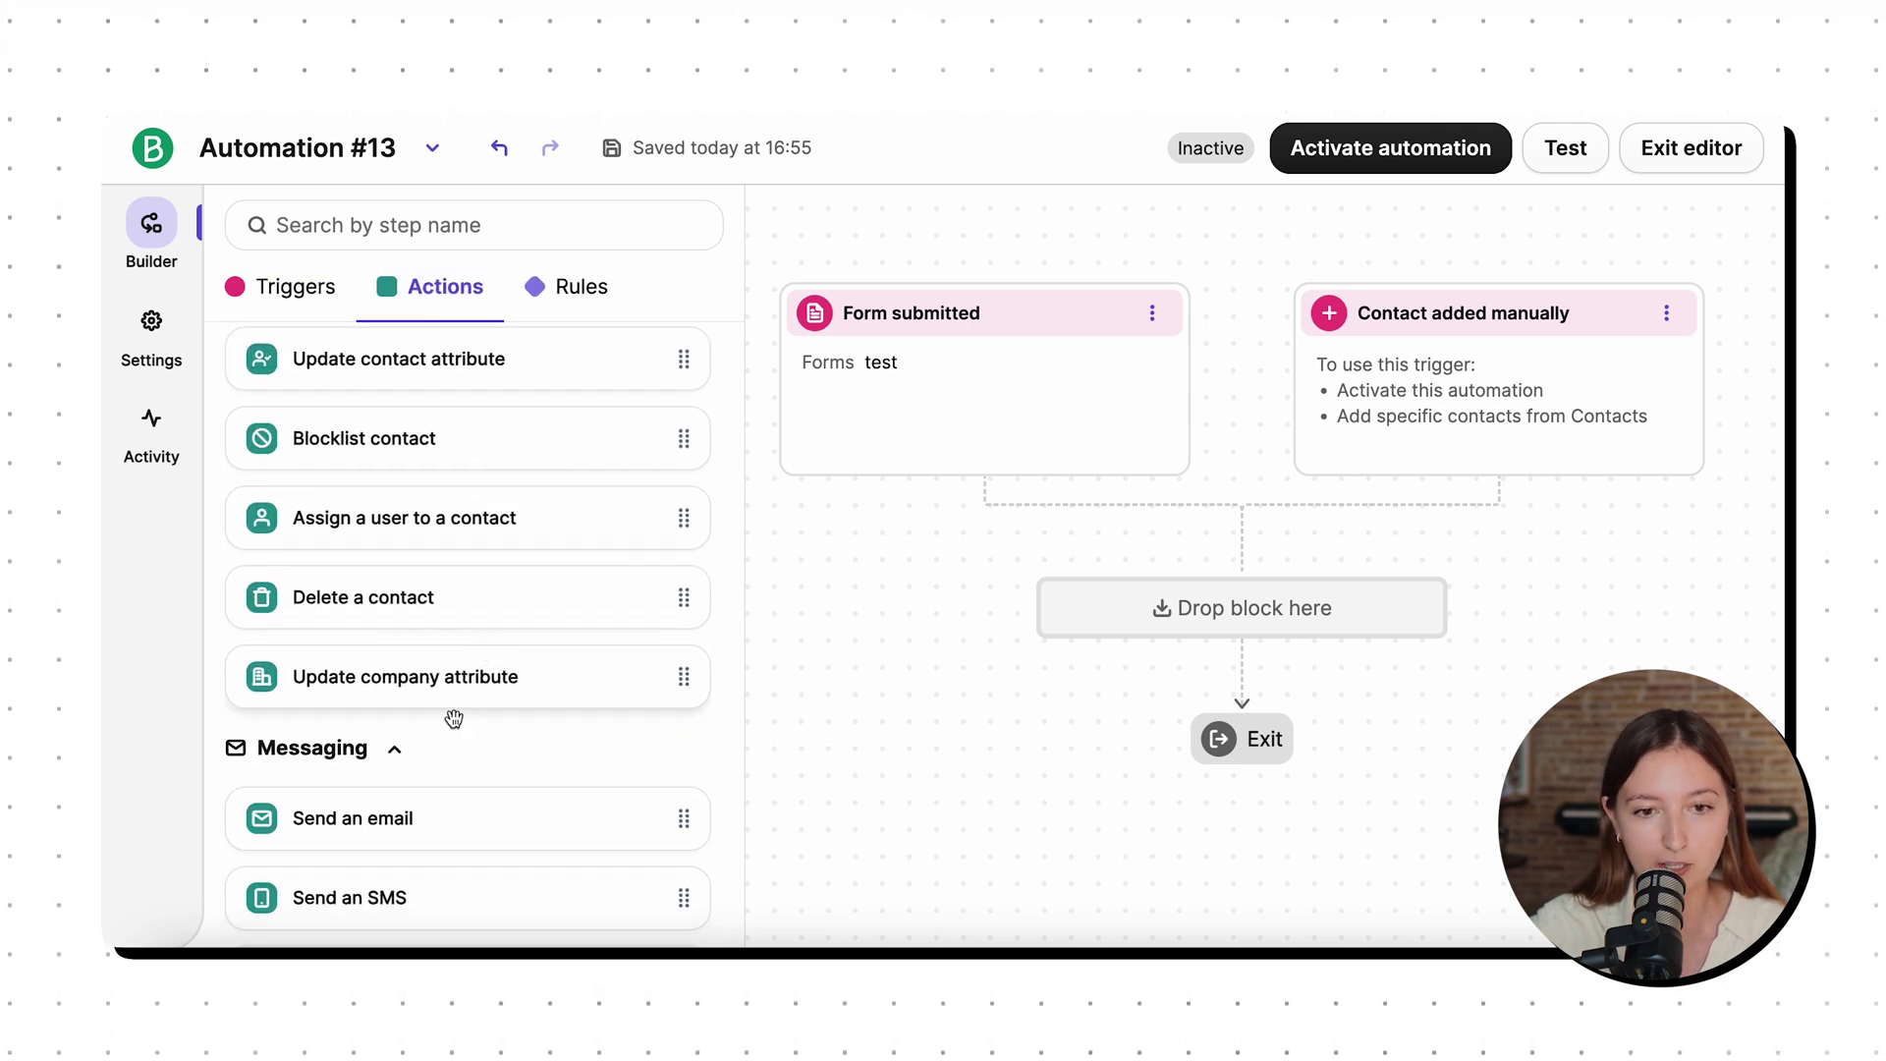
left_click_drag(444, 815, 1271, 625)
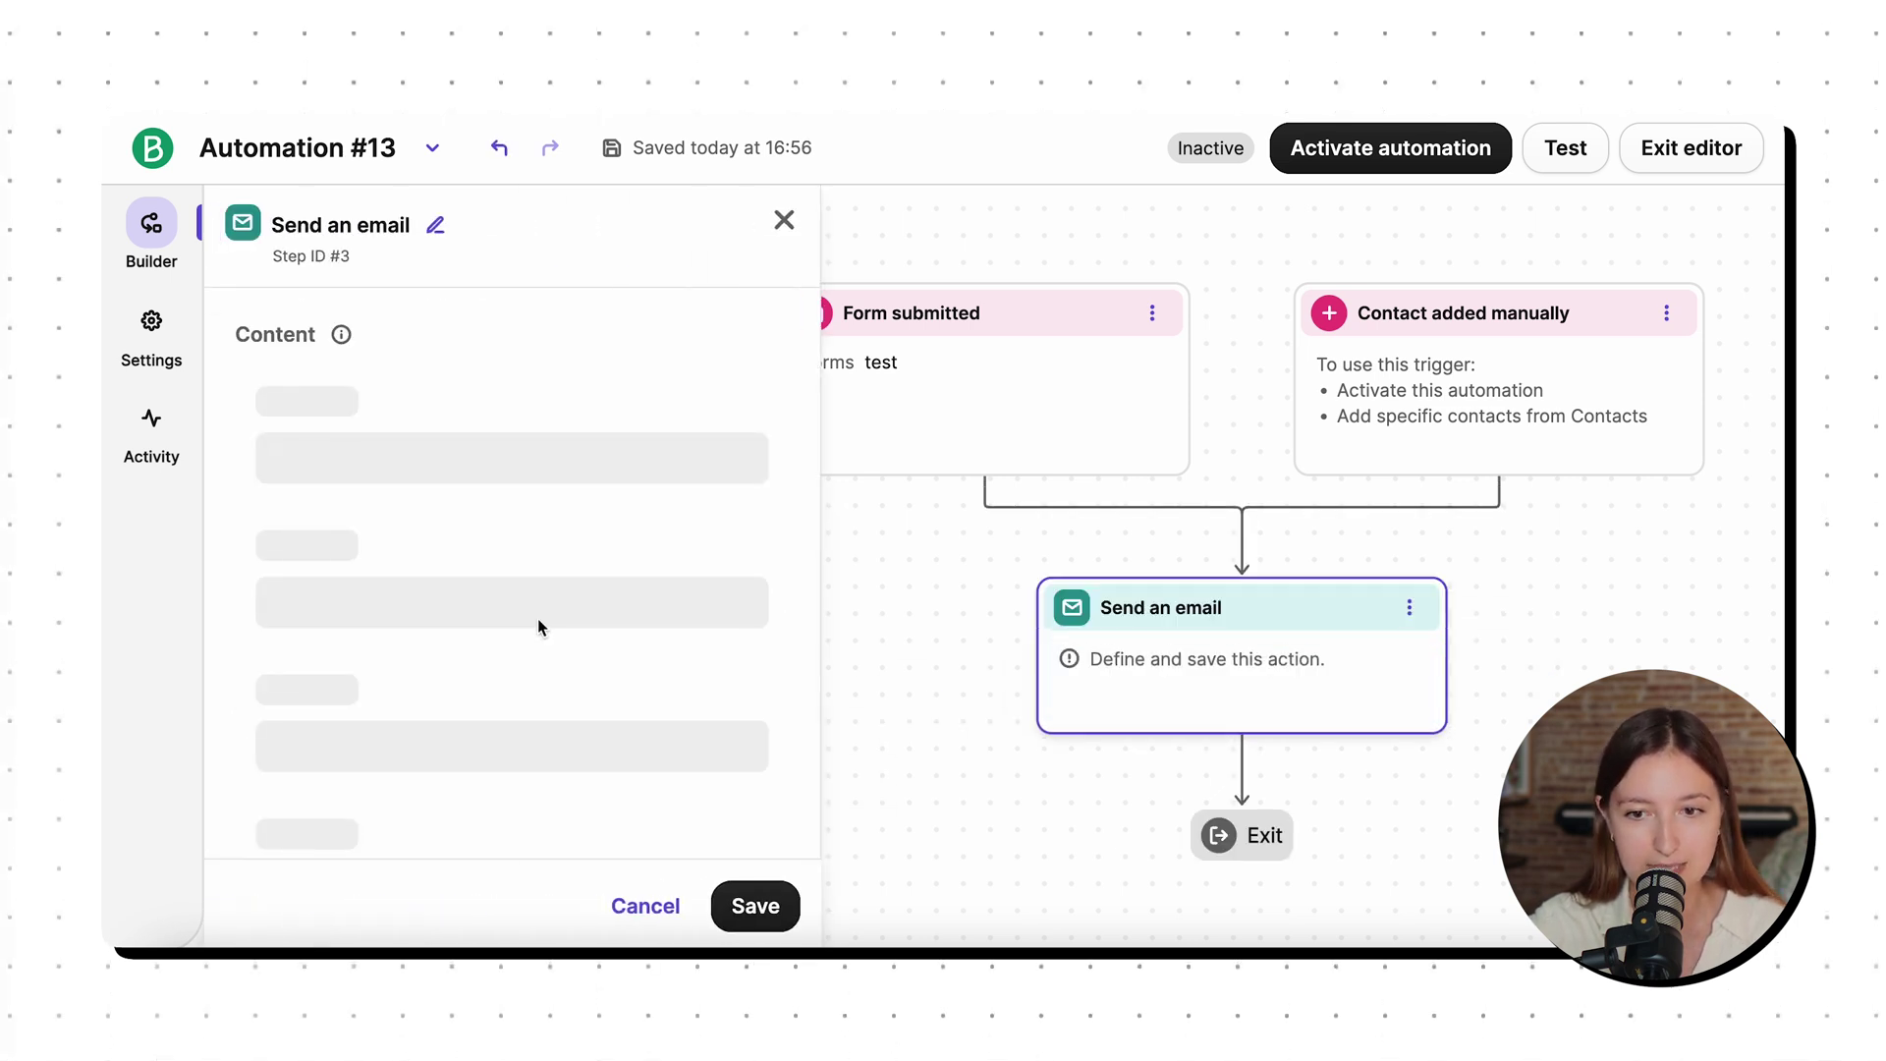
scroll(543, 614, "down", 2)
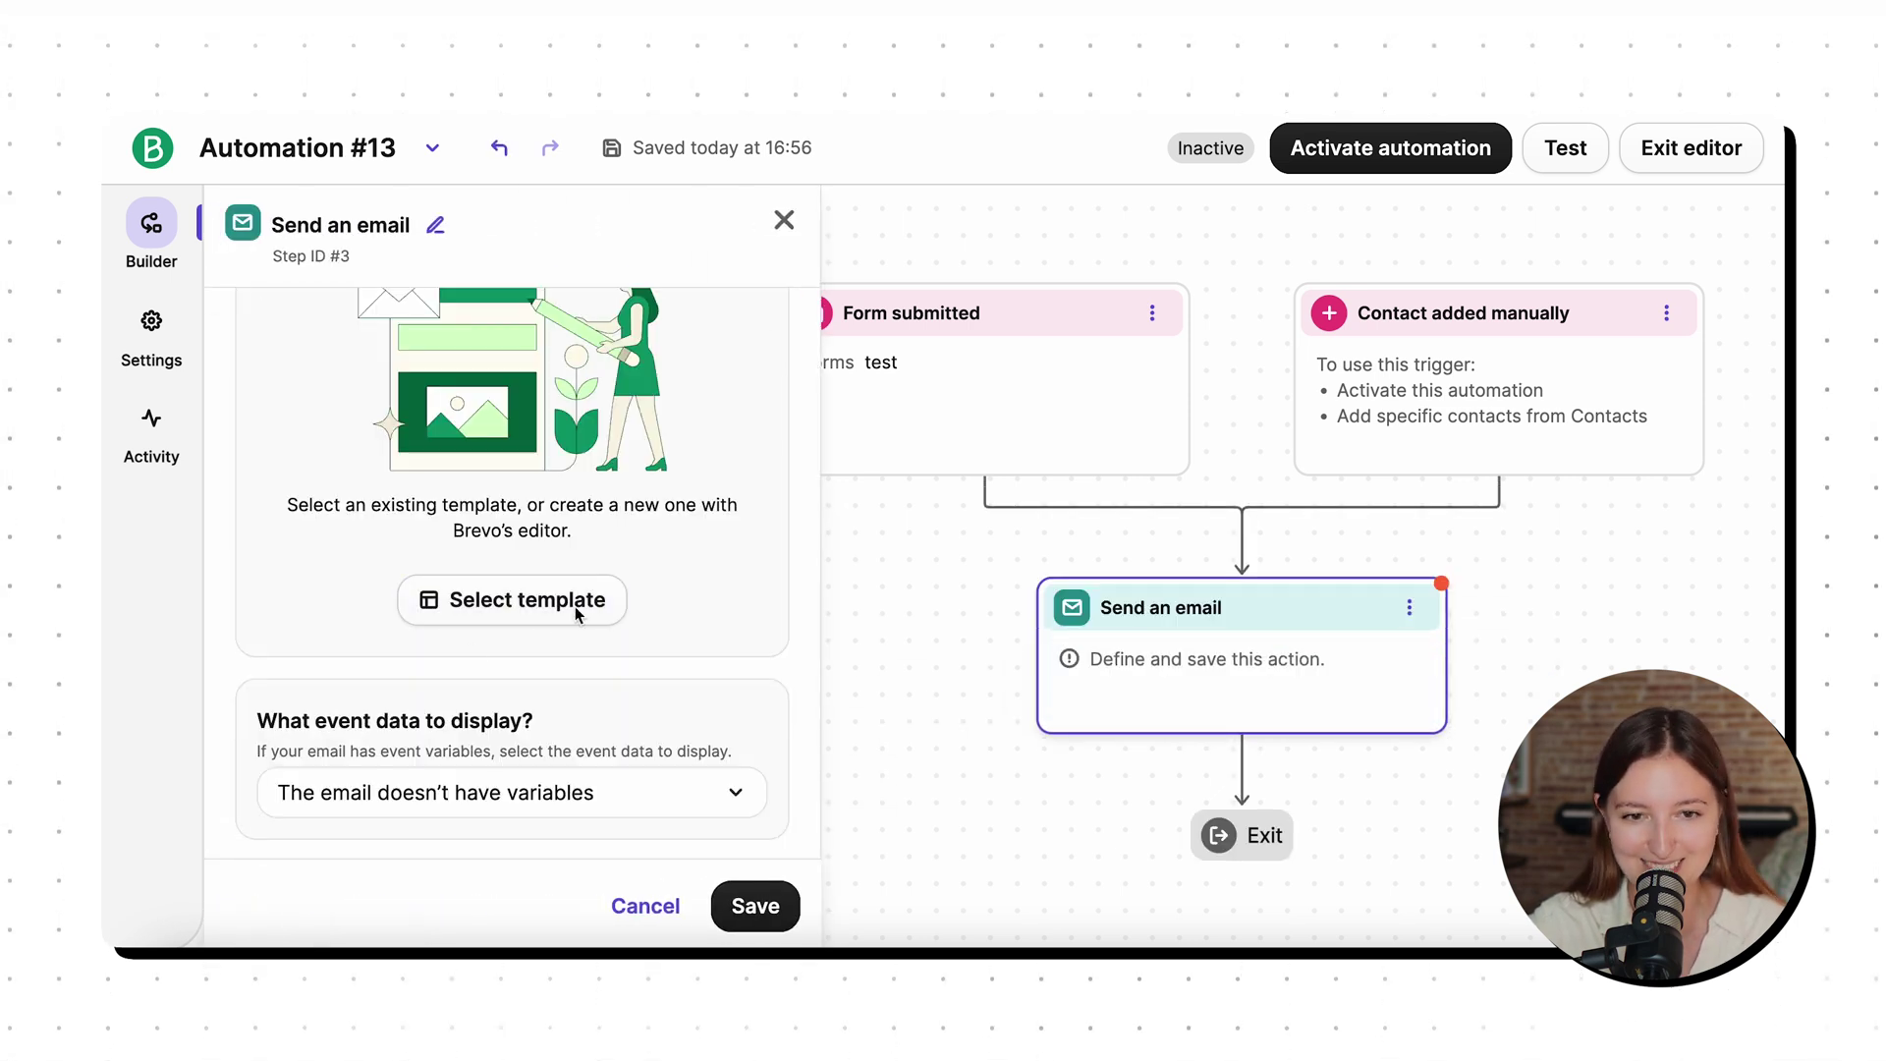
Preview the Basic templates' Default template and use it as the email's design.
left_click(559, 590)
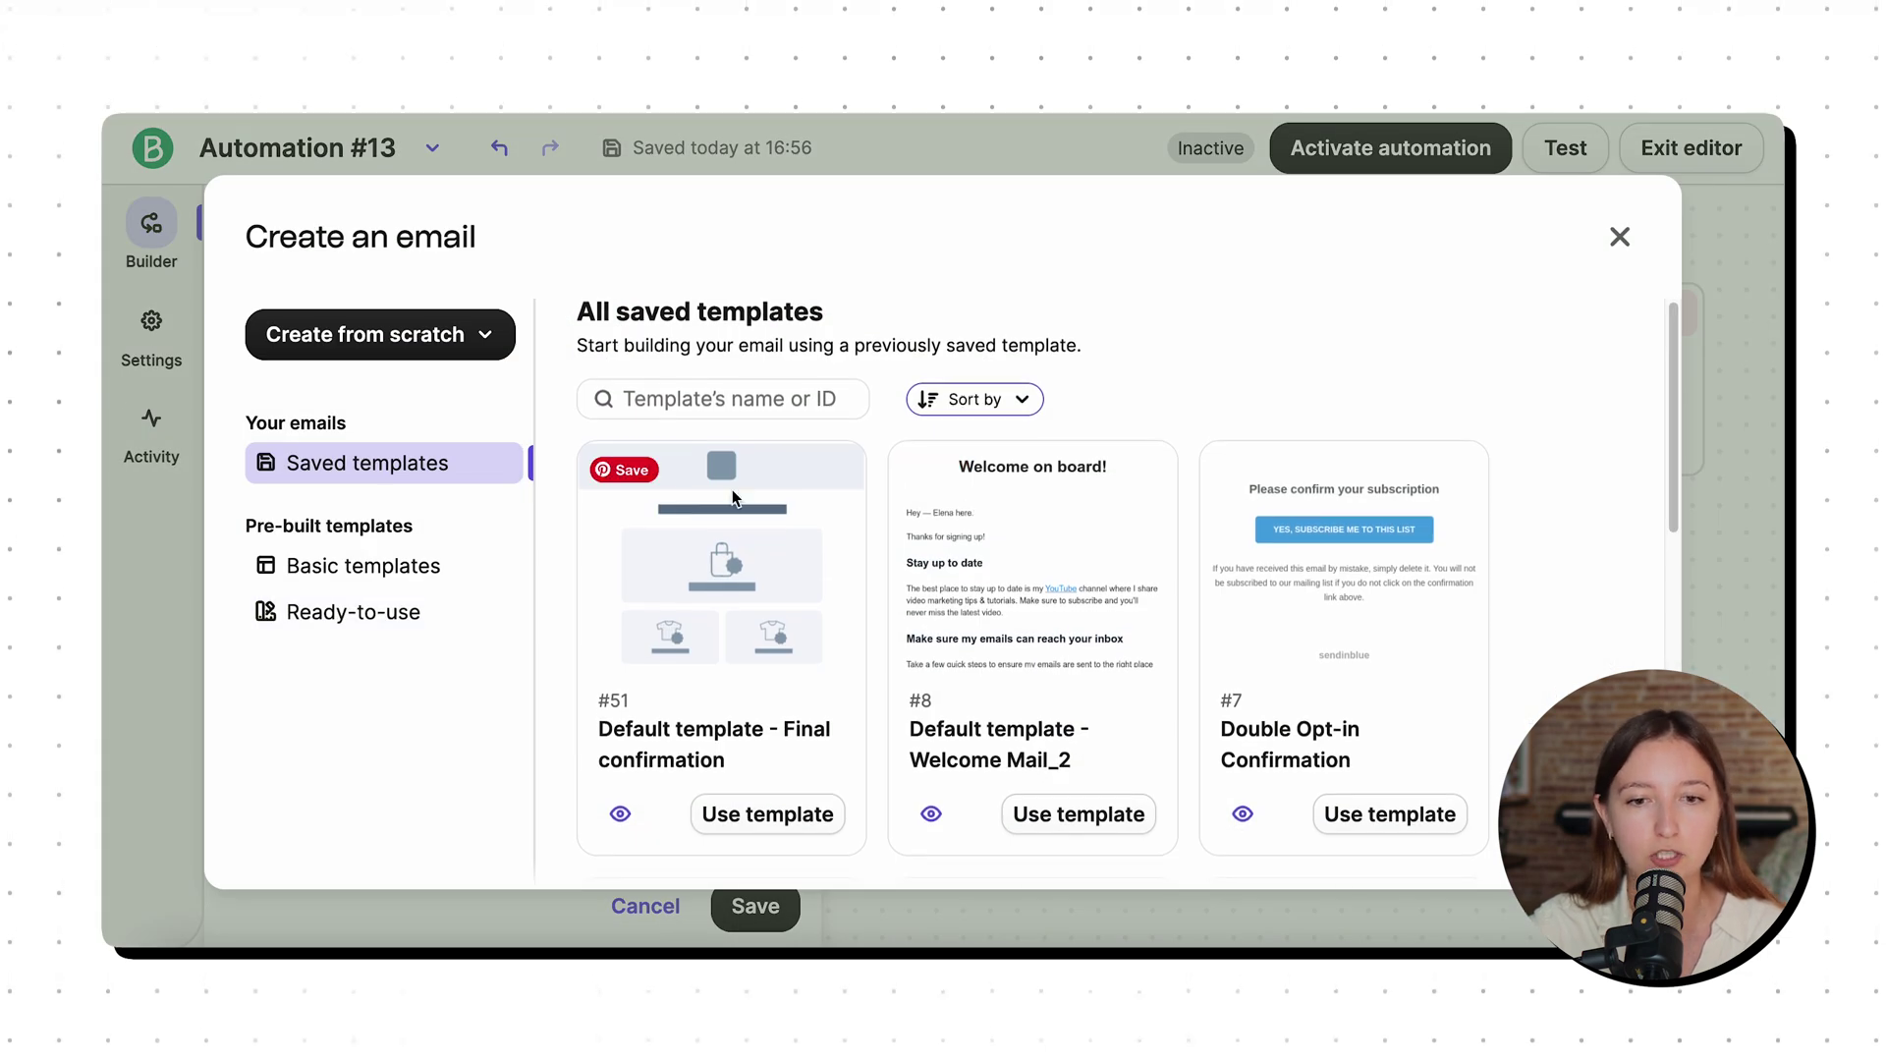
left_click(393, 577)
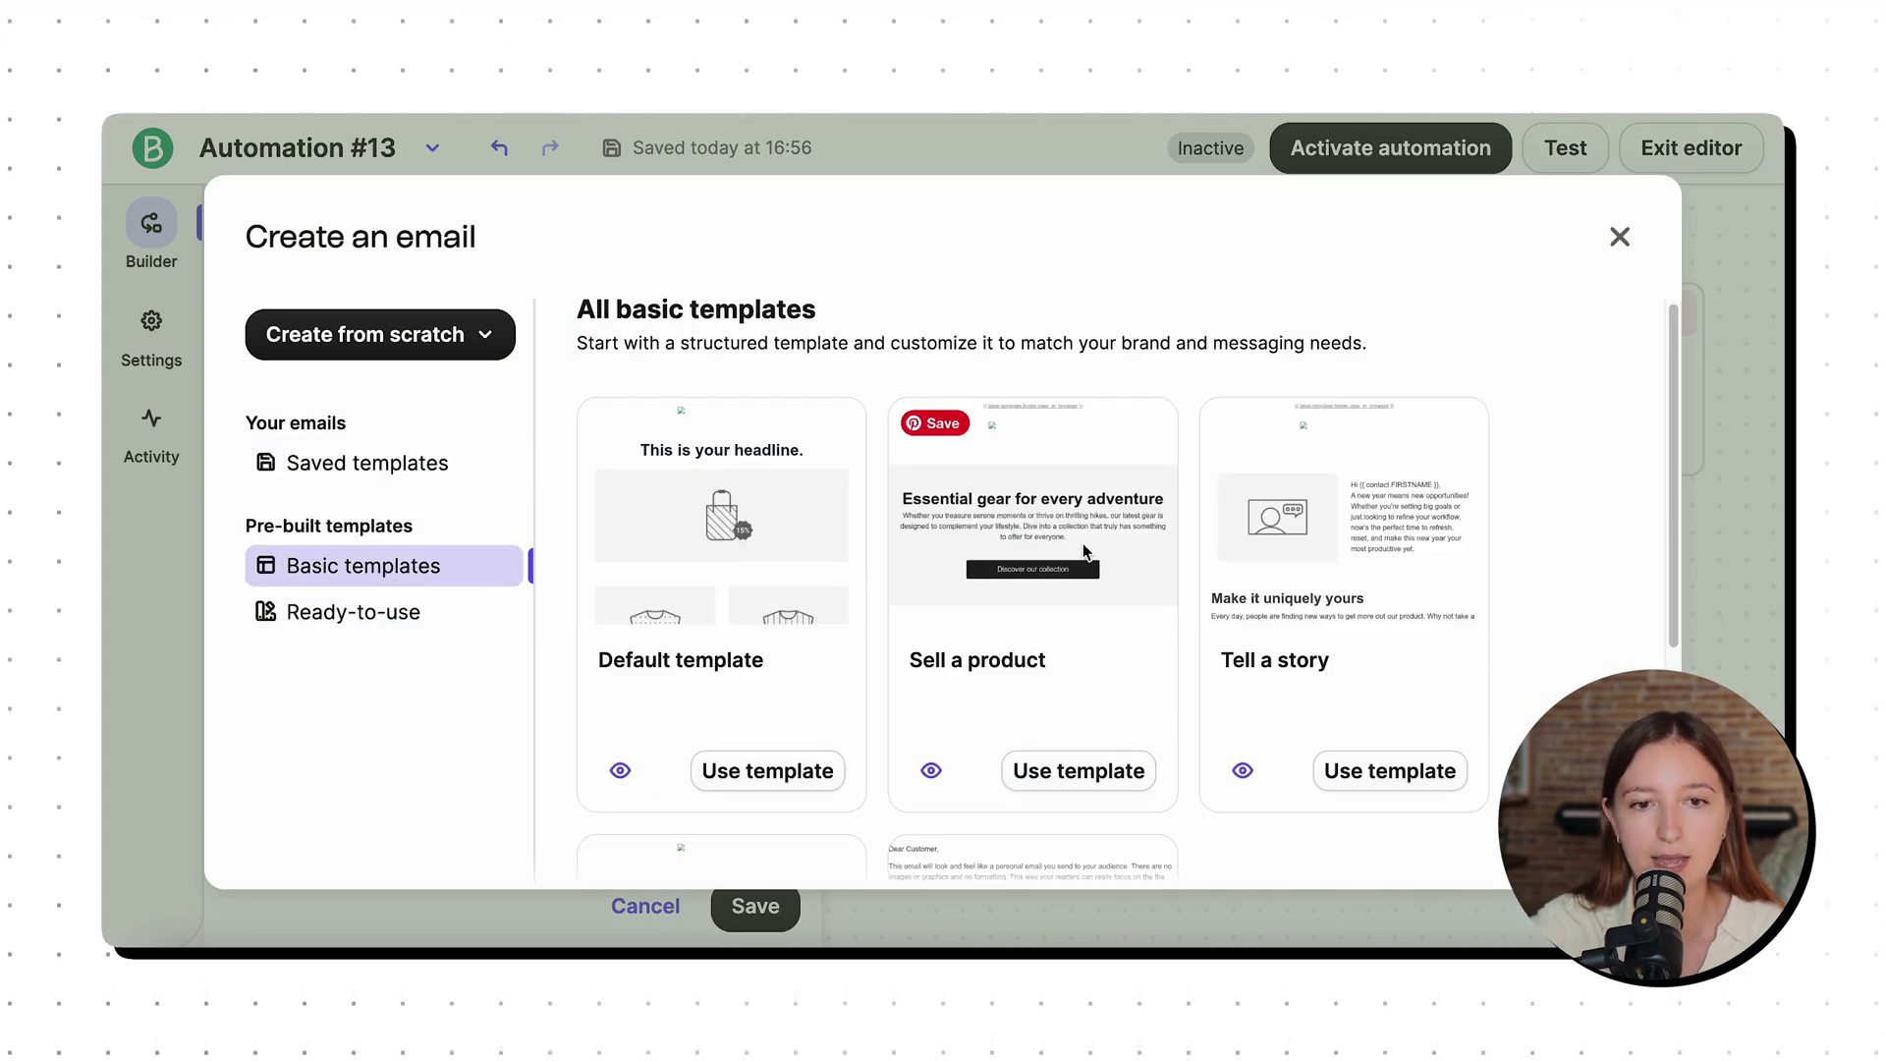
scroll(896, 596, "down", 1)
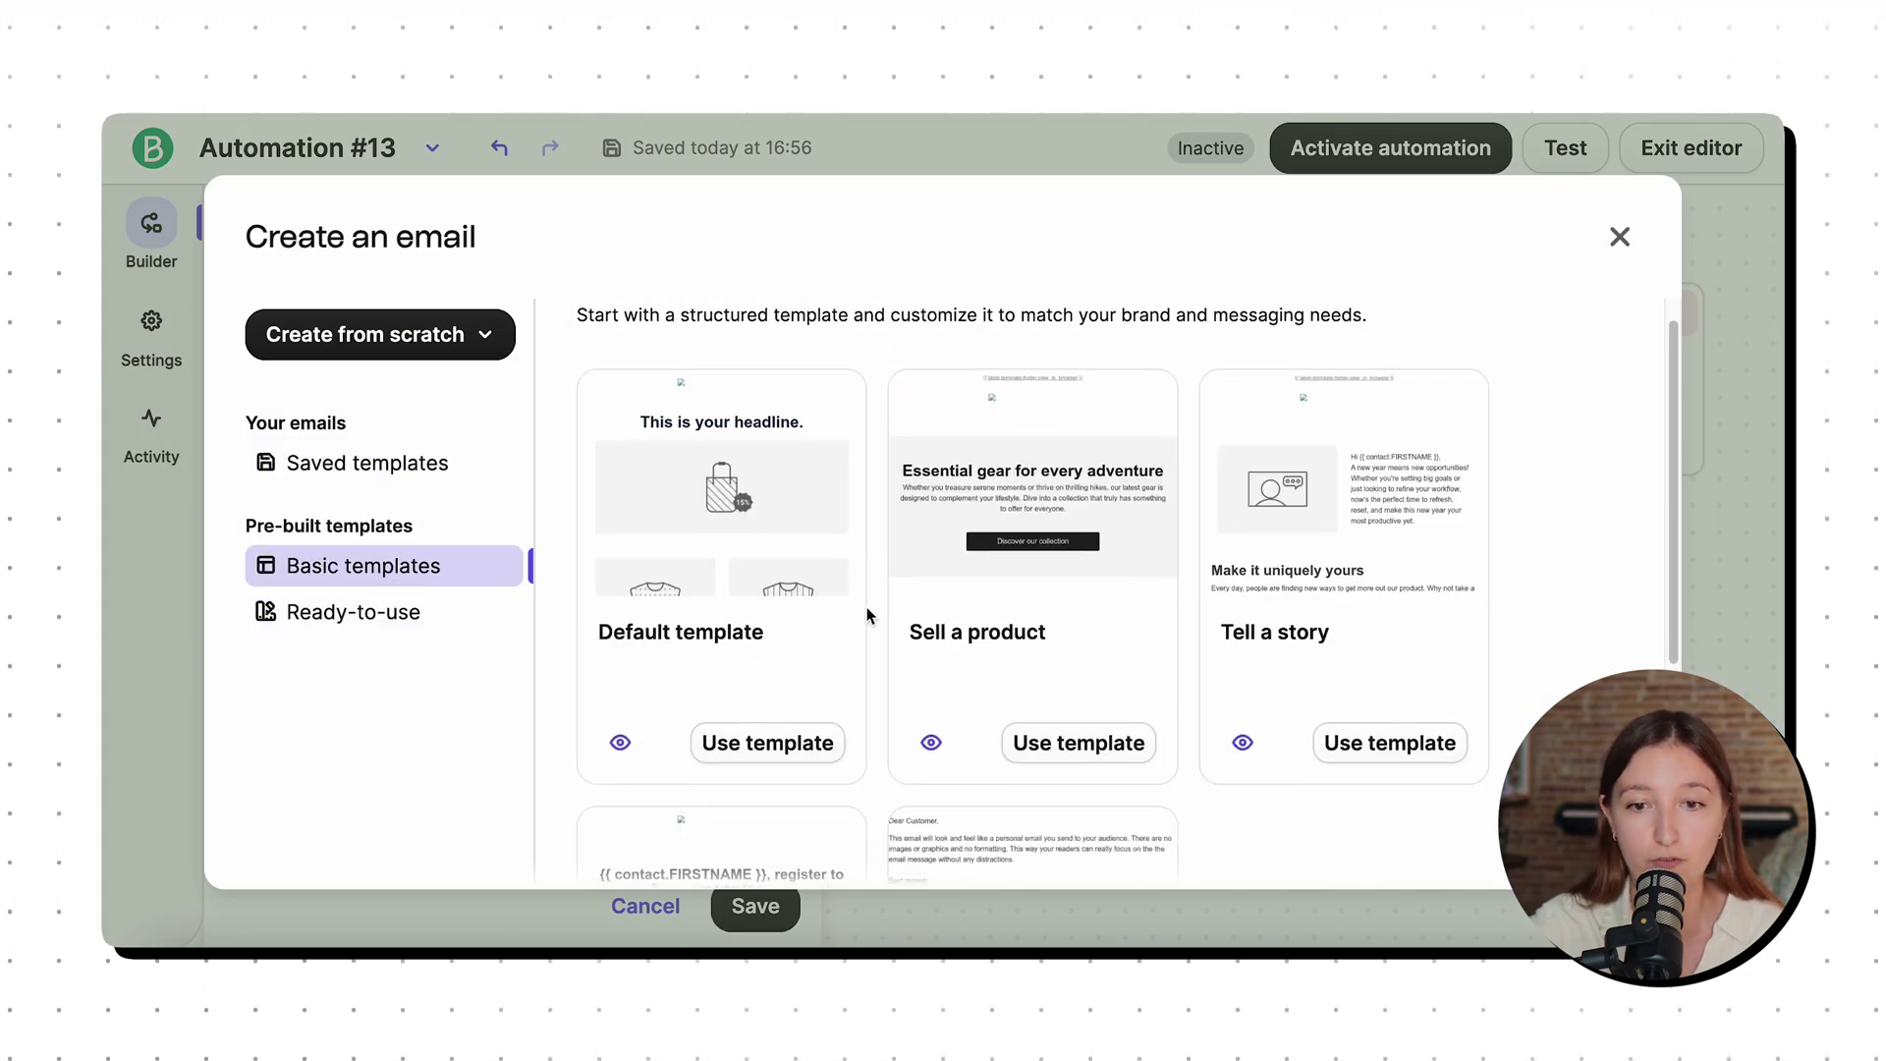
left_click(618, 732)
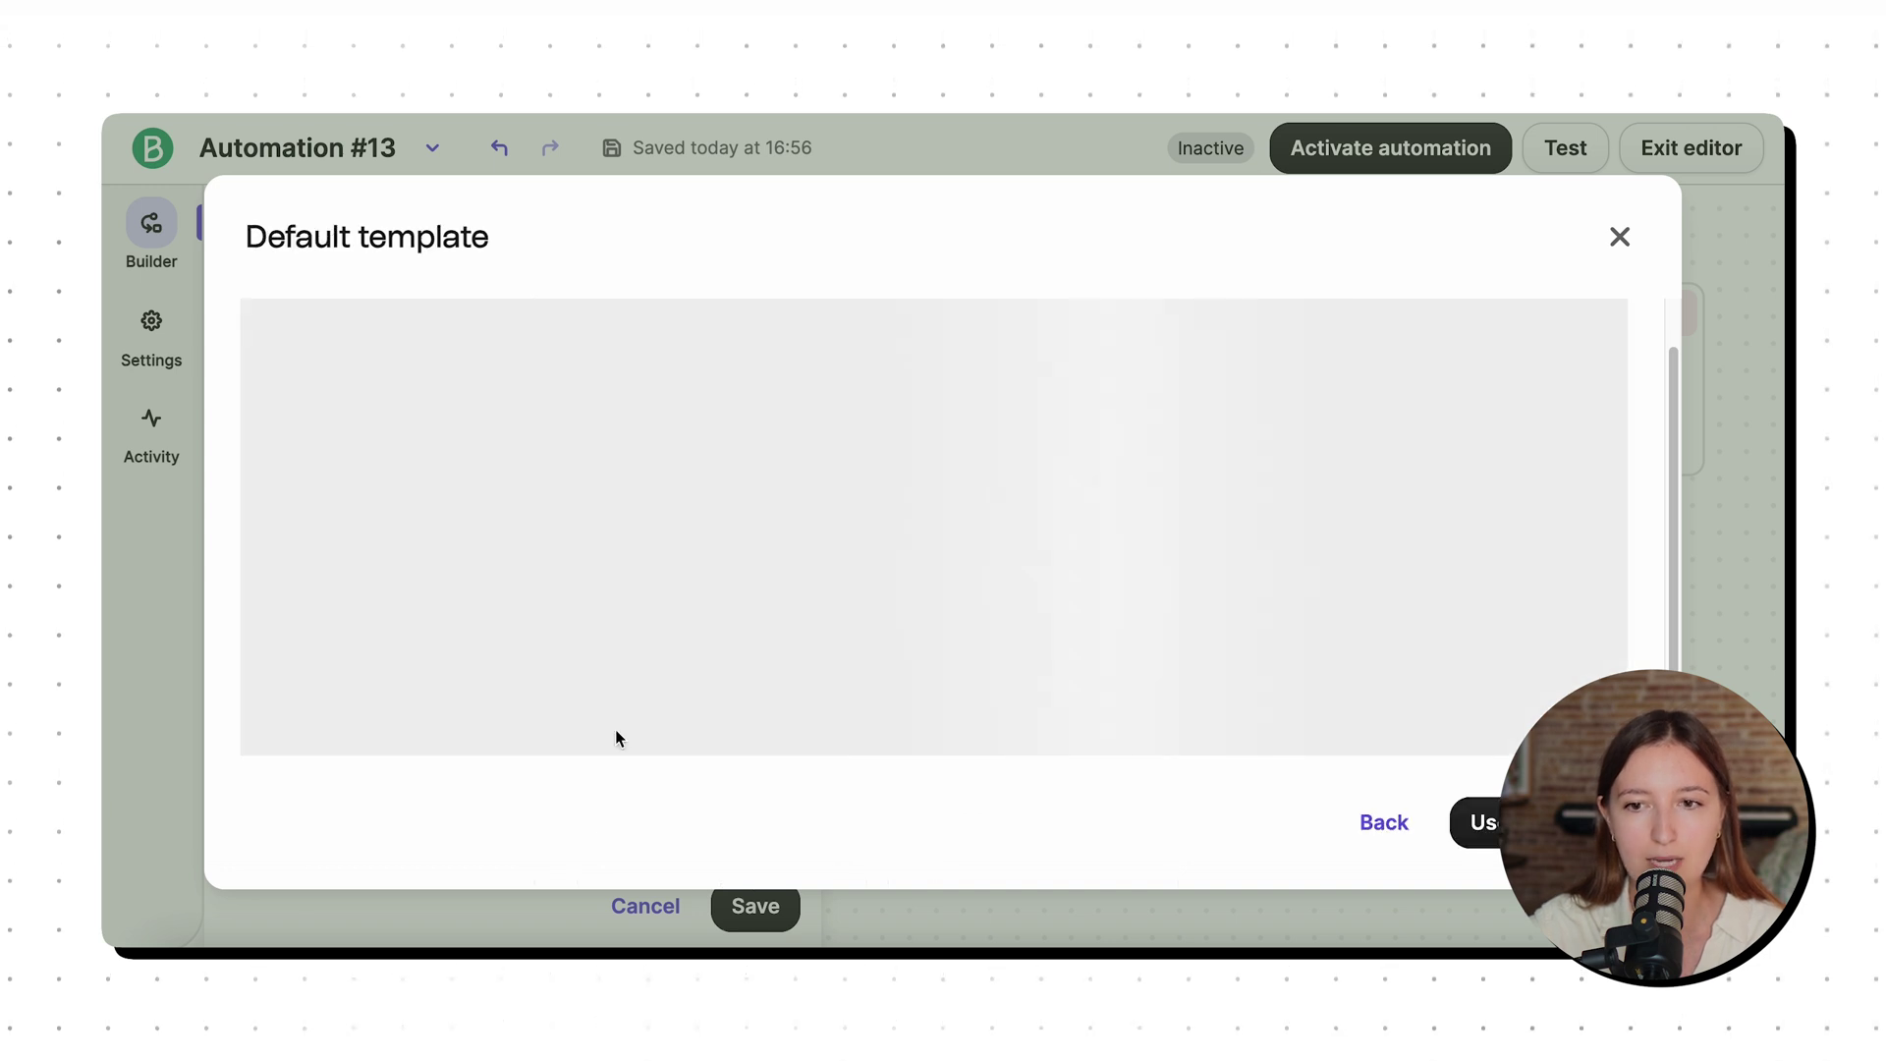
scroll(874, 538, "down", 10)
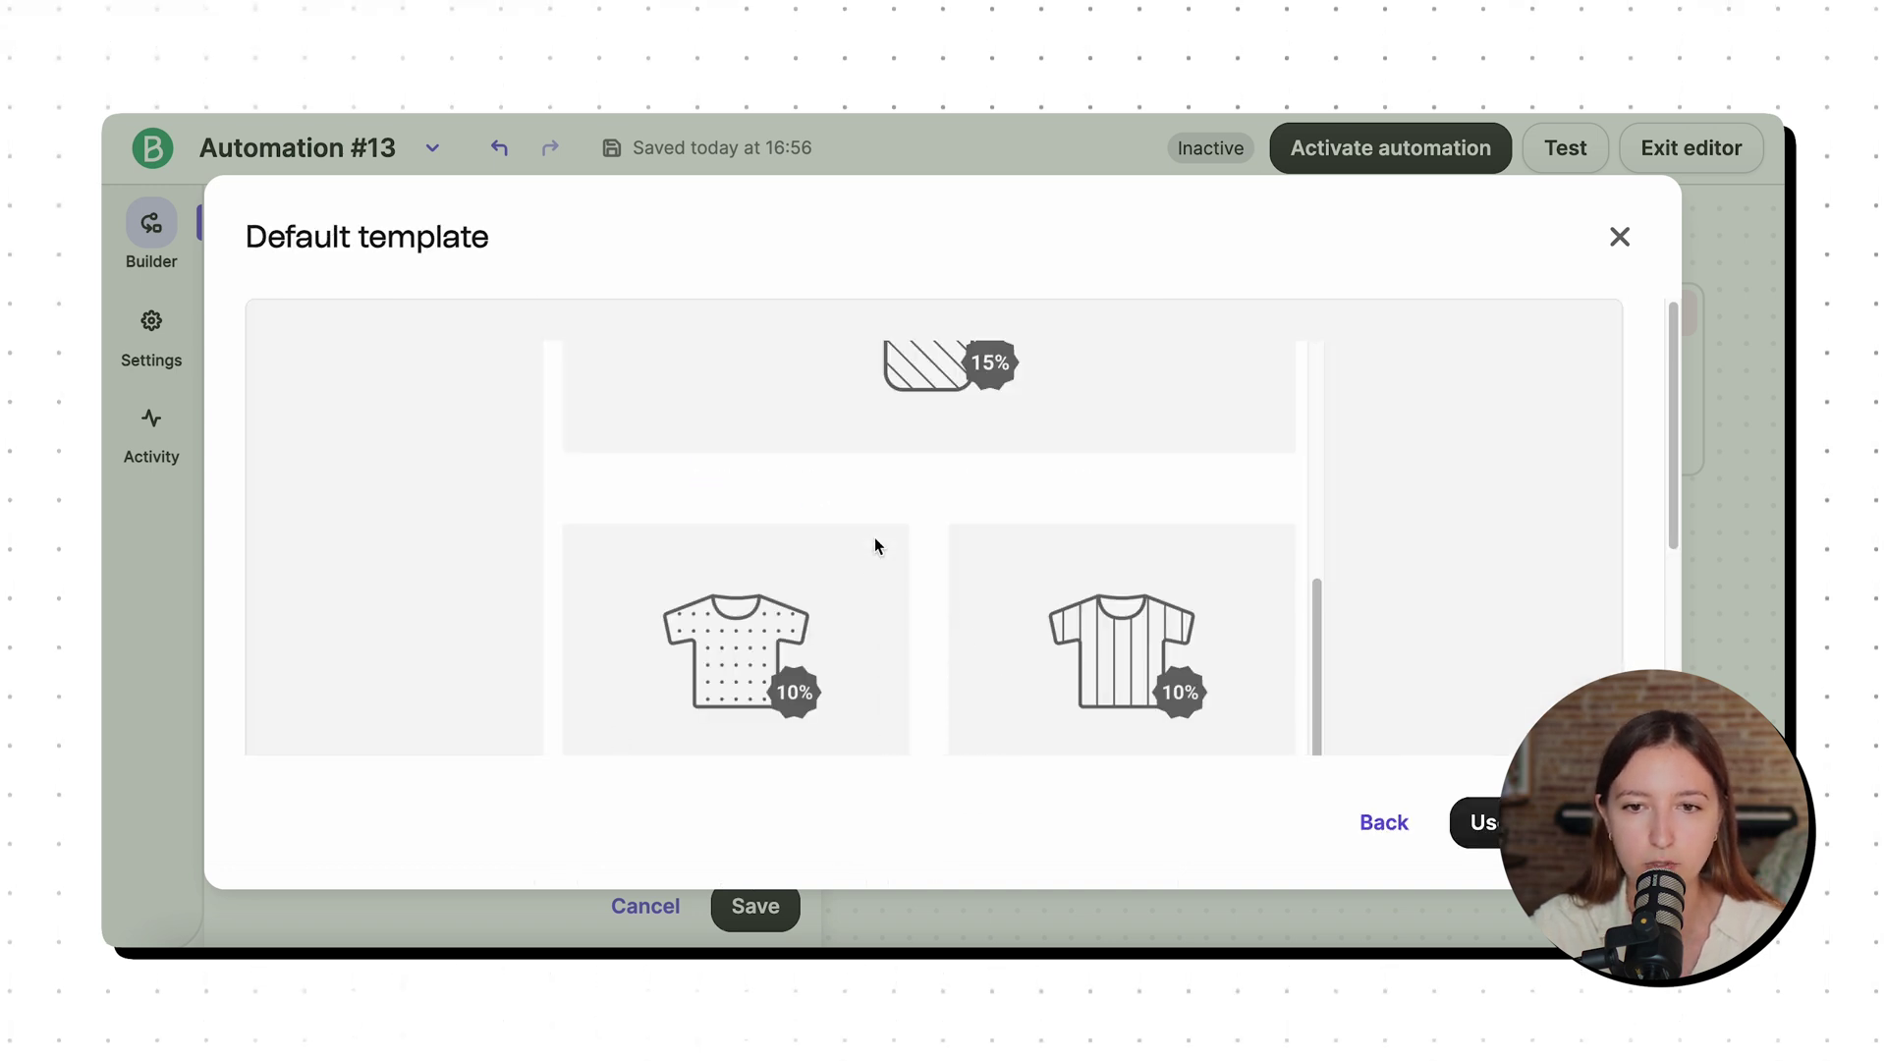
scroll(864, 567, "down", 3)
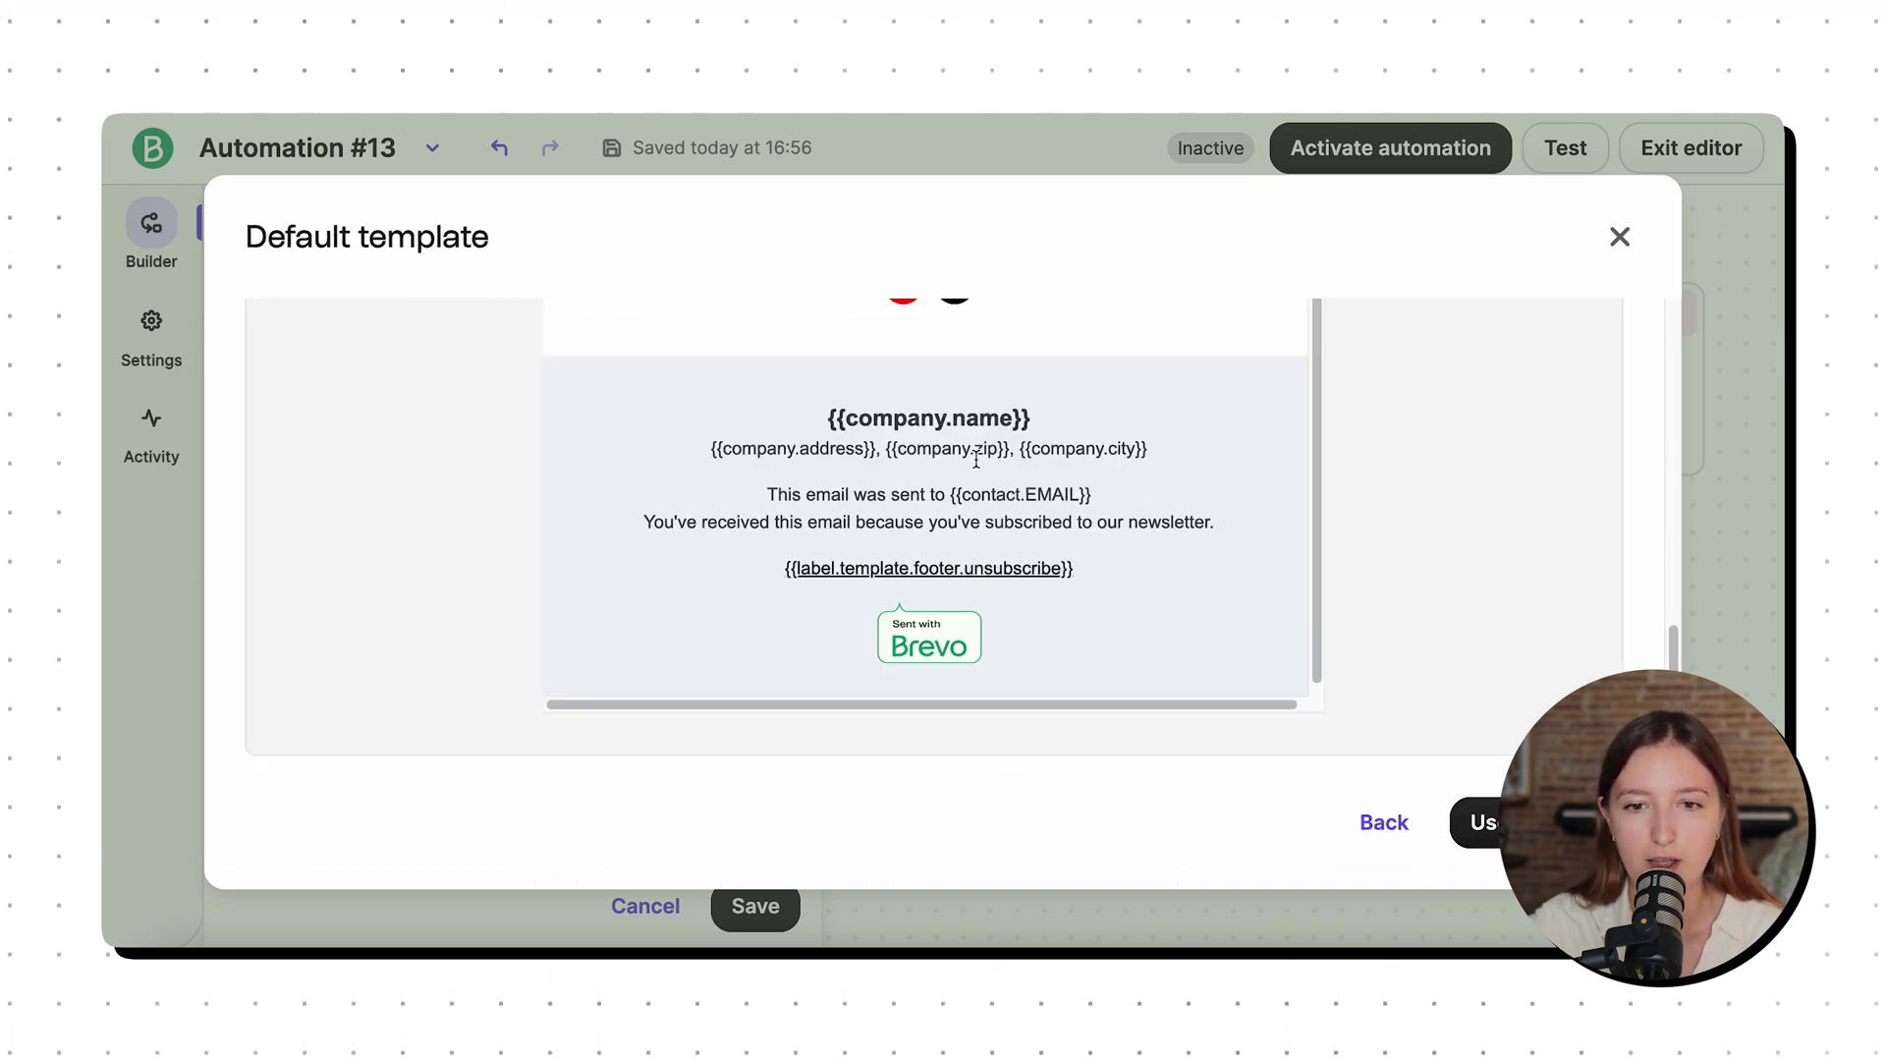
scroll(976, 467, "up", 3)
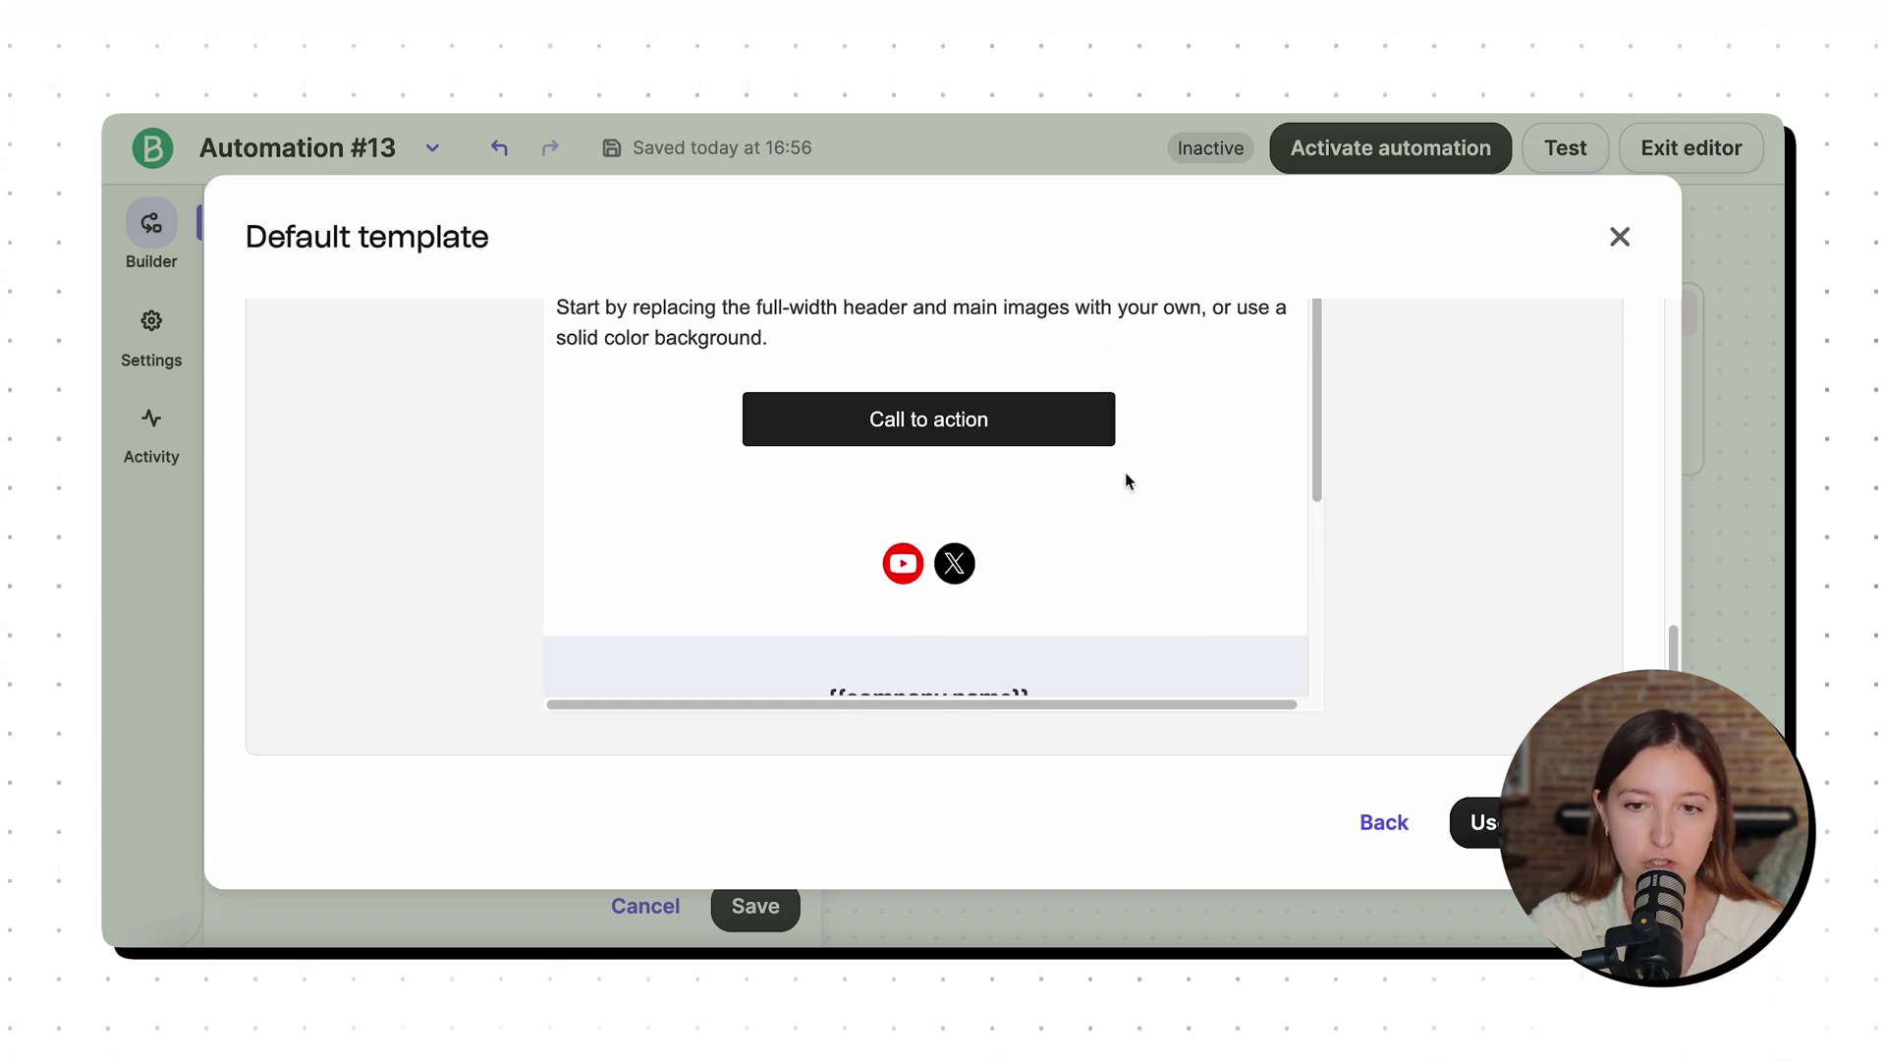
left_click(1492, 827)
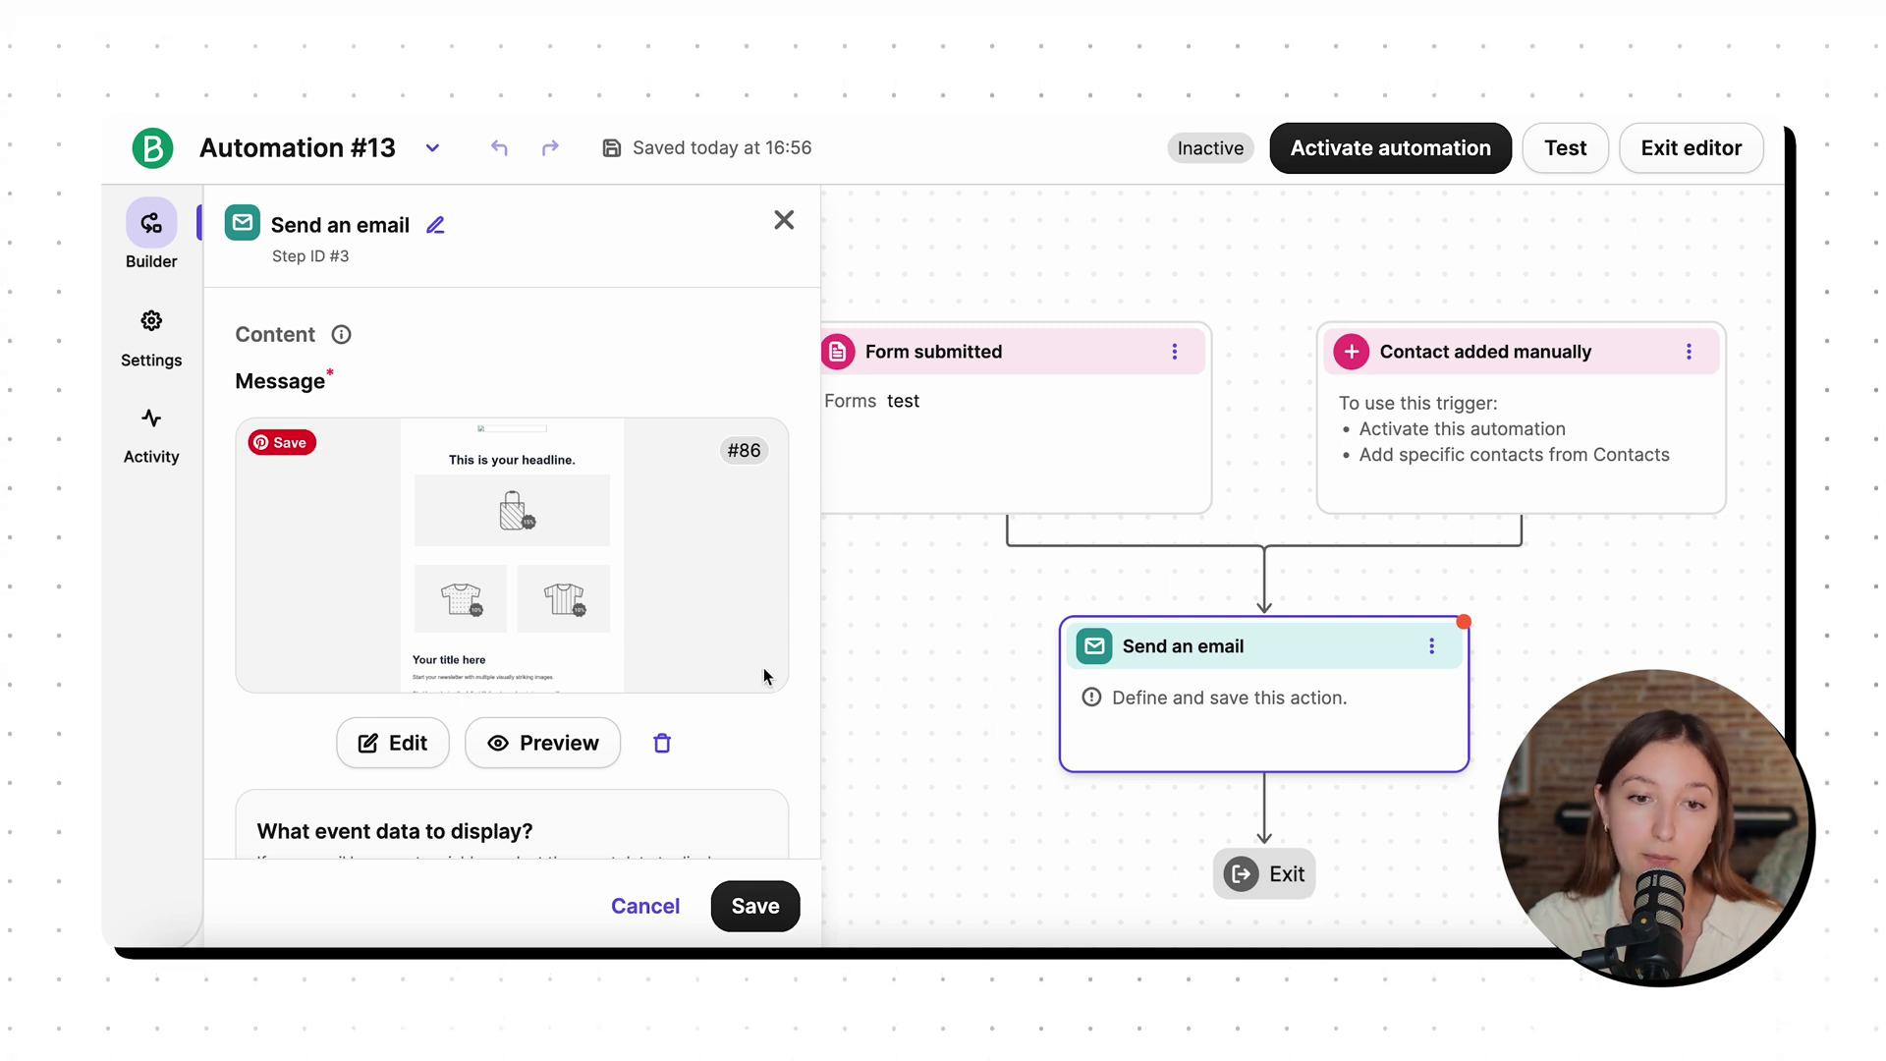
Replace the subject line with 'Here is your CV template,', fixing the VC typo.
scroll(668, 732, "down", 4)
scroll(654, 732, "down", 2)
left_click(608, 537)
left_click_drag(608, 537, 246, 534)
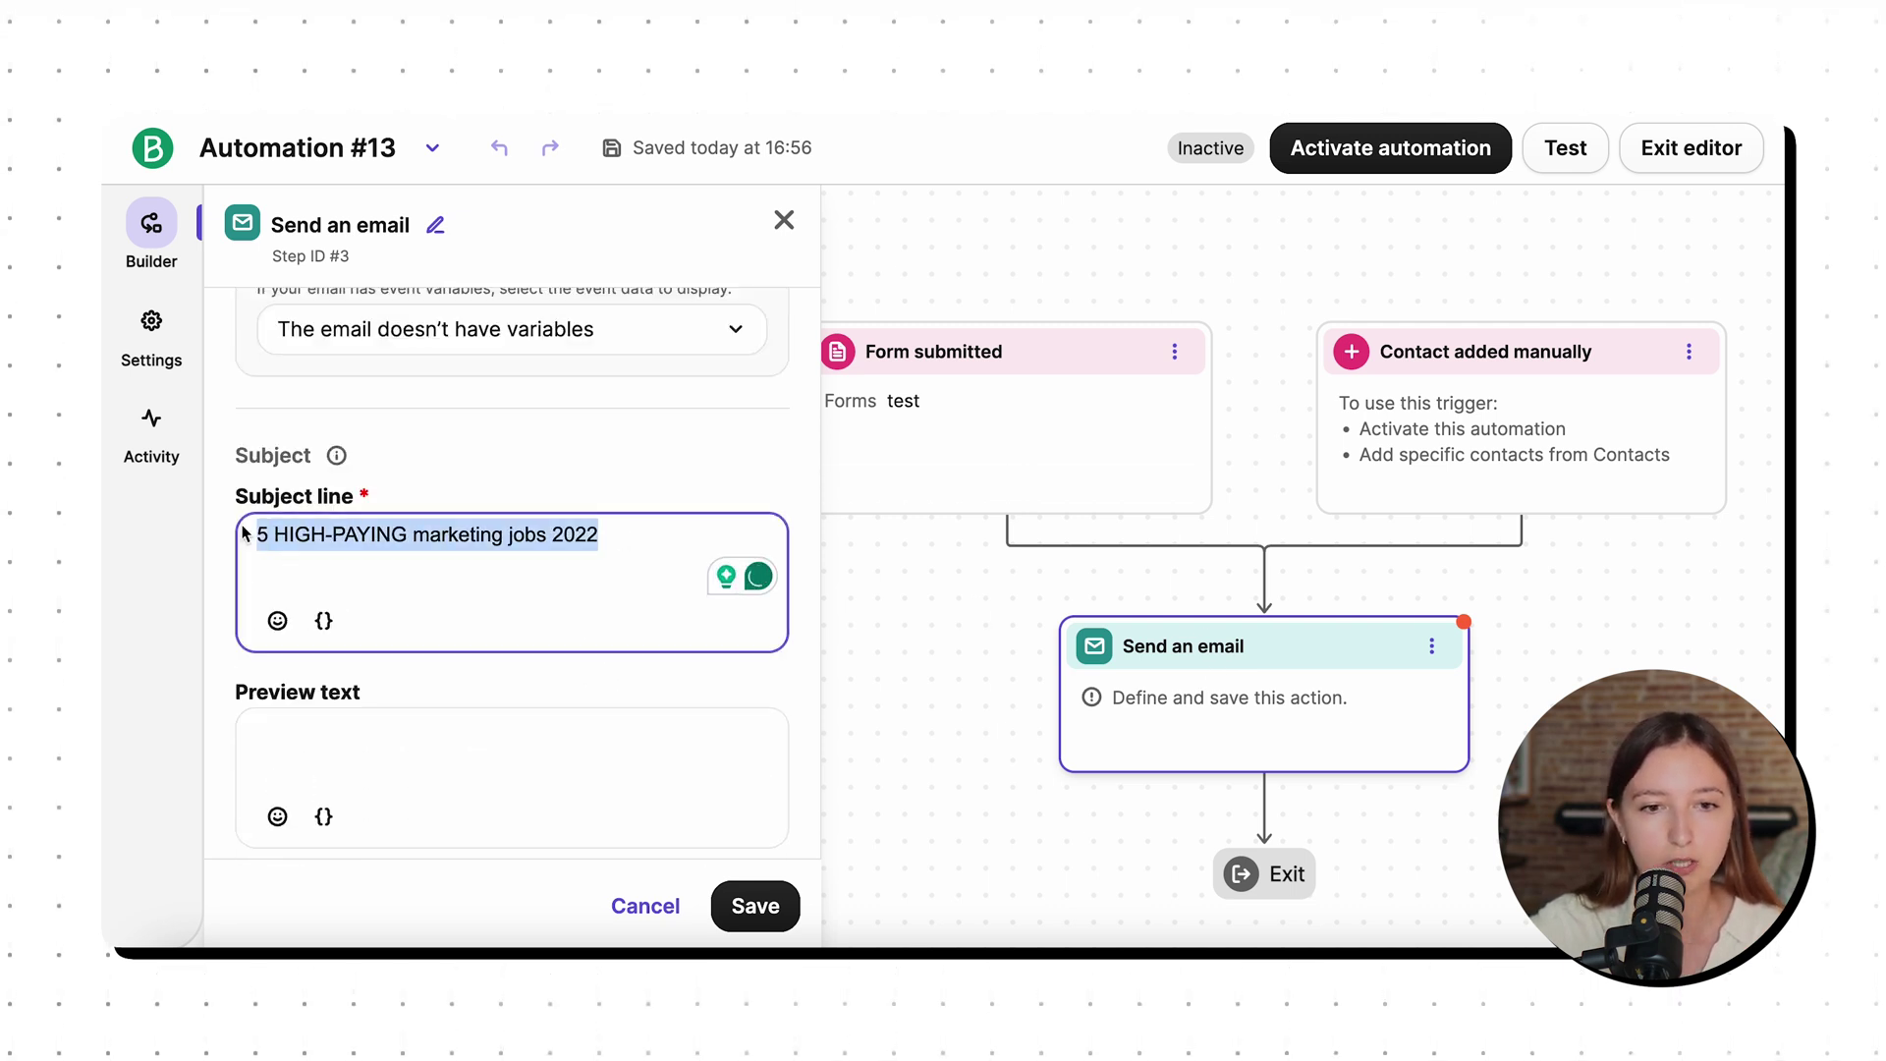
key("BackSpace")
type("Here ")
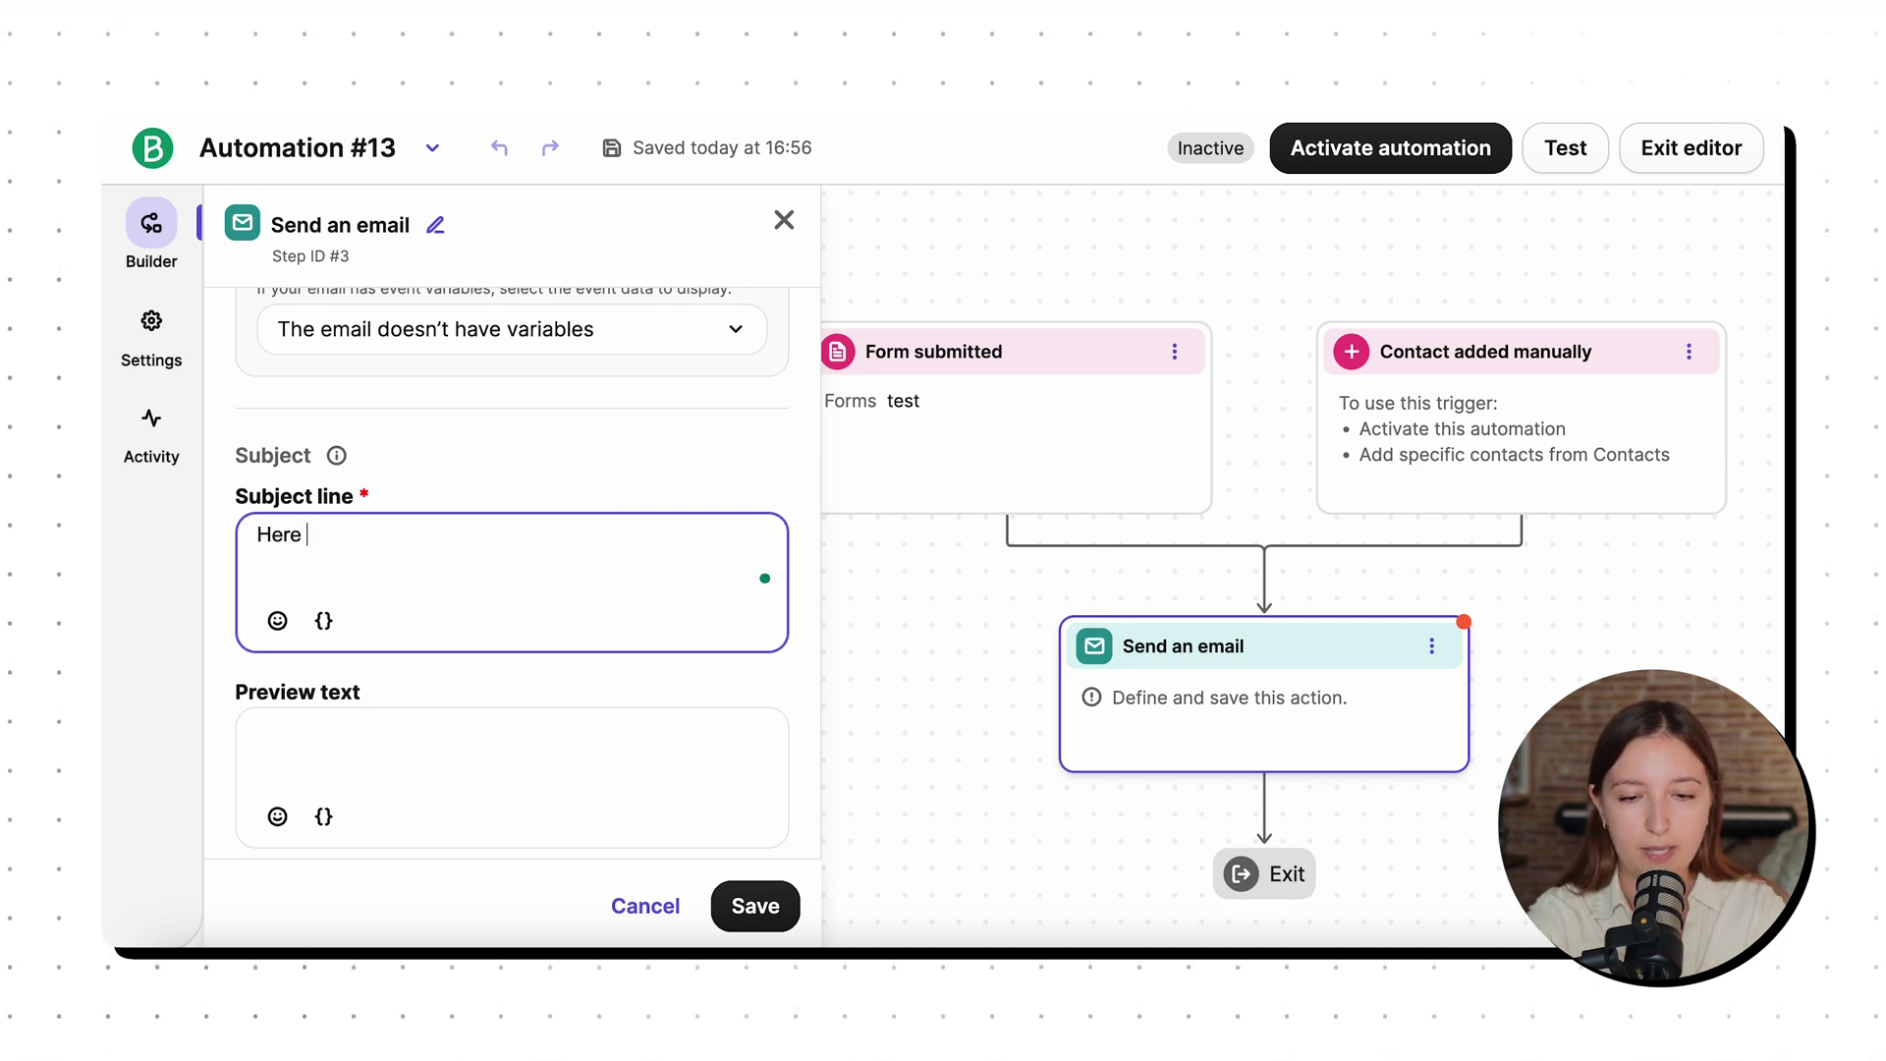
type("is your VC te")
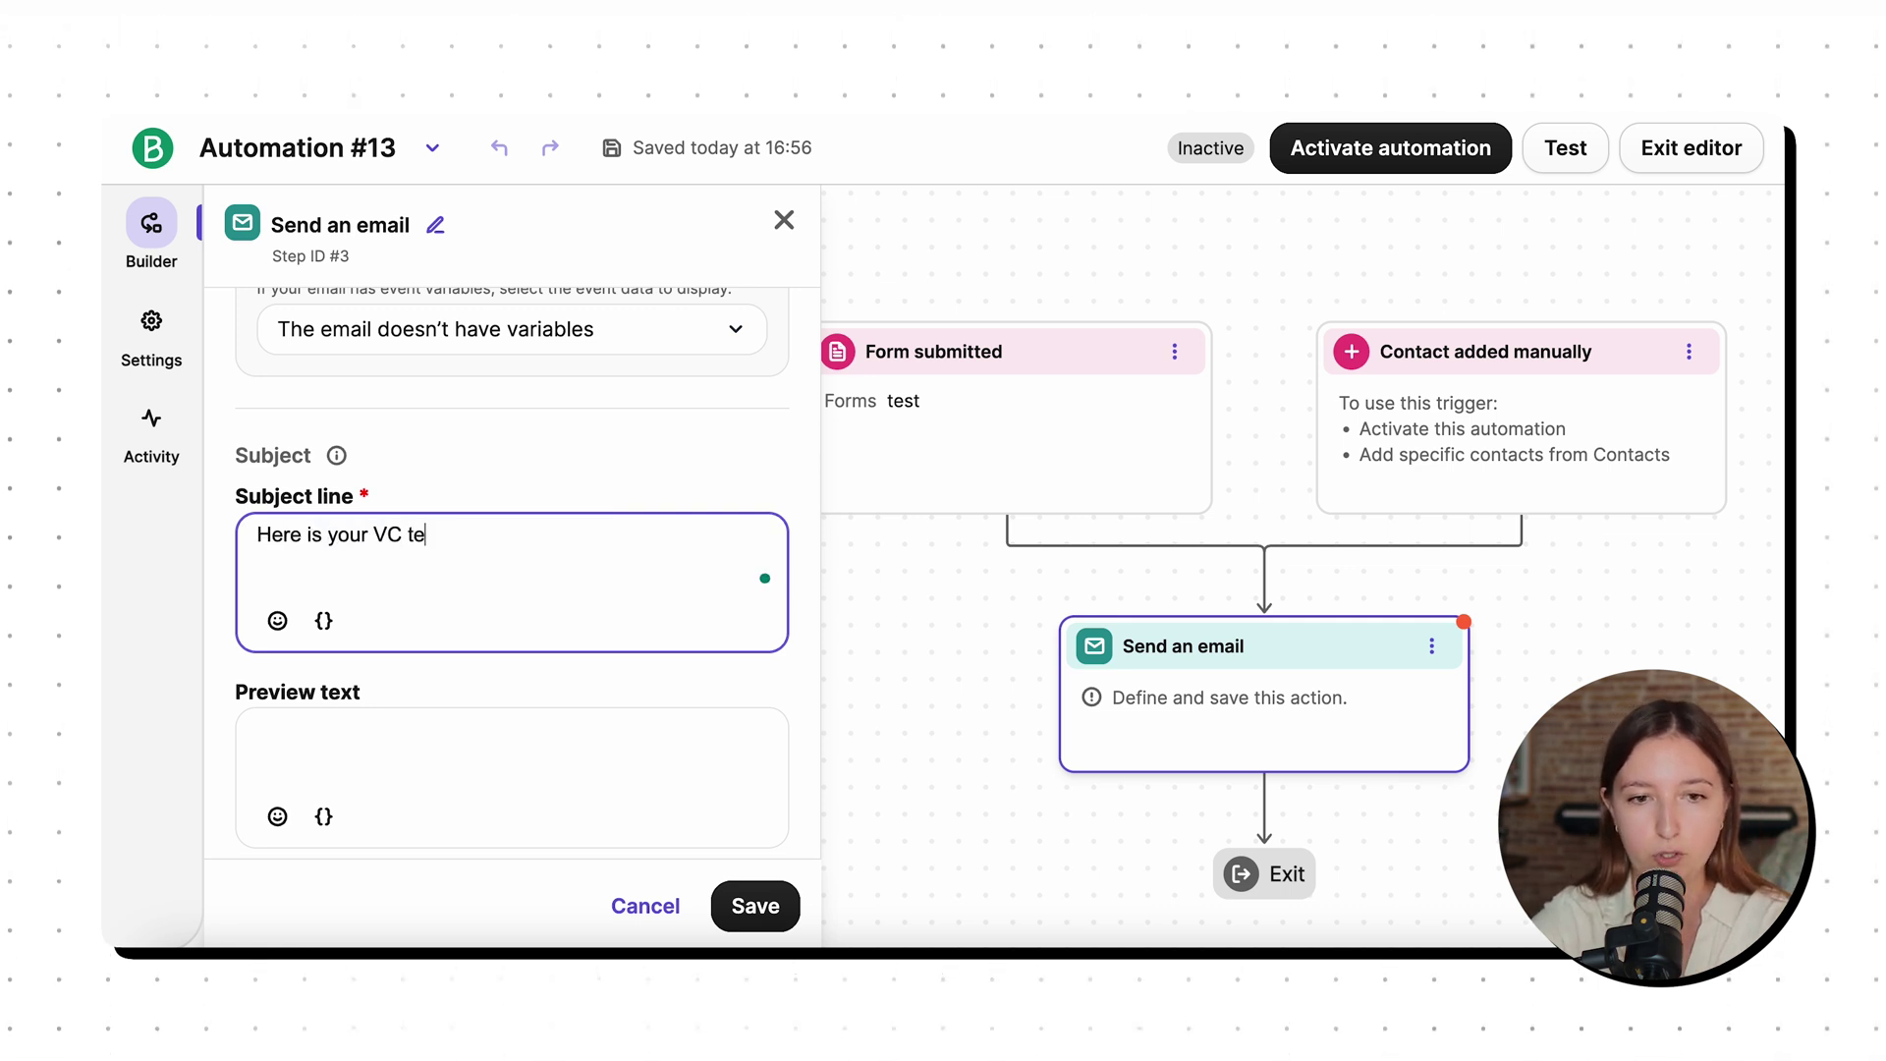
type("mplate,")
left_click(397, 542)
key("BackSpace")
key("BackSpace")
type("CV")
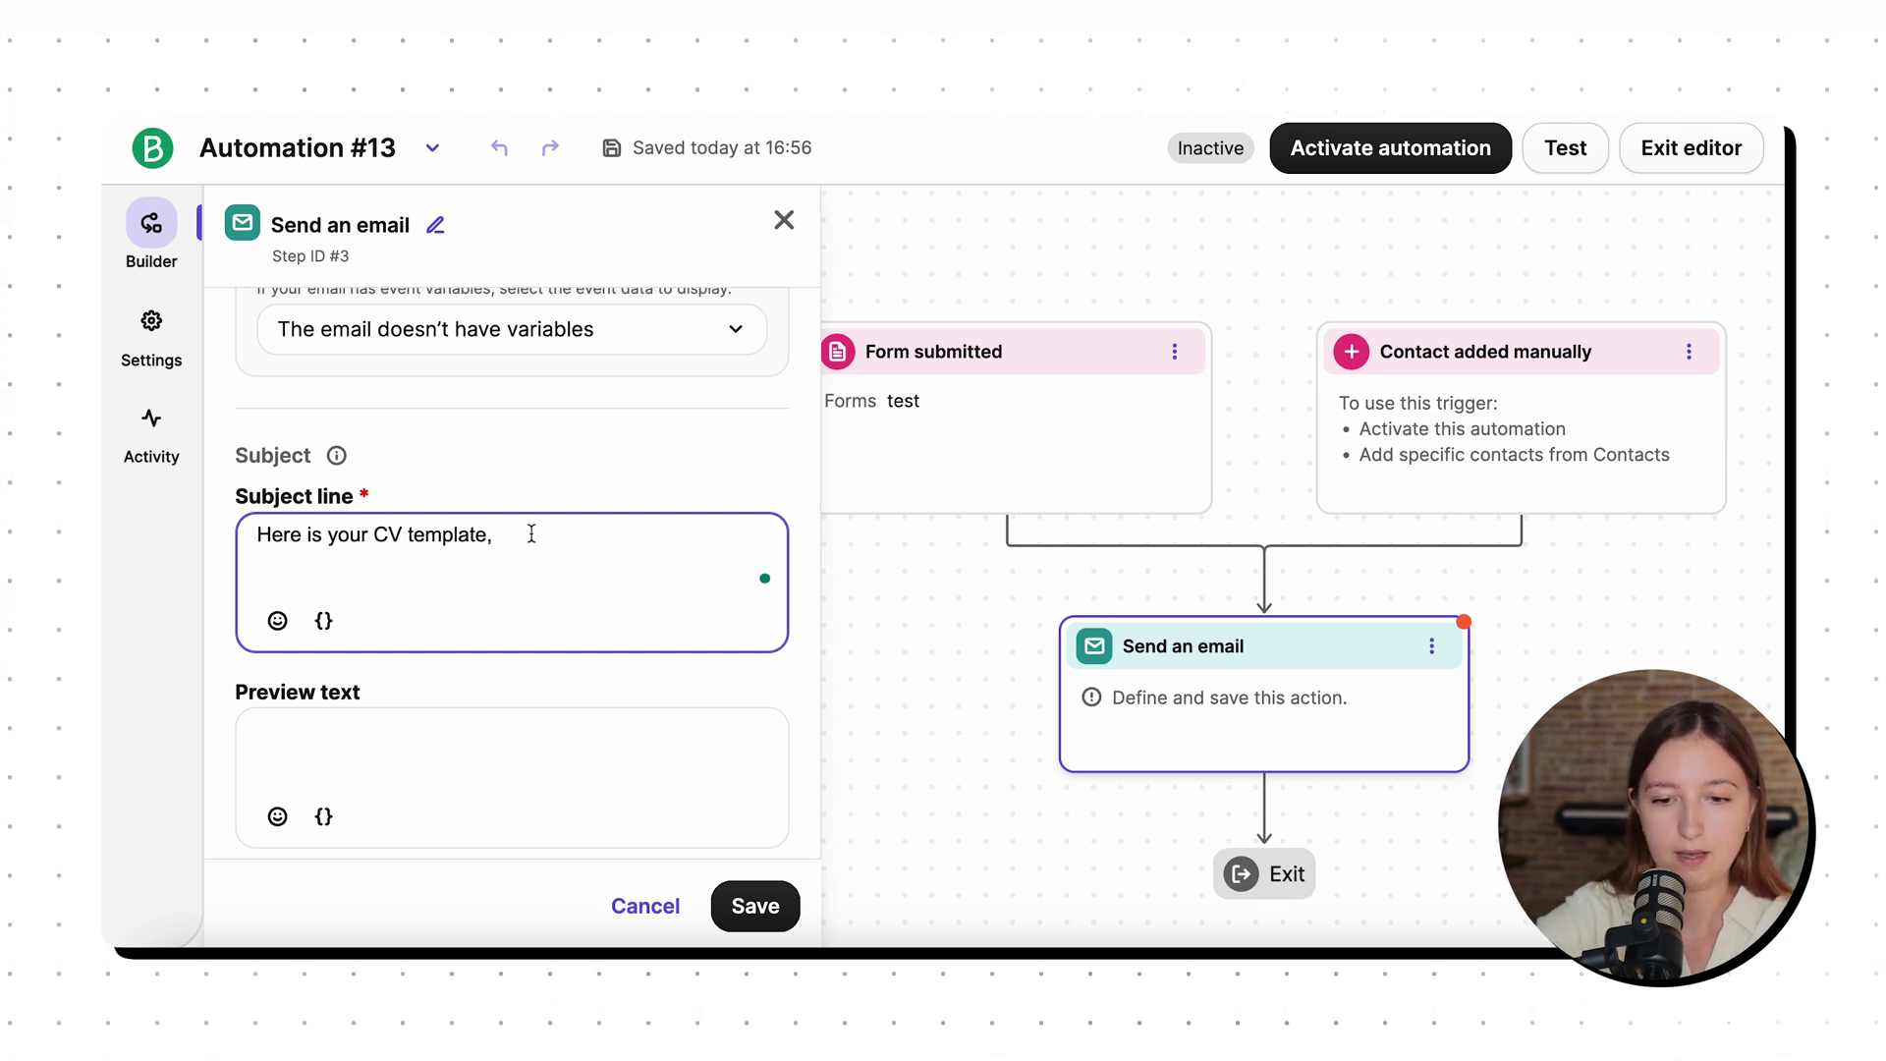
Append the FIRSTNAME contact attribute to the subject line.
left_click(324, 620)
left_click(381, 740)
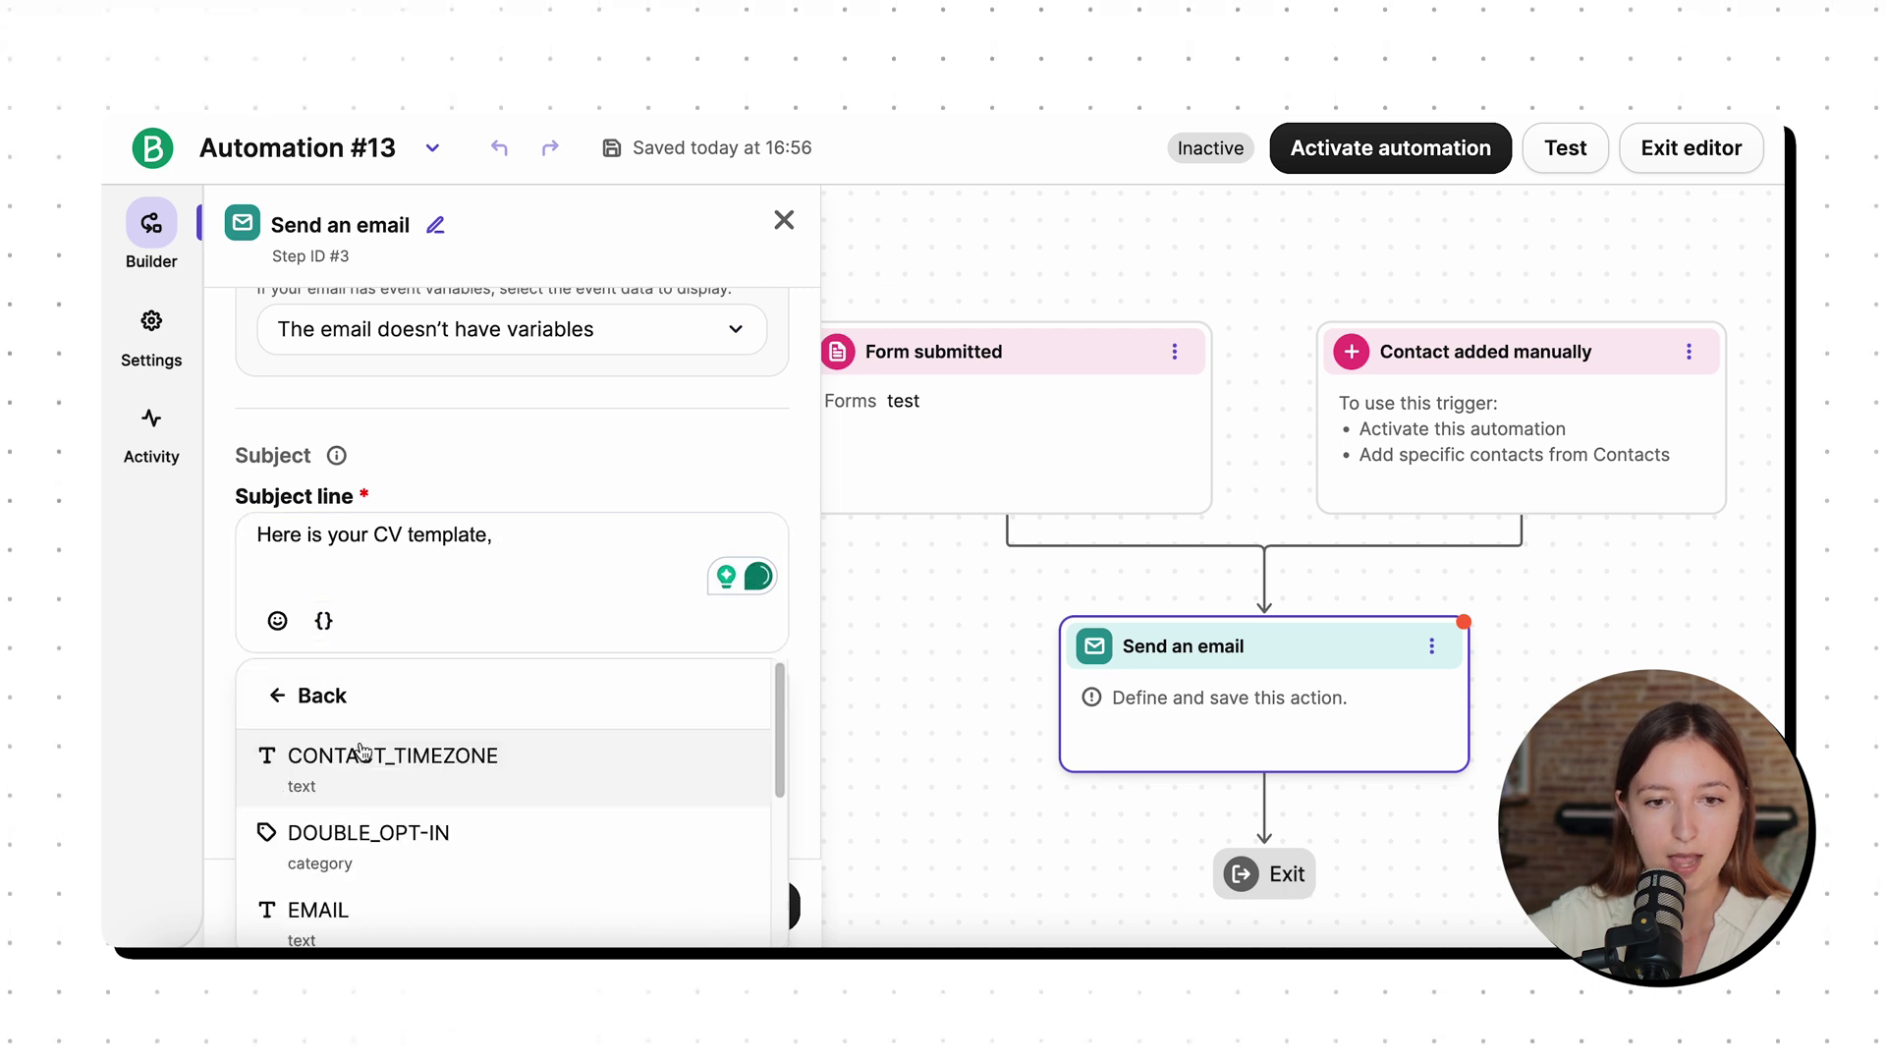
scroll(301, 815, "down", 3)
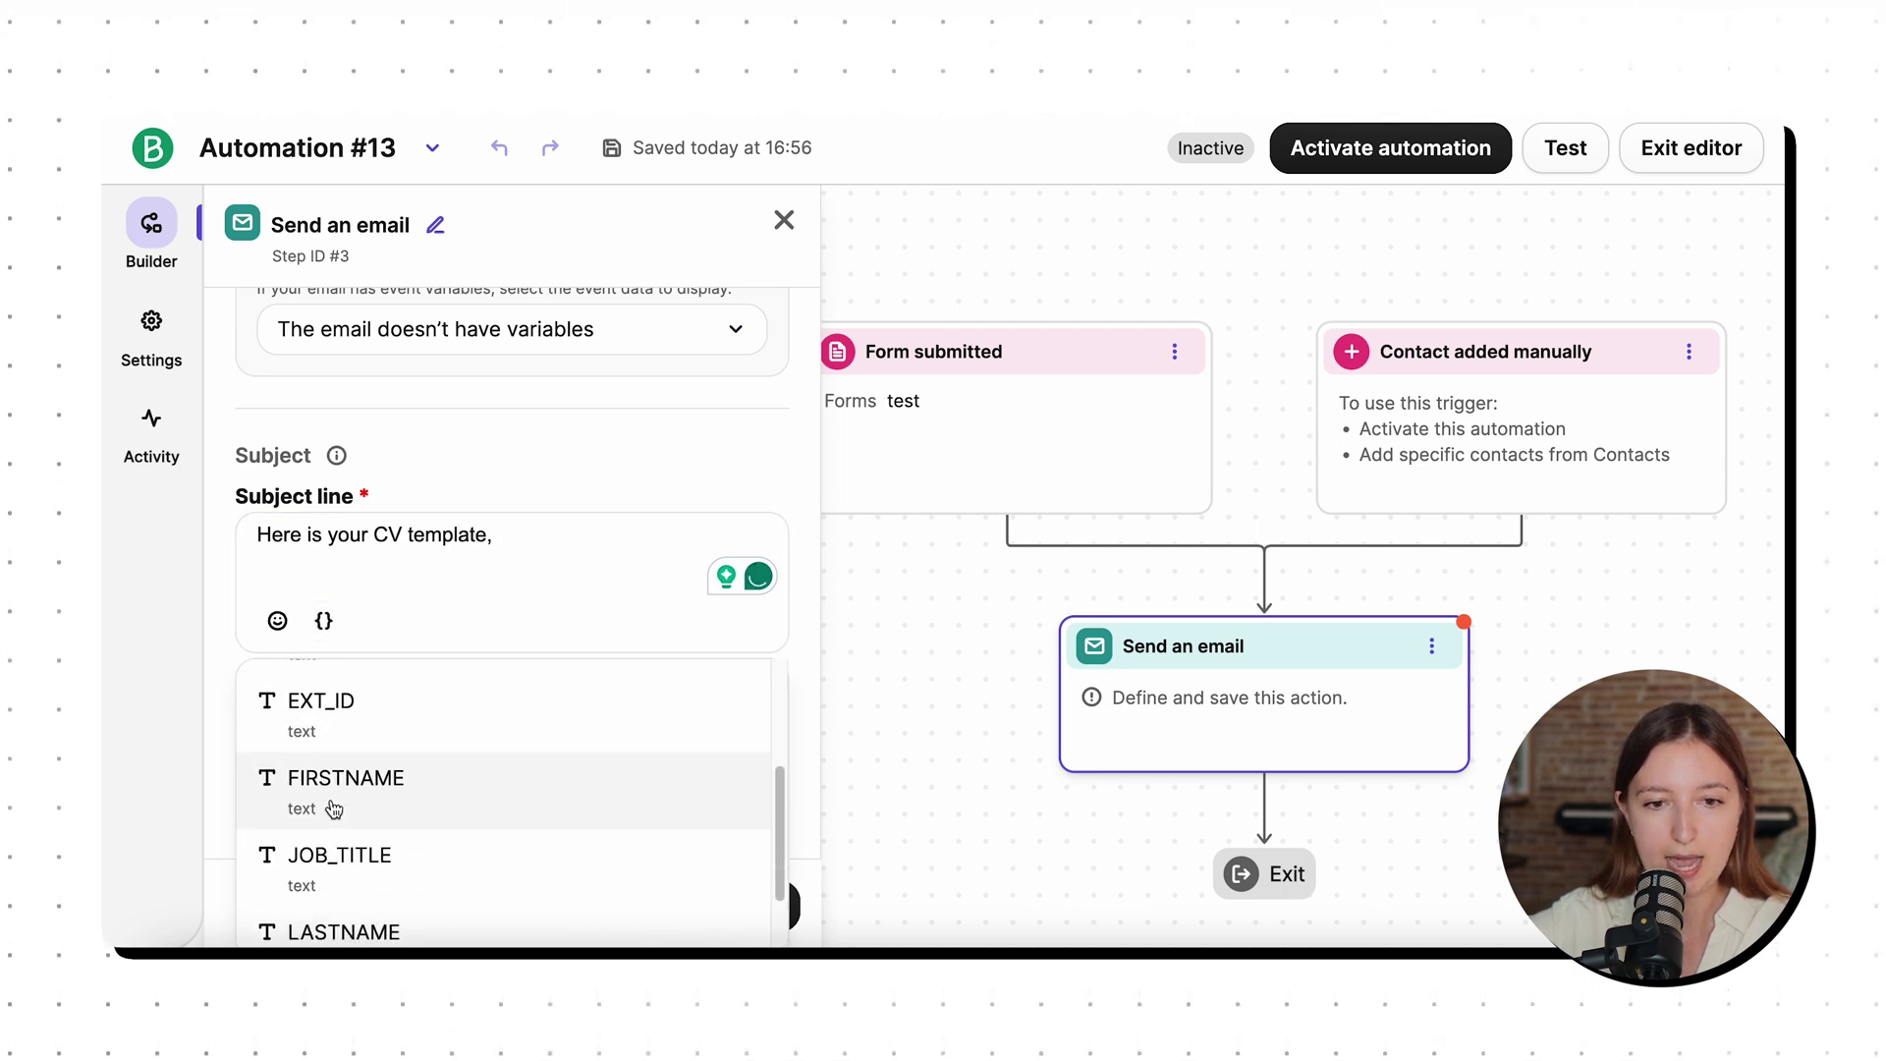
scroll(334, 809, "down", 1)
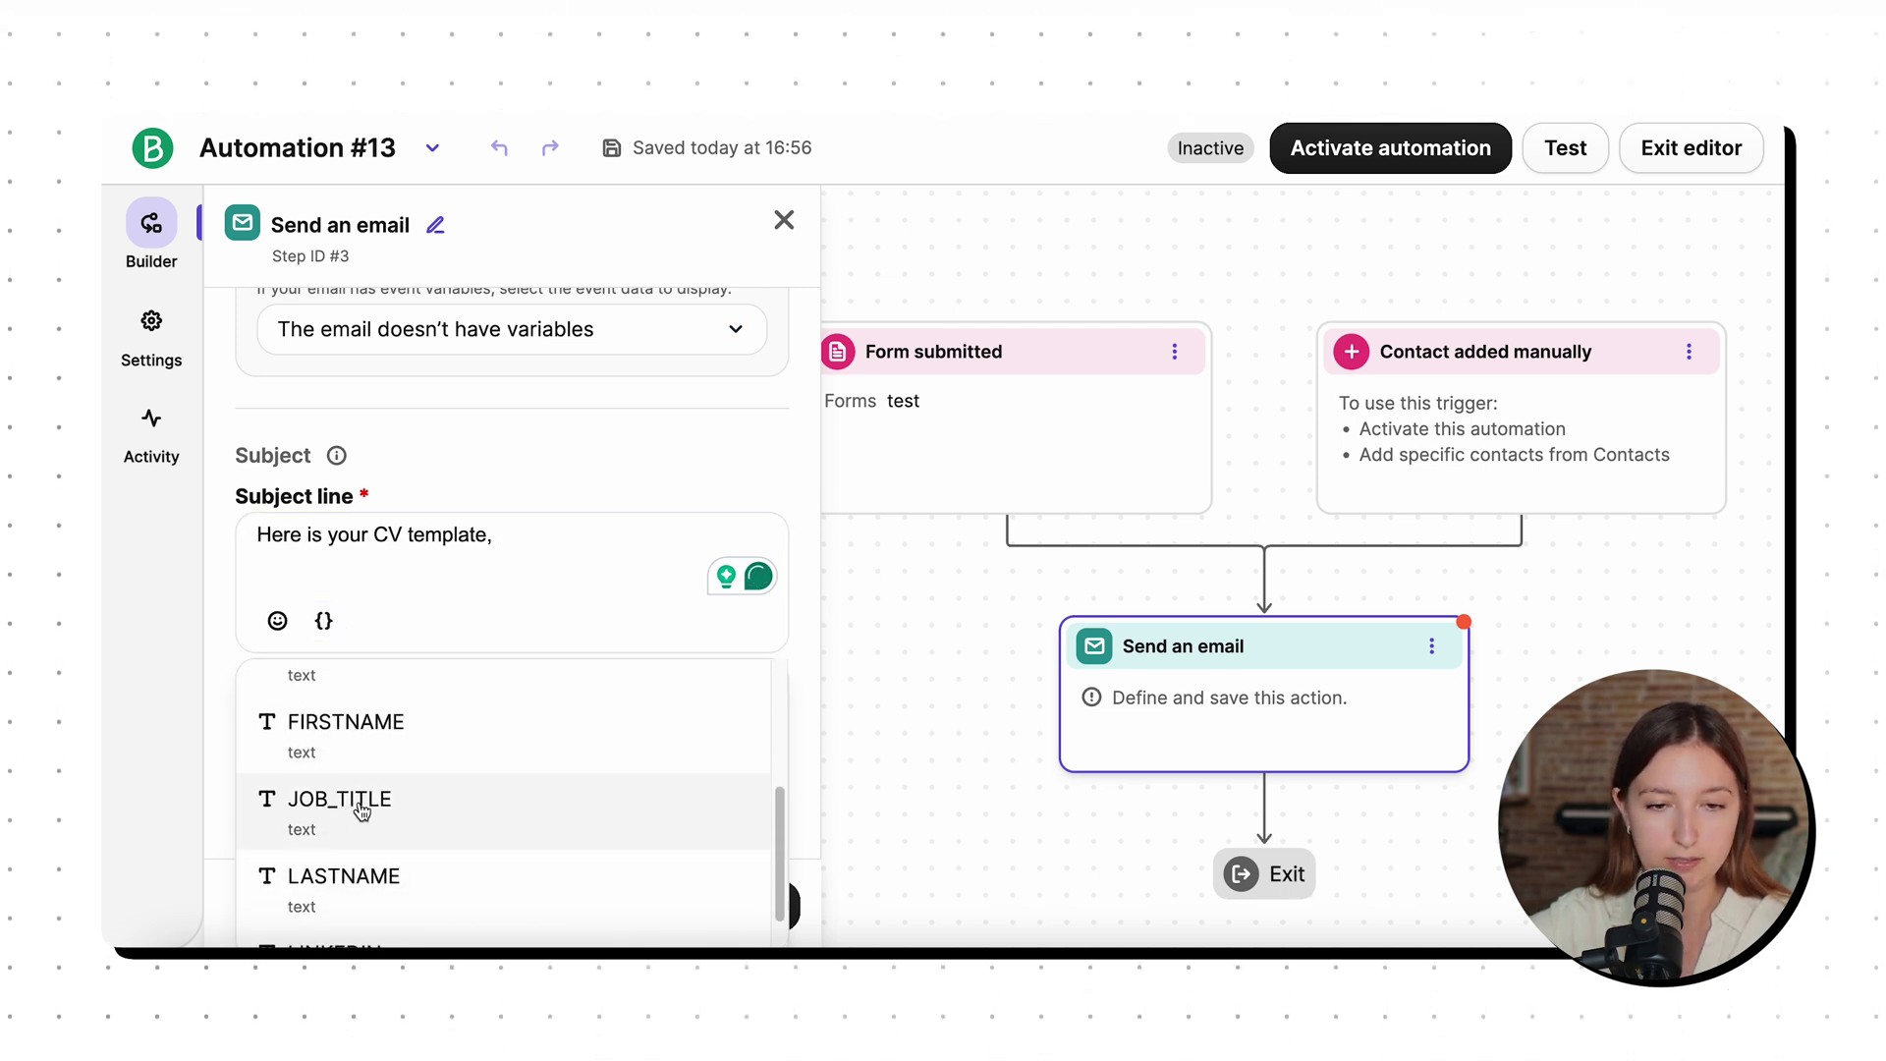
left_click(370, 740)
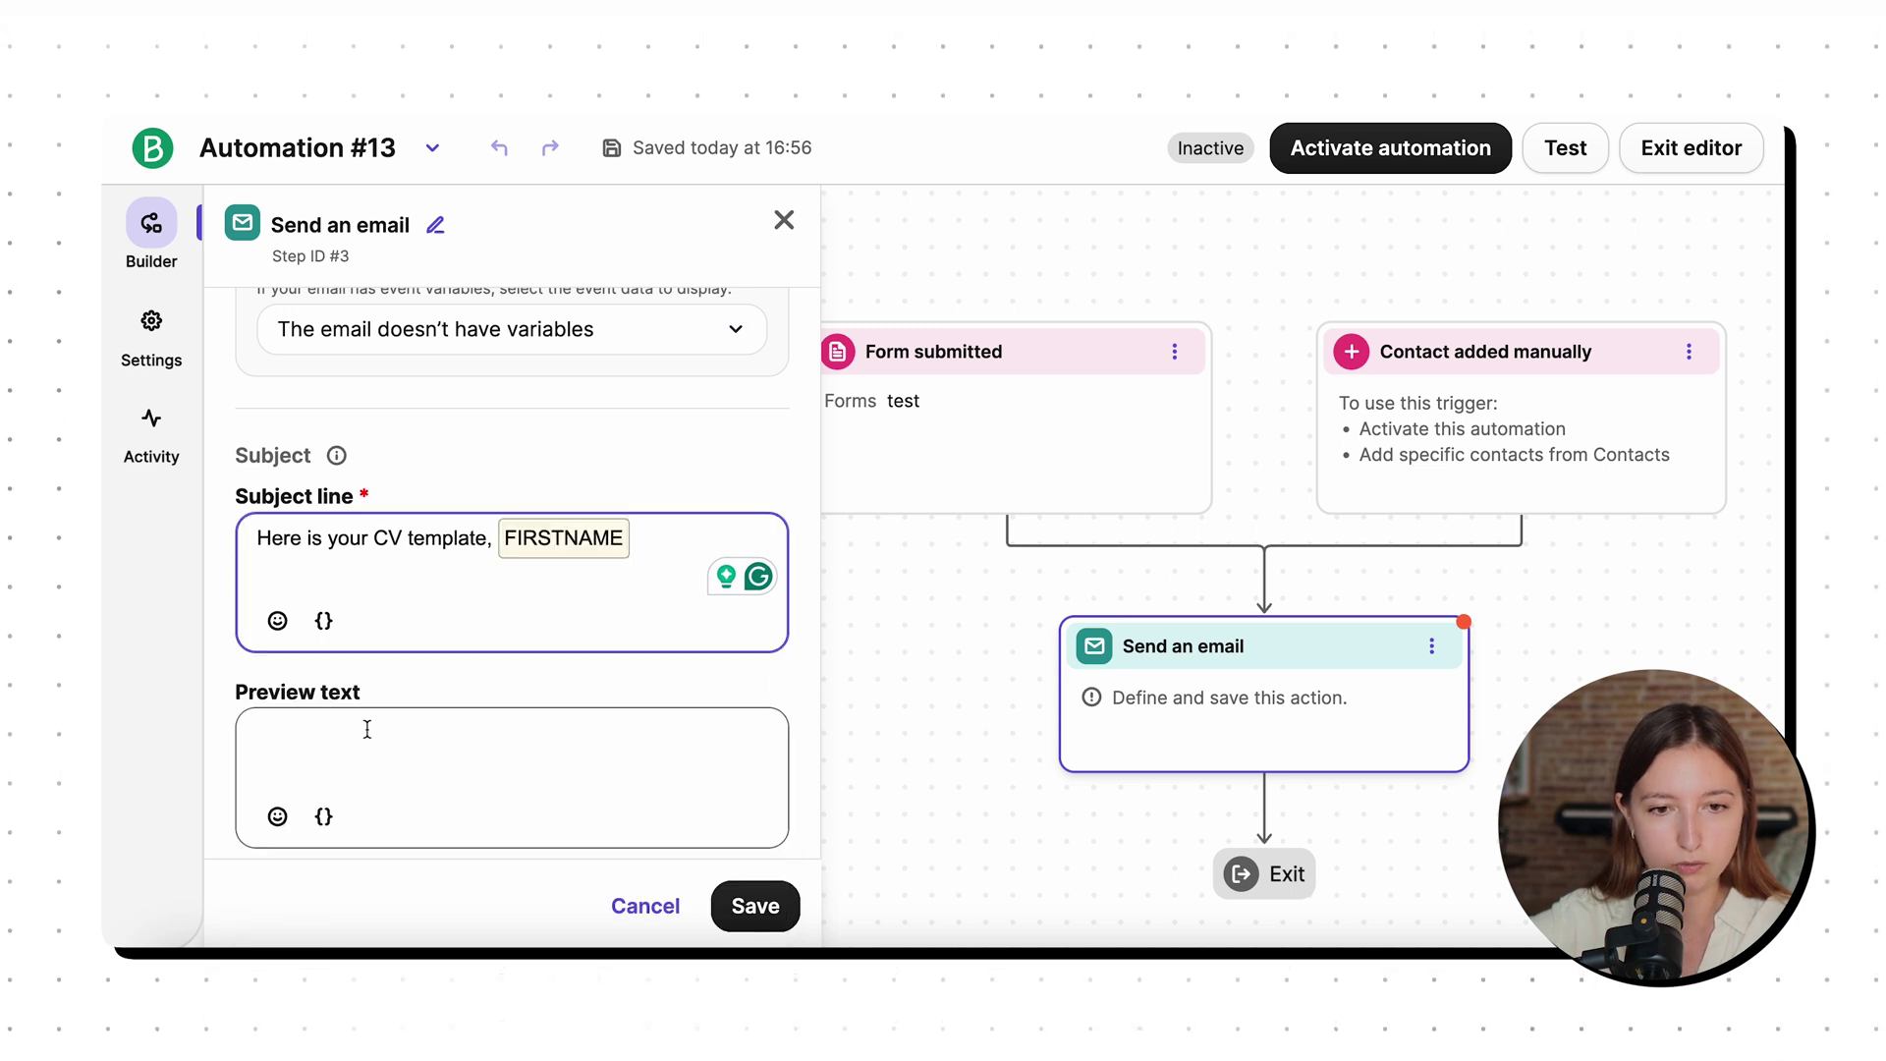
Enter the preview text 'Grab your copy here' and save the email step.
left_click(368, 729)
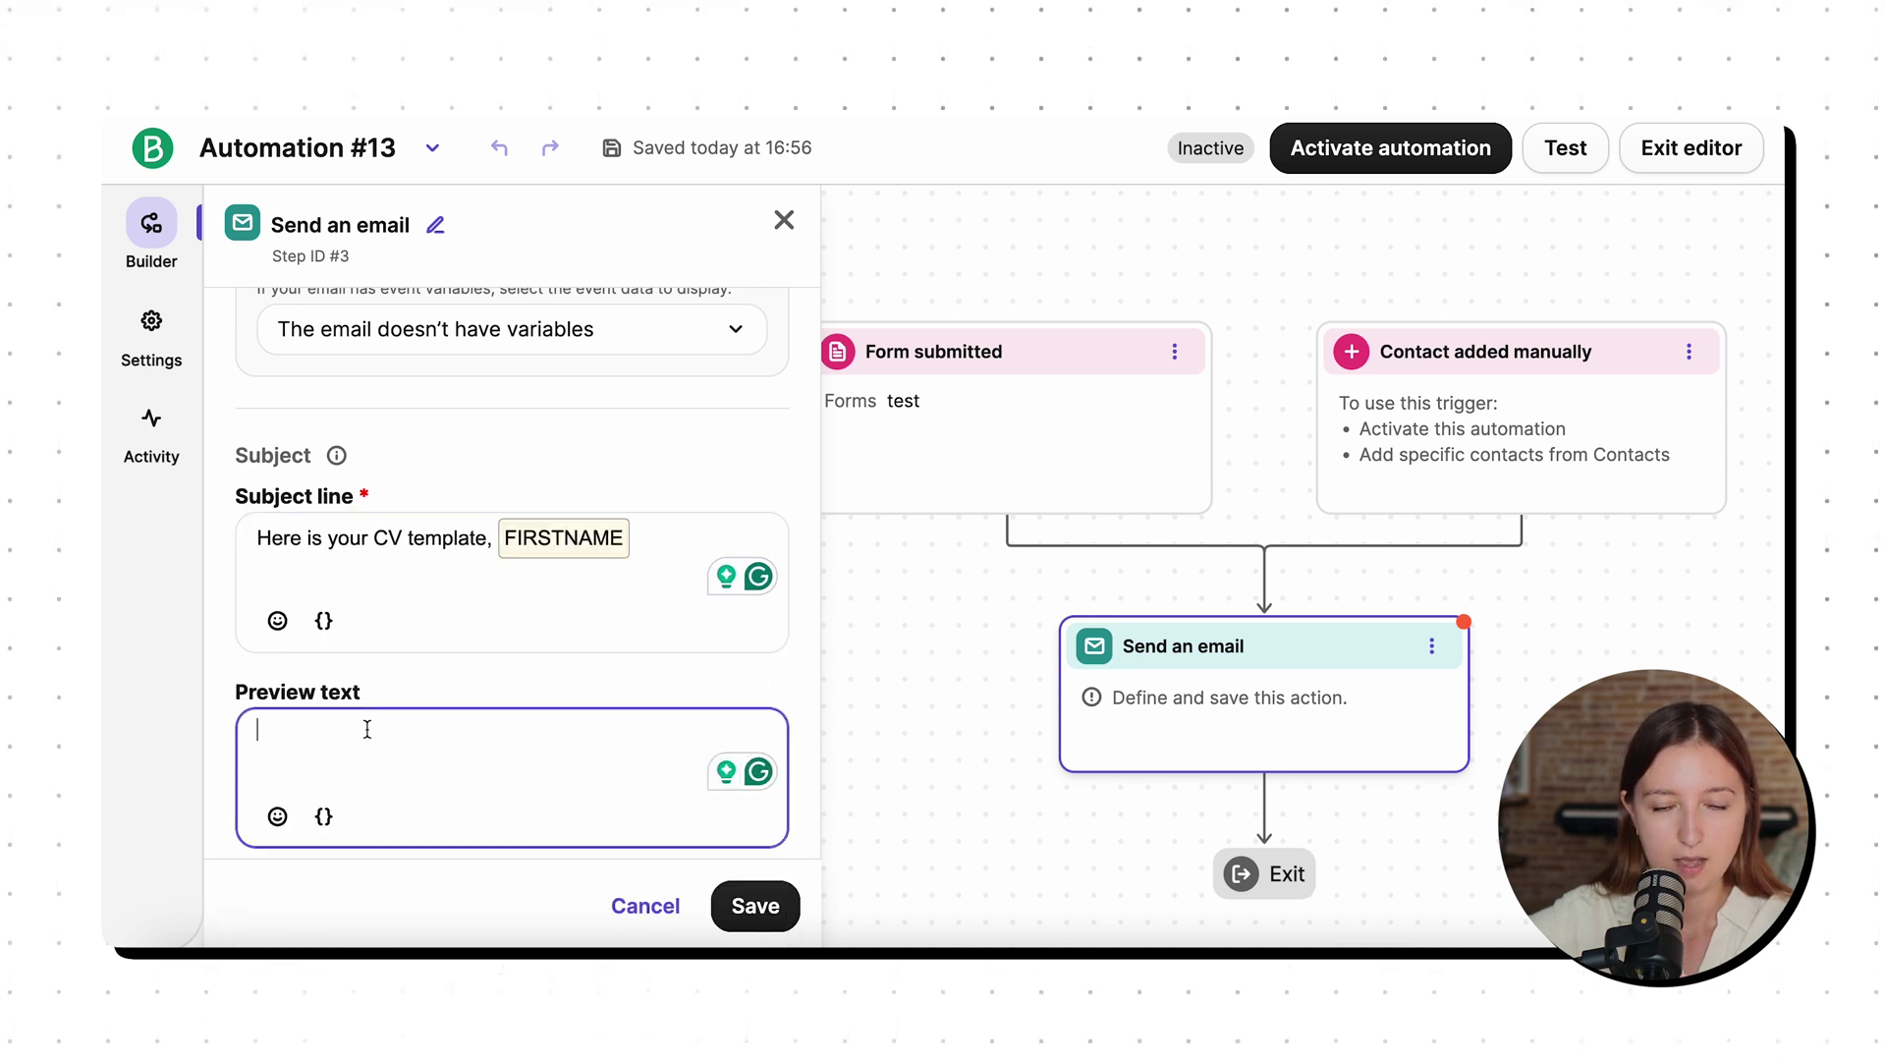
type("Grab your copy here")
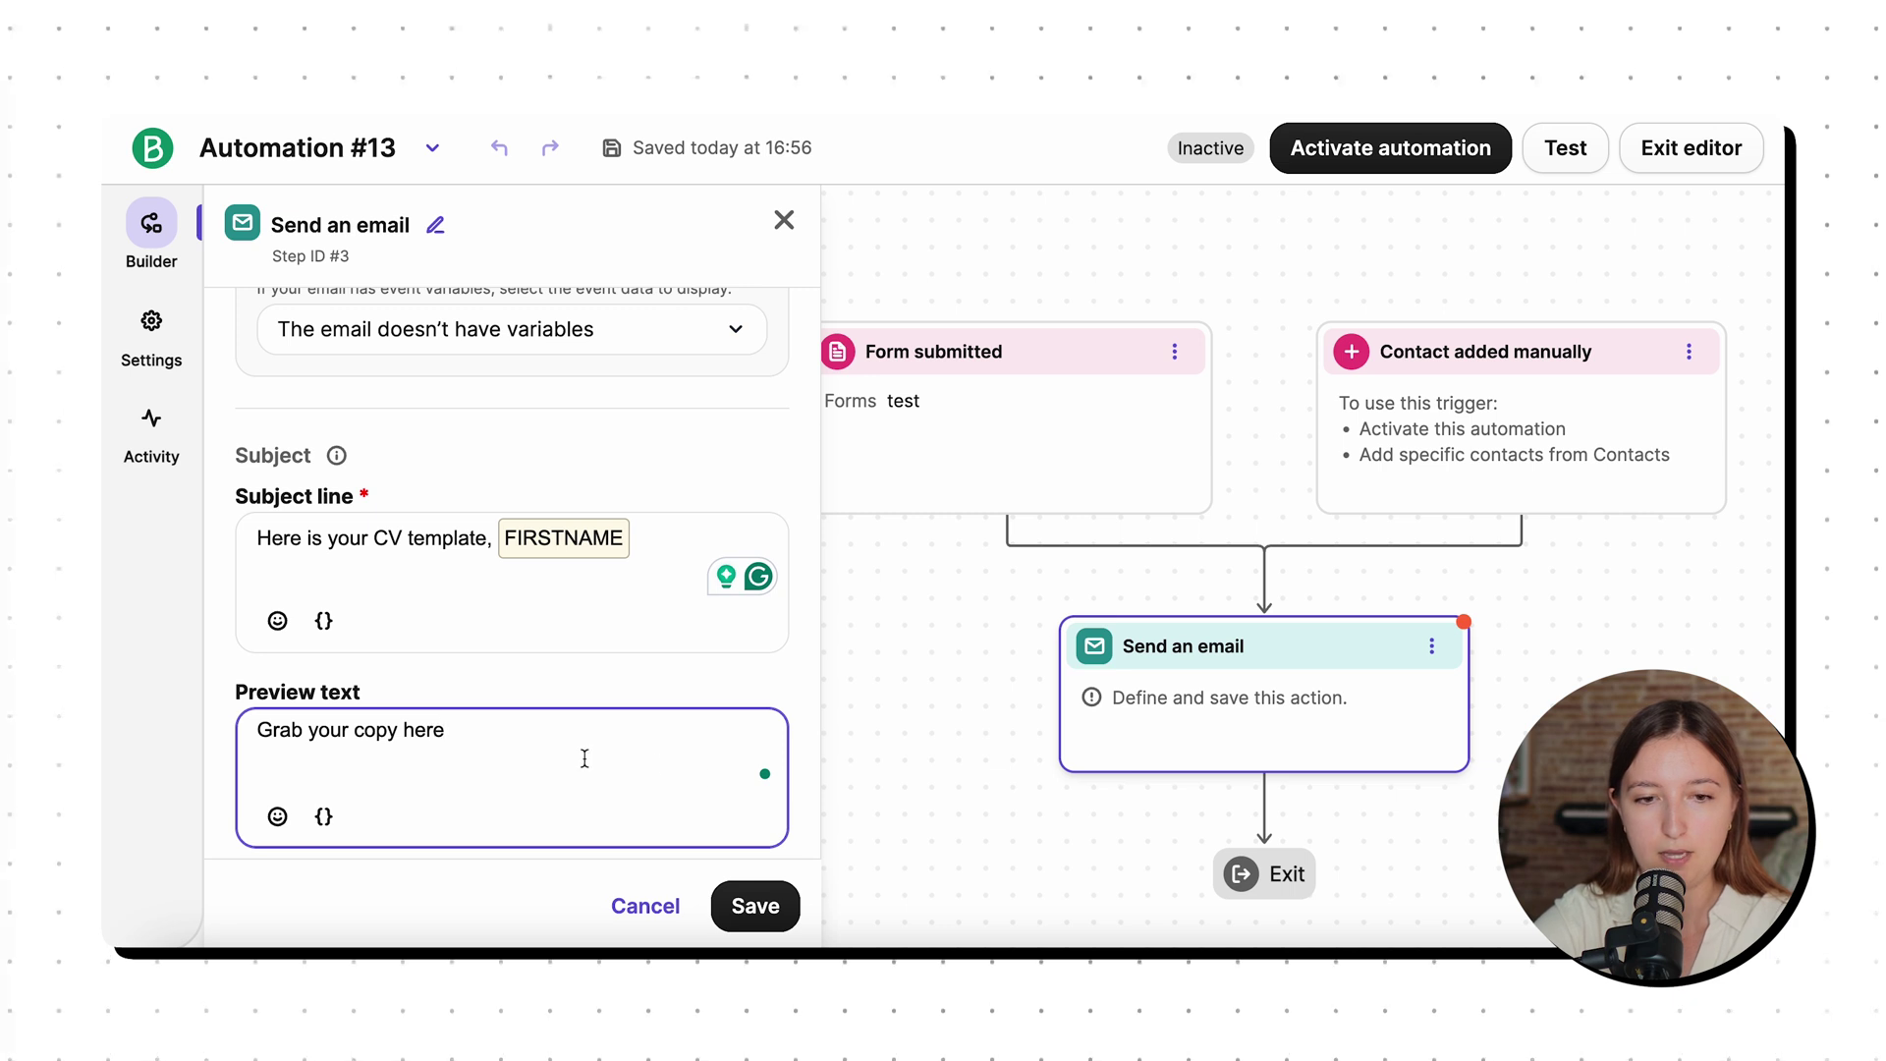
scroll(687, 821, "down", 1)
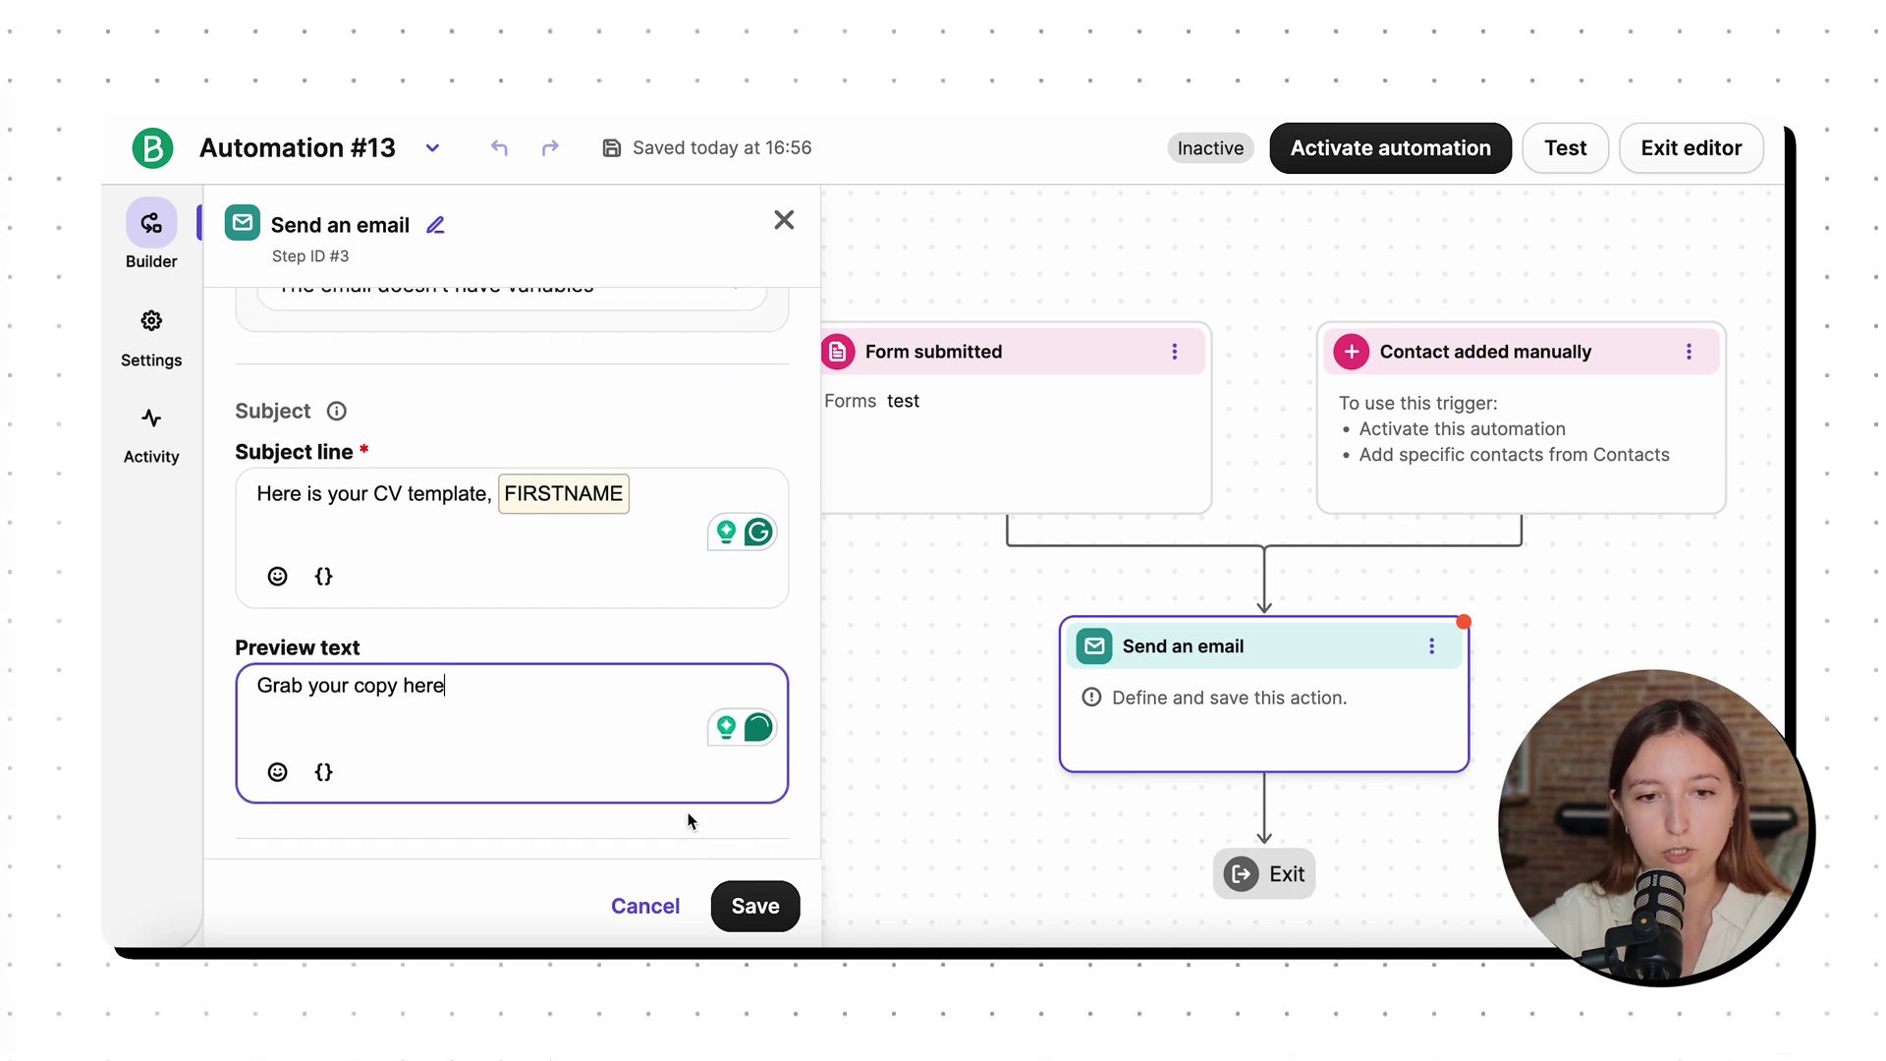
left_click(751, 904)
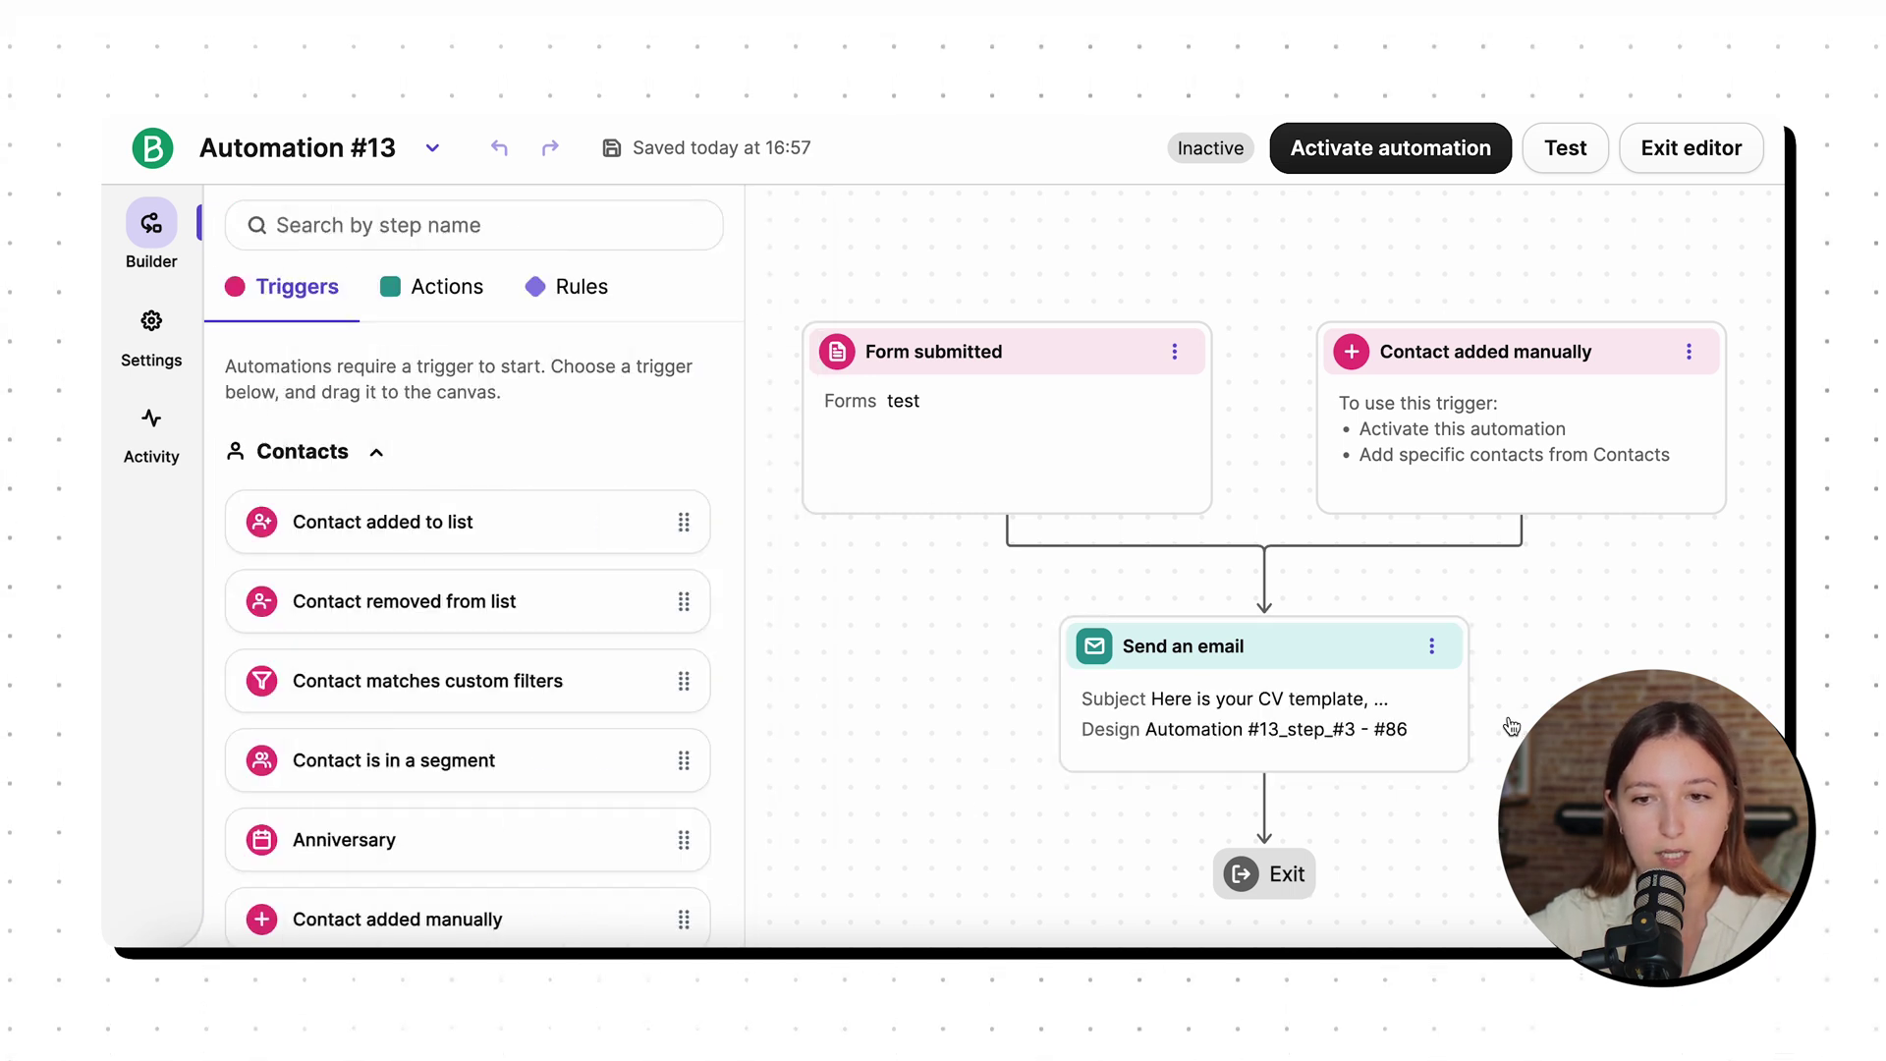
Add a Time delay after the email step, set it to 2 days, and save.
scroll(1369, 609, "down", 3)
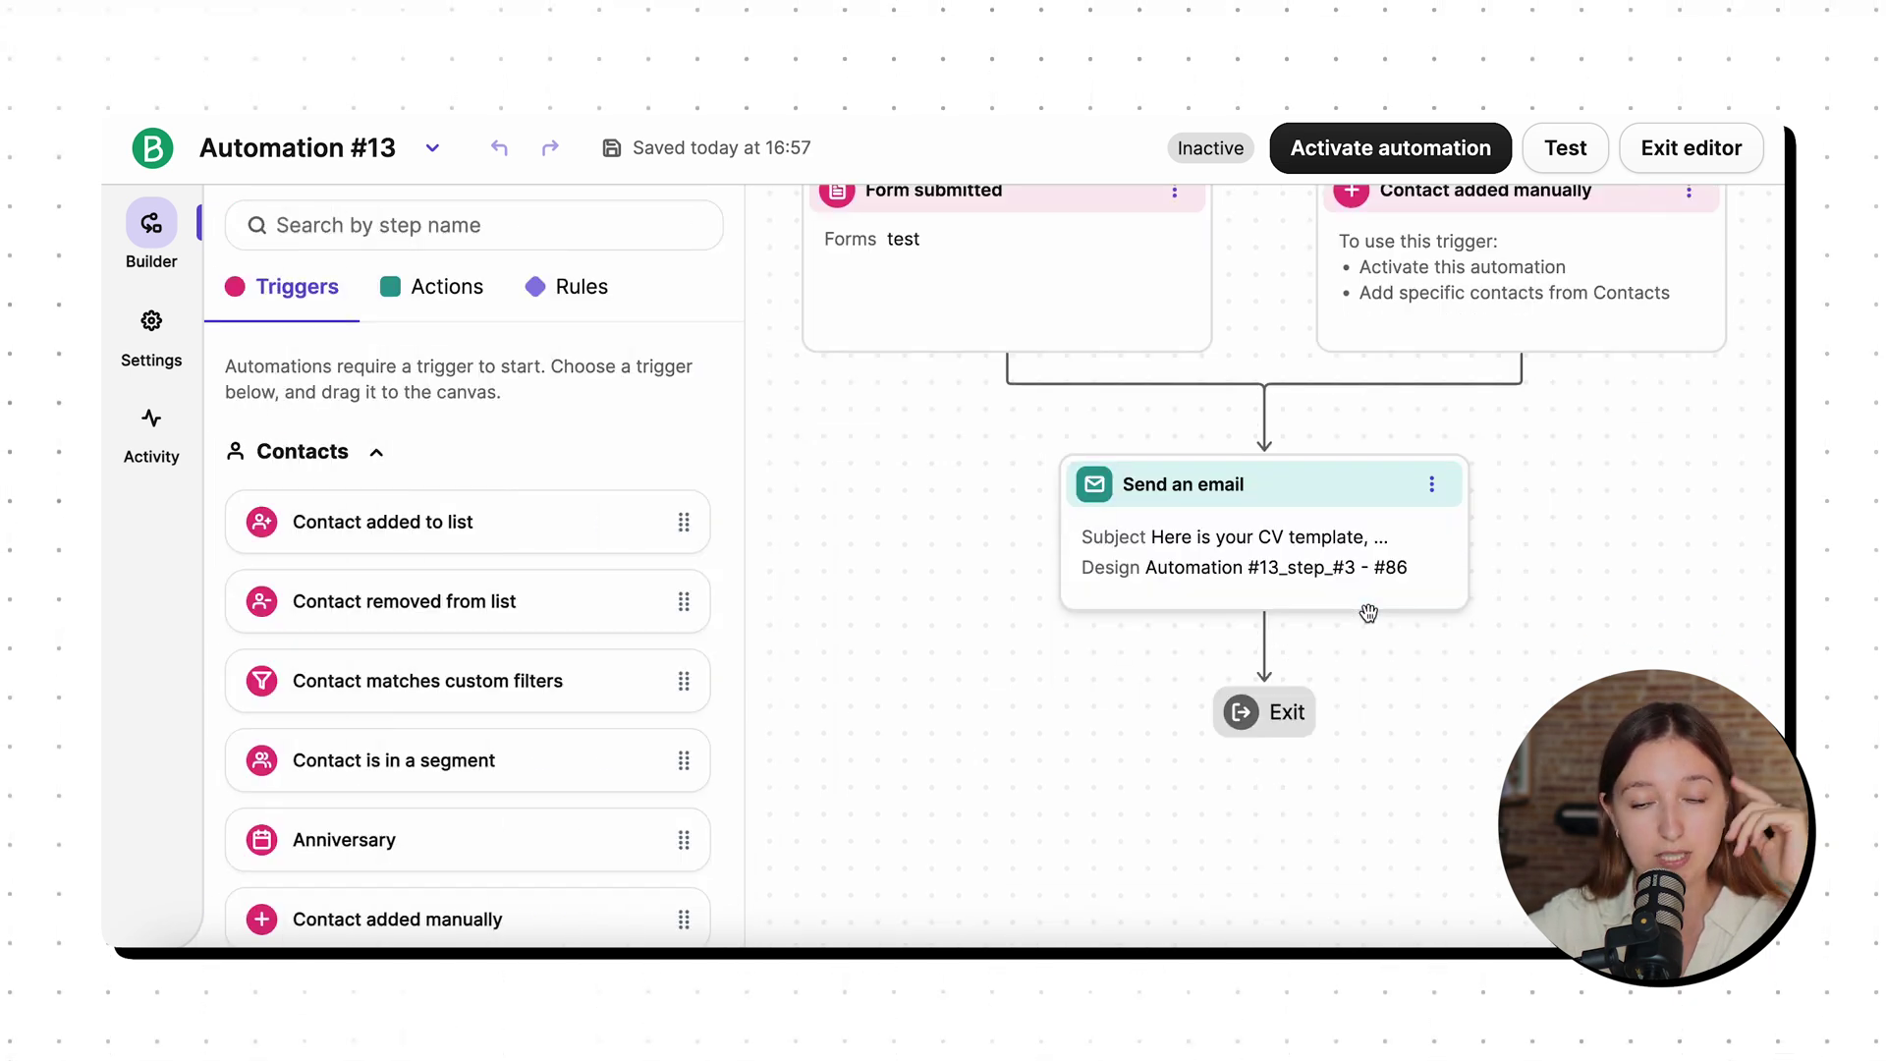
left_click(560, 293)
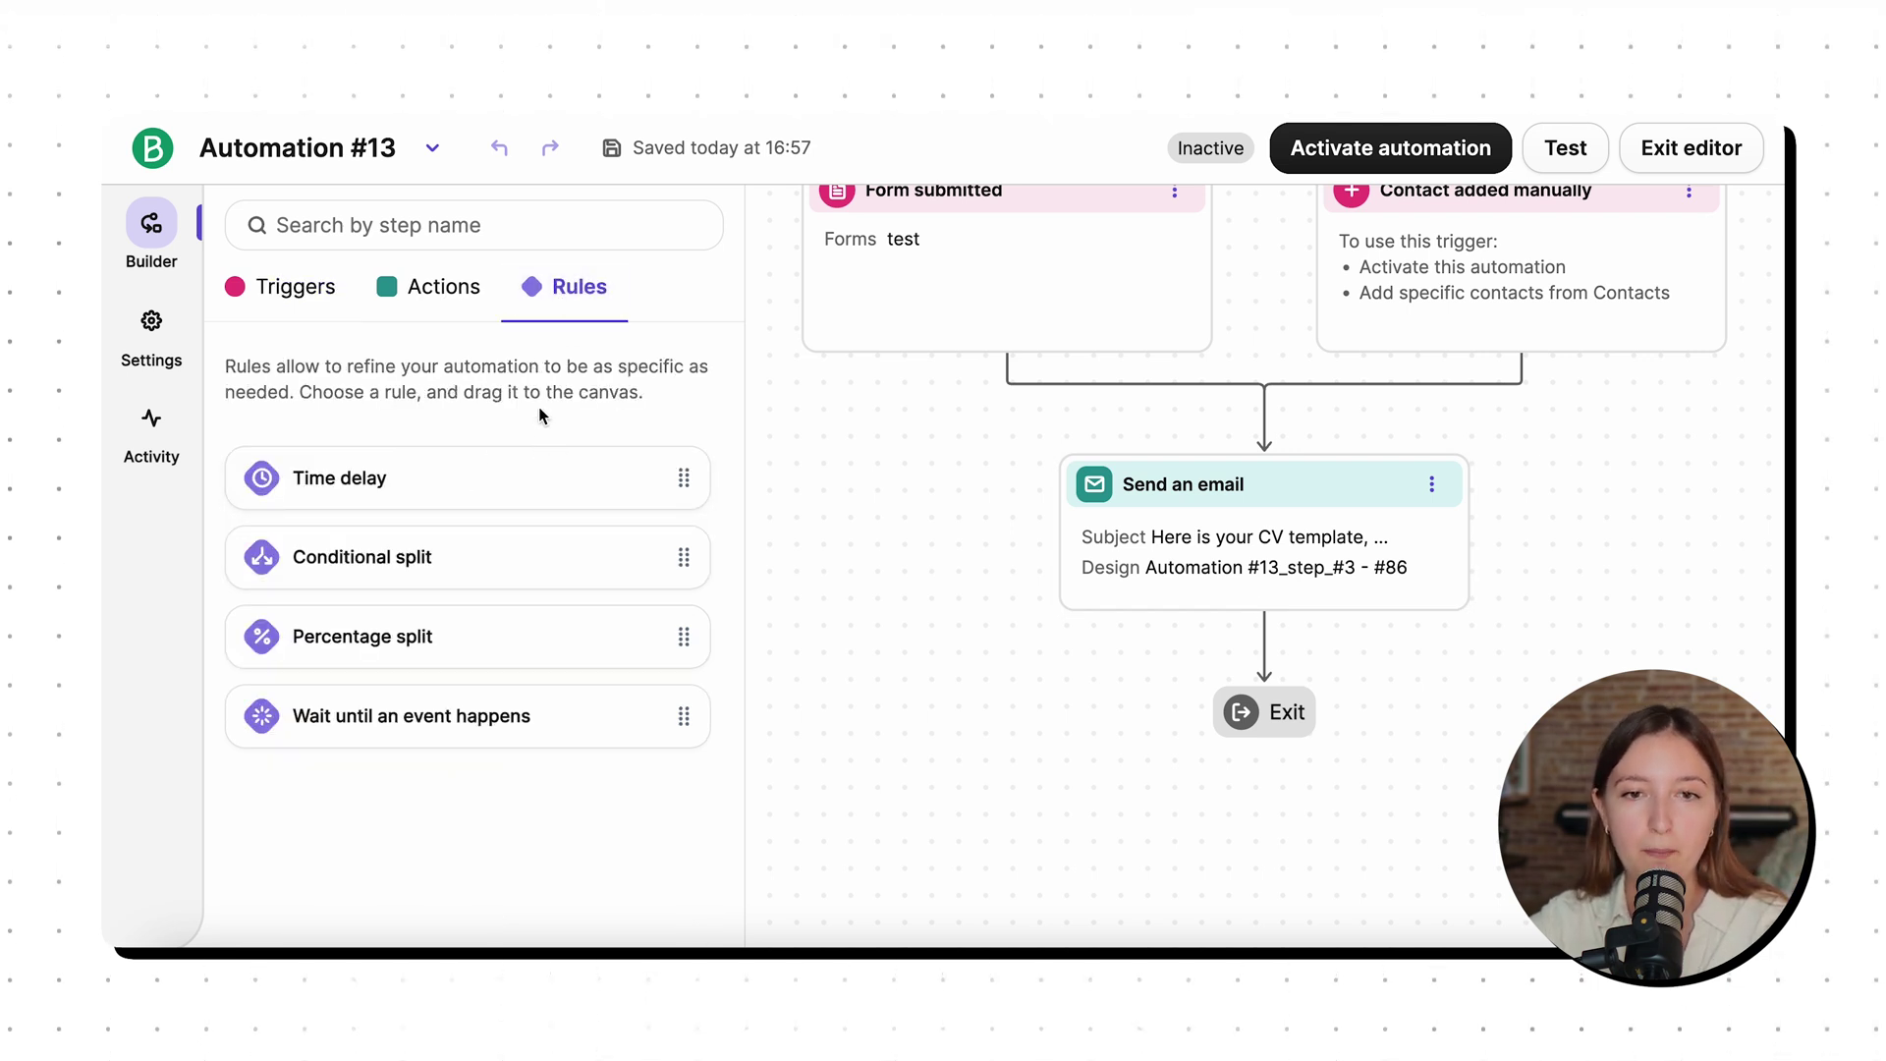
left_click_drag(380, 481, 1134, 650)
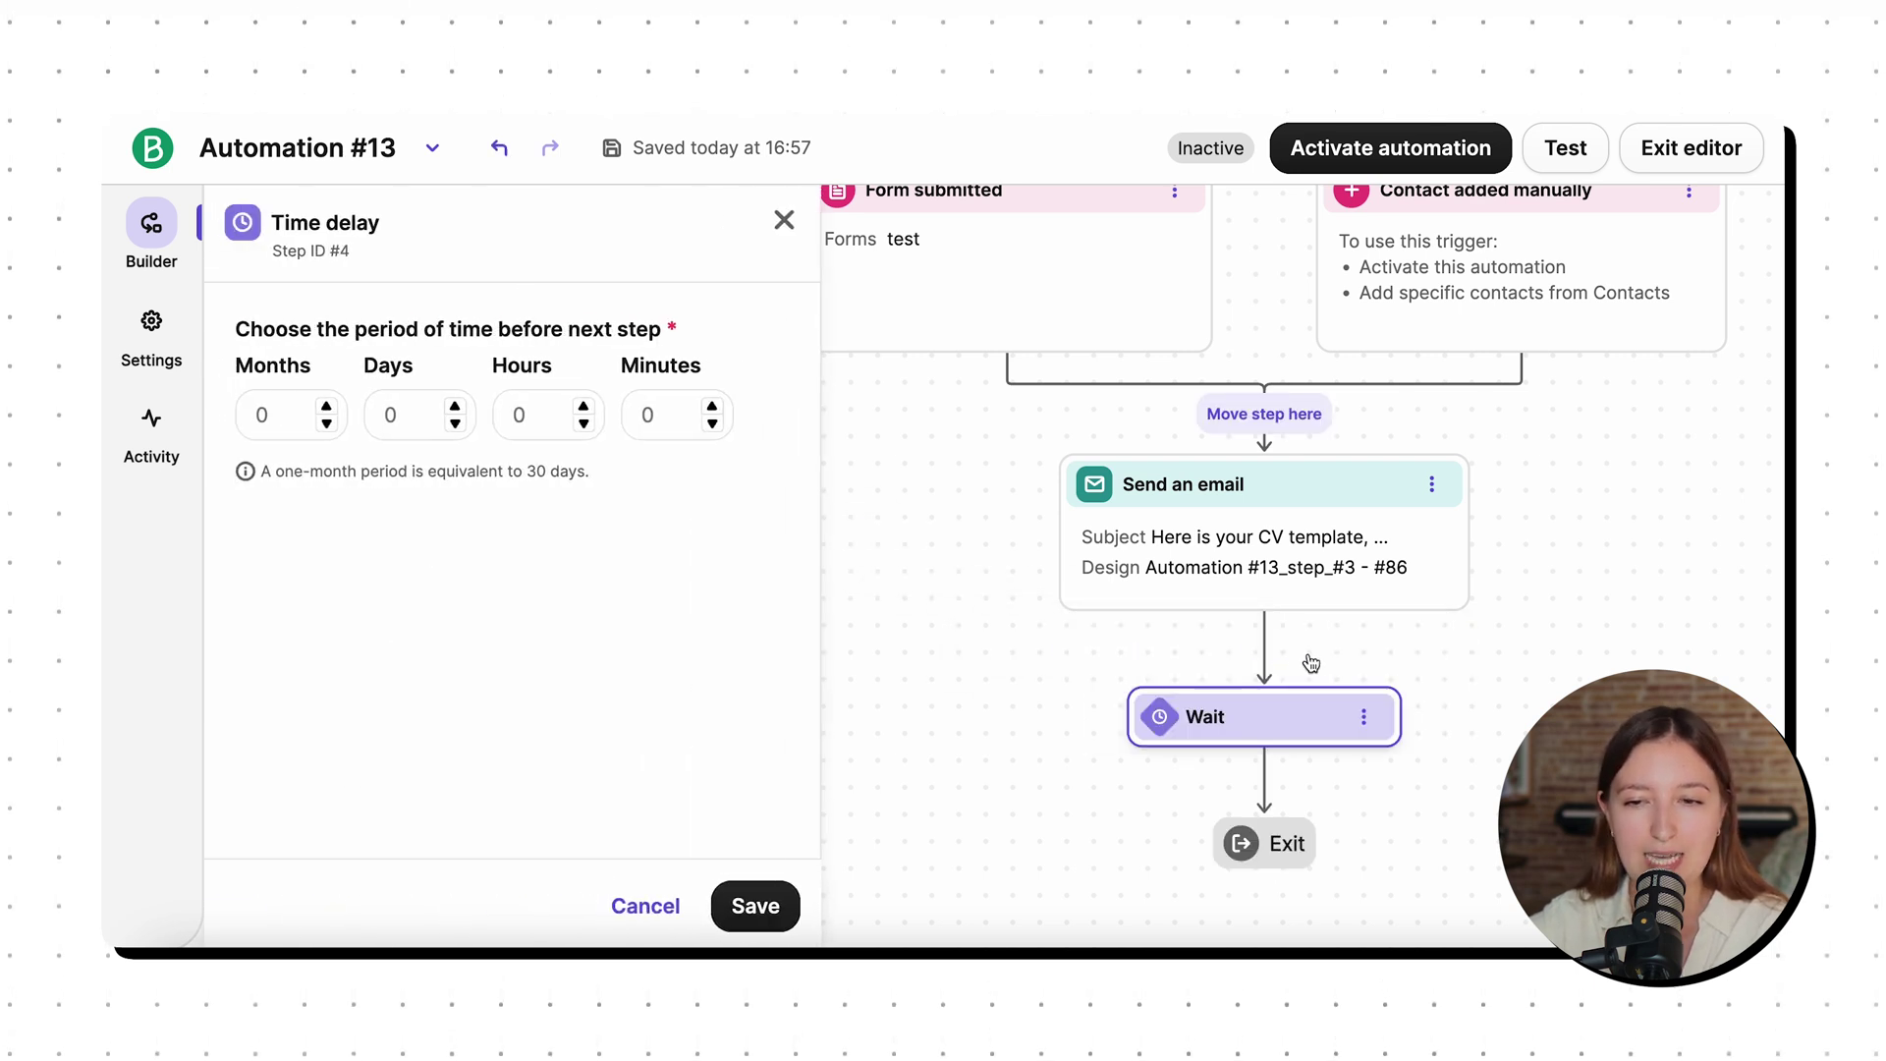
left_click(411, 425)
left_click(392, 420)
key("Delete")
type("2")
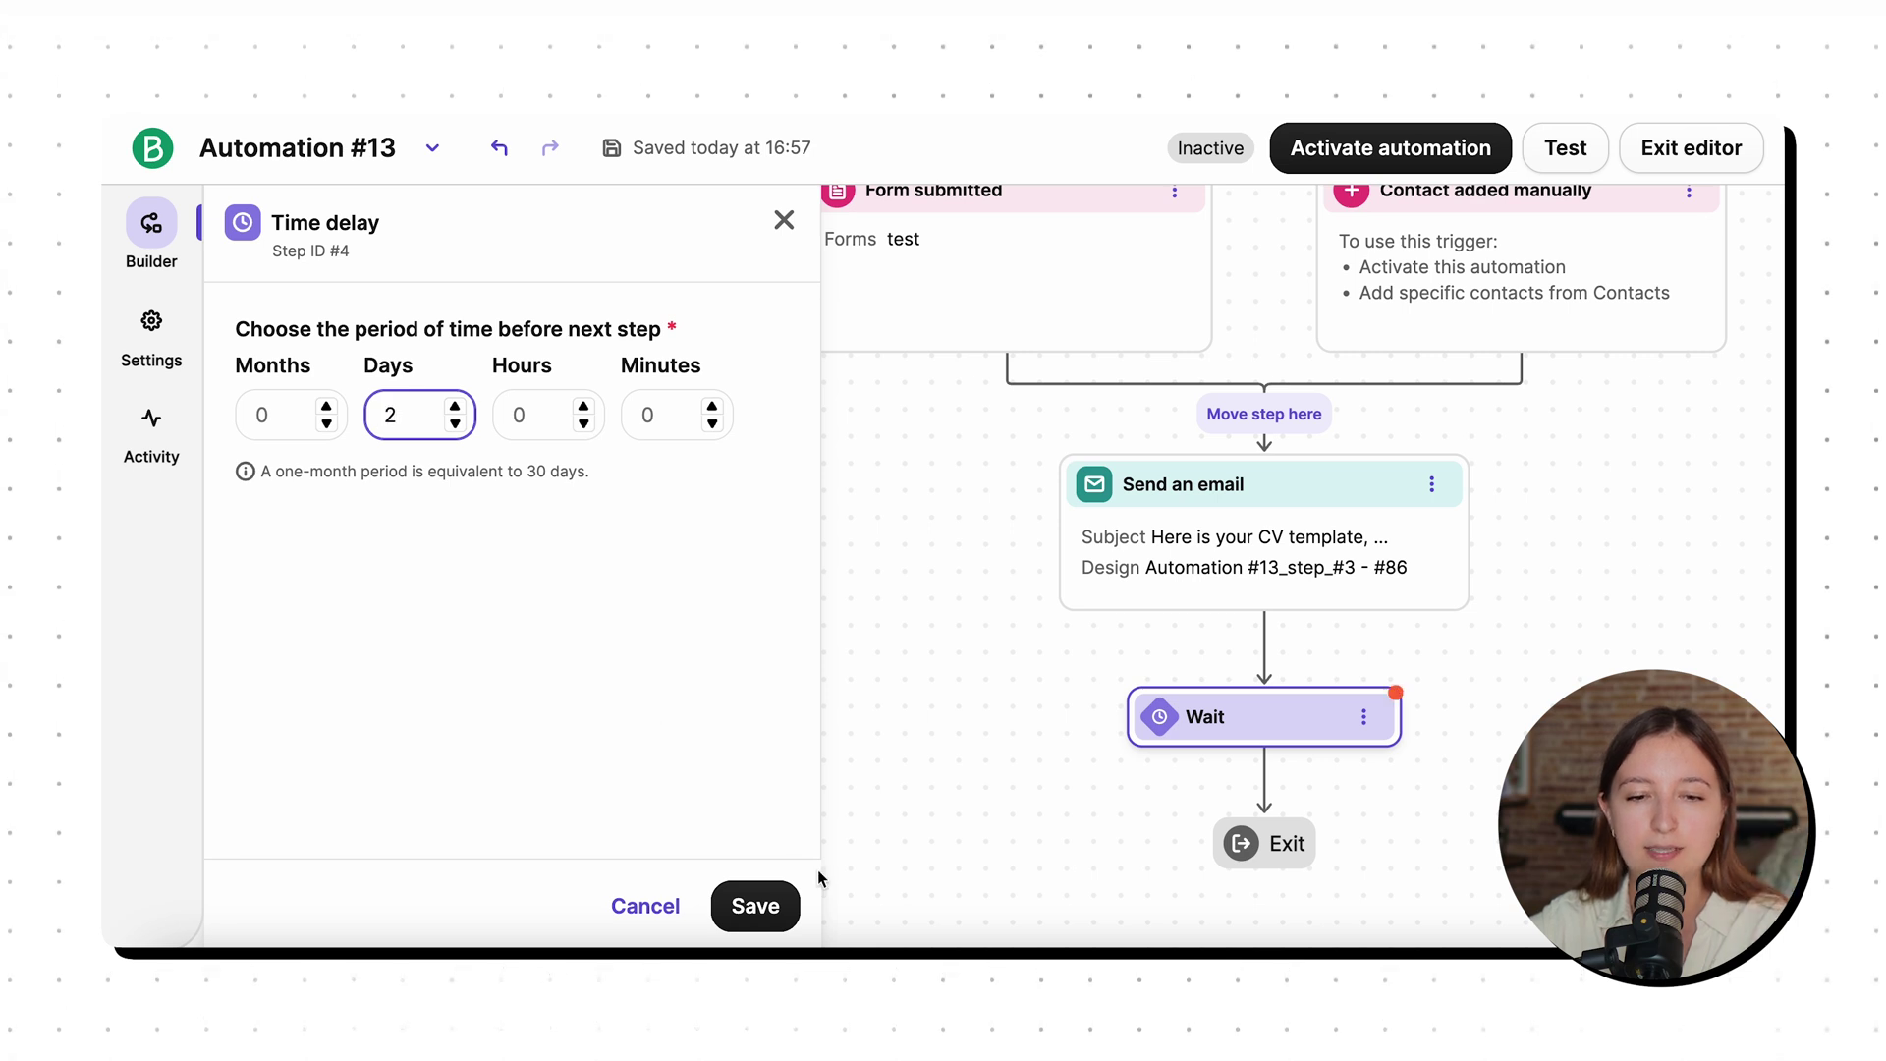
left_click(758, 904)
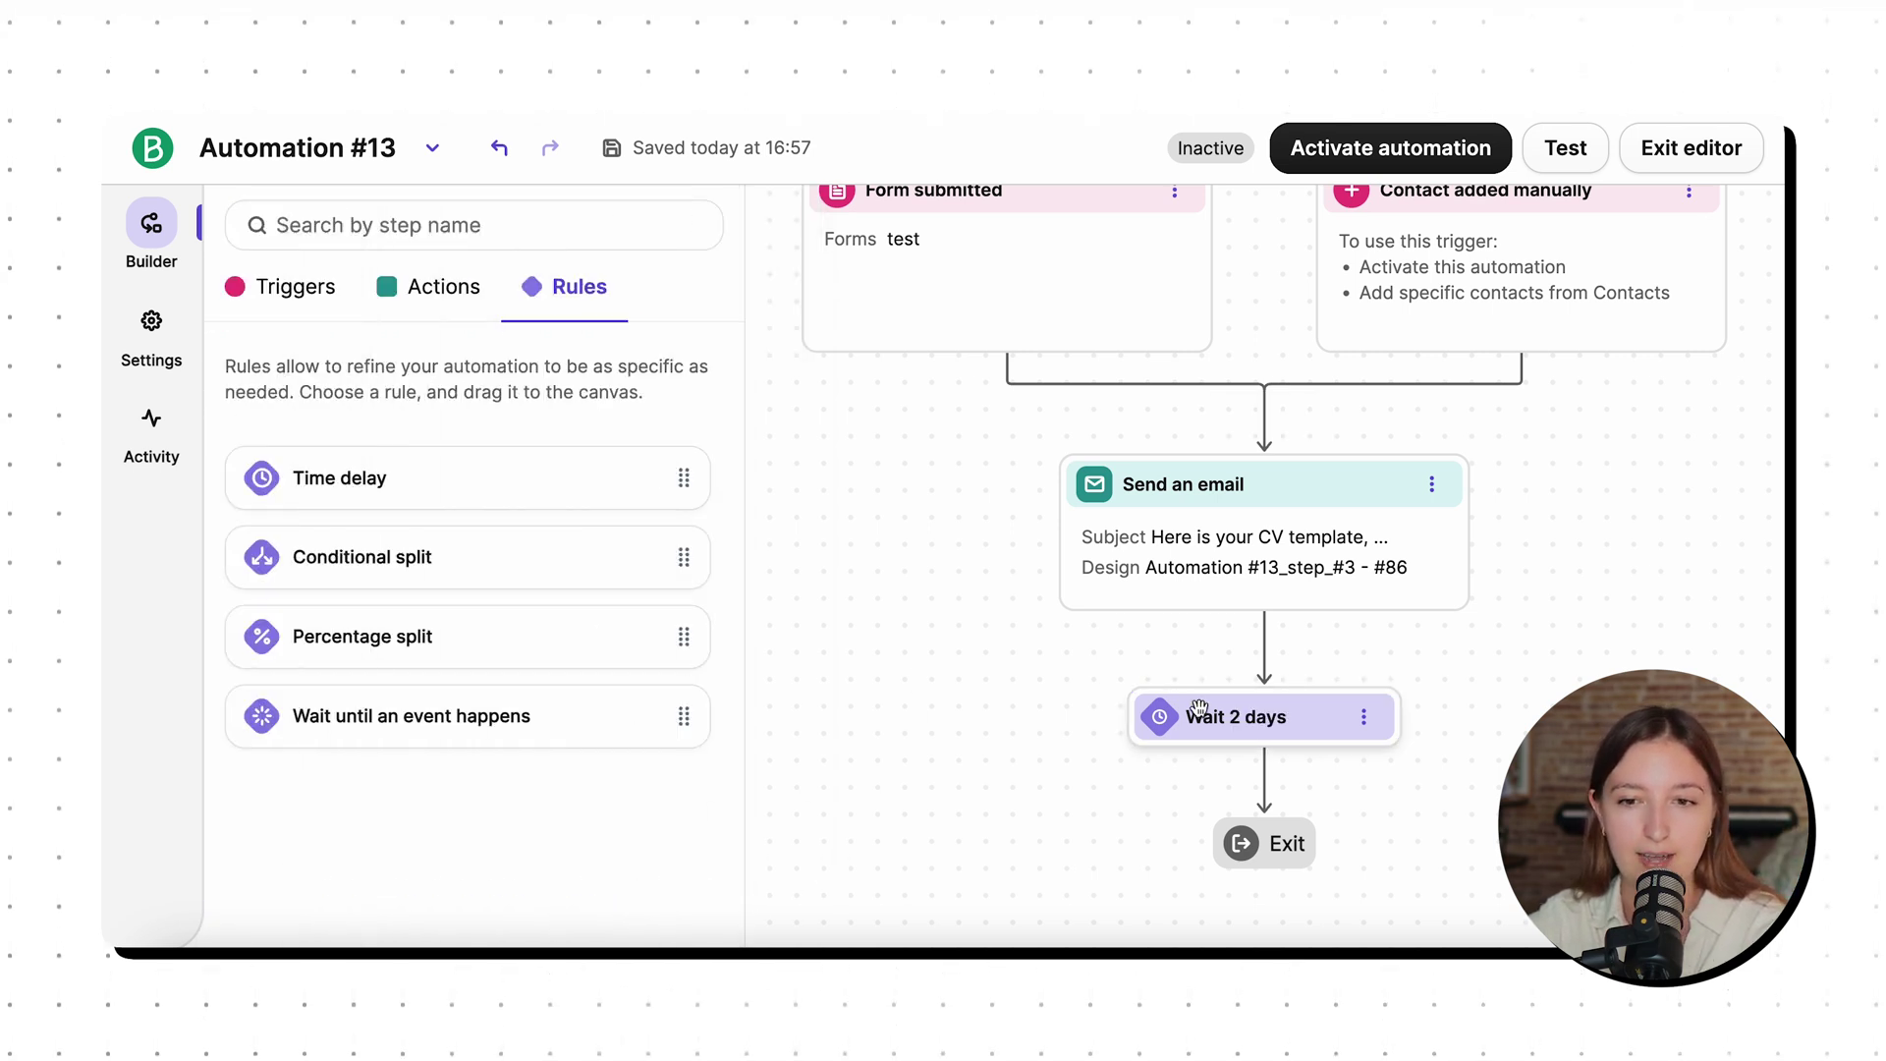
left_click_drag(1515, 716, 1450, 597)
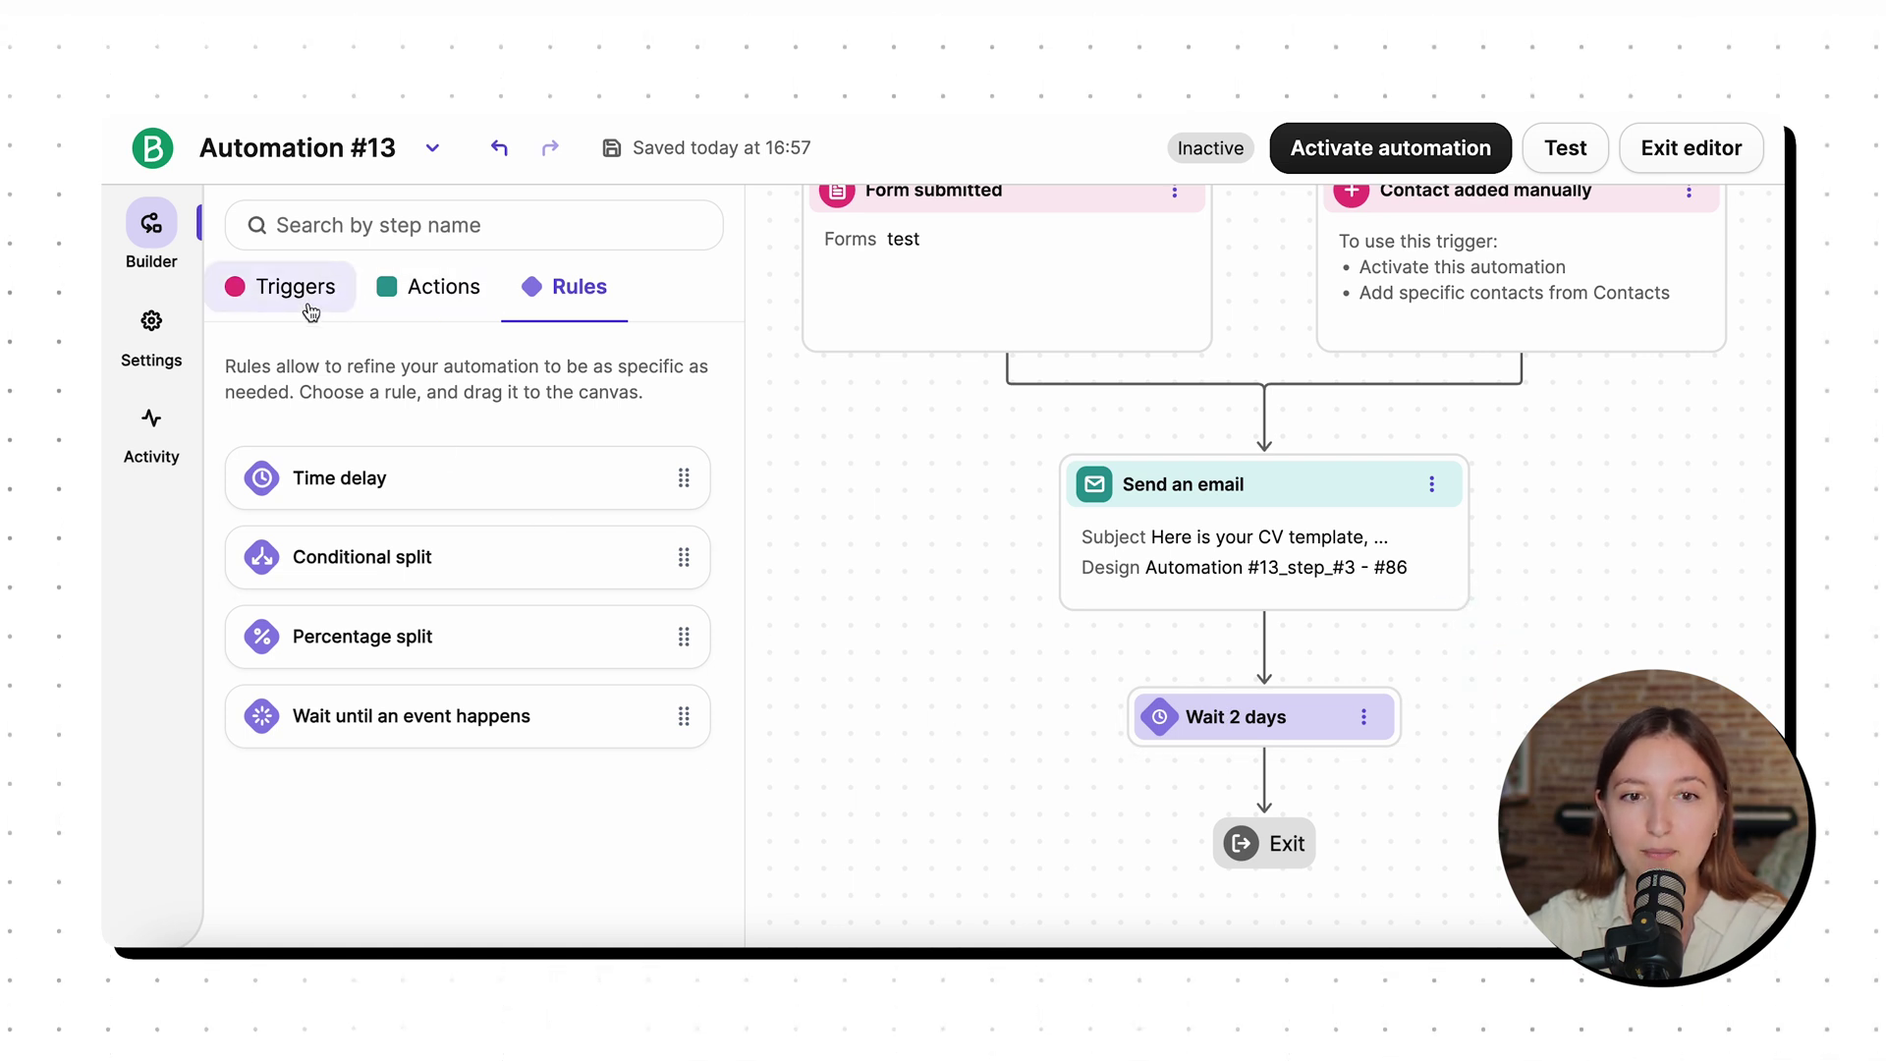
Add a second Send an email step after the two-day wait.
left_click(393, 296)
scroll(451, 667, "down", 5)
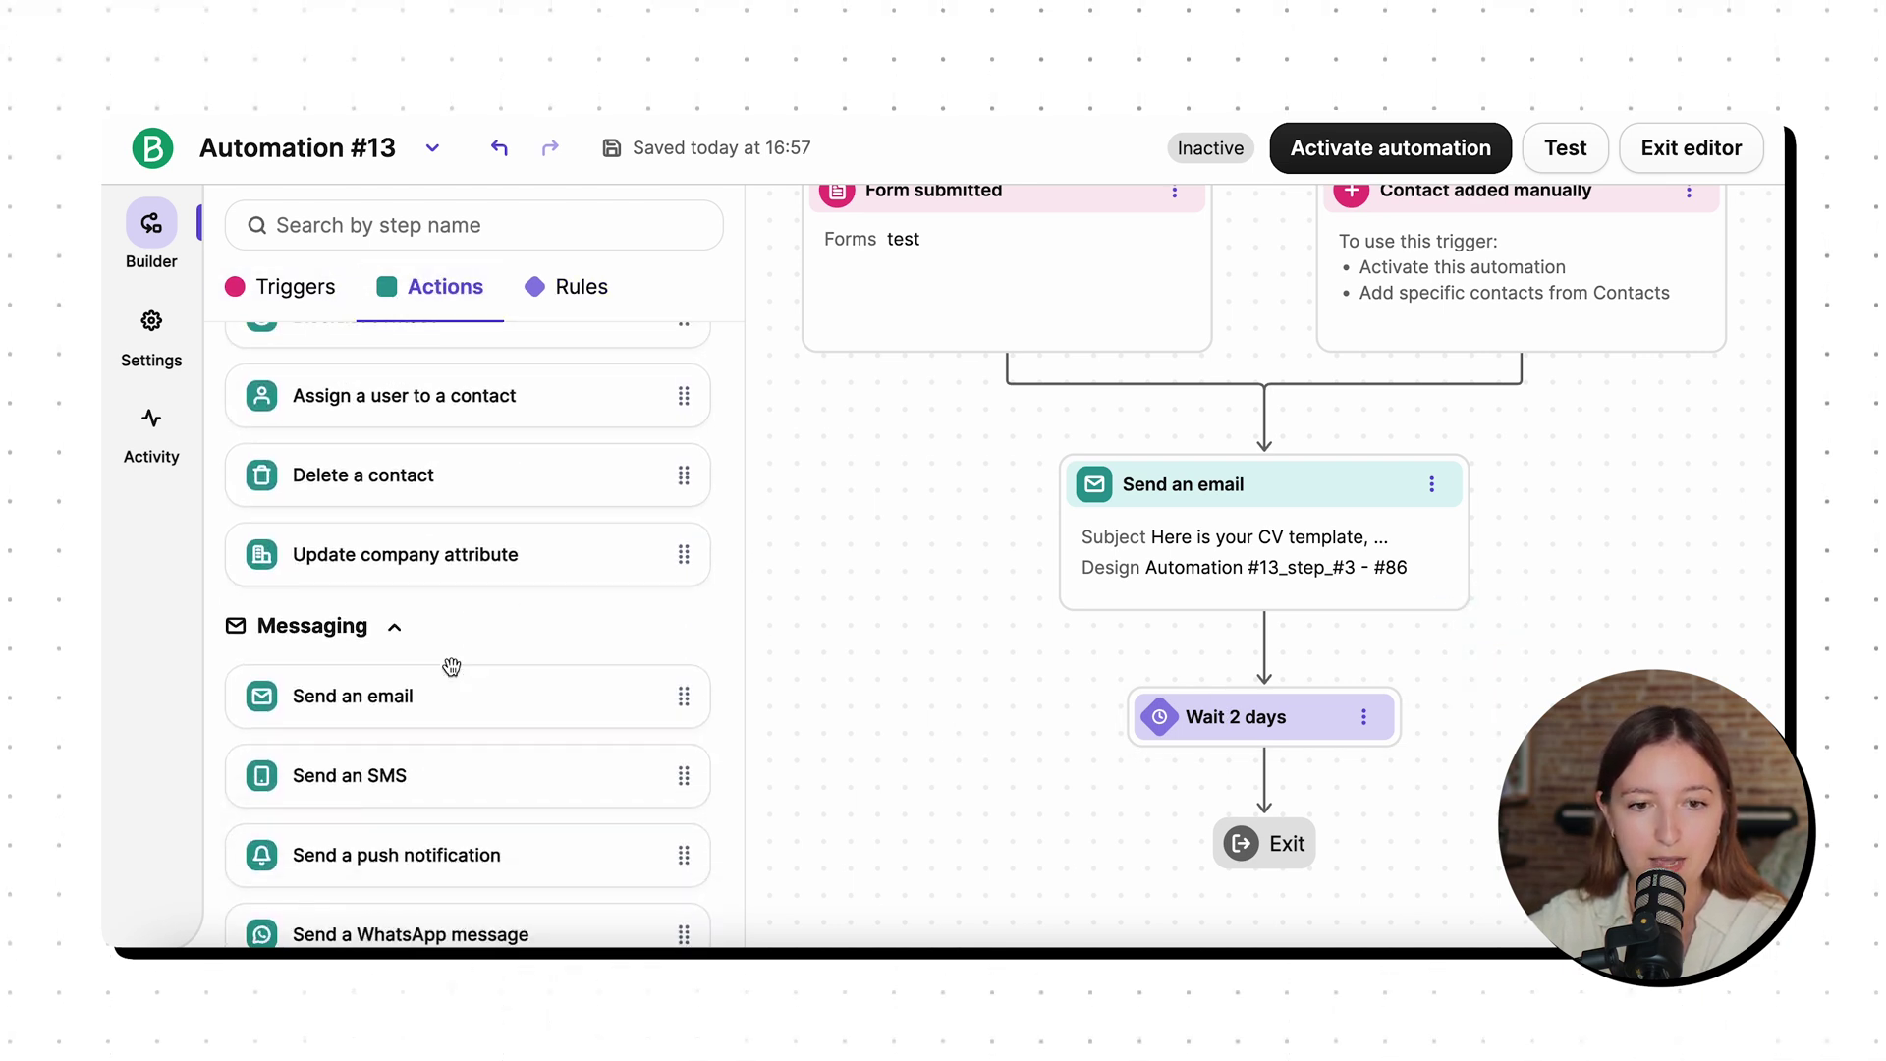
left_click_drag(338, 653, 1281, 781)
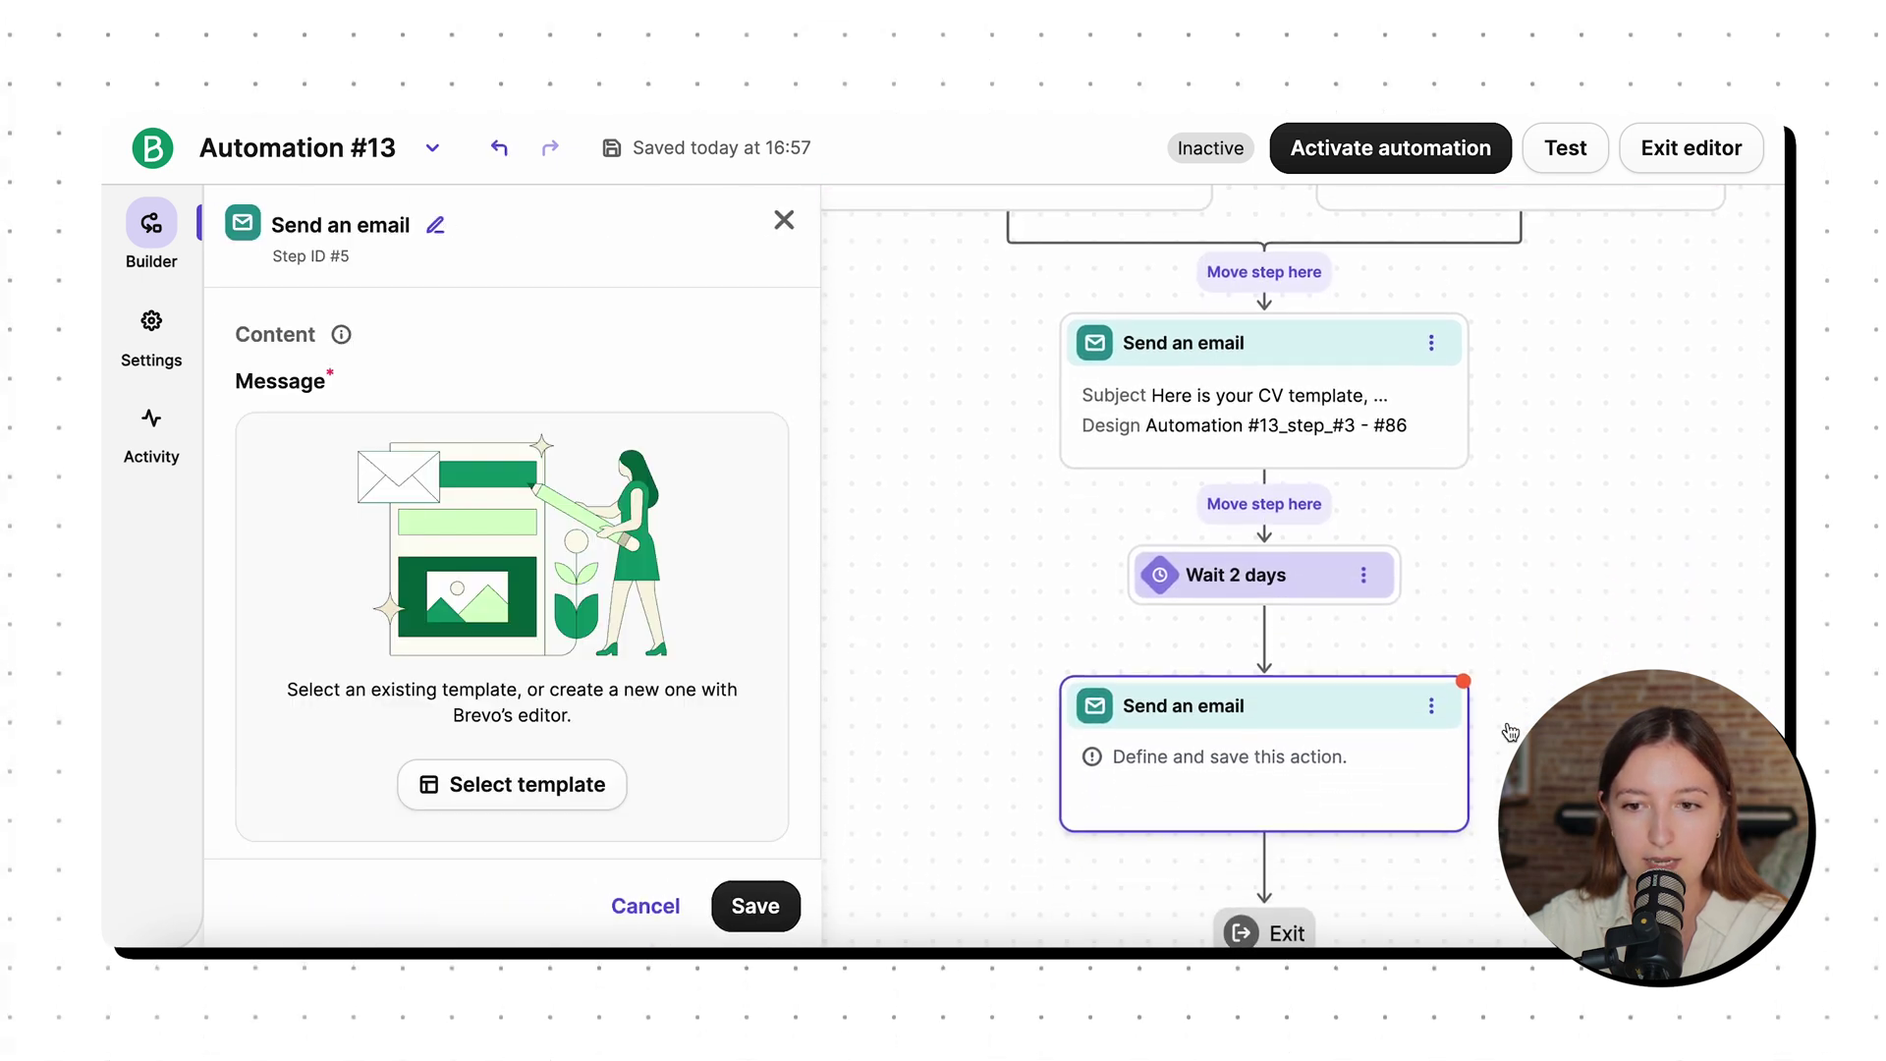
scroll(627, 685, "down", 2)
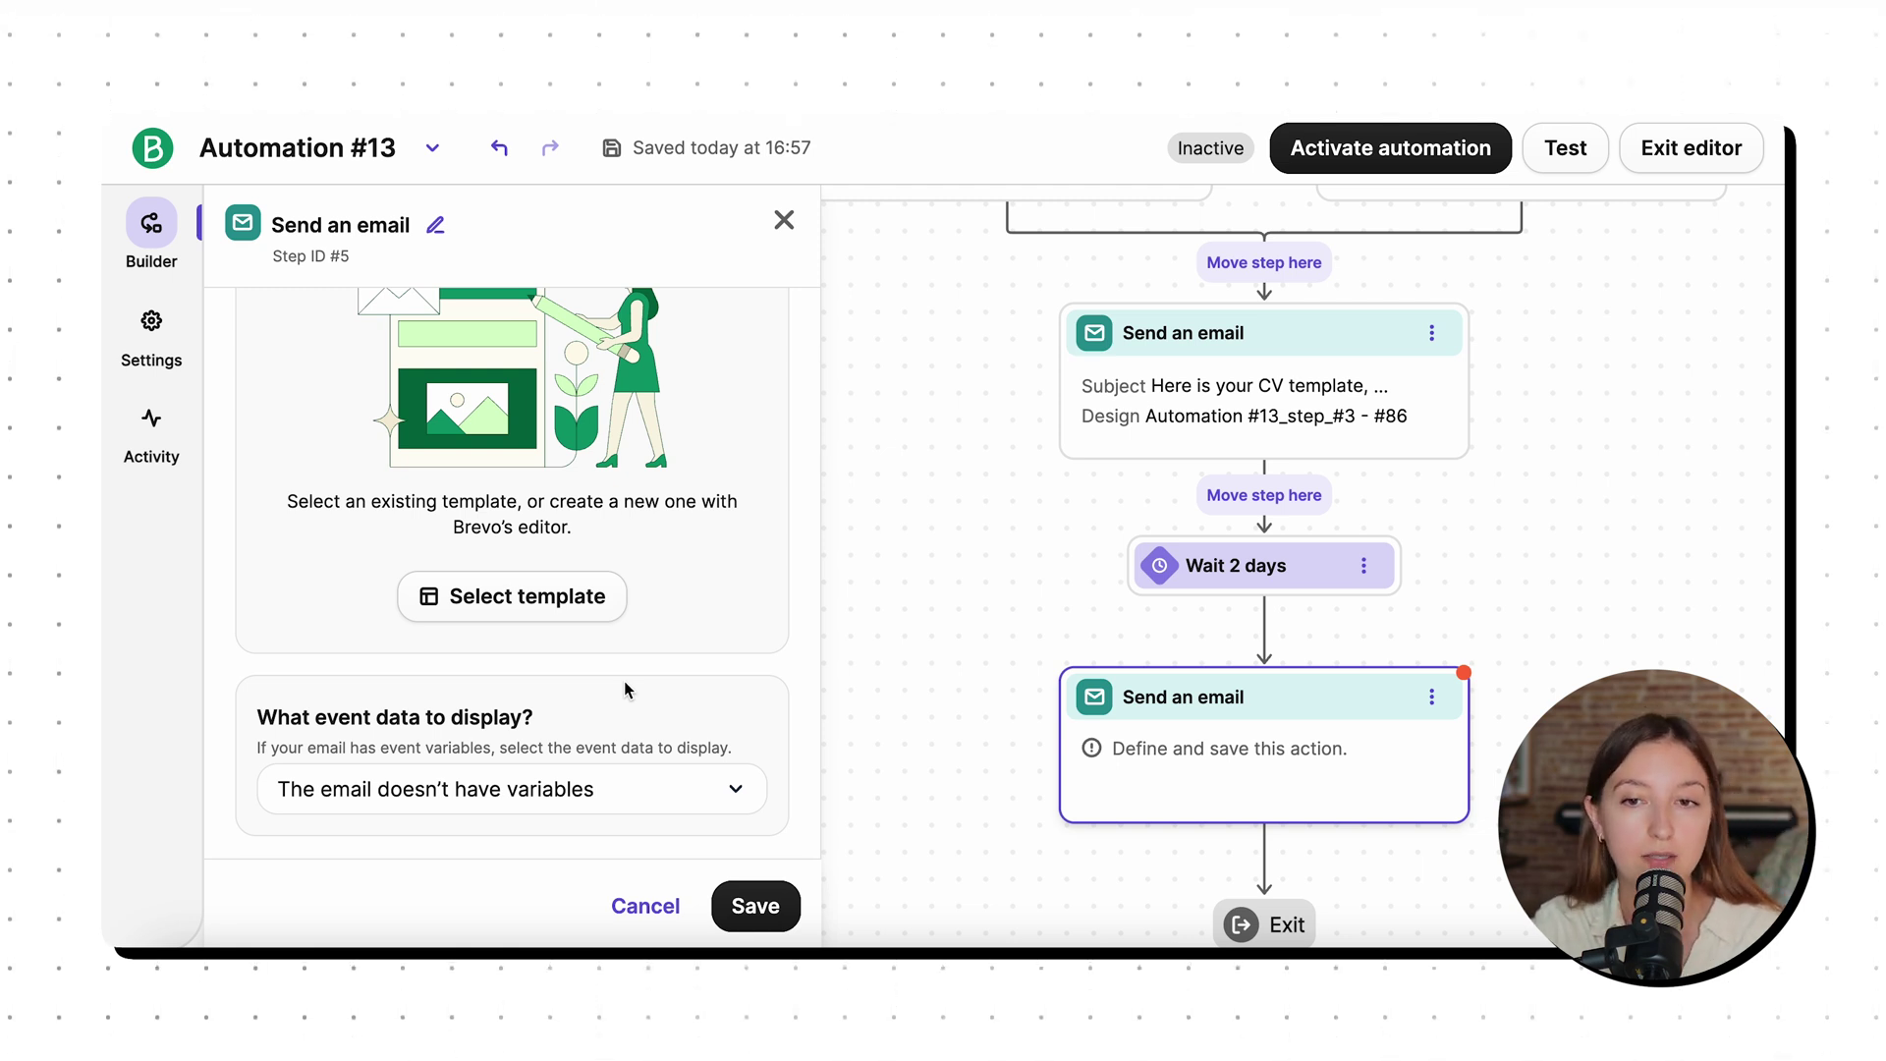
Browse the email templates and preview the Tell a story template in full.
left_click(582, 604)
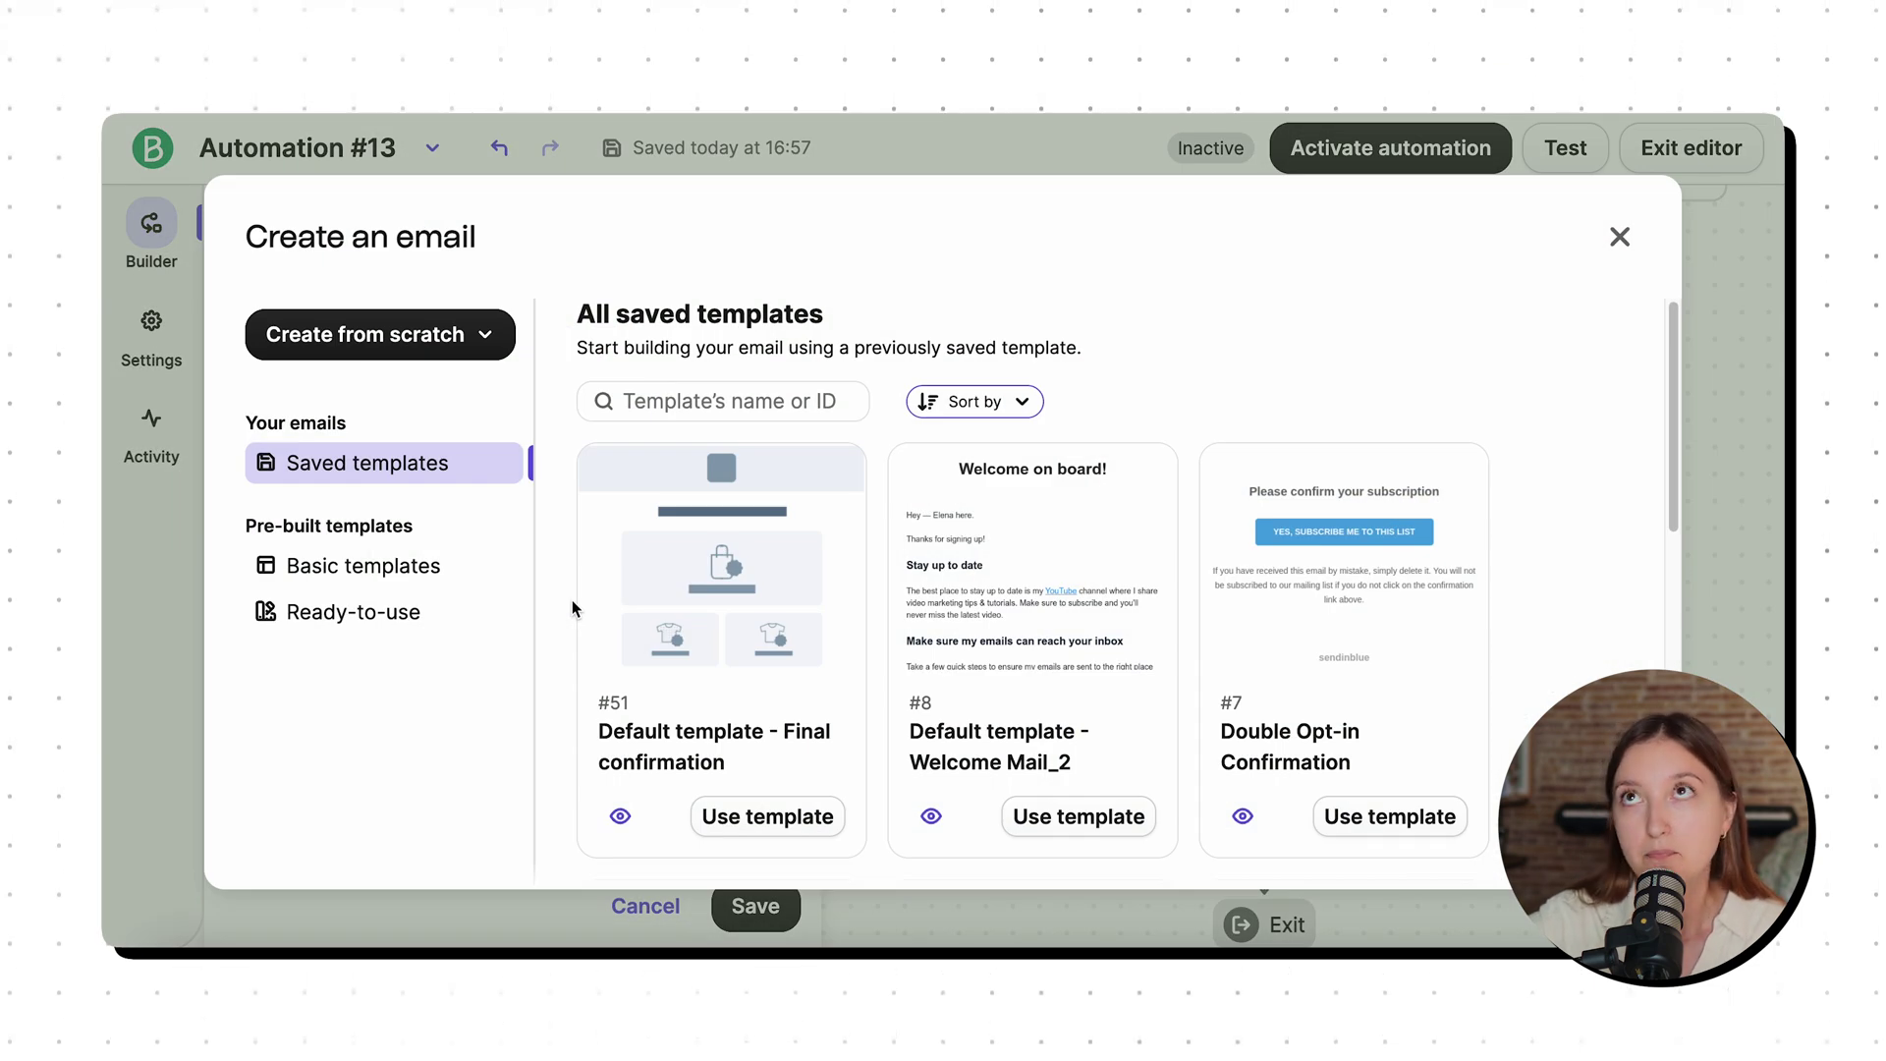
scroll(764, 600, "down", 10)
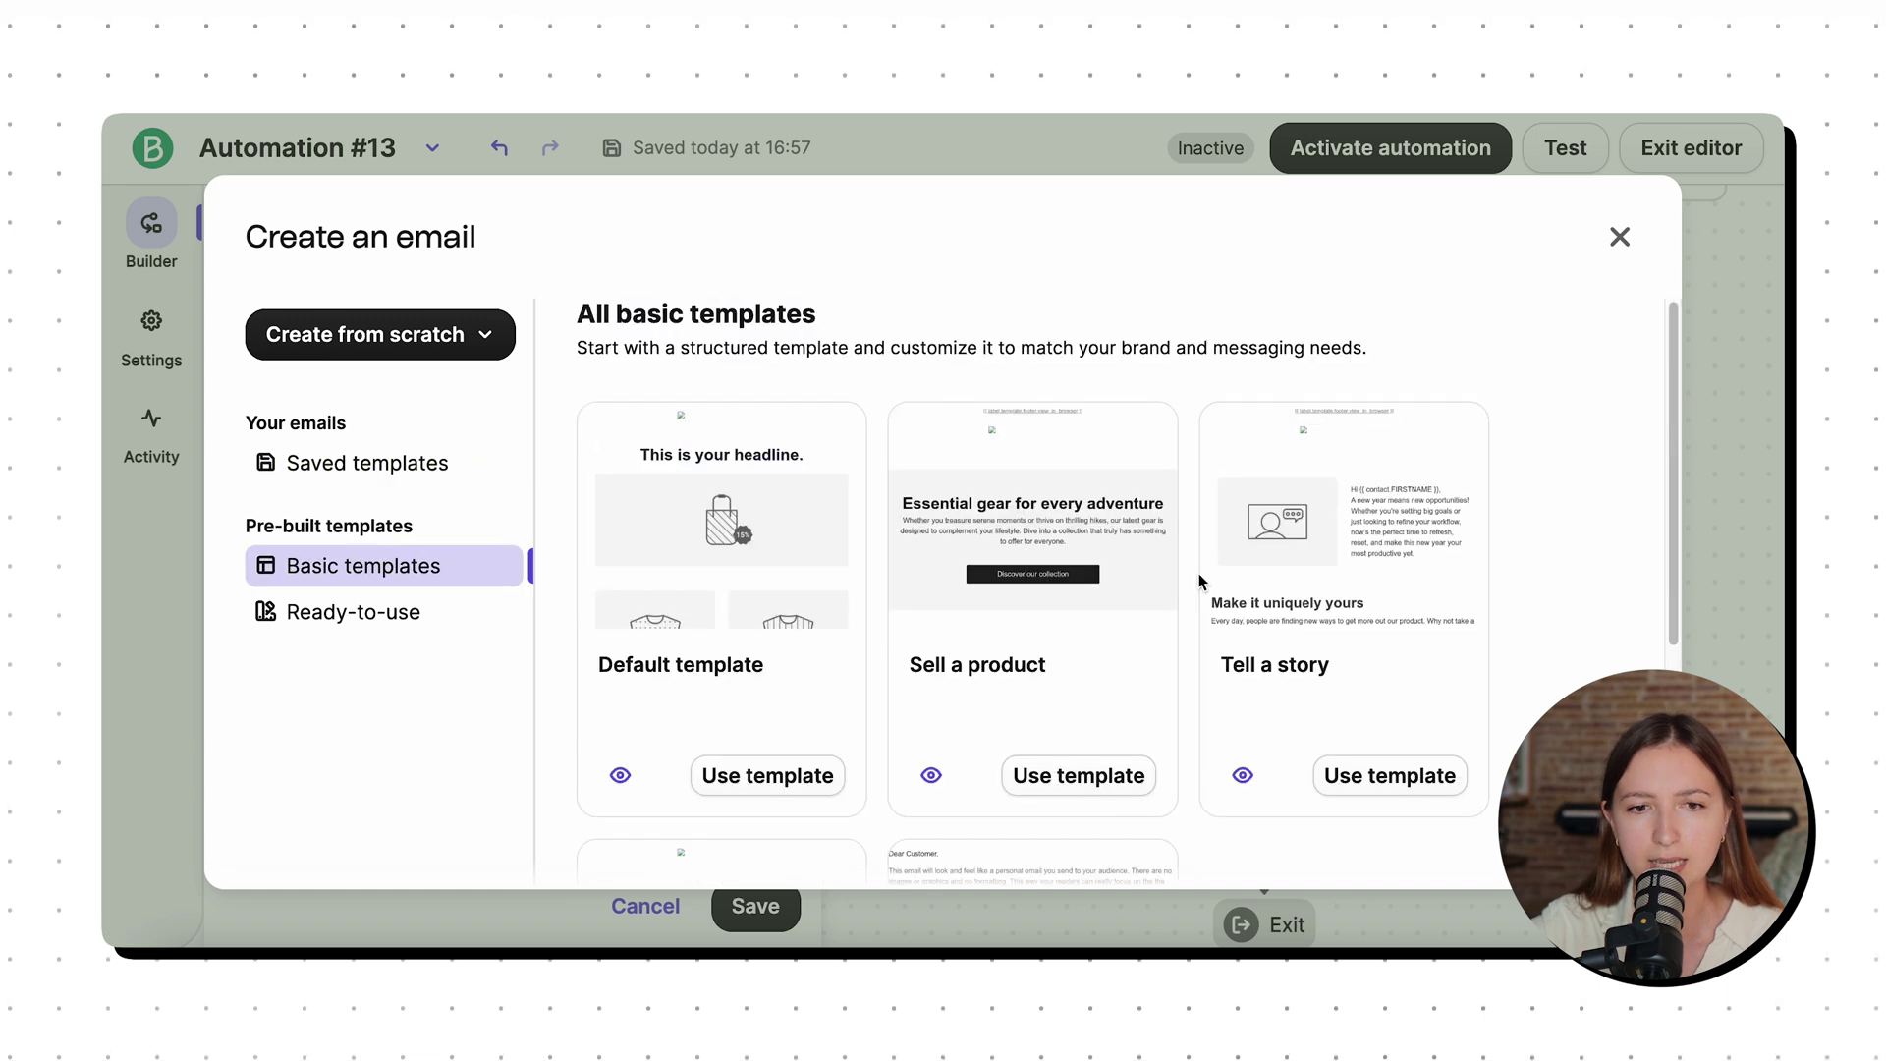
scroll(1179, 664, "down", 4)
scroll(1202, 662, "up", 4)
scroll(1204, 666, "down", 5)
left_click(1247, 366)
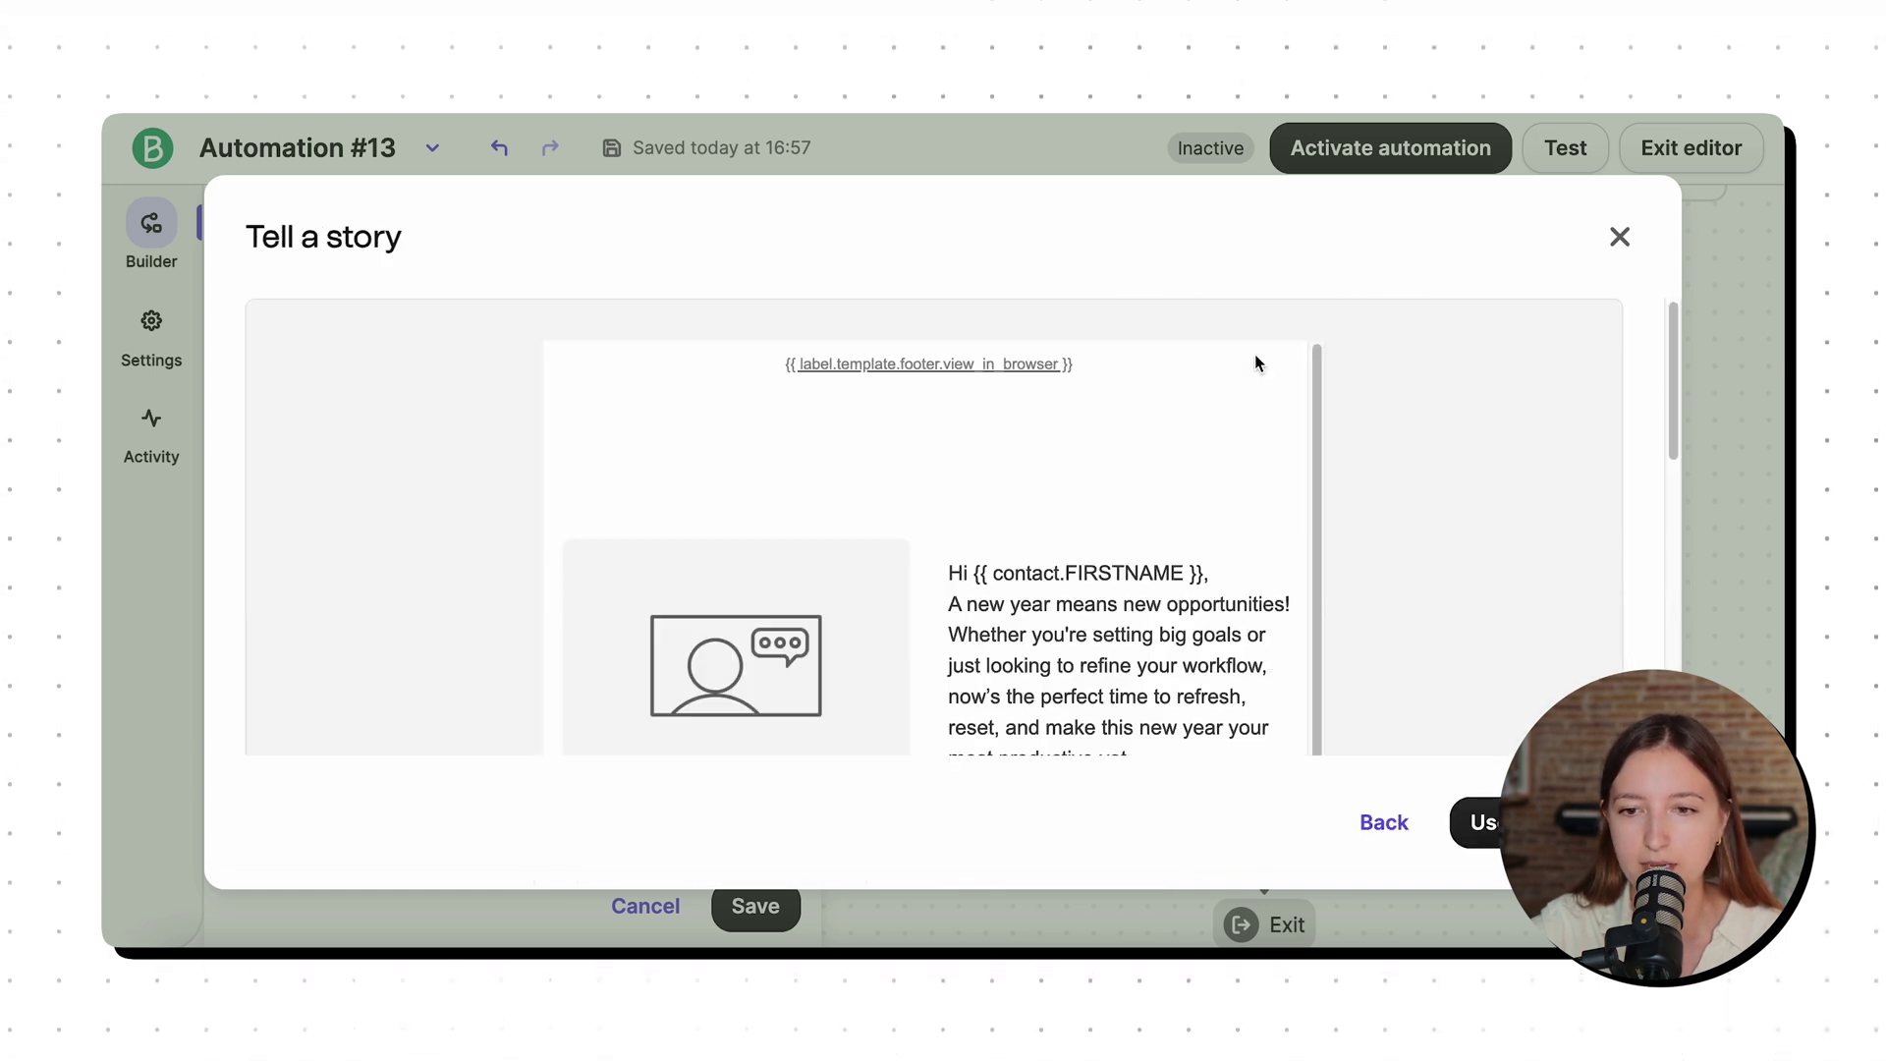
scroll(1081, 508, "down", 10)
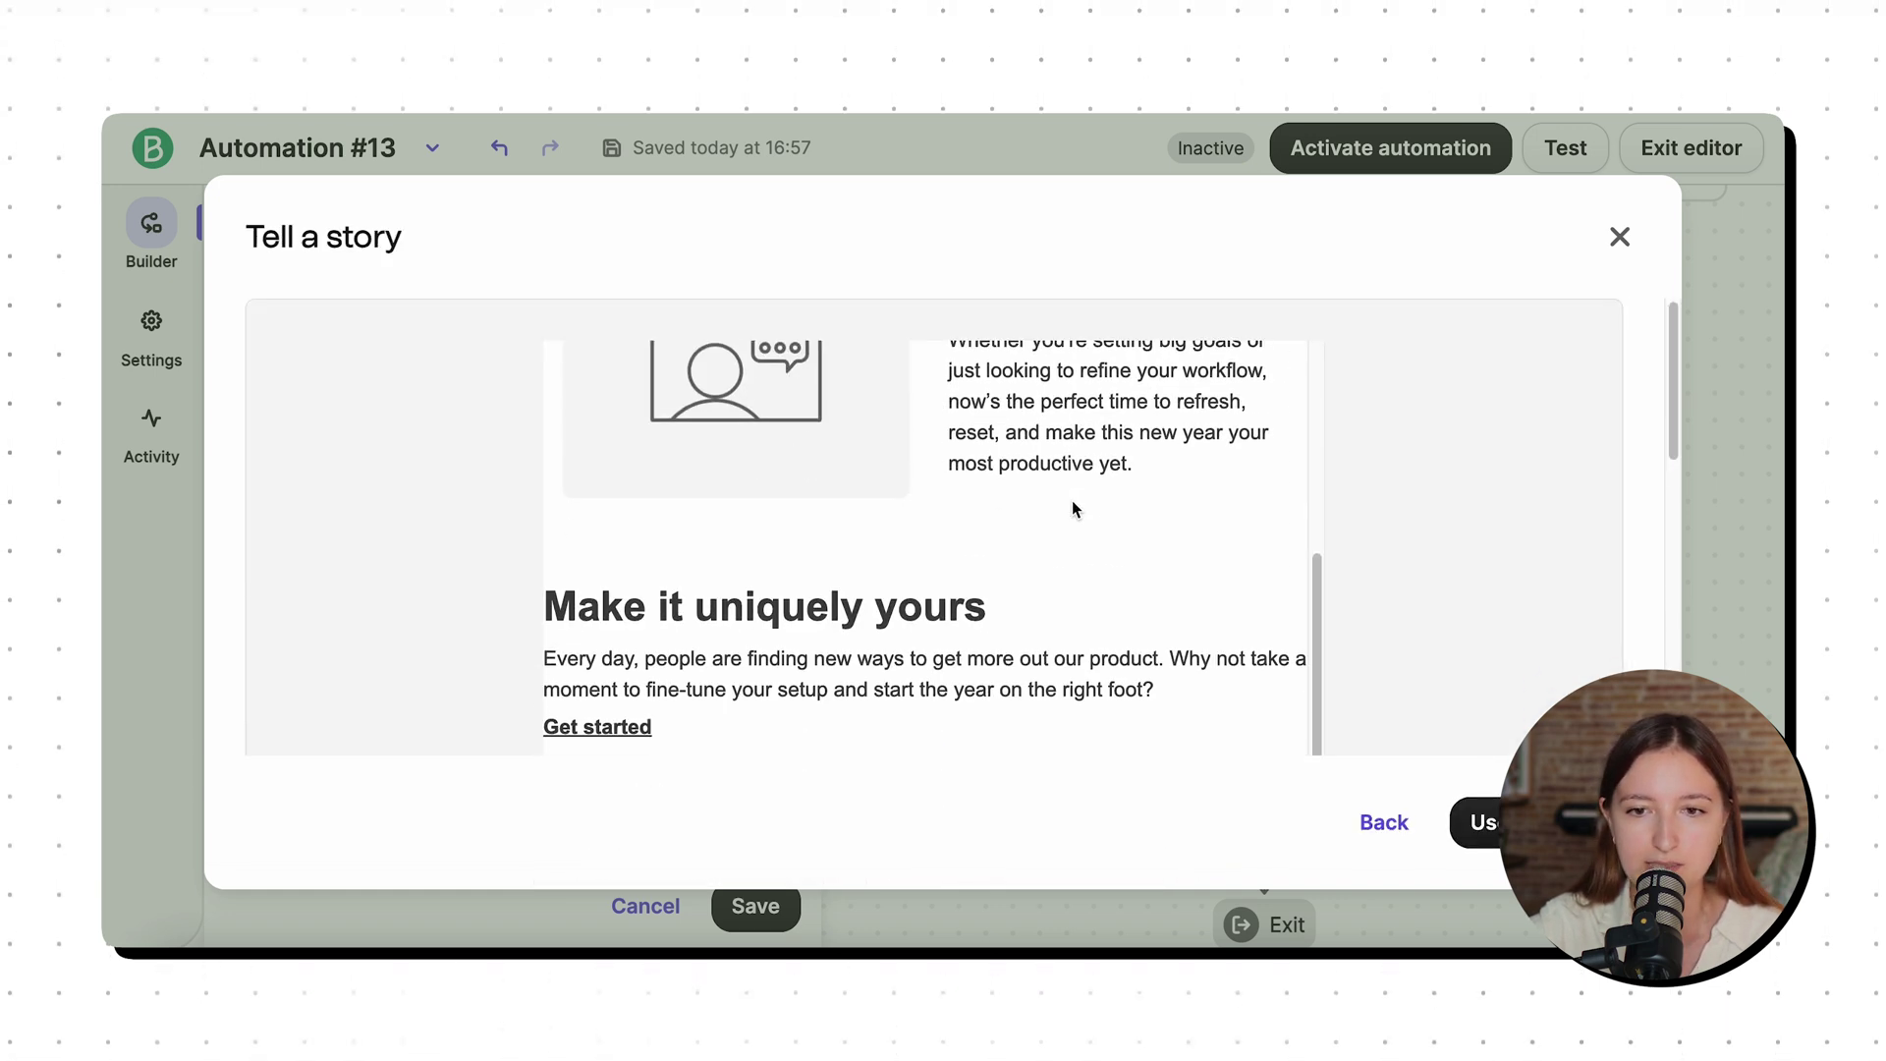
scroll(1068, 508, "down", 3)
scroll(821, 565, "down", 10)
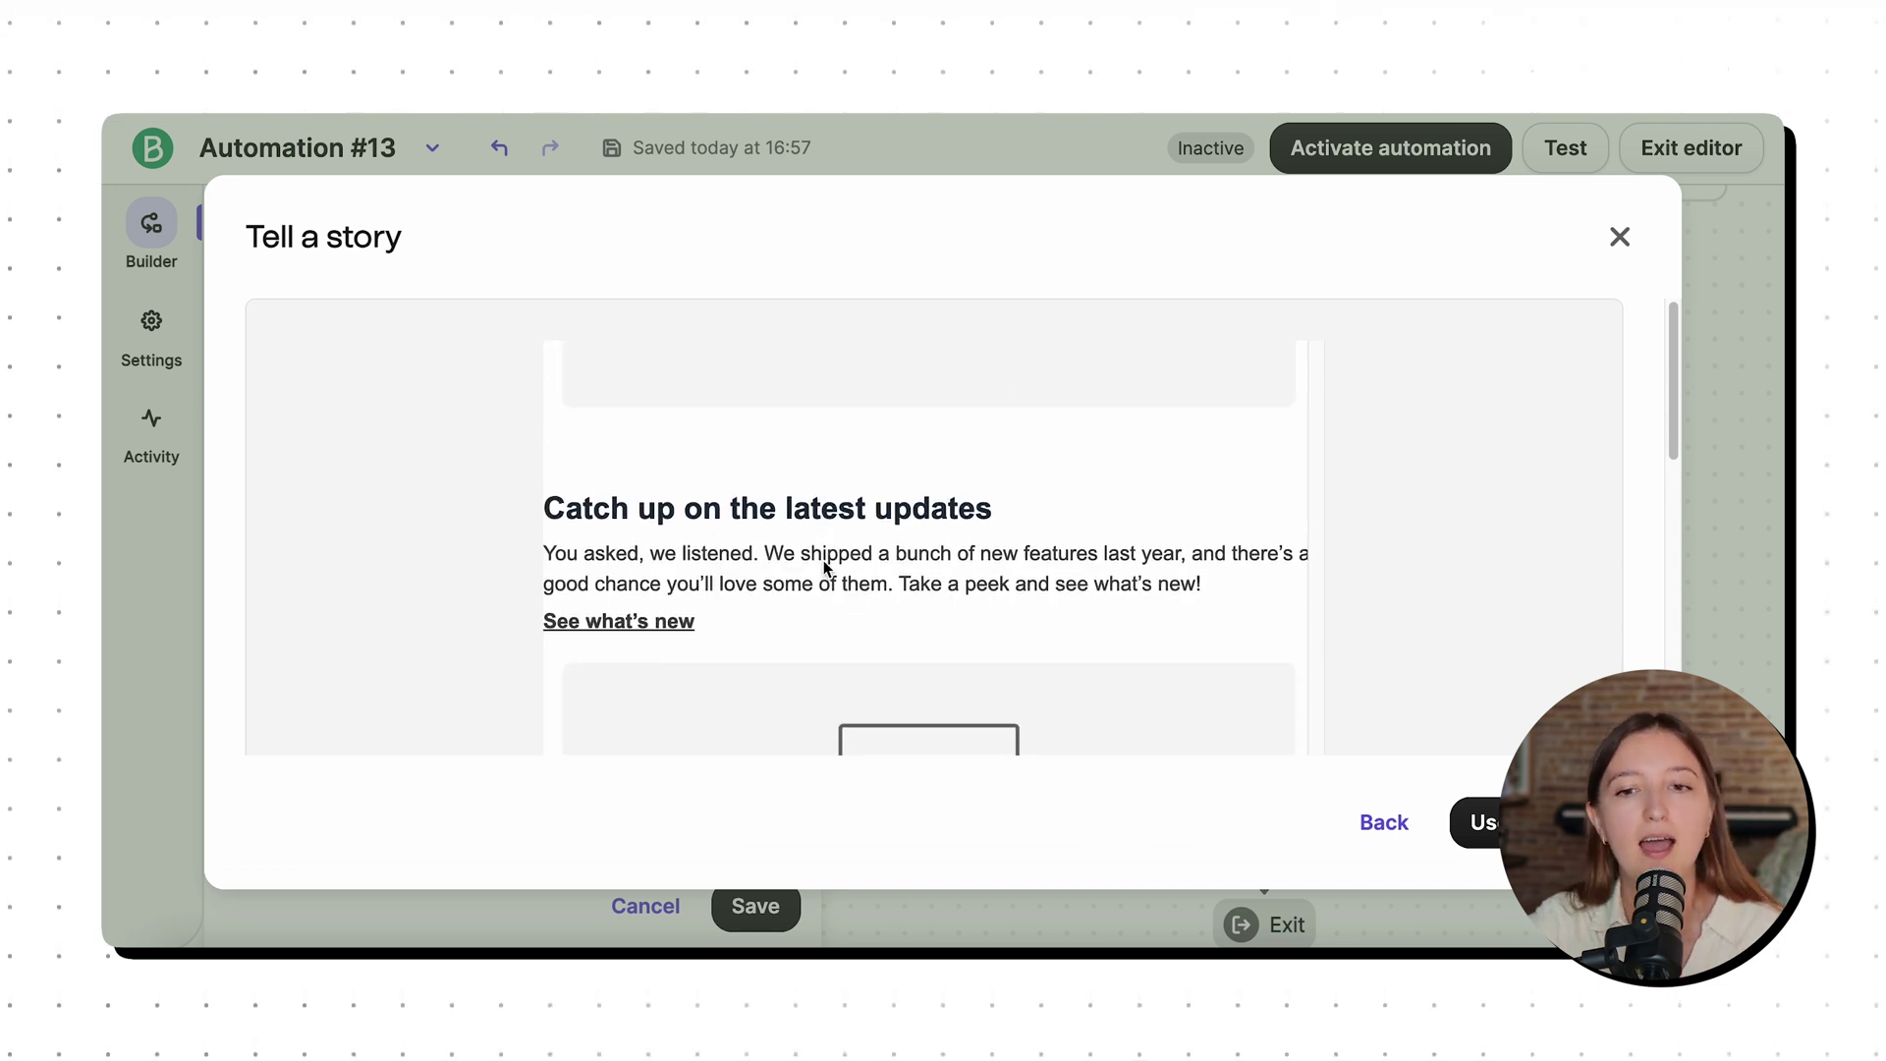
scroll(935, 540, "up", 3)
scroll(935, 538, "down", 3)
scroll(936, 538, "down", 5)
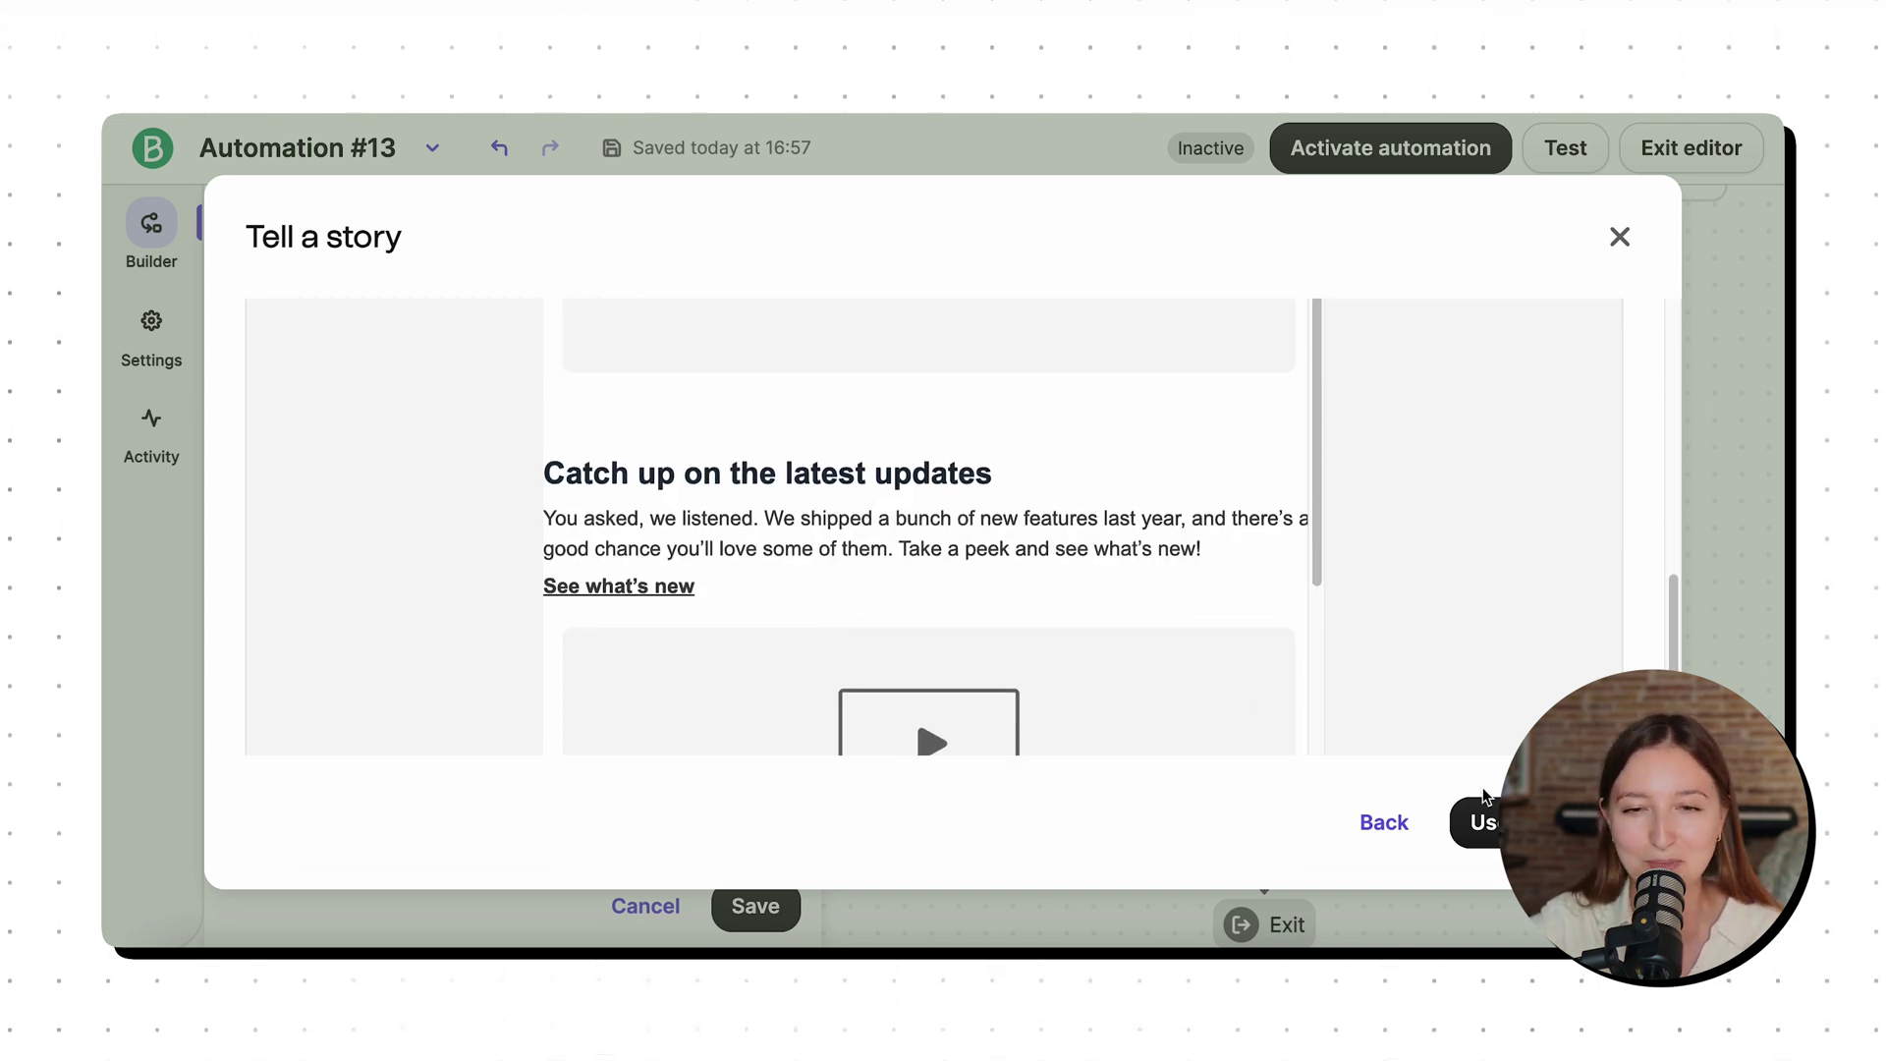
Apply the Tell a story template and save the email with subject 'My top marketing interview hacks'.
left_click(1484, 821)
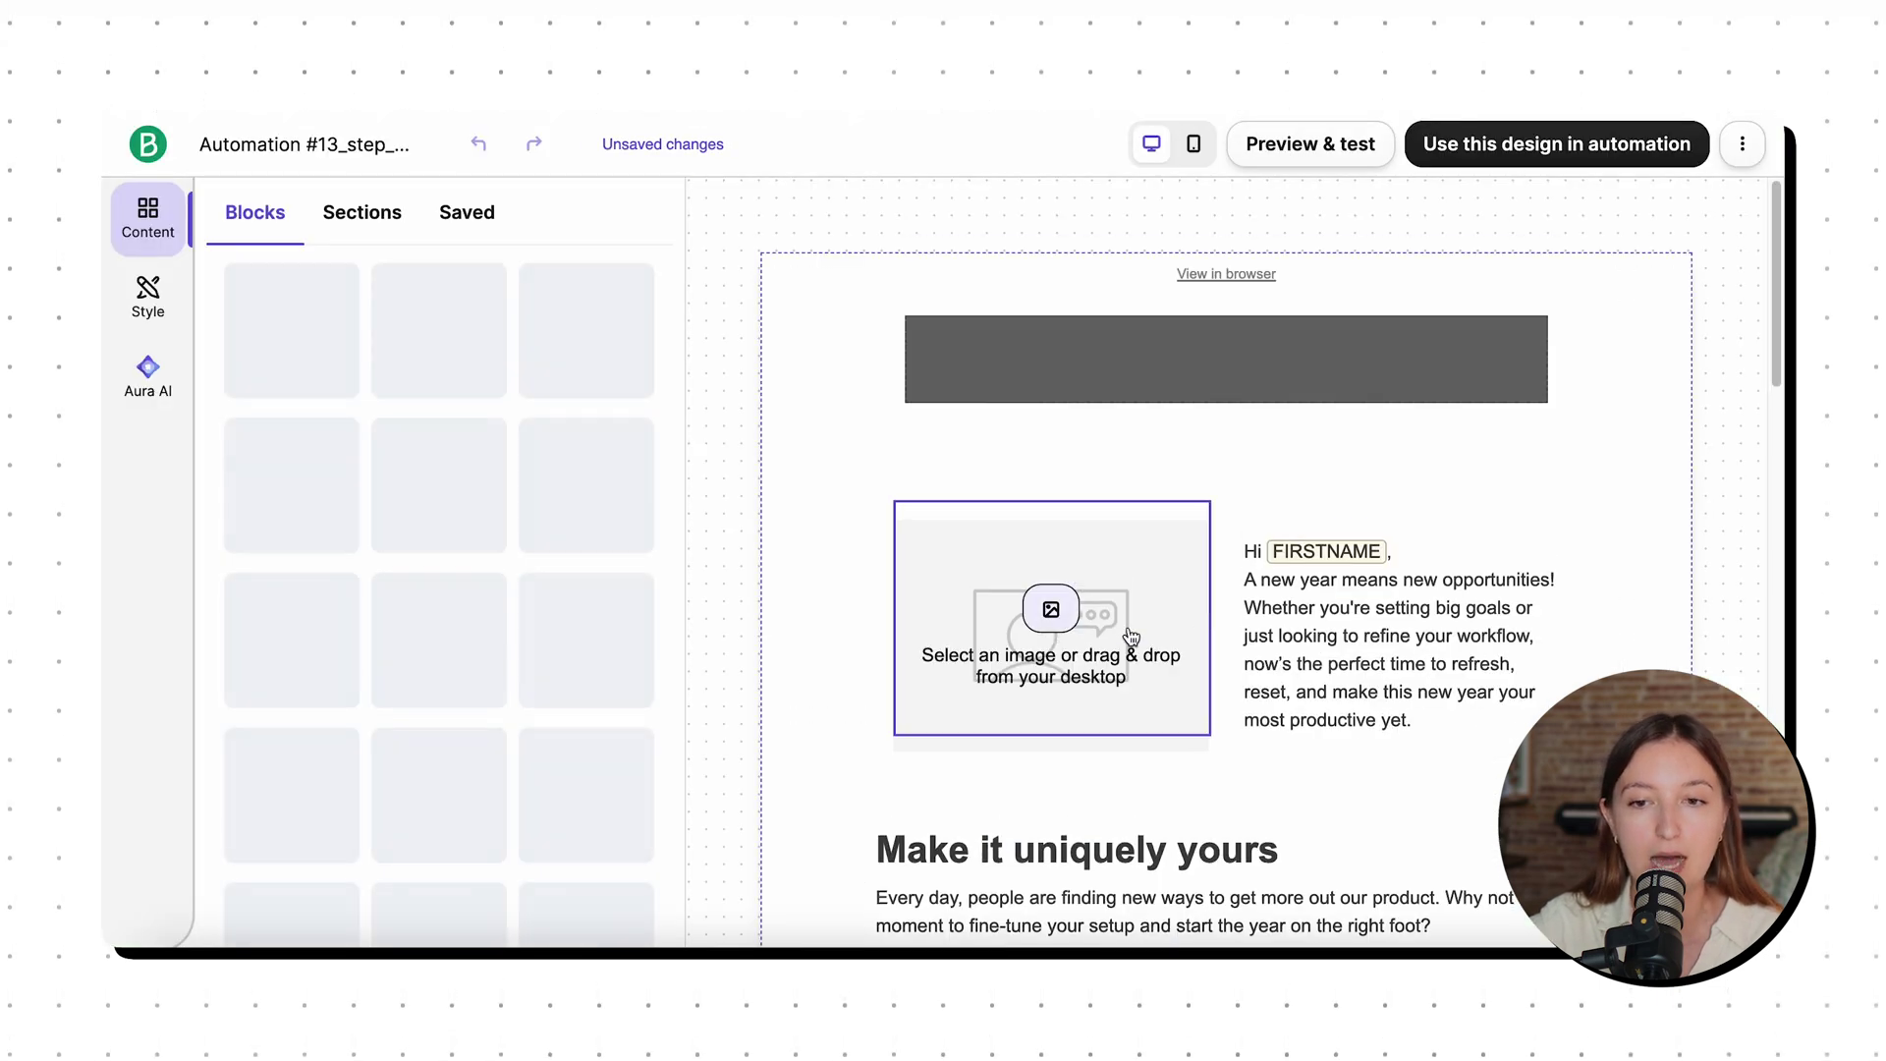
scroll(1310, 619, "down", 10)
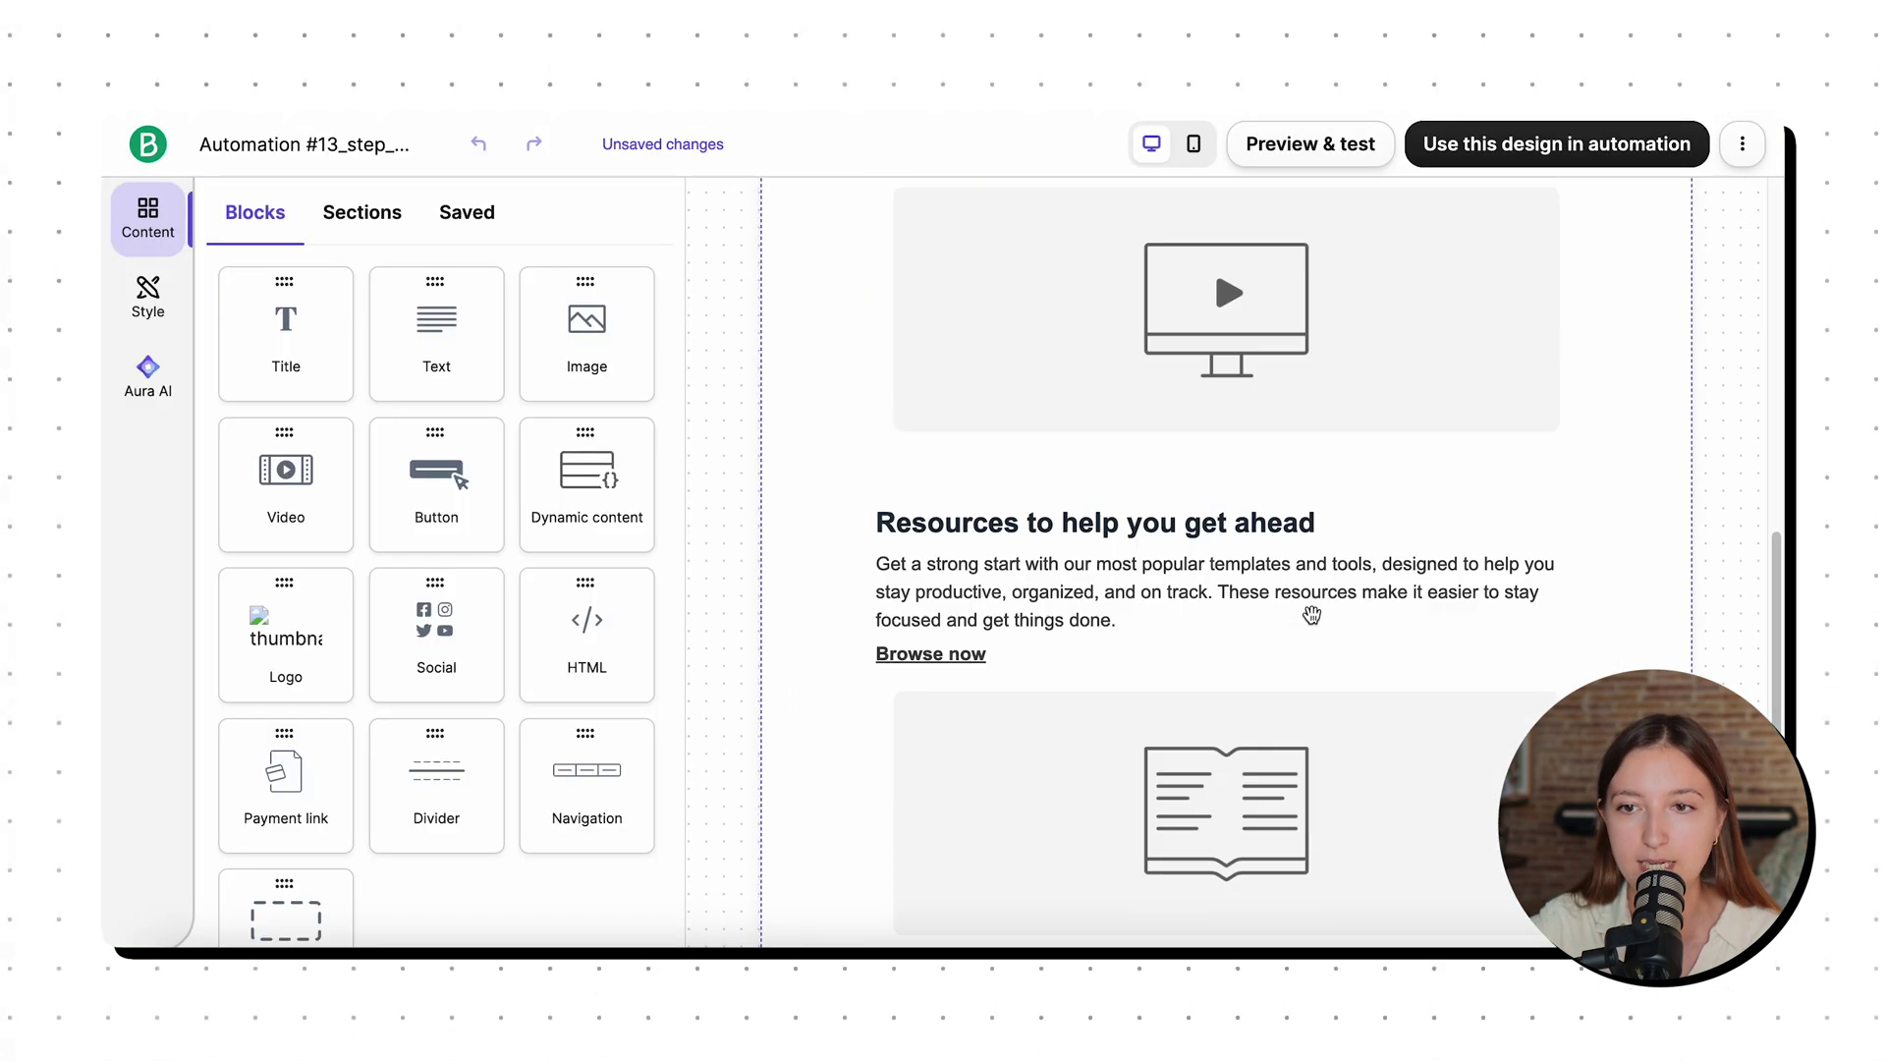
scroll(1312, 615, "up", 10)
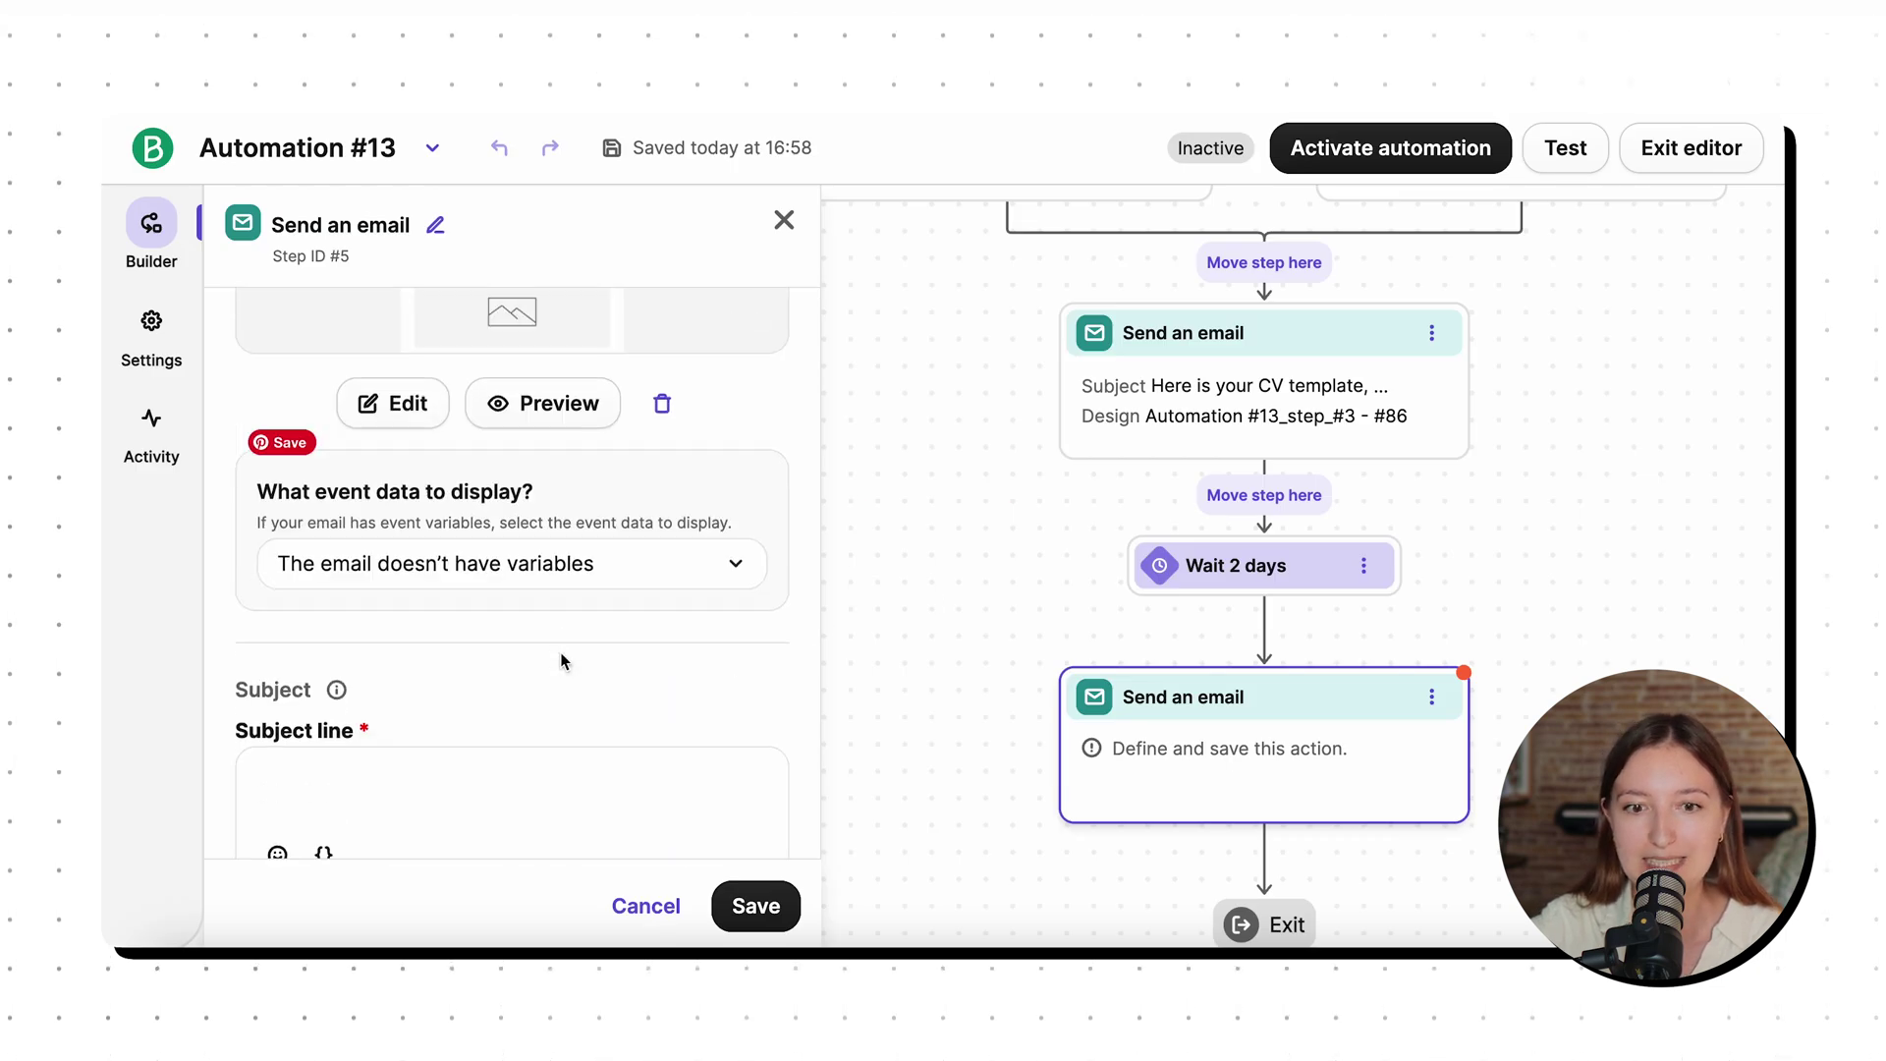
scroll(563, 662, "down", 2)
left_click(355, 501)
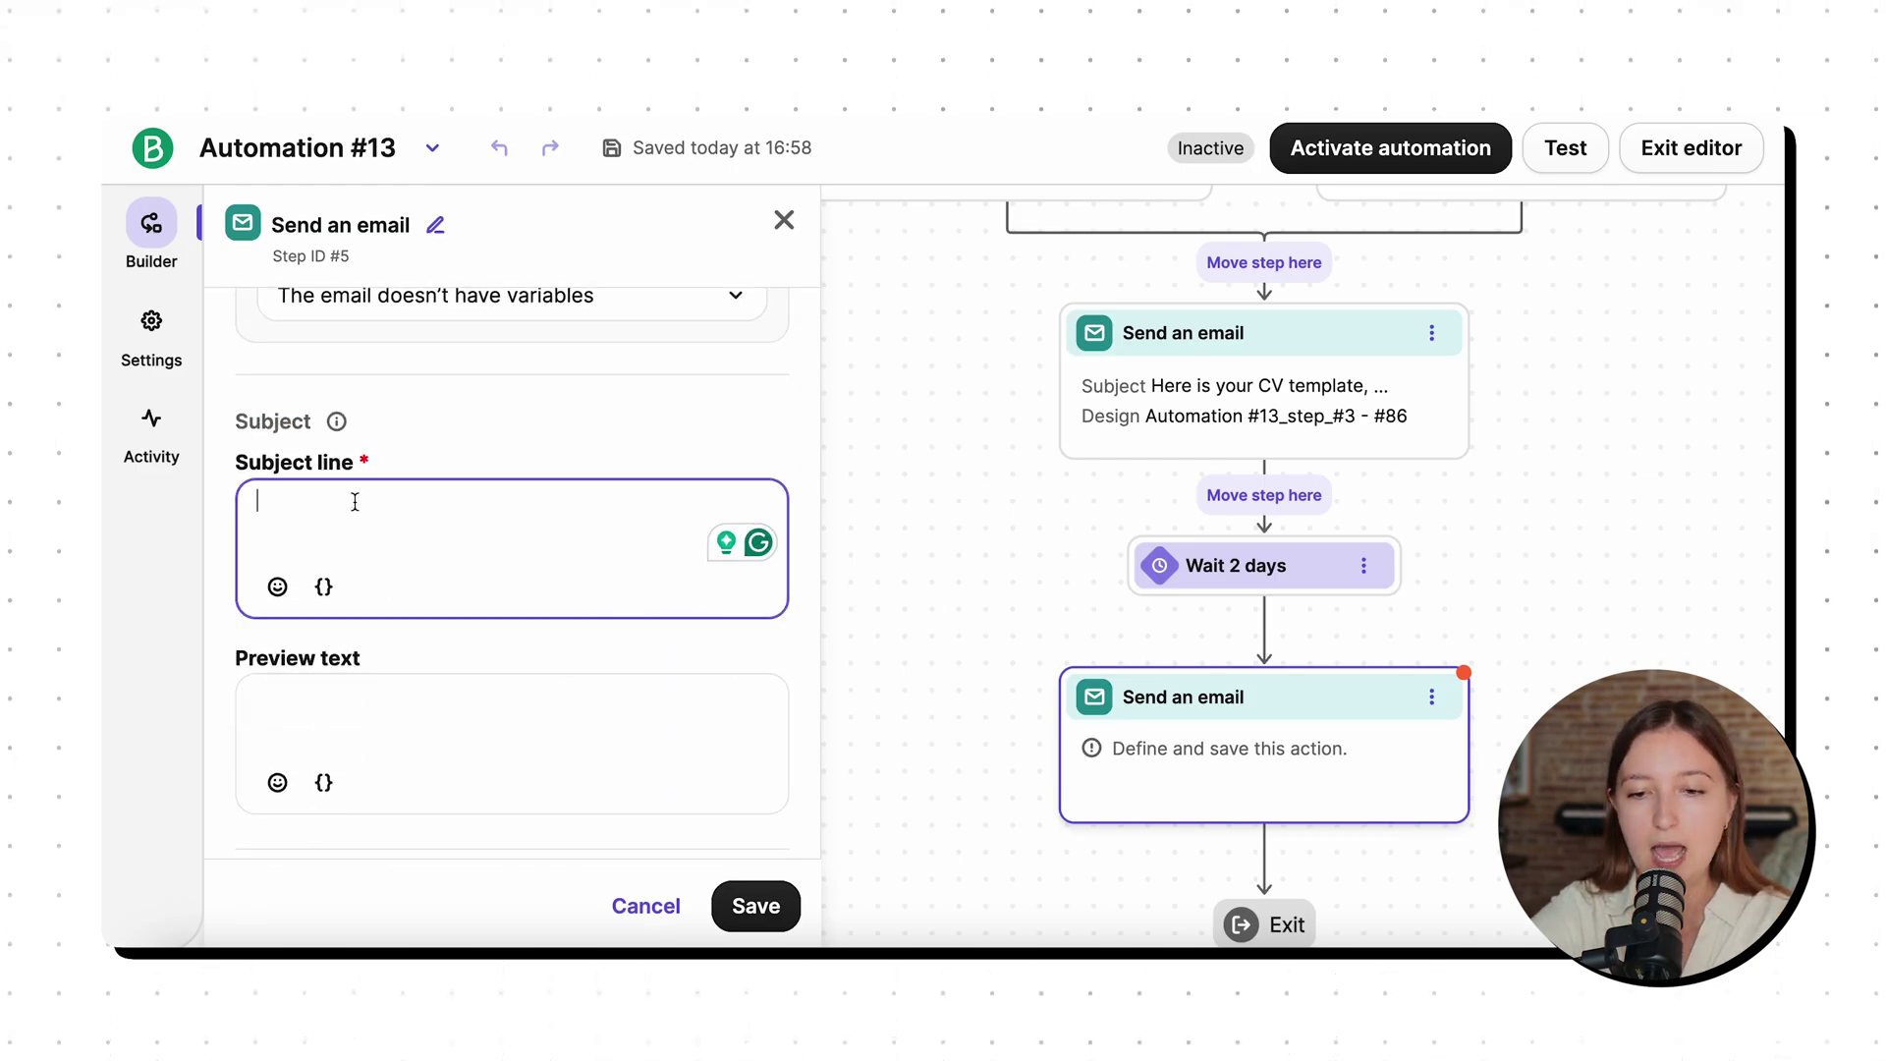
type("My top ma")
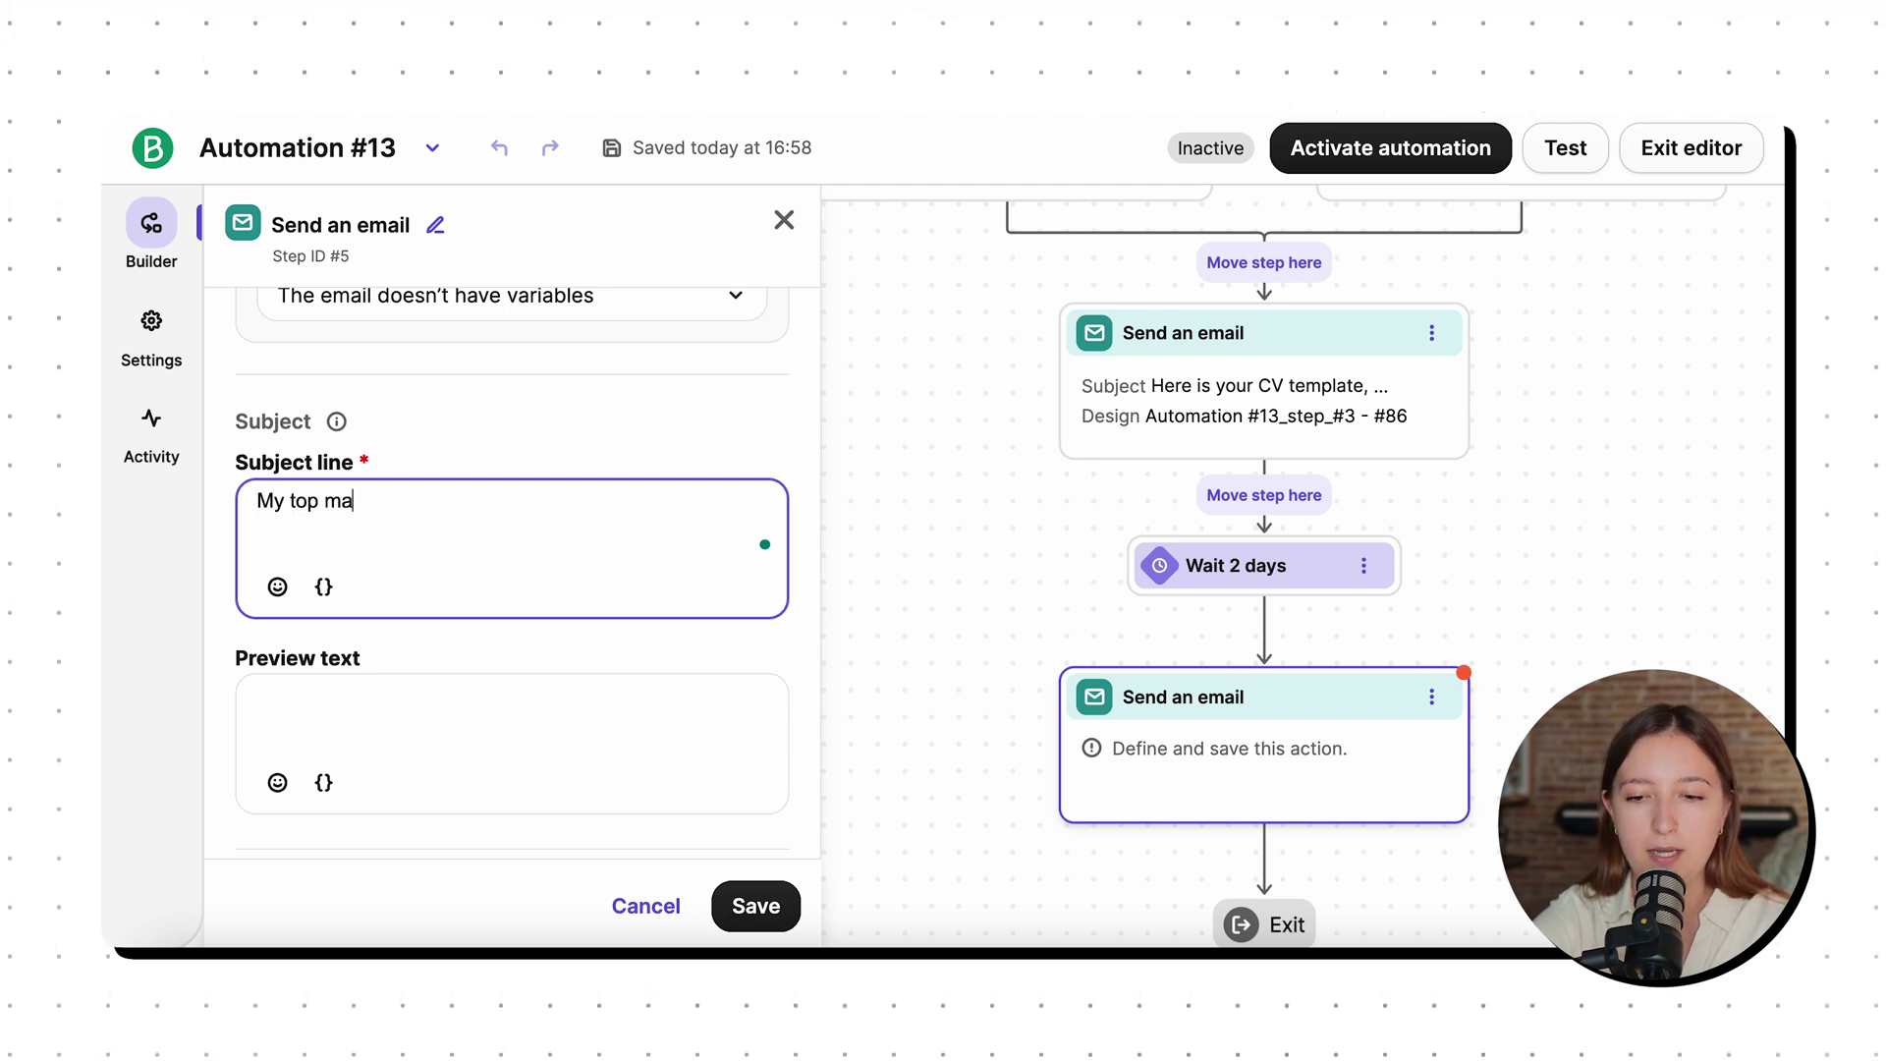
type("rketing interview hacks")
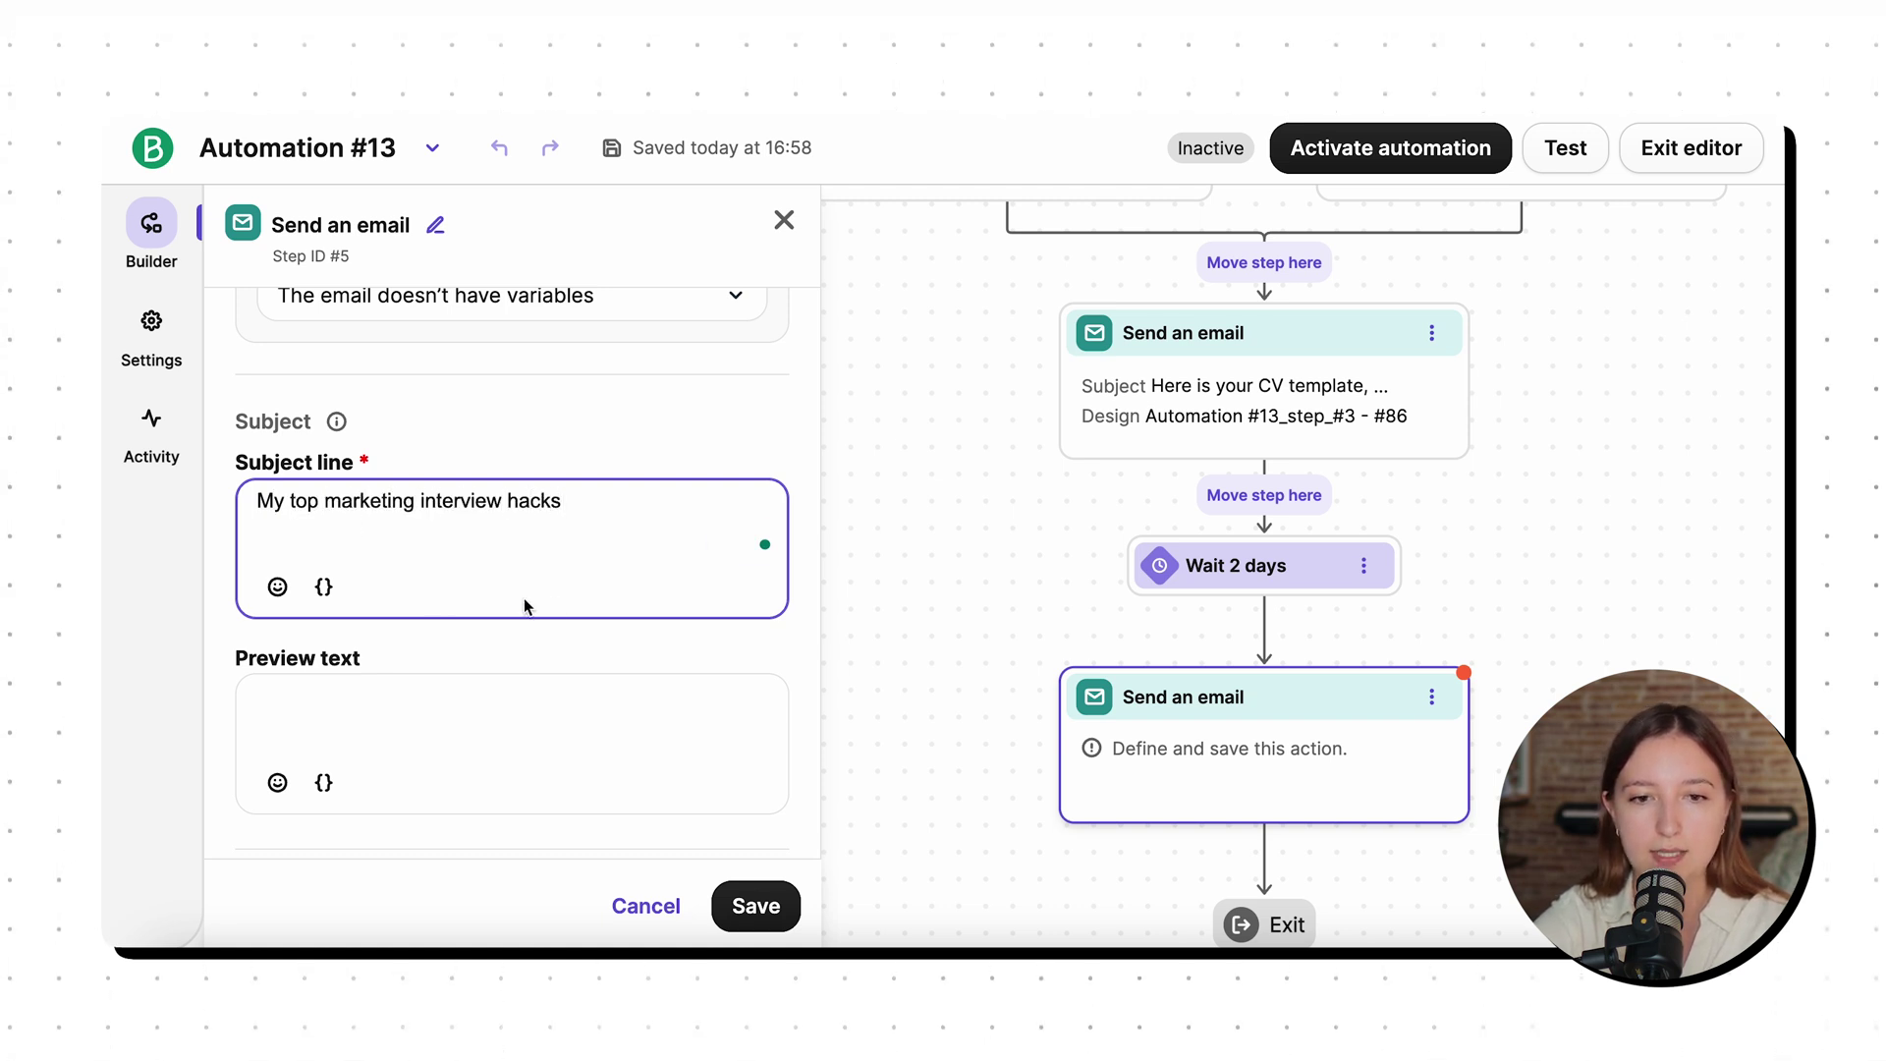
scroll(526, 607, "down", 3)
left_click(744, 905)
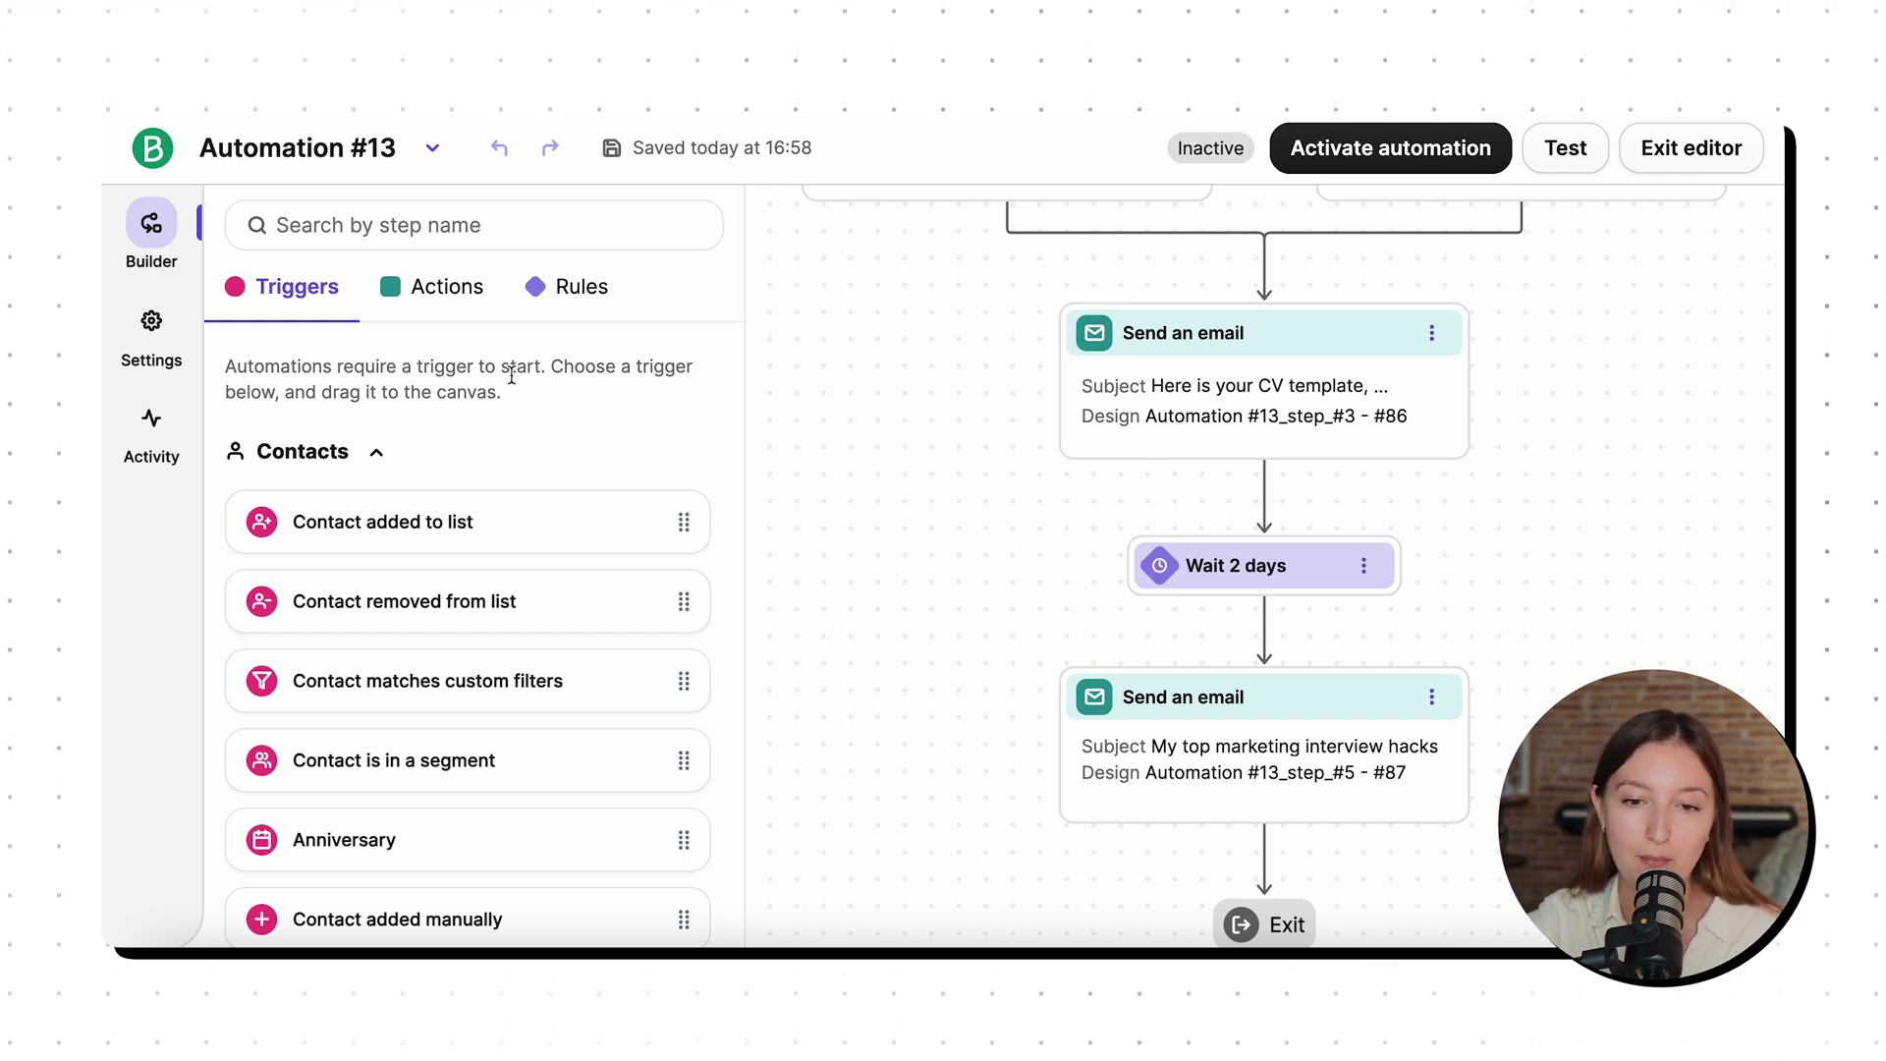
Add a Conditional split after the second email and begin defining its condition.
scroll(990, 648, "down", 2)
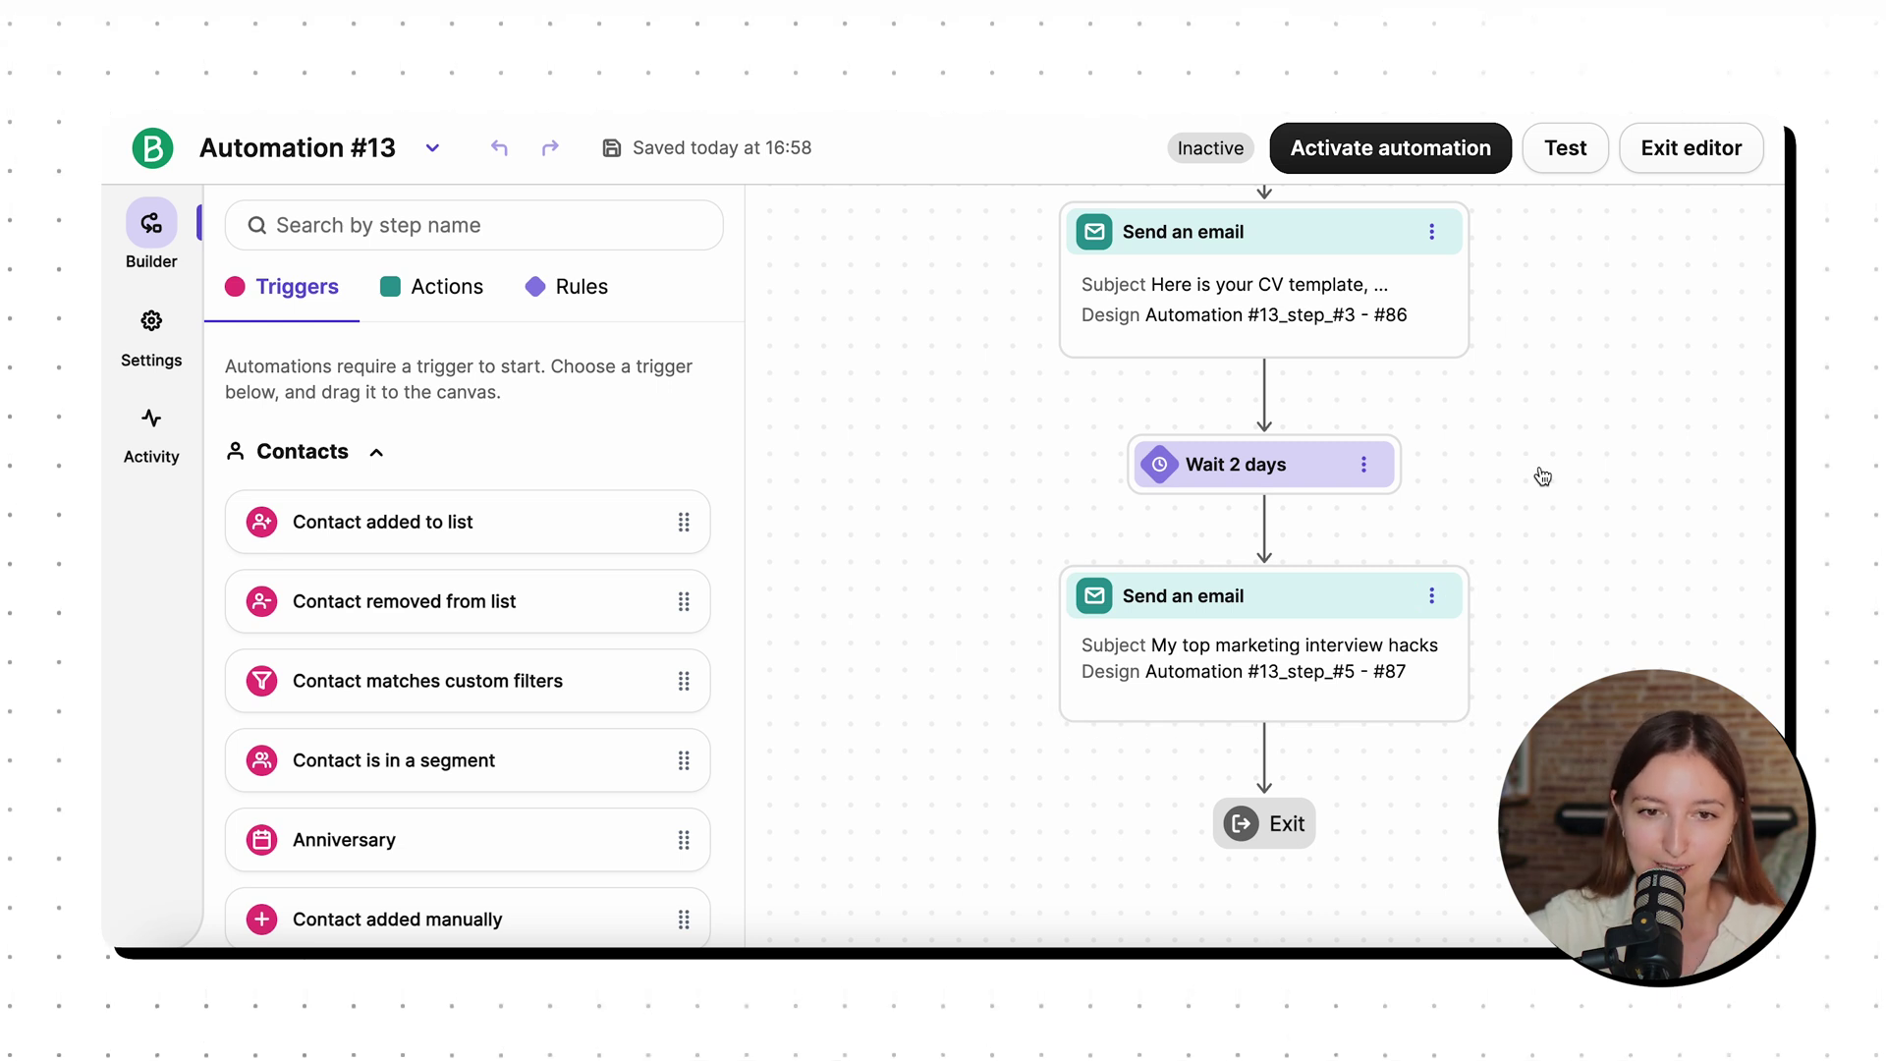
left_click(562, 310)
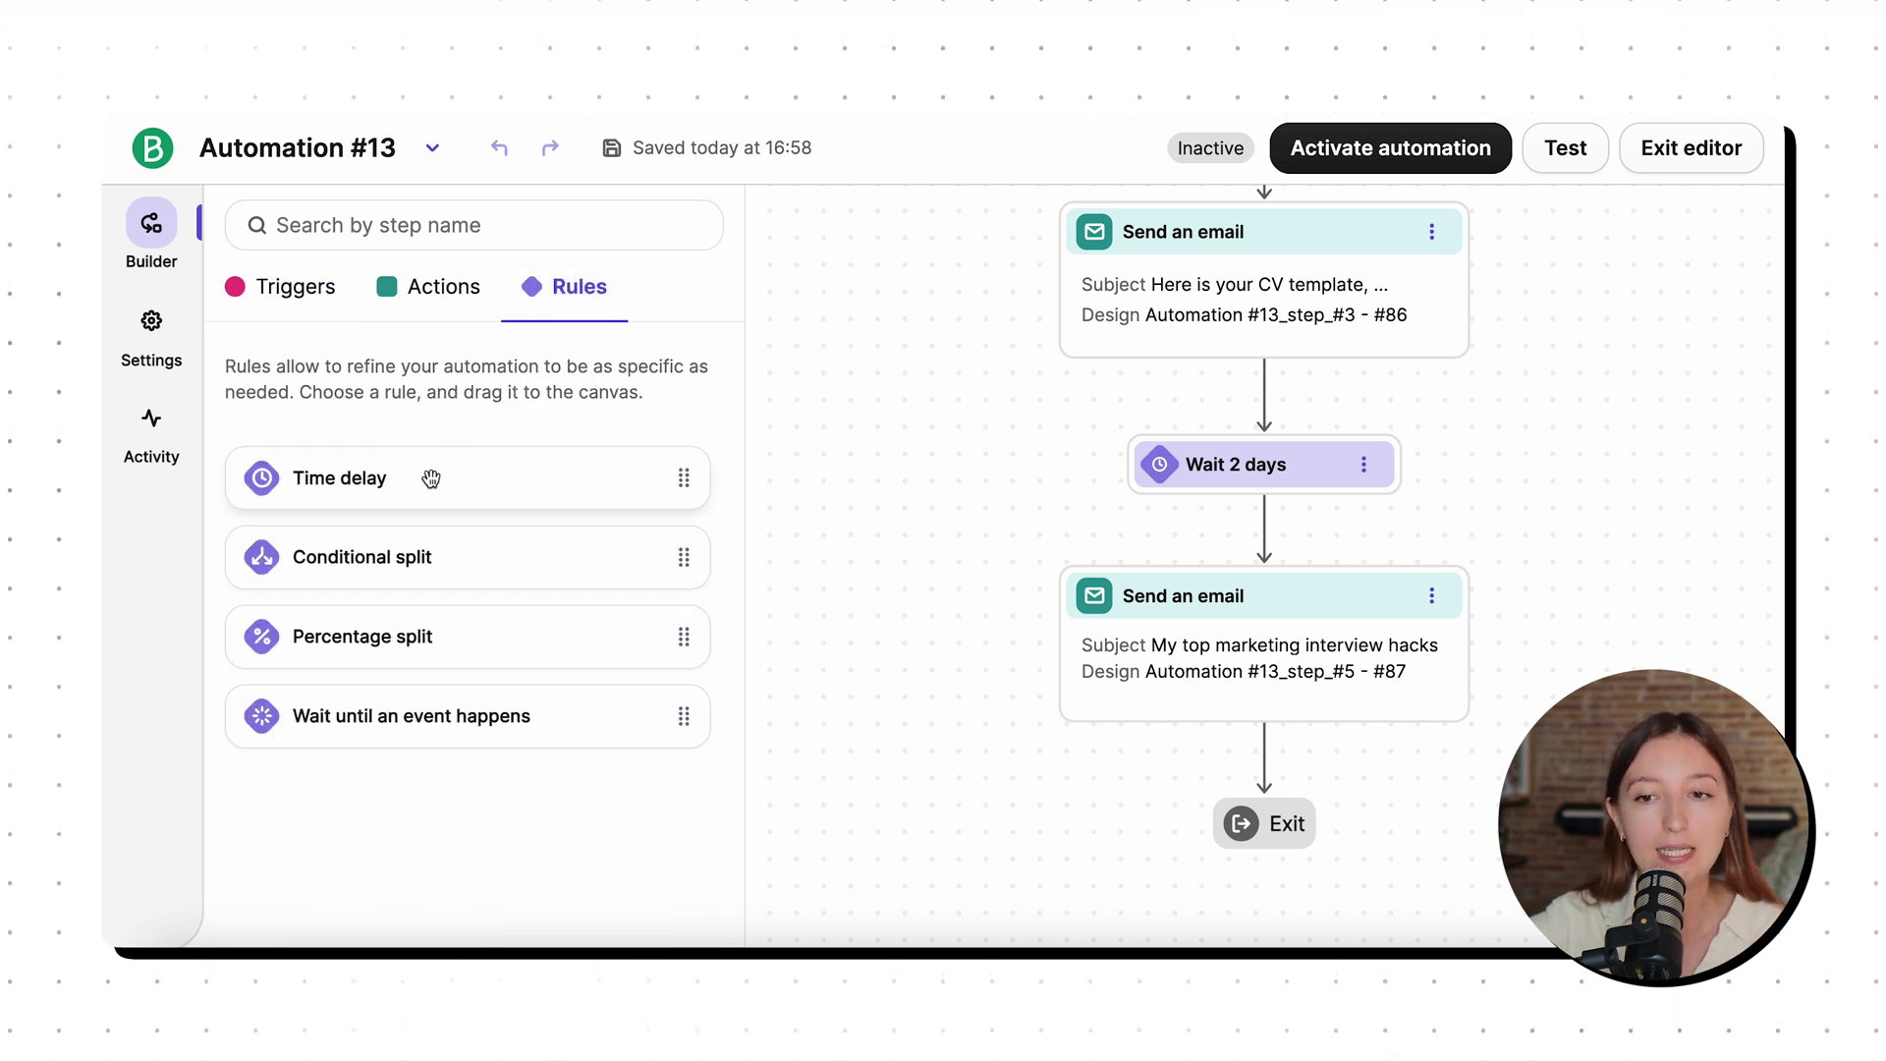
left_click_drag(426, 553, 1263, 784)
left_click(735, 514)
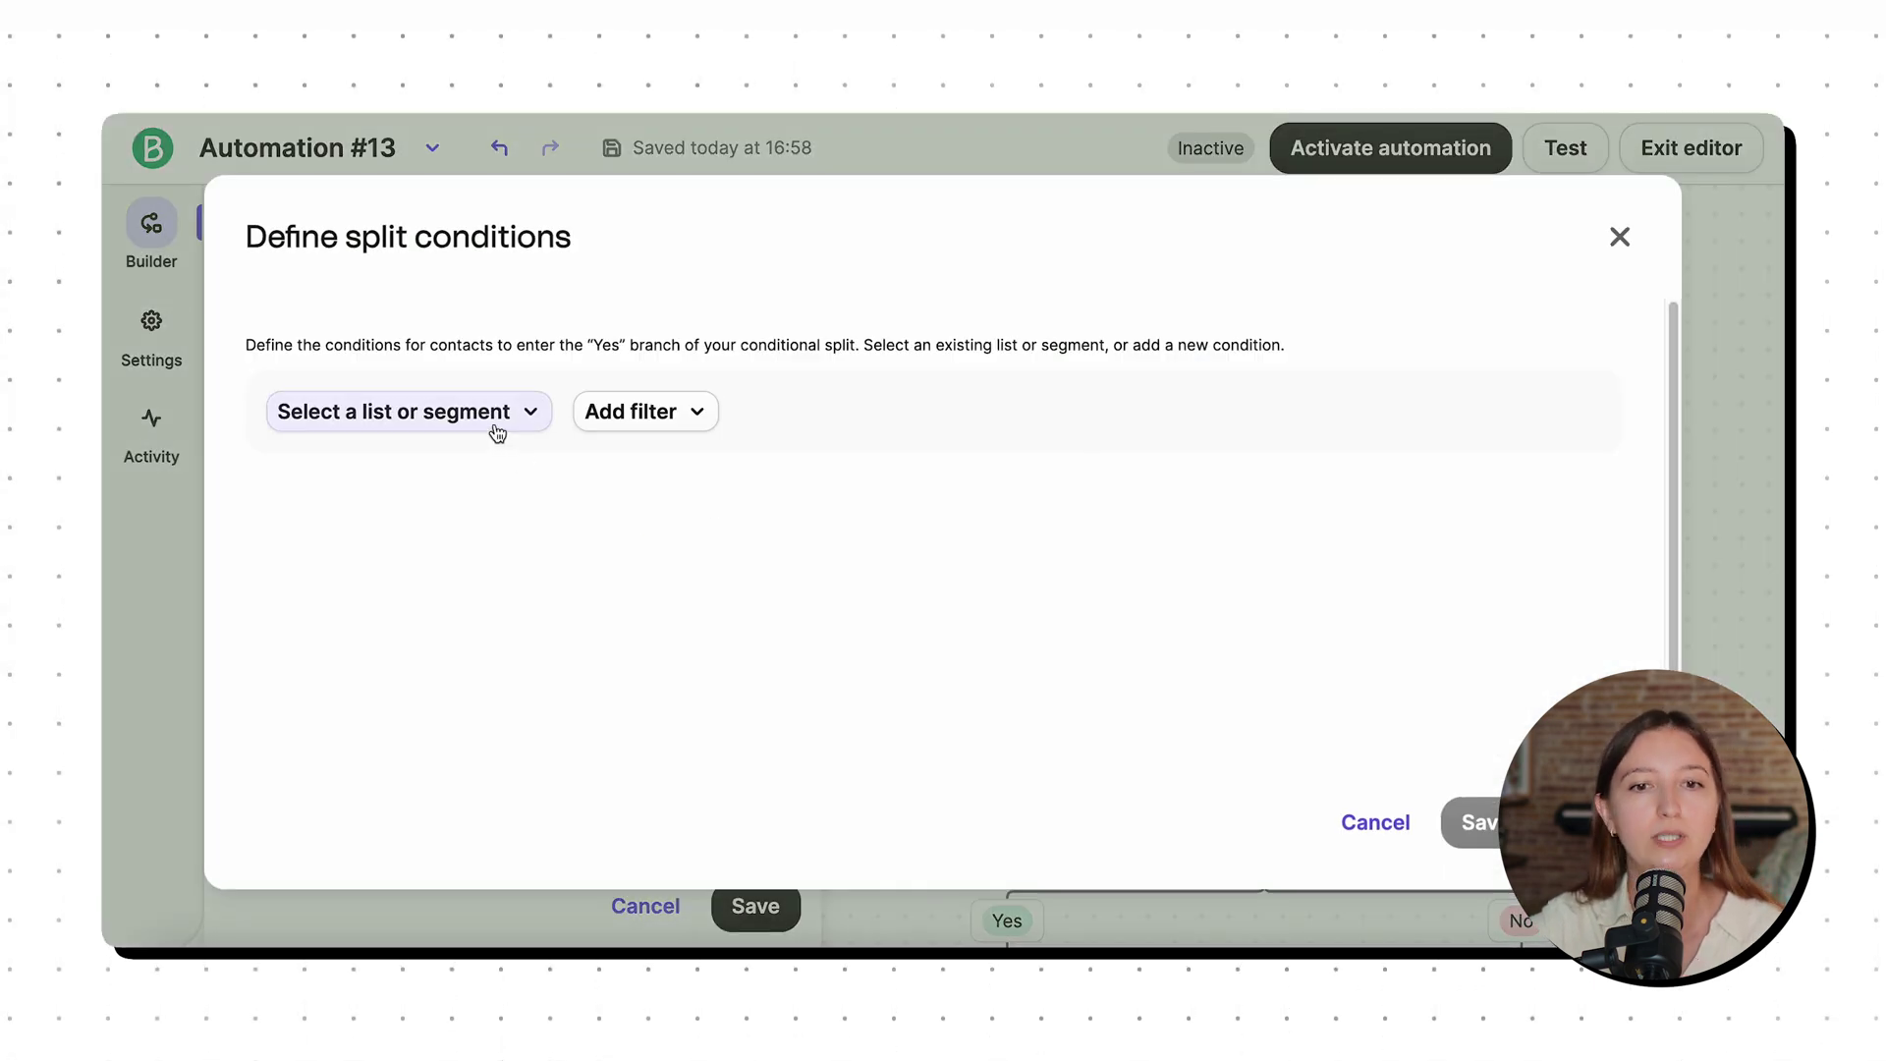
left_click(497, 433)
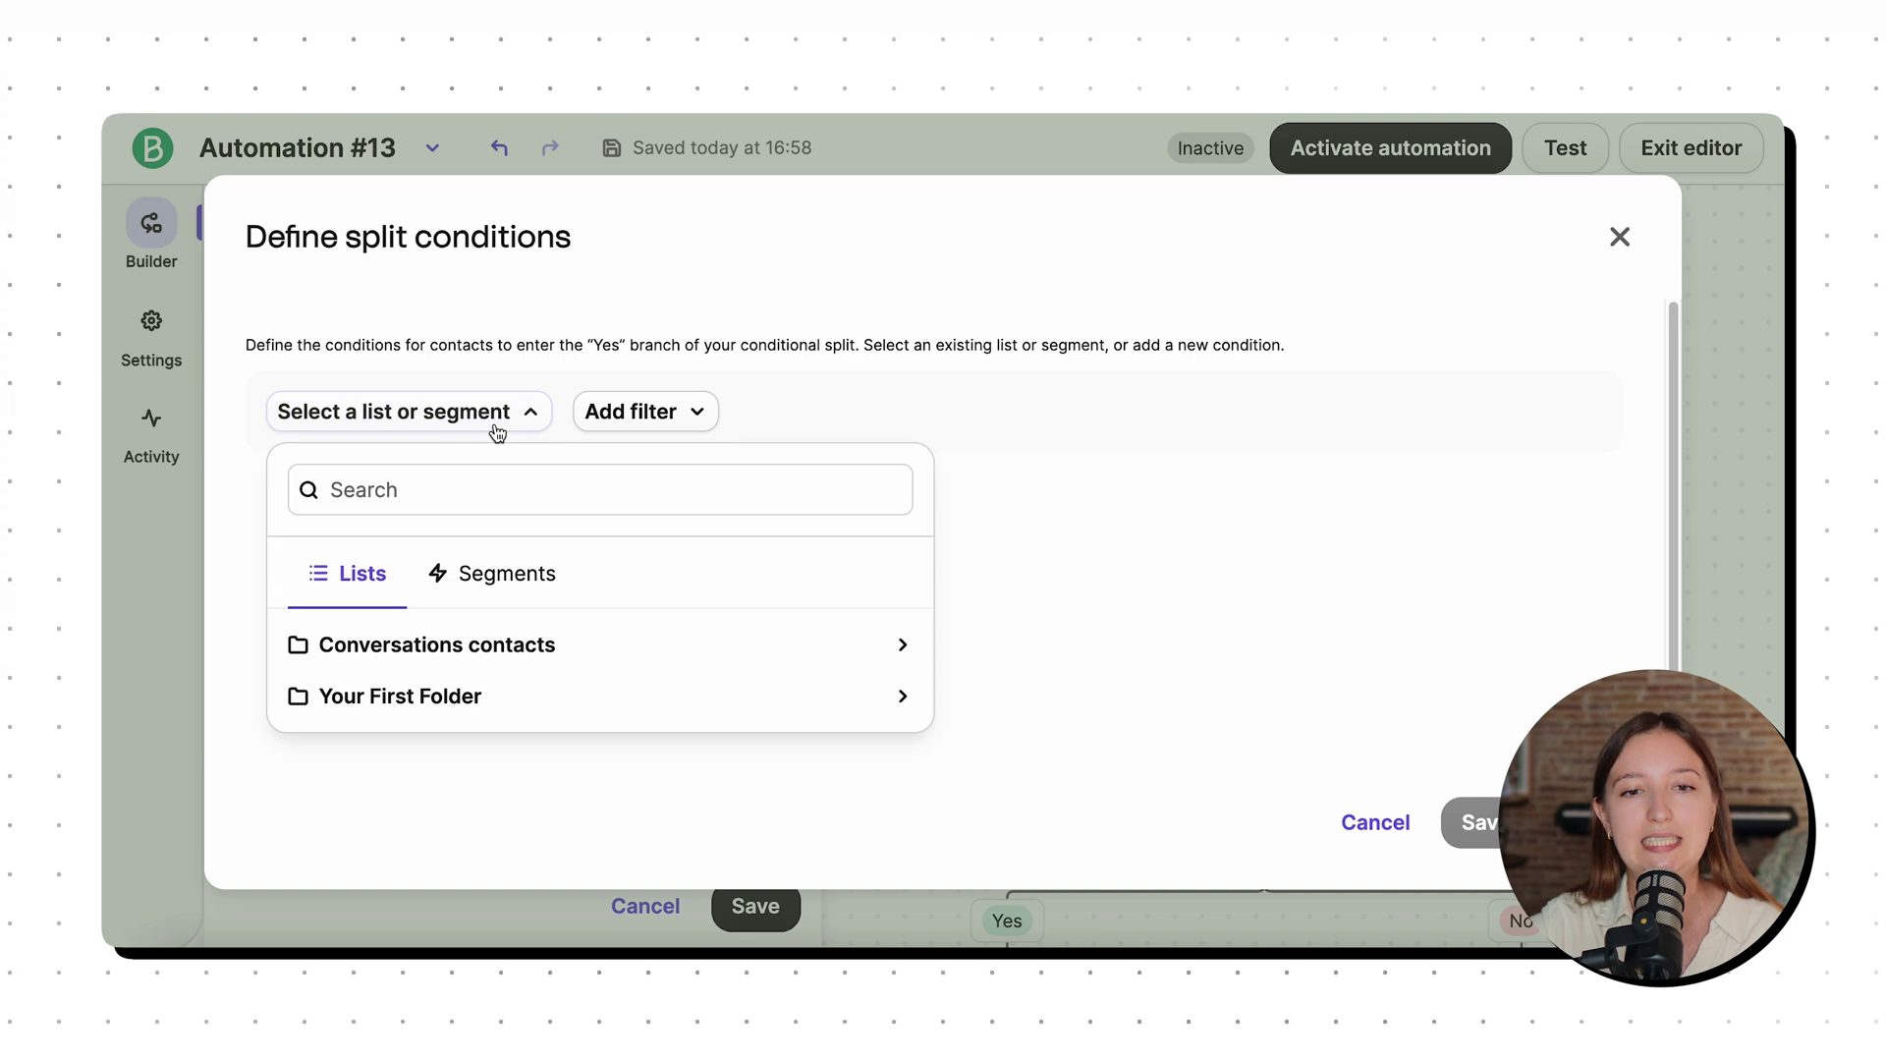
left_click(660, 329)
Choose the Email opened filter from the email filter category.
left_click(658, 422)
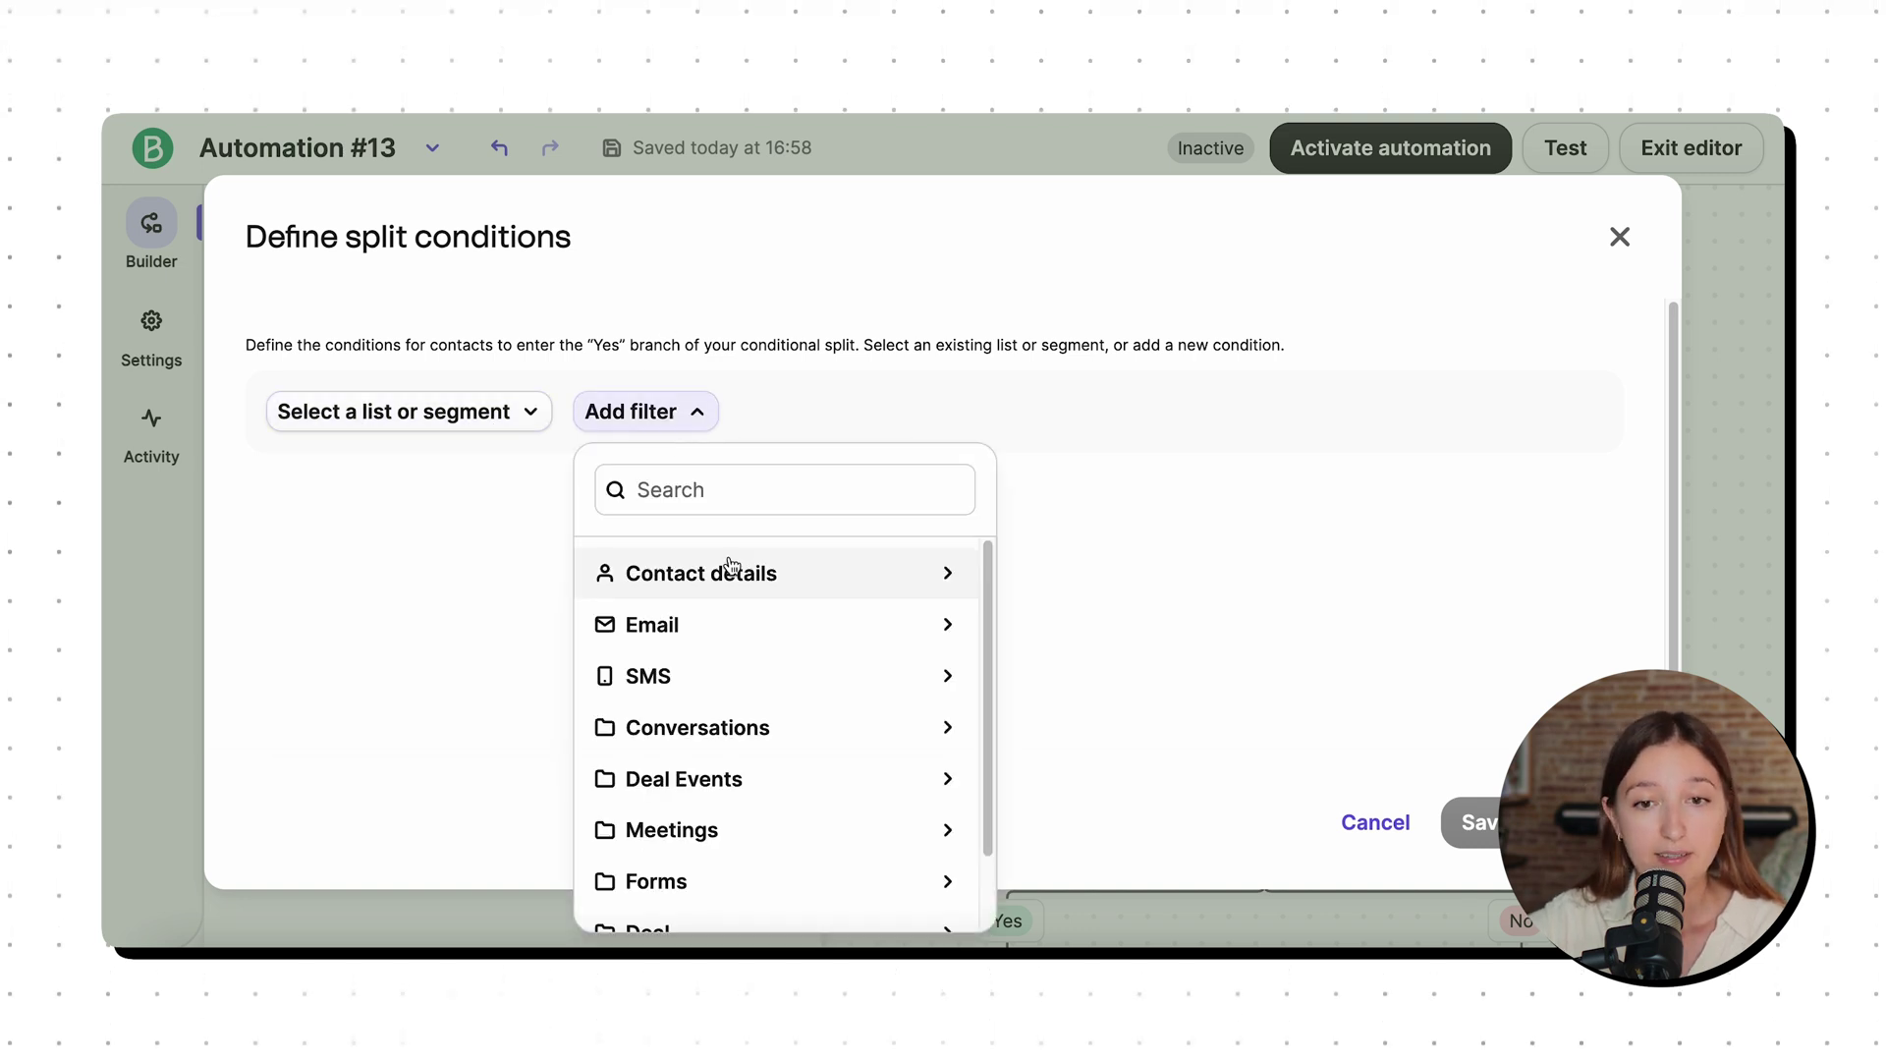
left_click(742, 640)
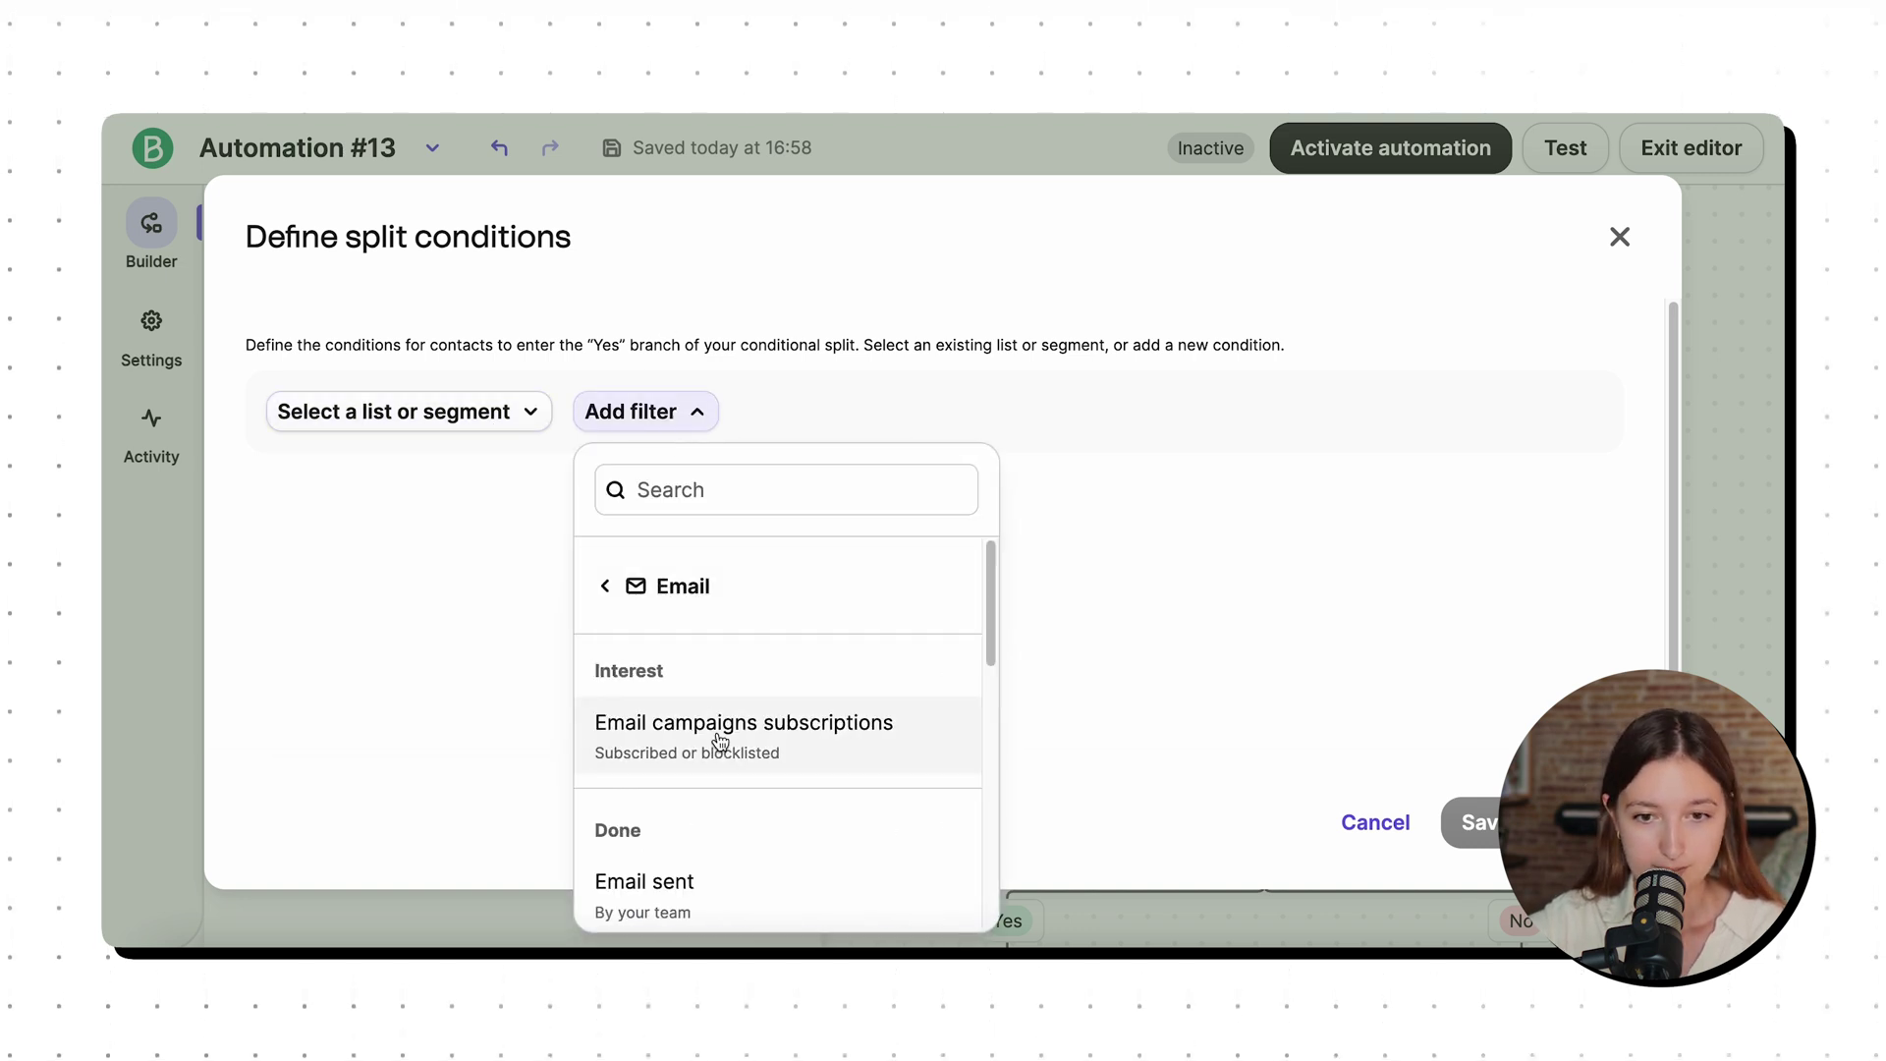
scroll(721, 744, "down", 3)
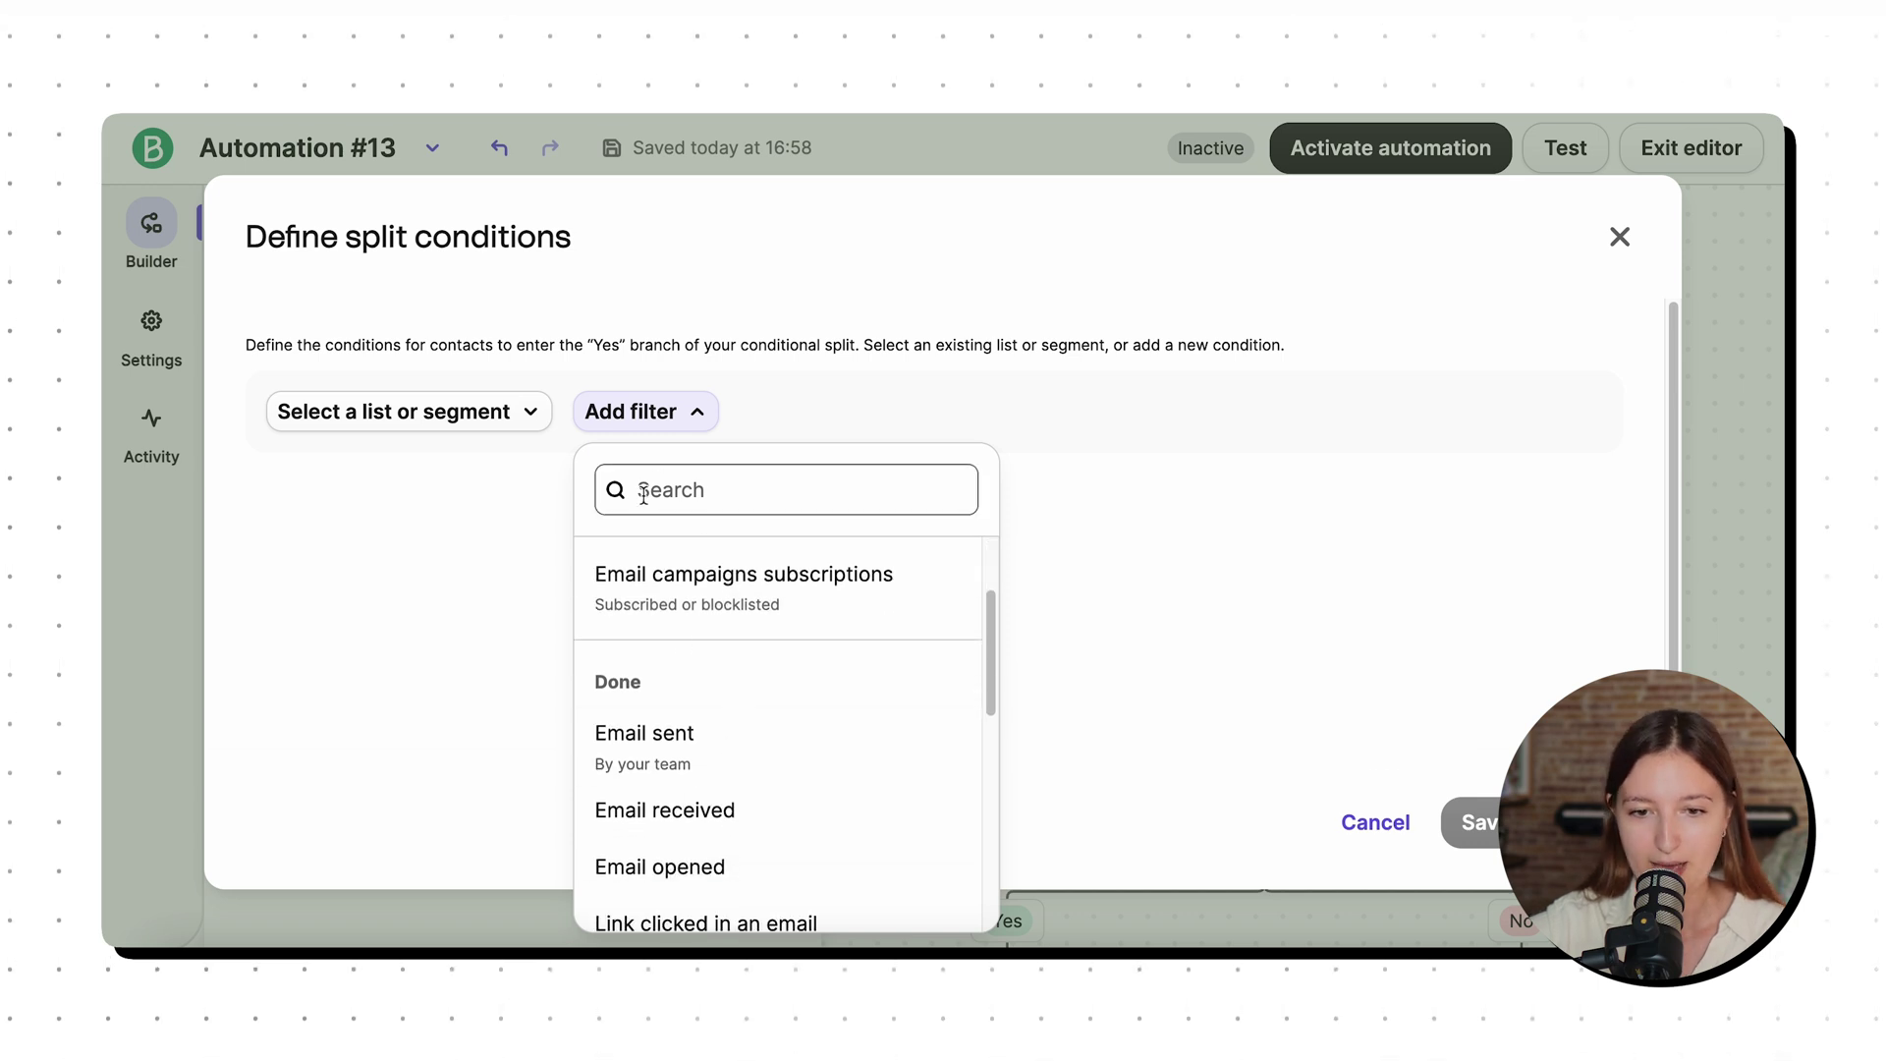
scroll(754, 755, "down", 1)
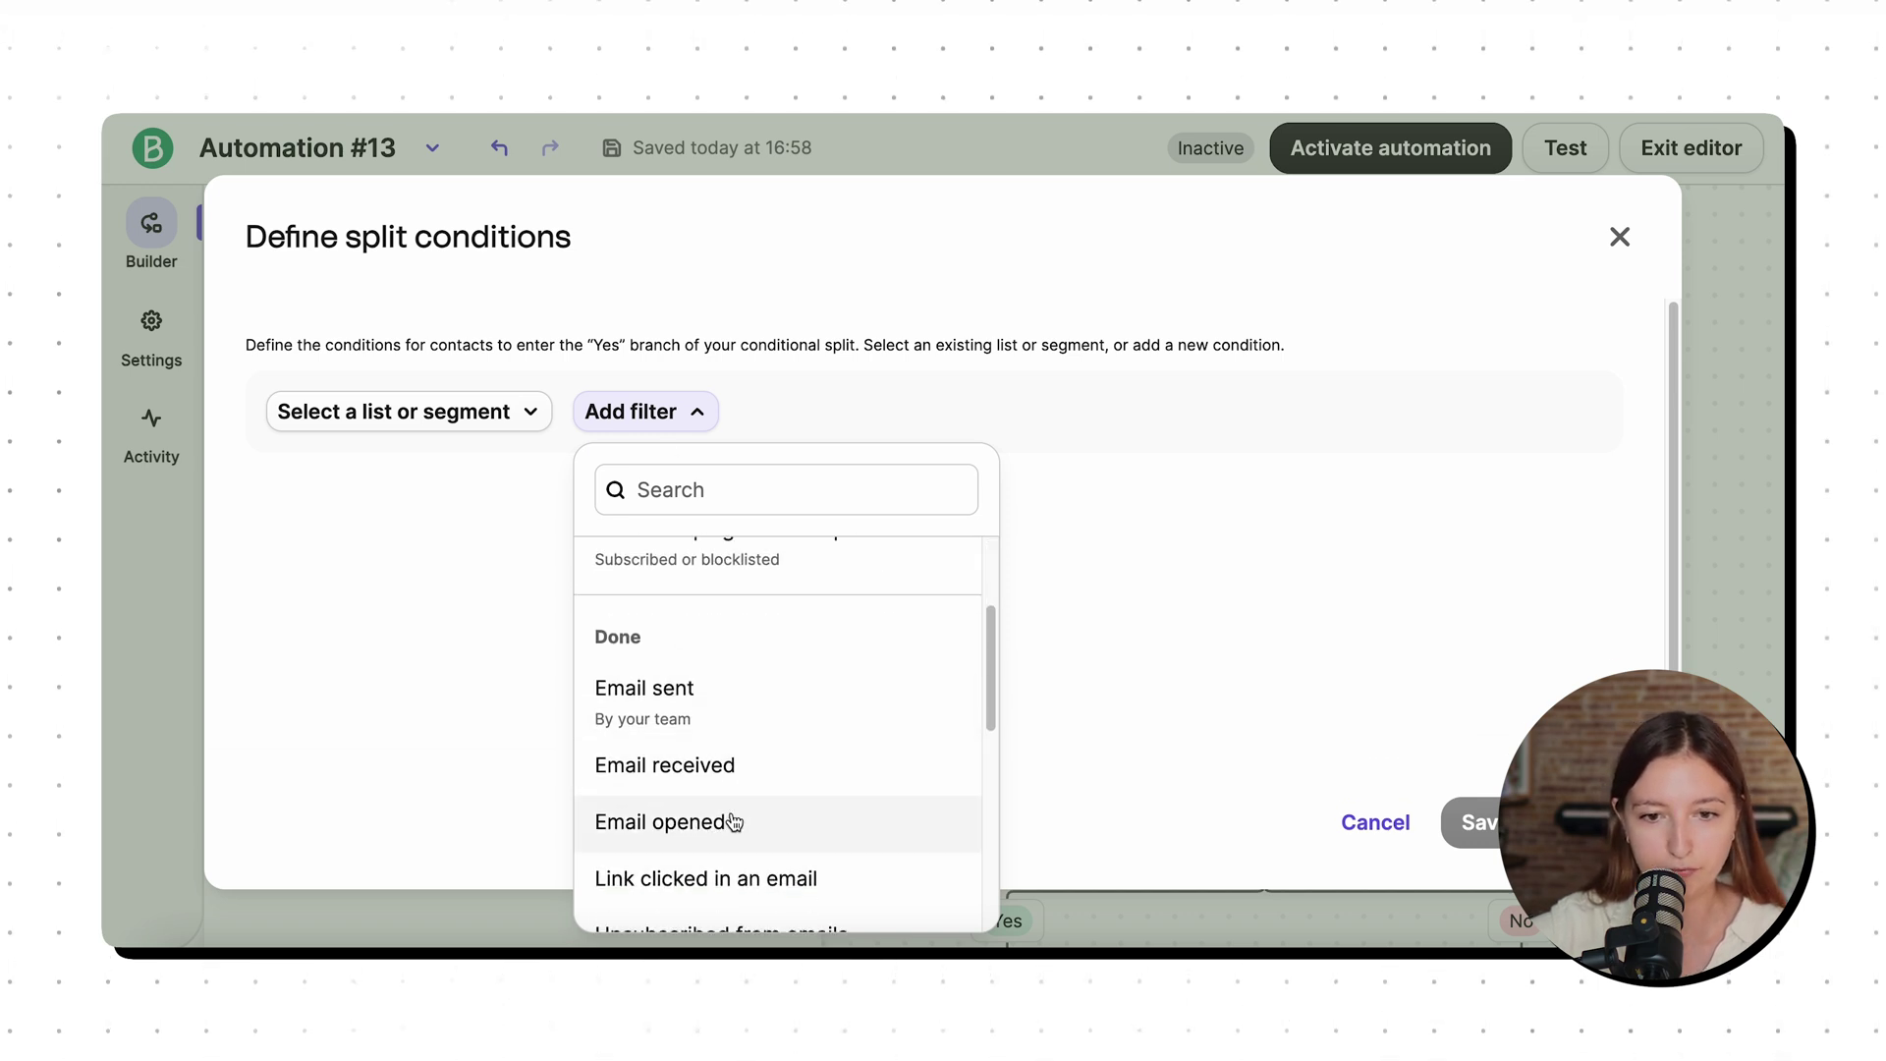
left_click(734, 821)
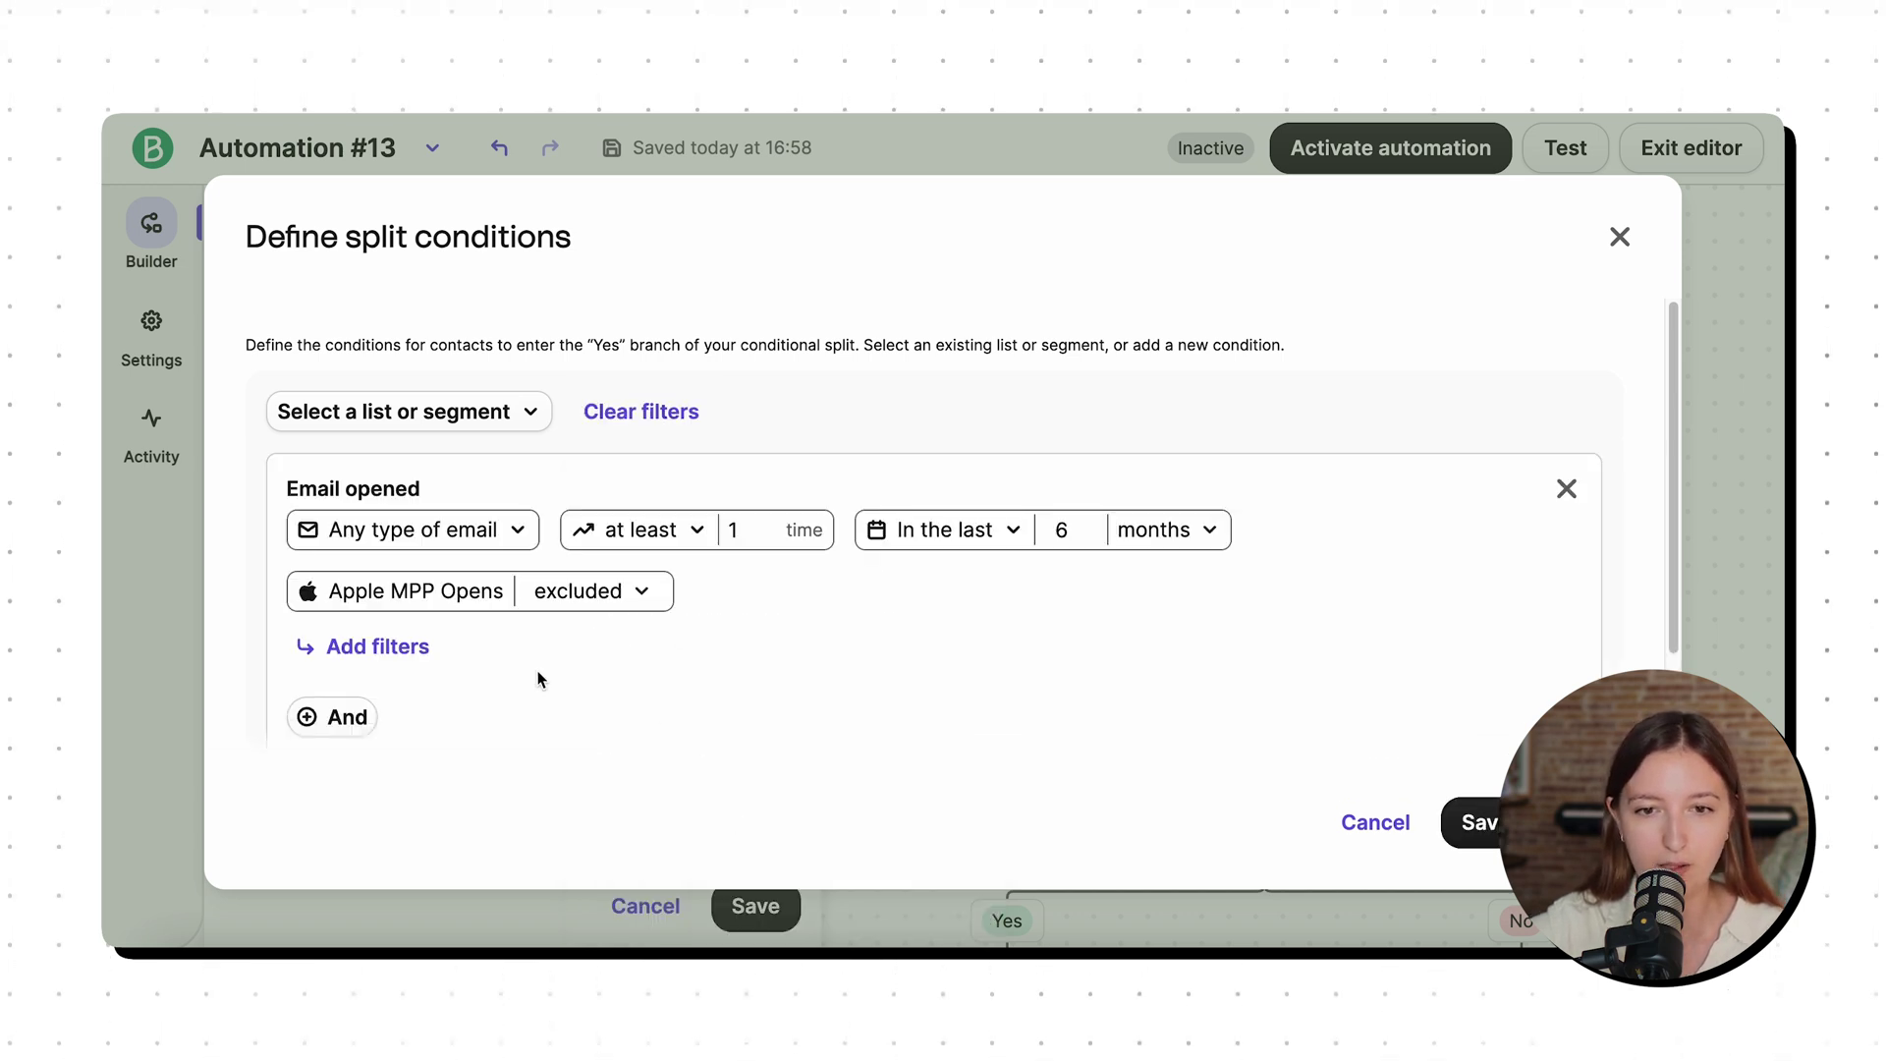
Keep the condition on any type of email opened at least once in 6 months, and save.
scroll(535, 669, "down", 3)
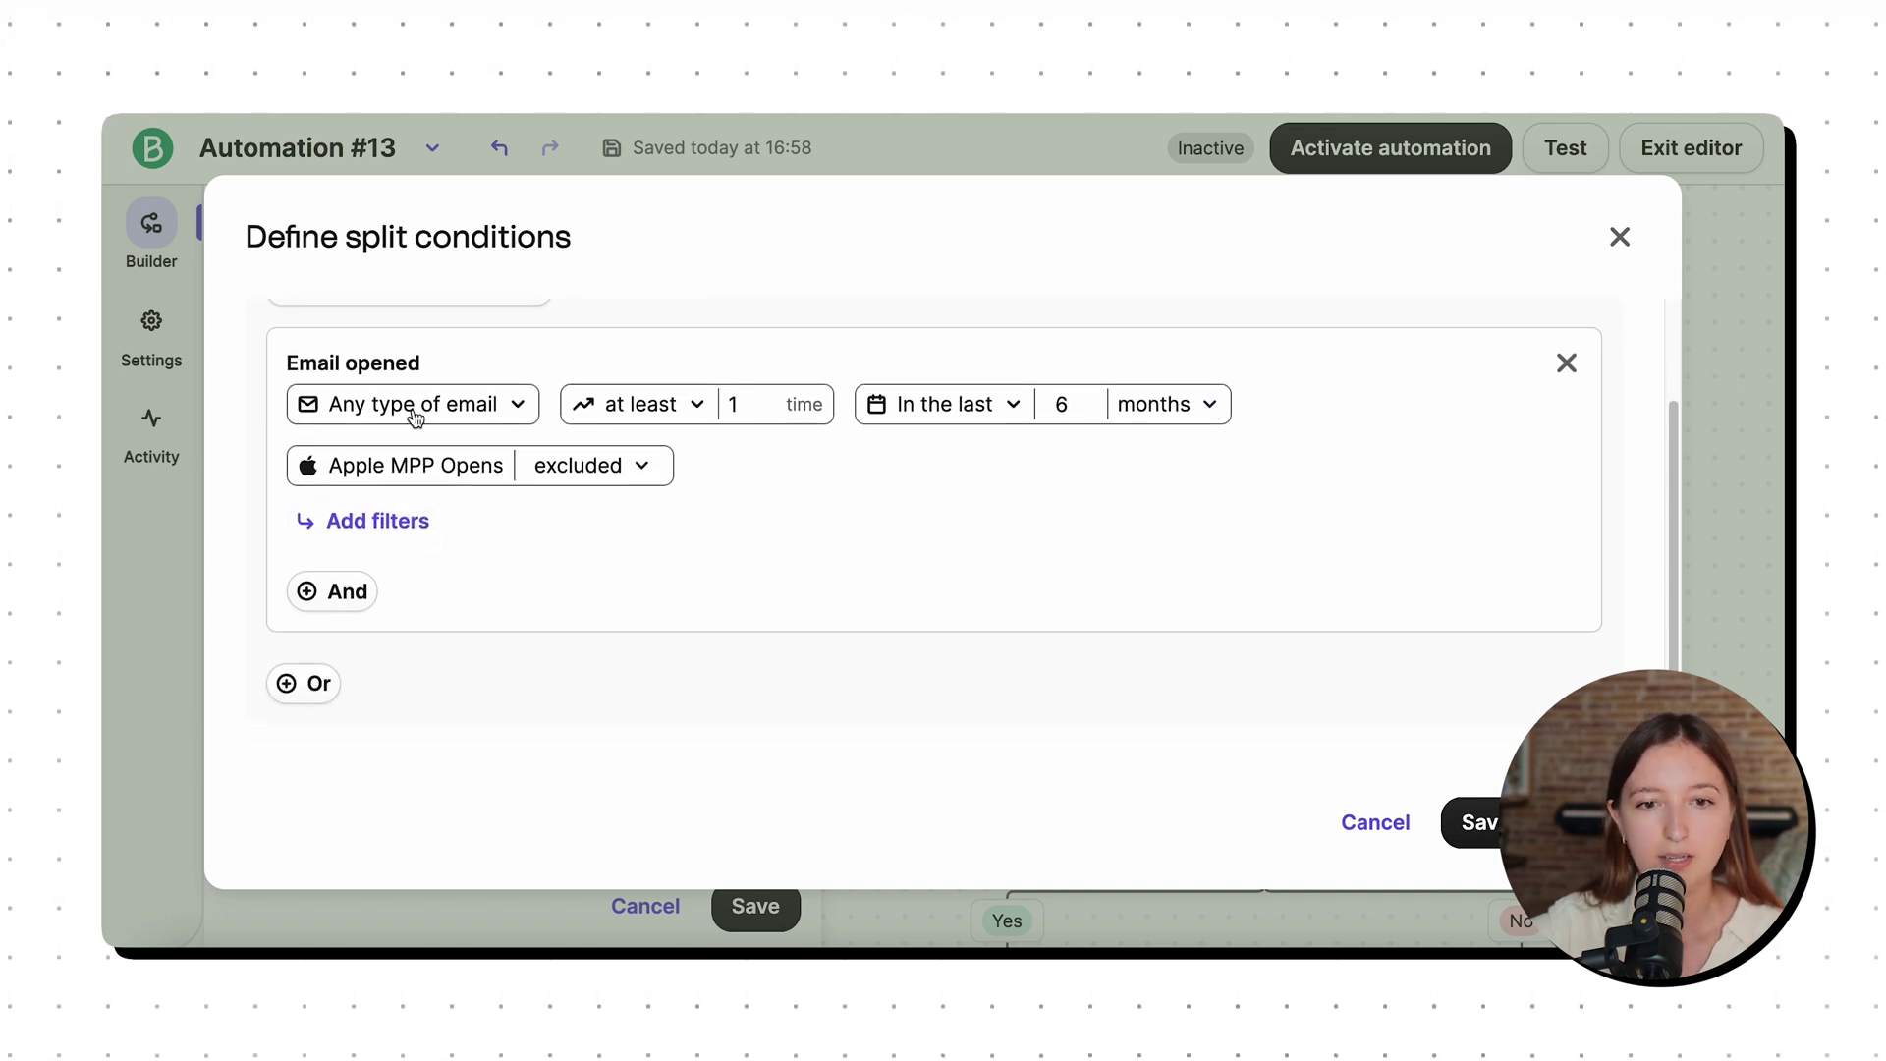
left_click(453, 407)
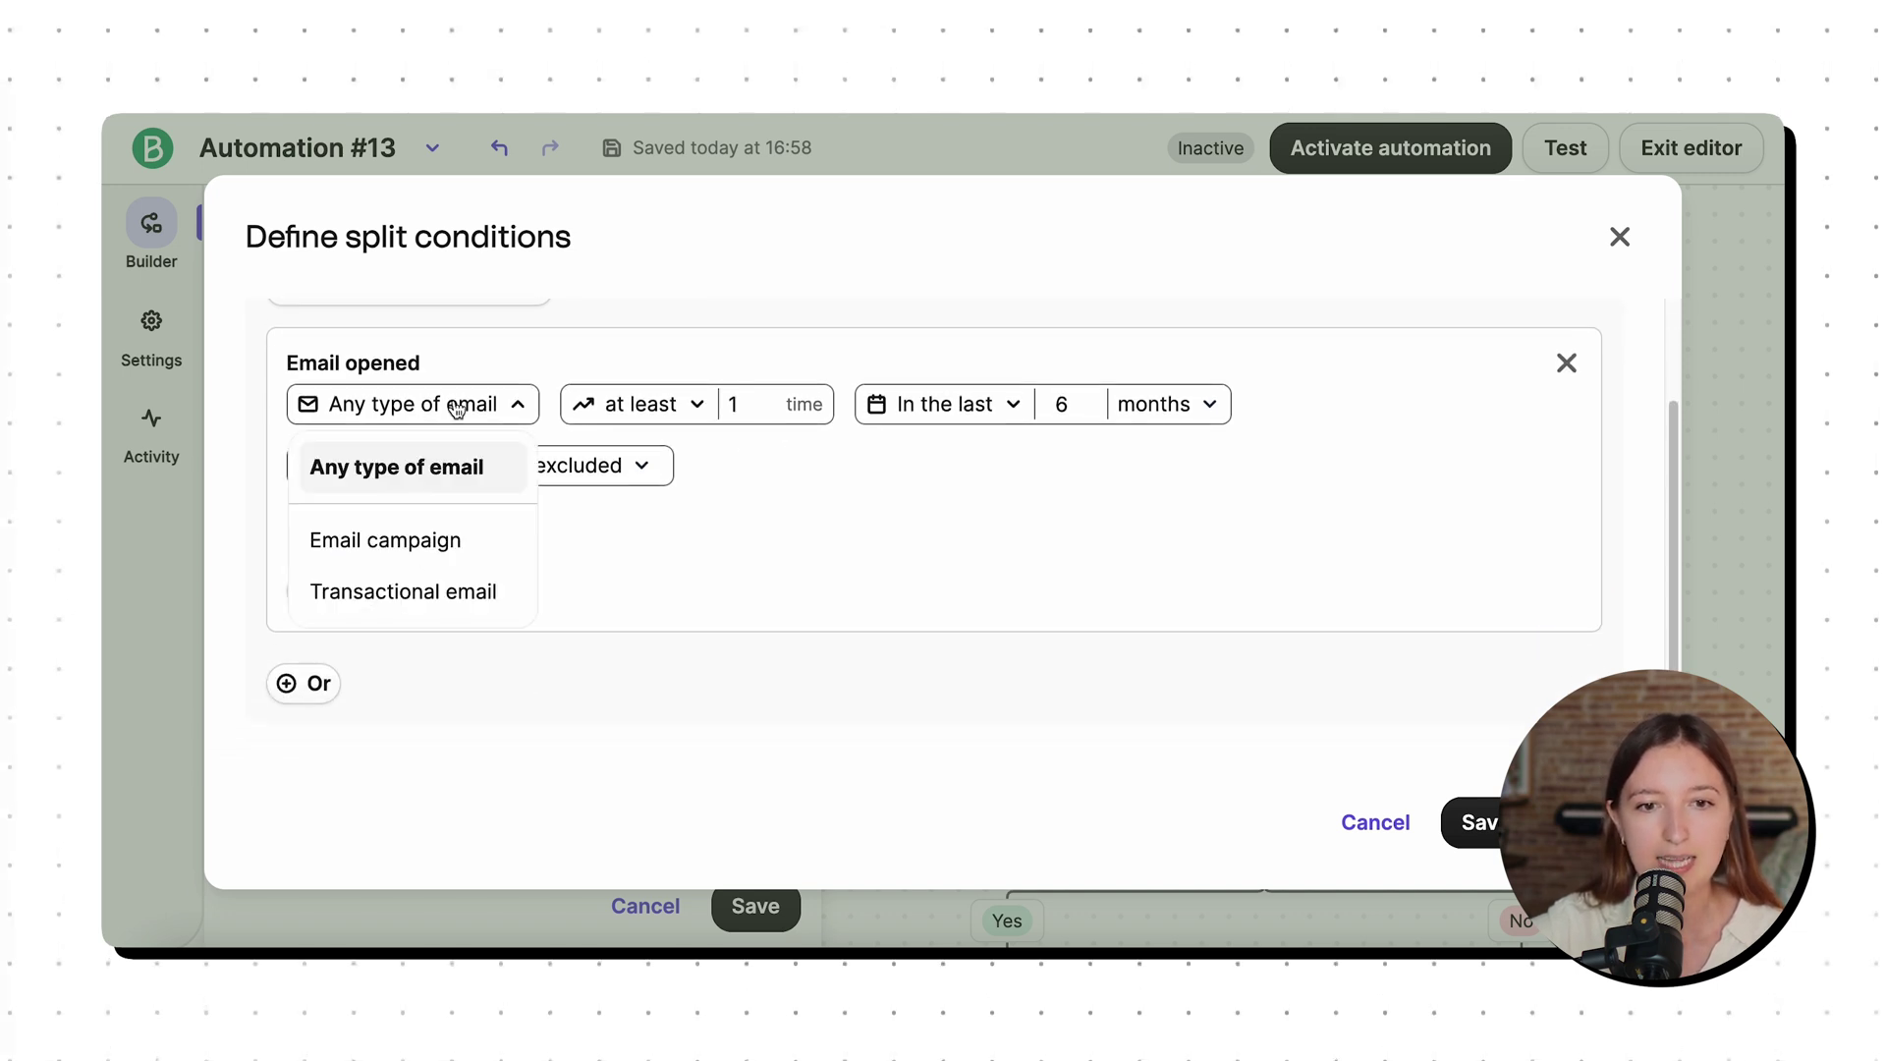
left_click(435, 556)
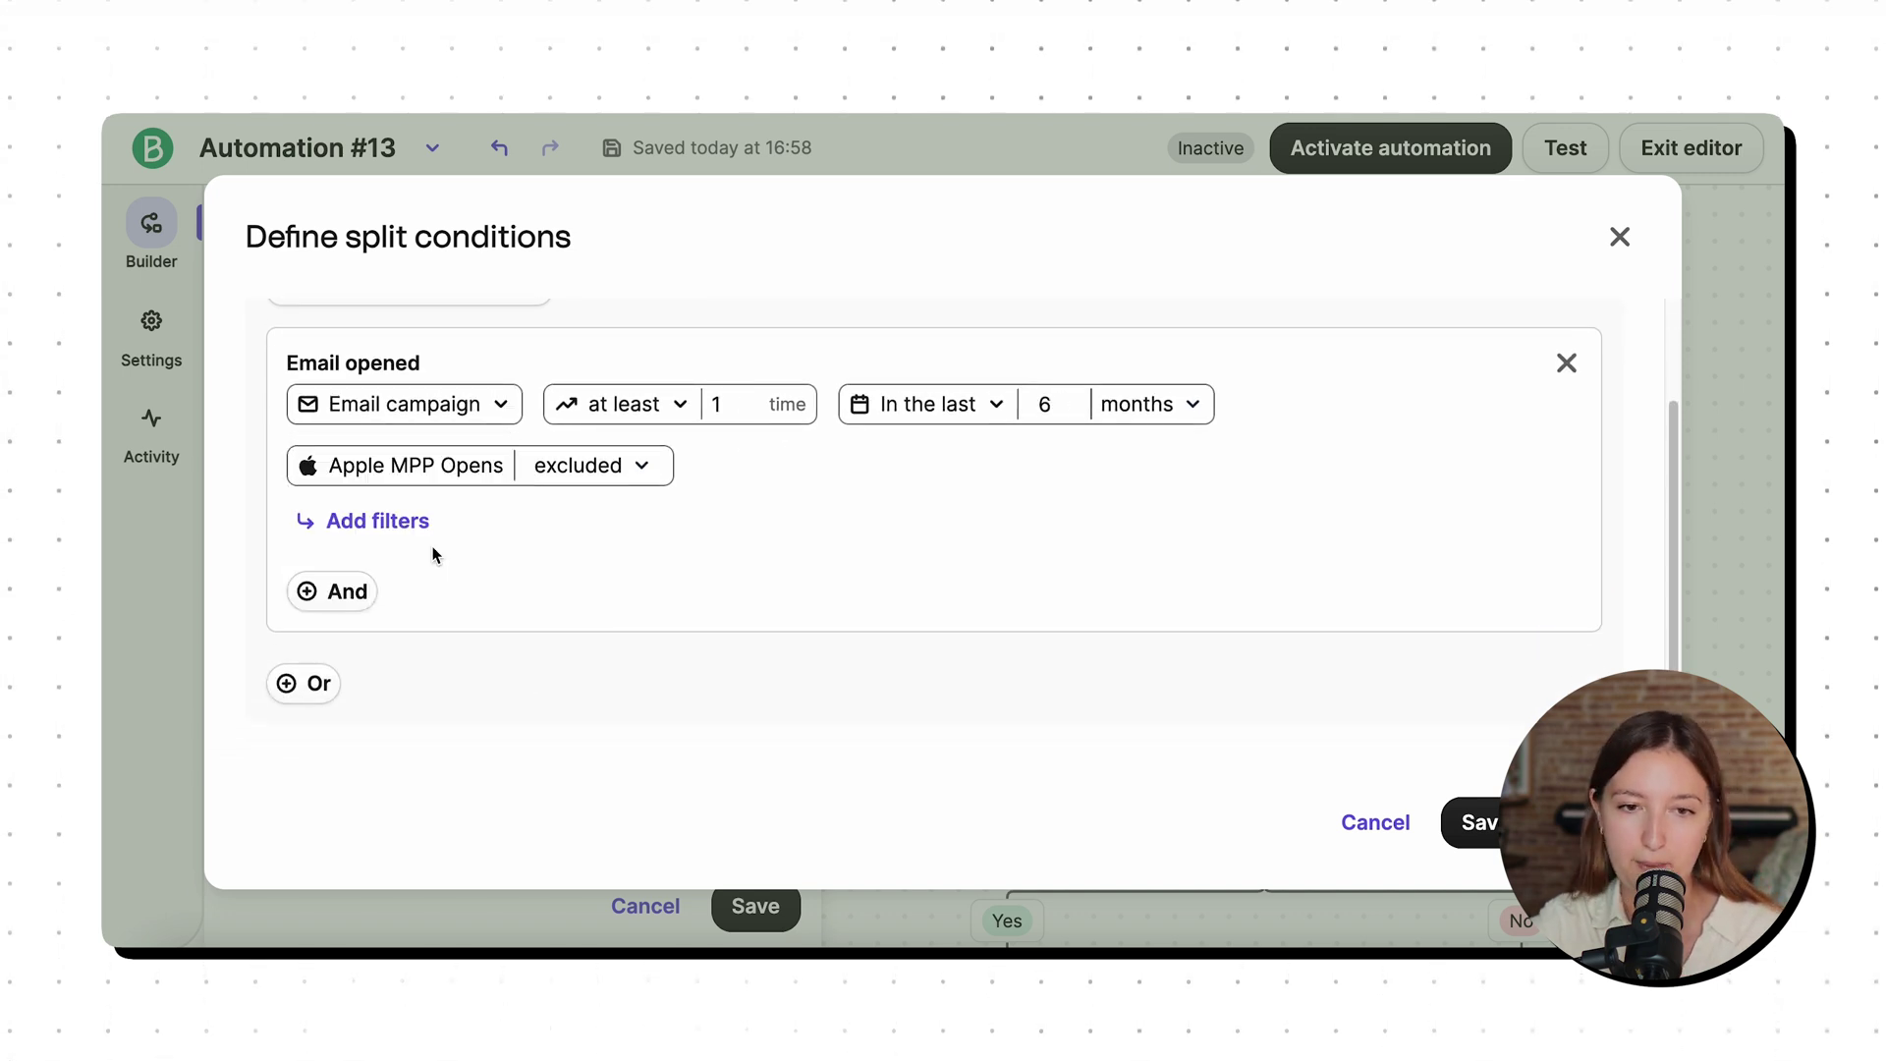
left_click(423, 519)
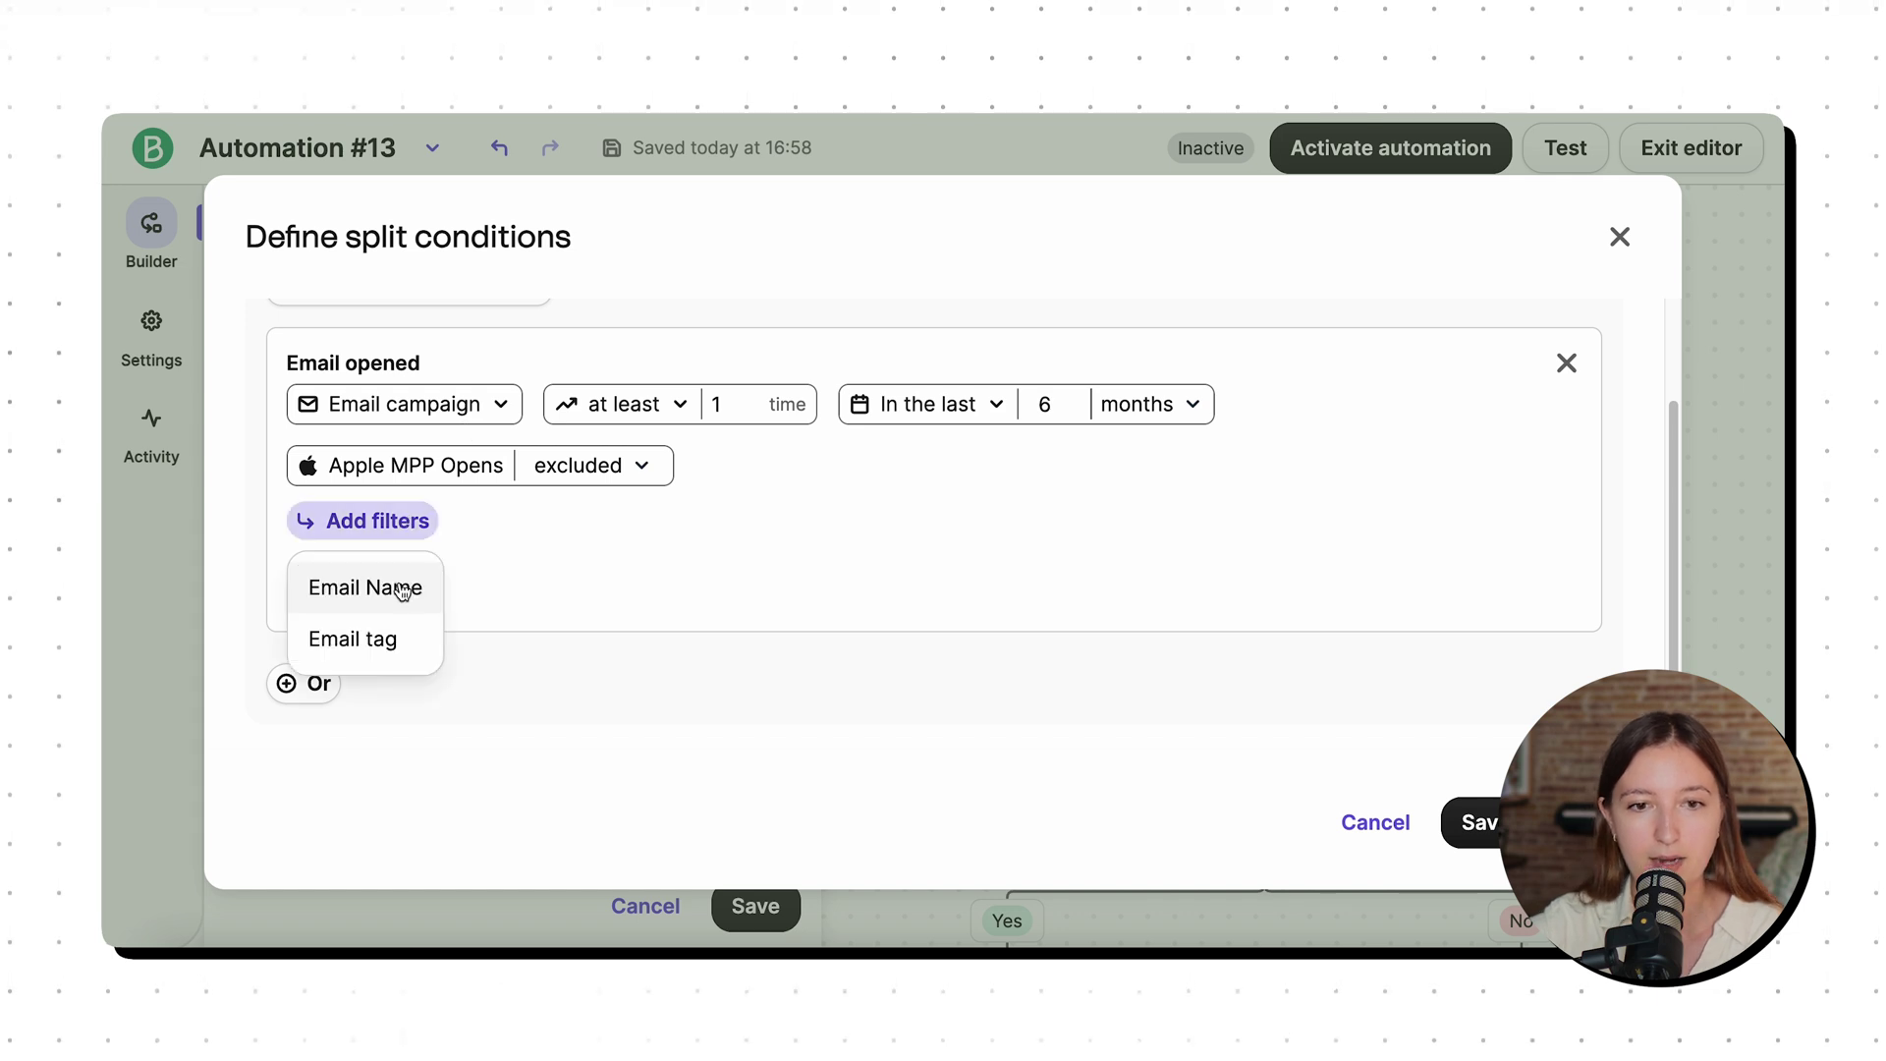
left_click(482, 420)
left_click(403, 467)
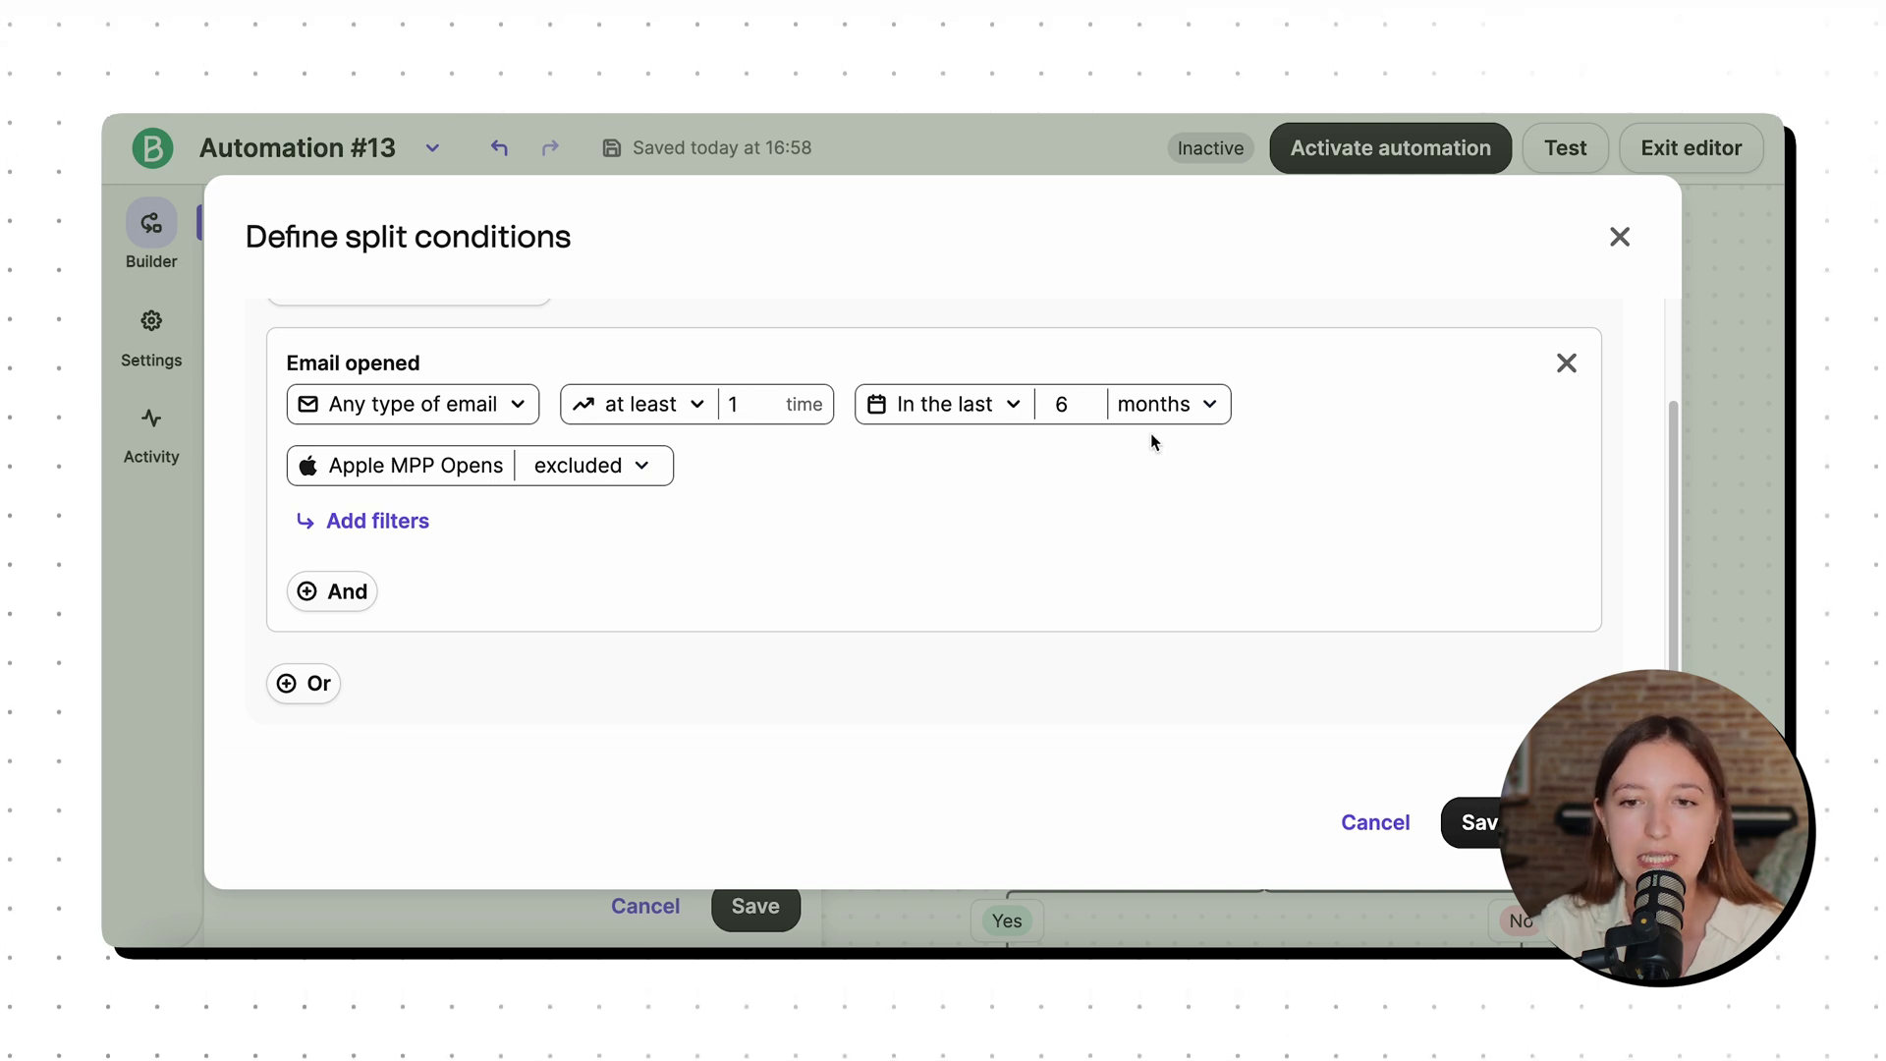
left_click(1473, 823)
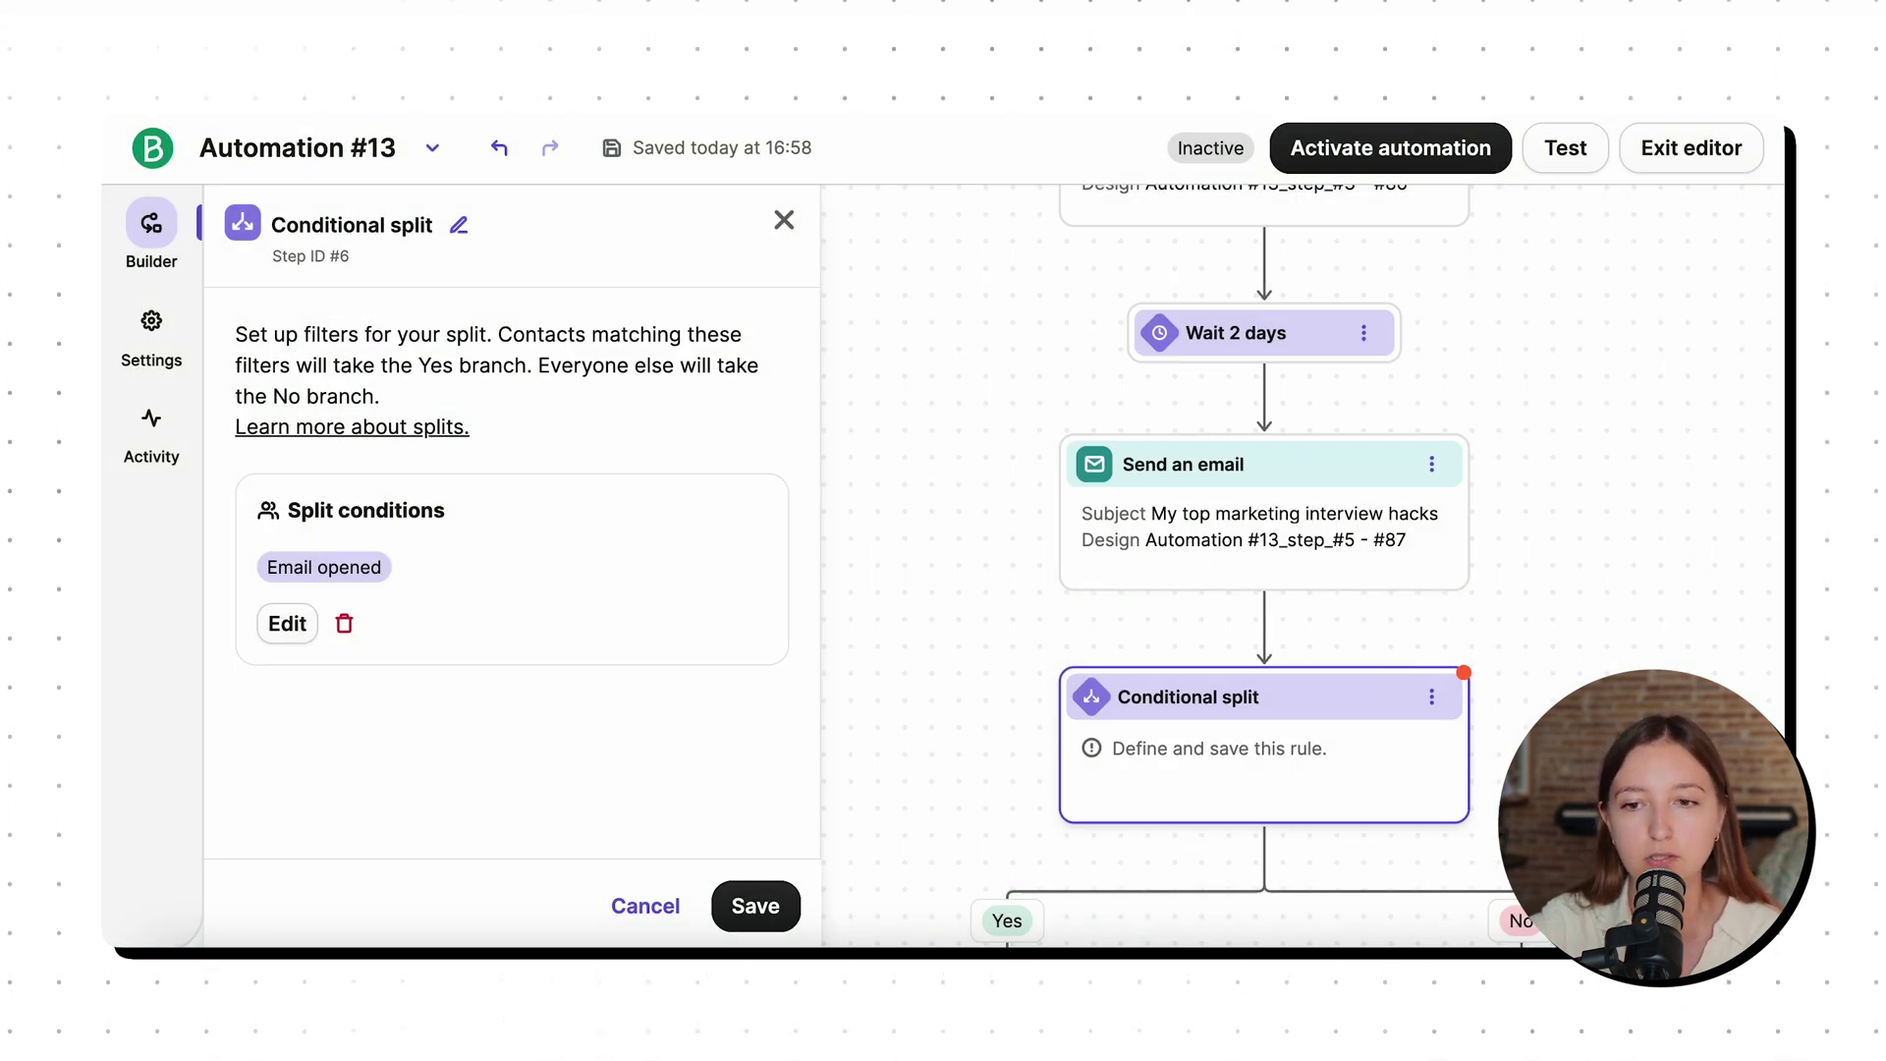
Save the Email opened split and add a Send an email step under its Yes branch.
left_click(758, 905)
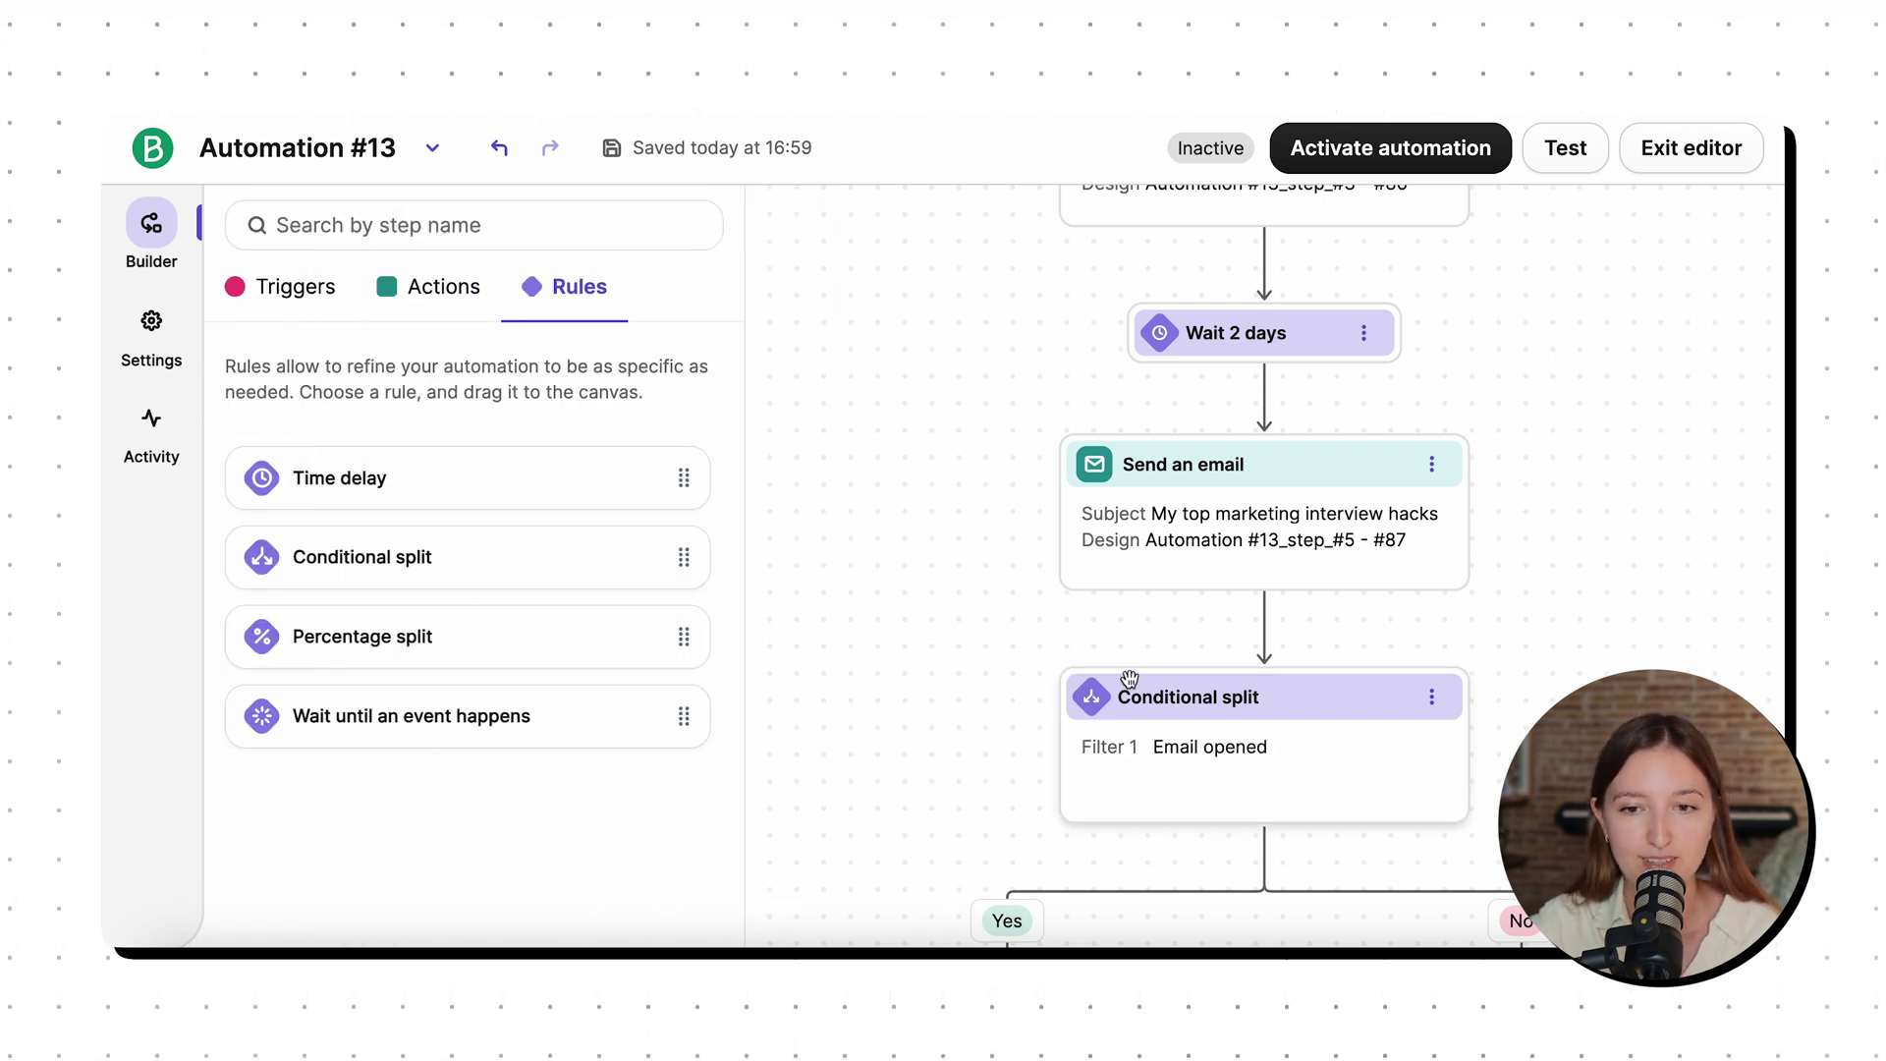
scroll(1127, 673, "down", 2)
scroll(1126, 673, "down", 2)
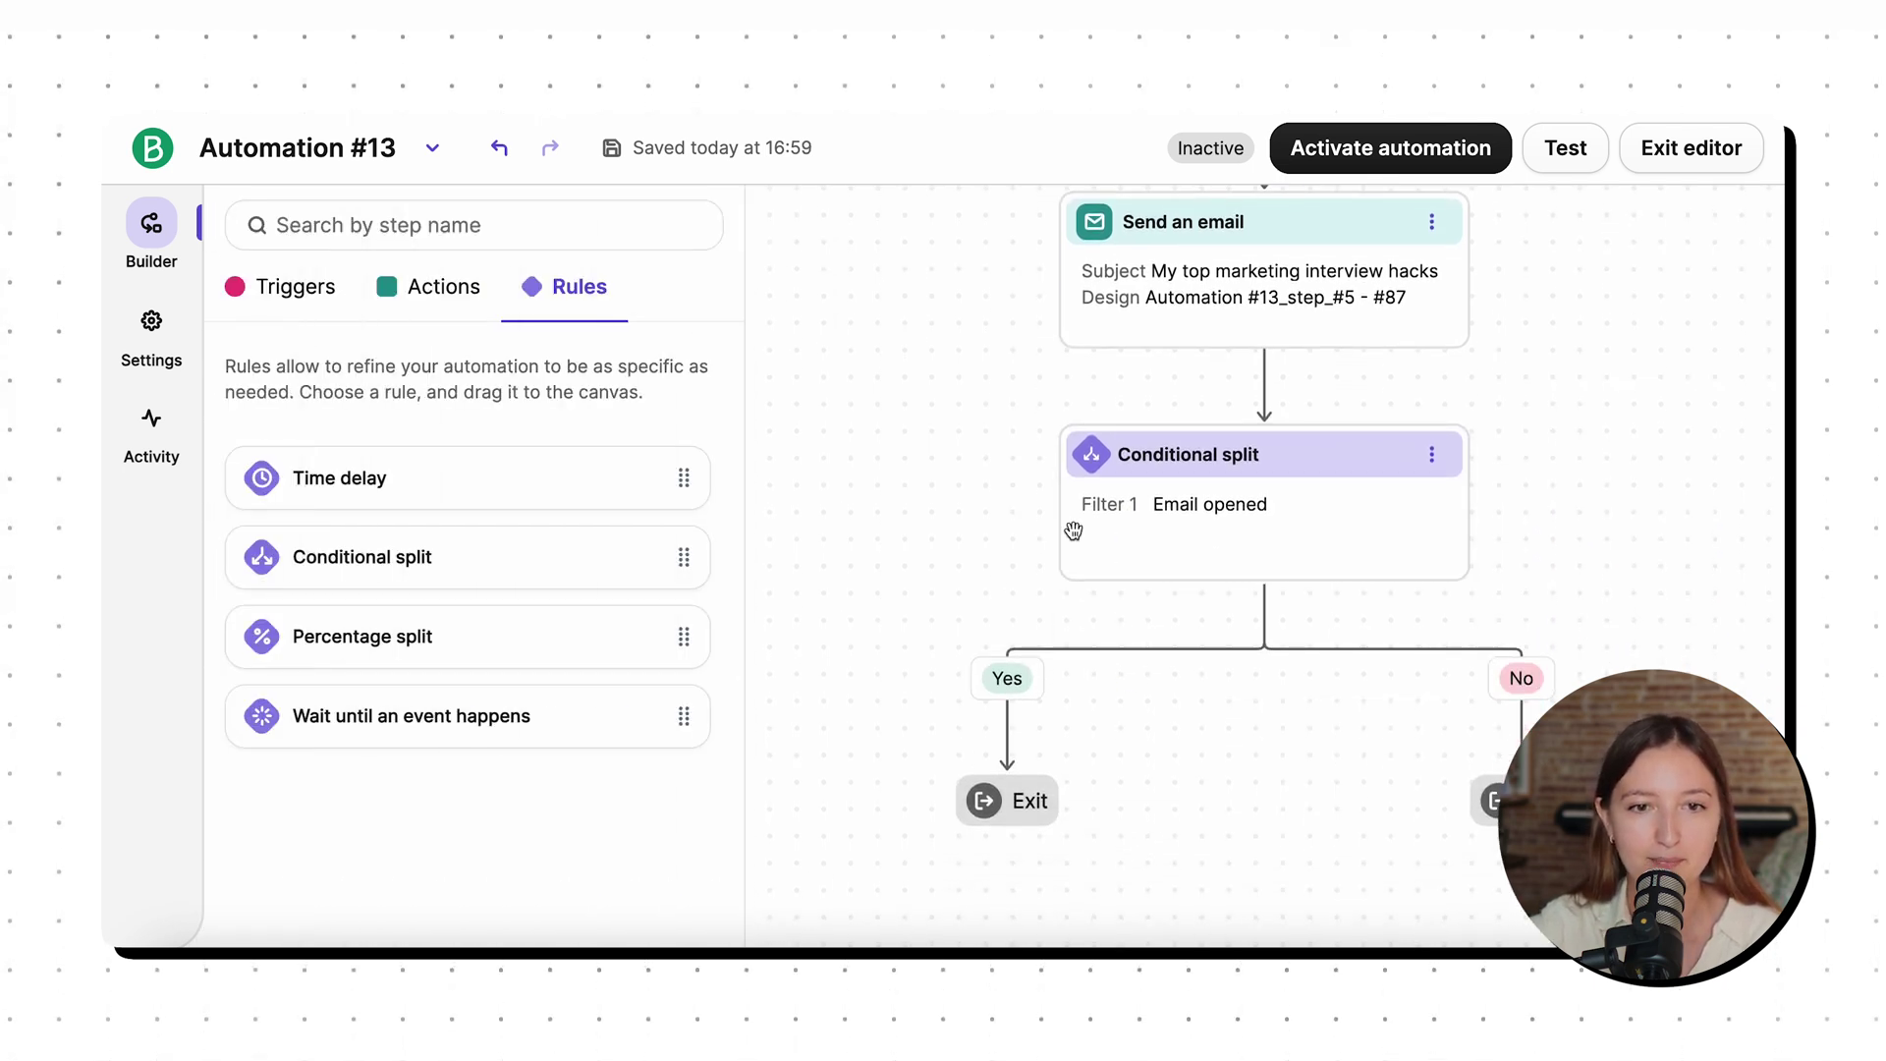
left_click(442, 286)
scroll(431, 606, "down", 3)
scroll(430, 606, "down", 3)
left_click_drag(389, 556, 1016, 741)
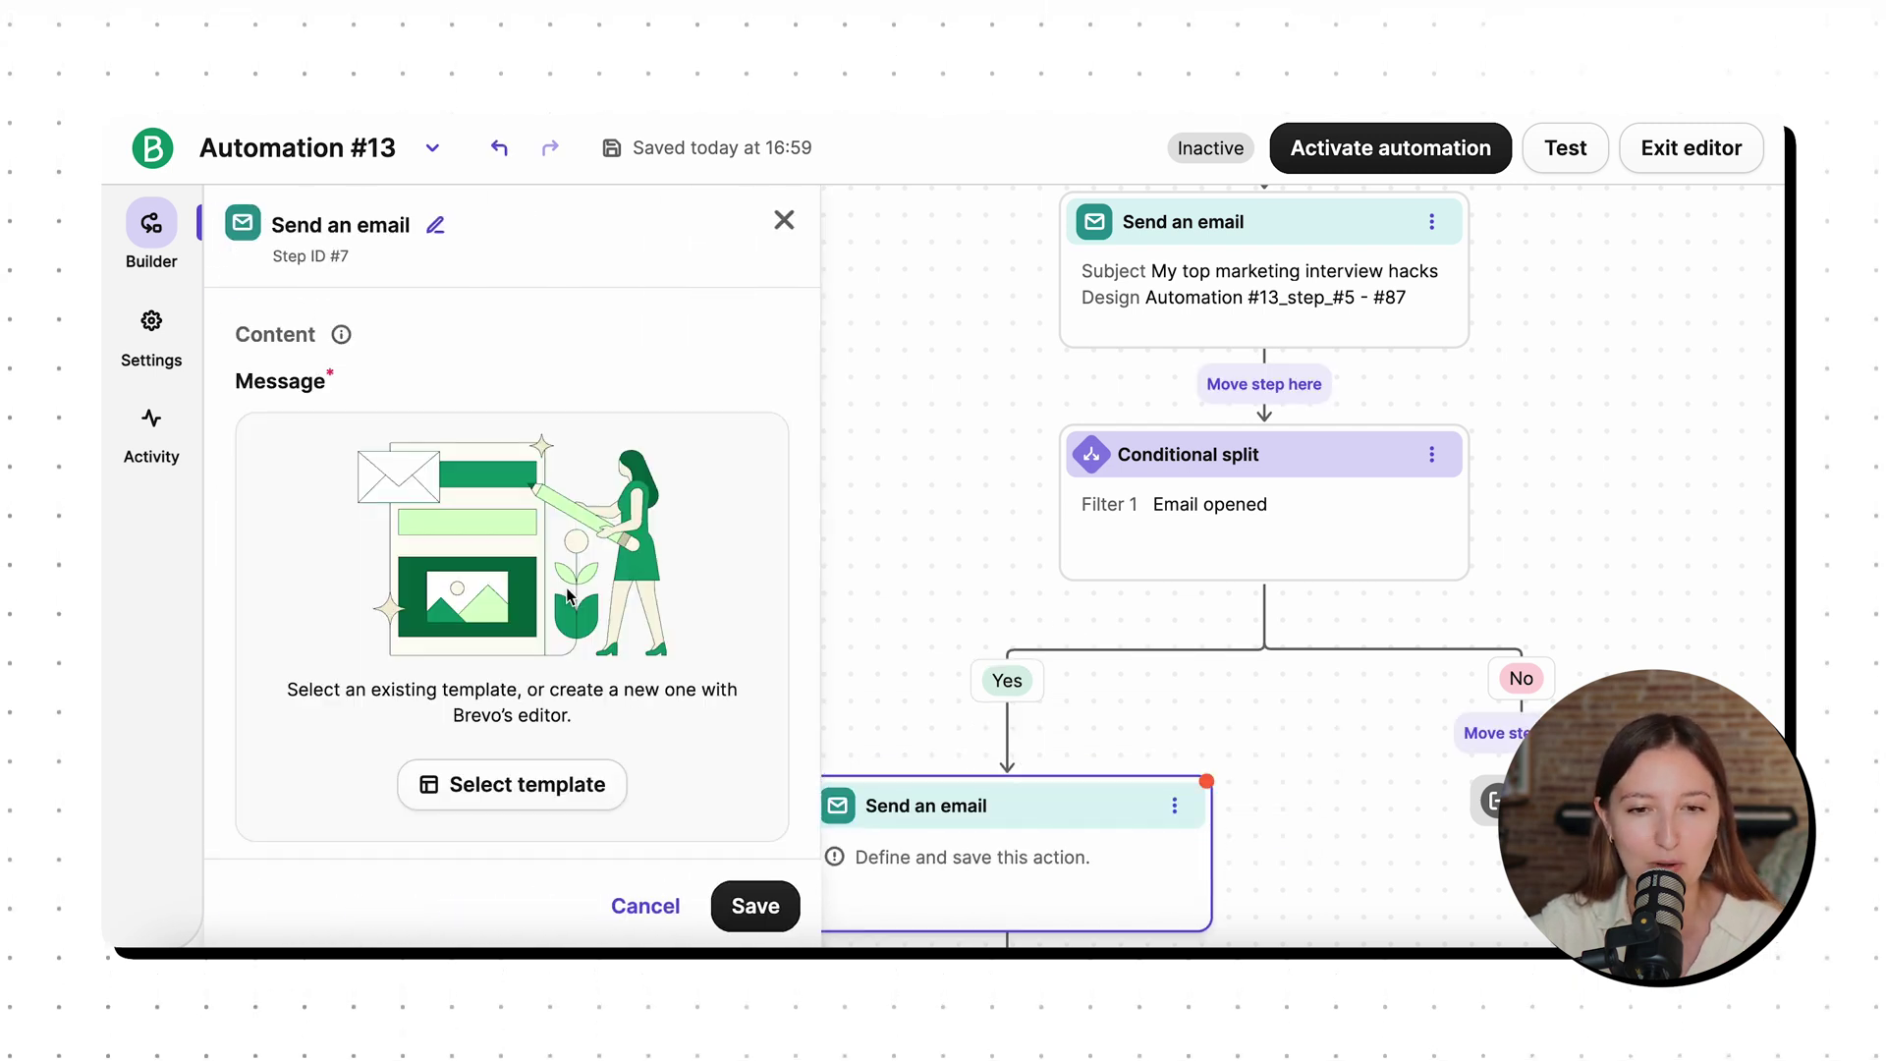
scroll(568, 595, "down", 2)
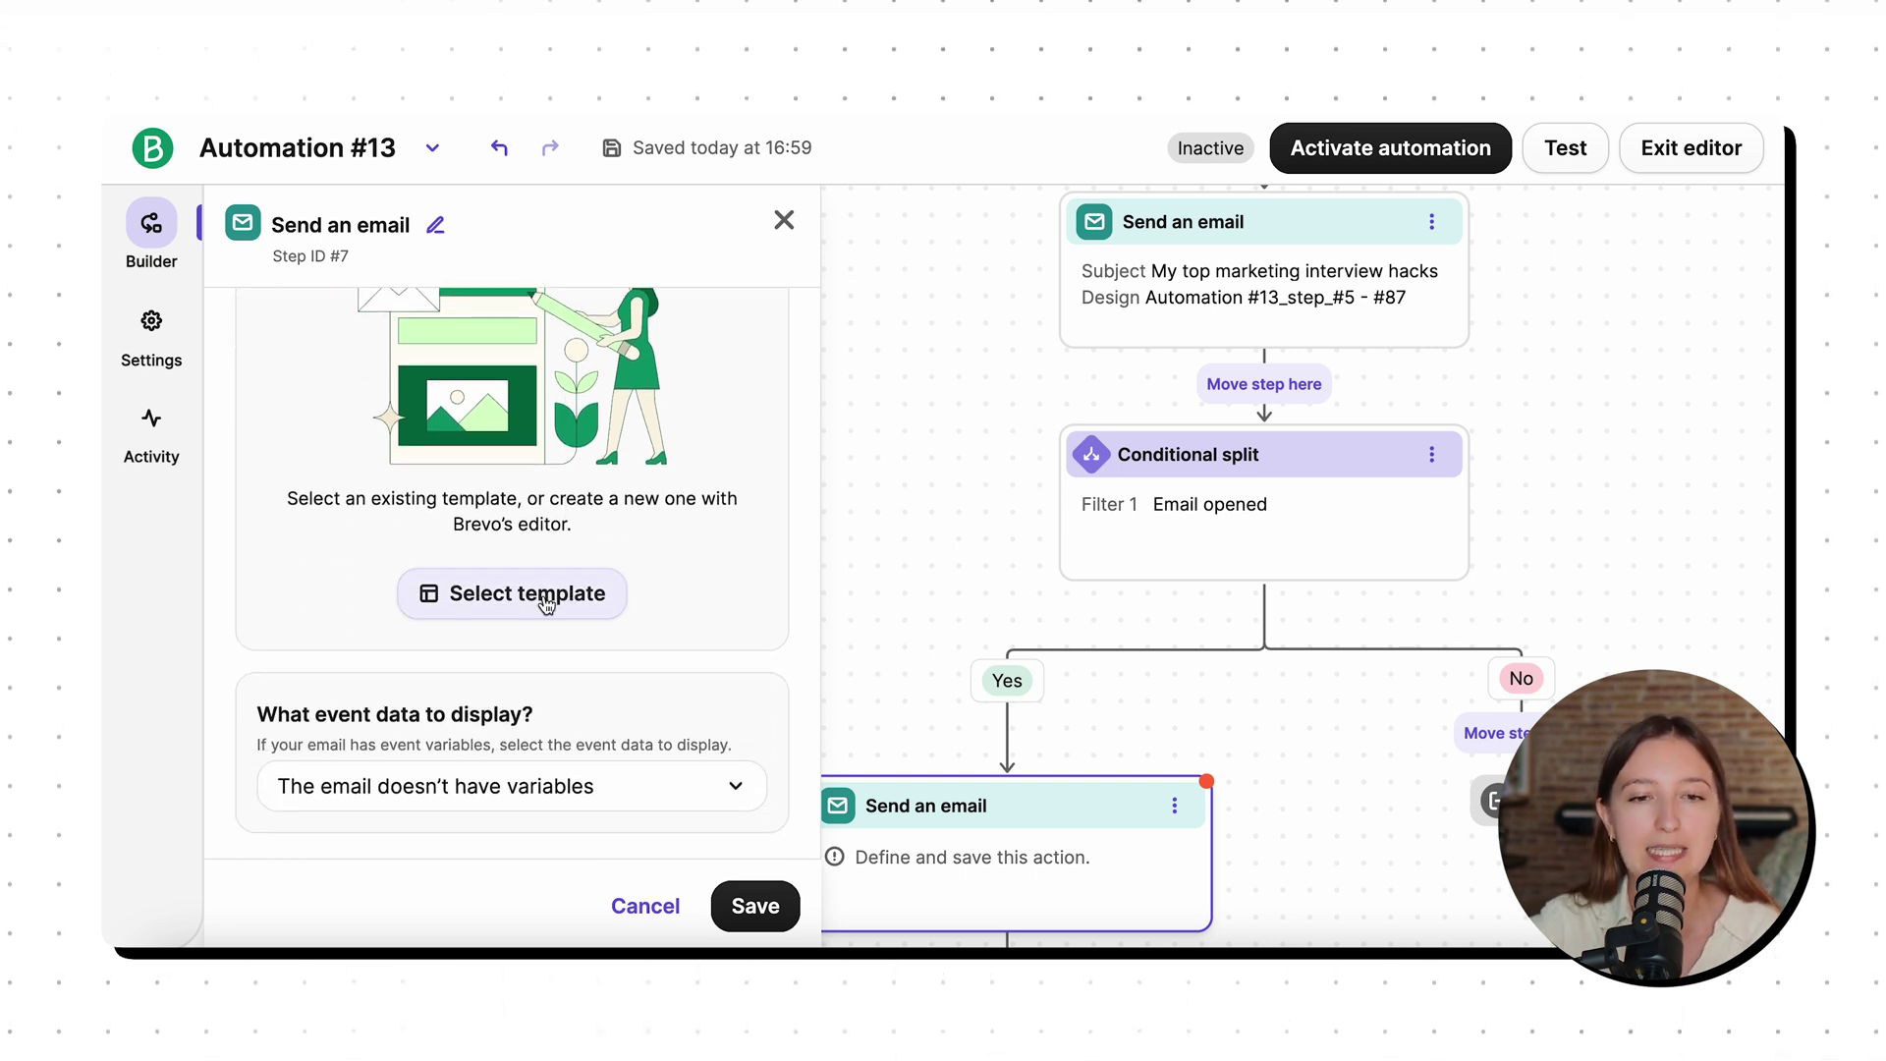
Browse the Ready-to-use templates for the new email, moving to page 2.
left_click(547, 601)
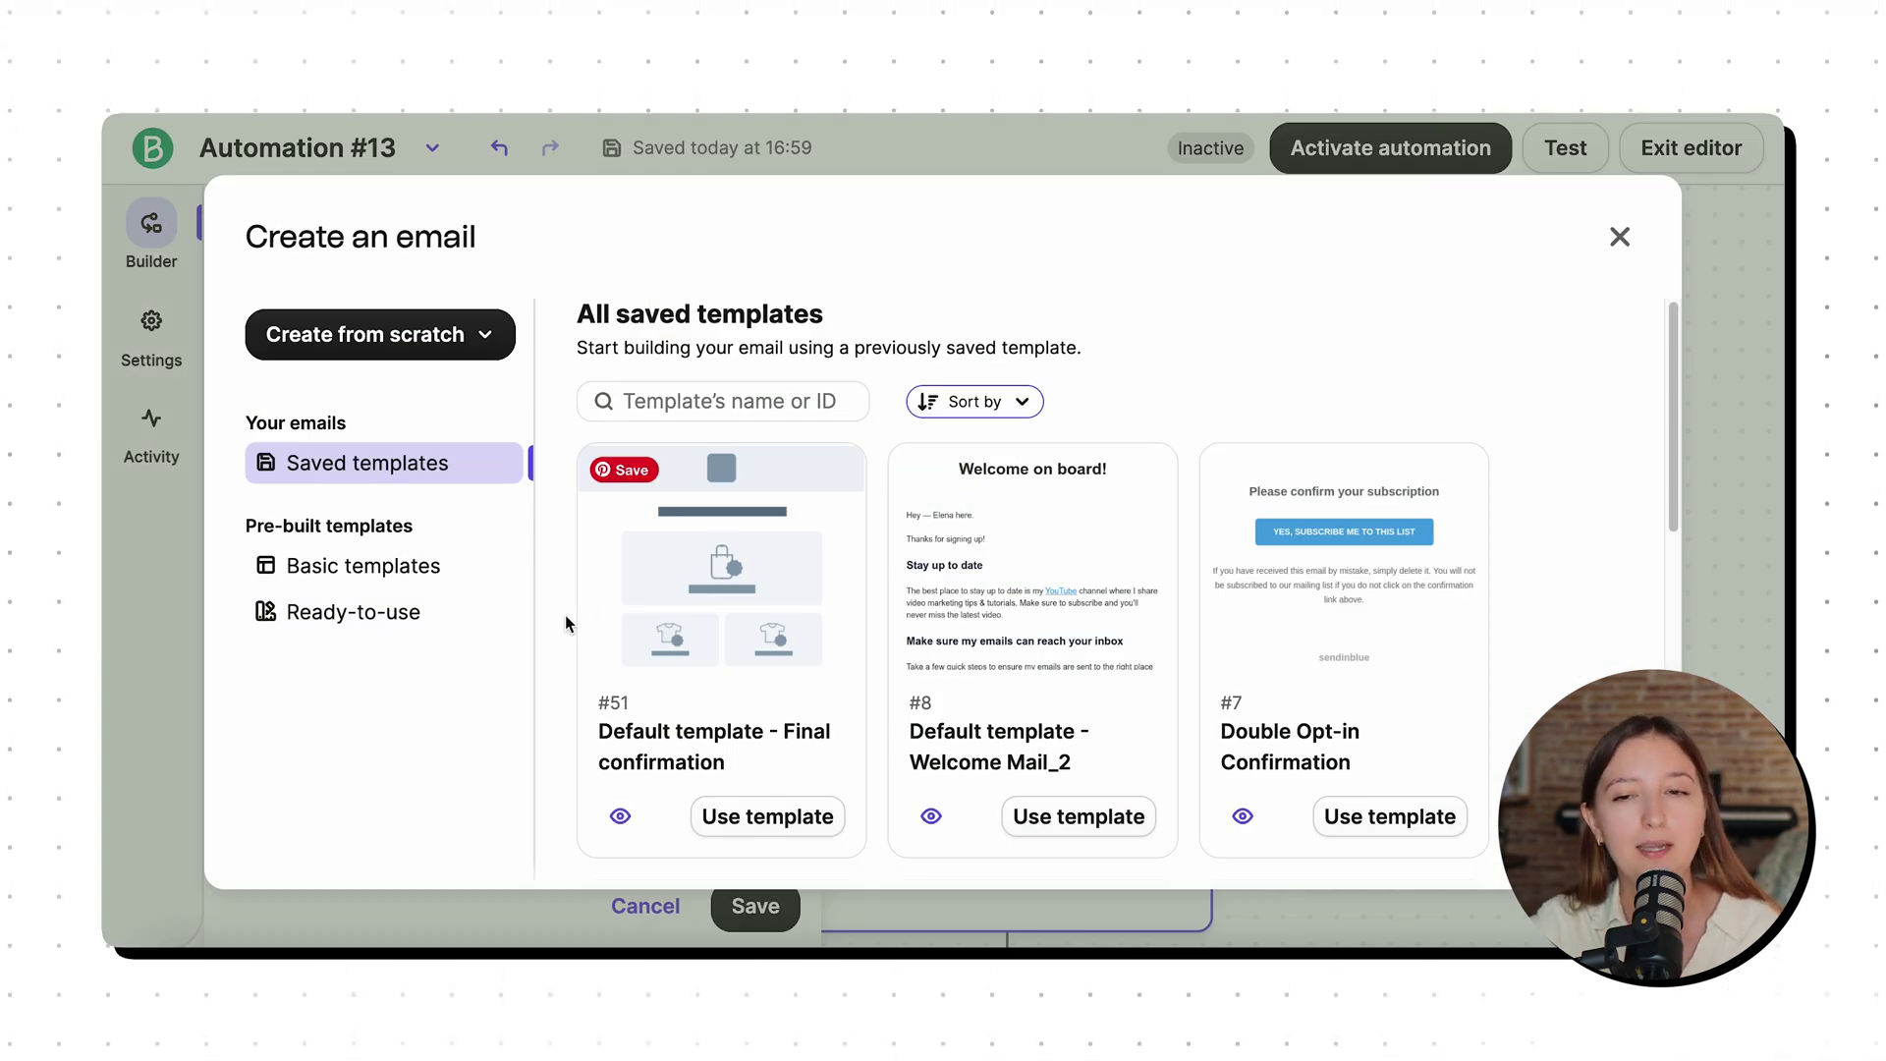
left_click(445, 621)
scroll(987, 596, "down", 3)
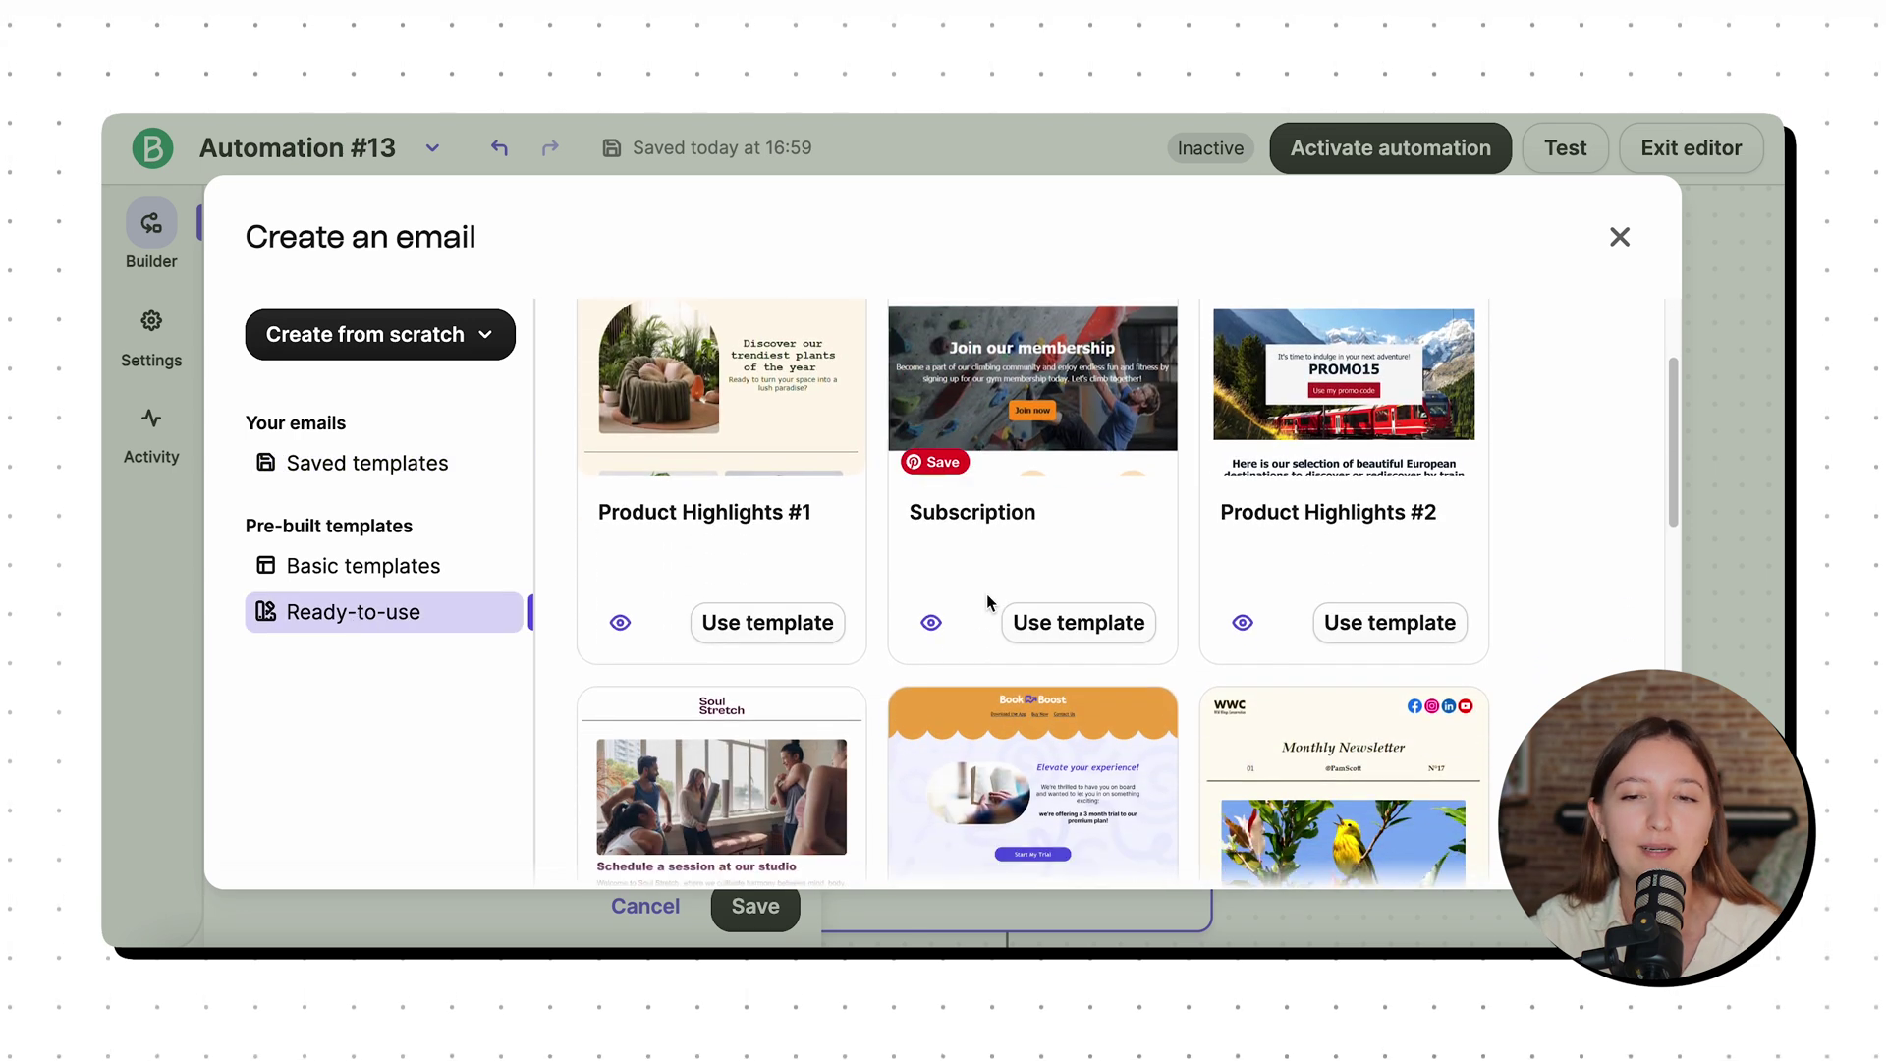
scroll(987, 593, "down", 10)
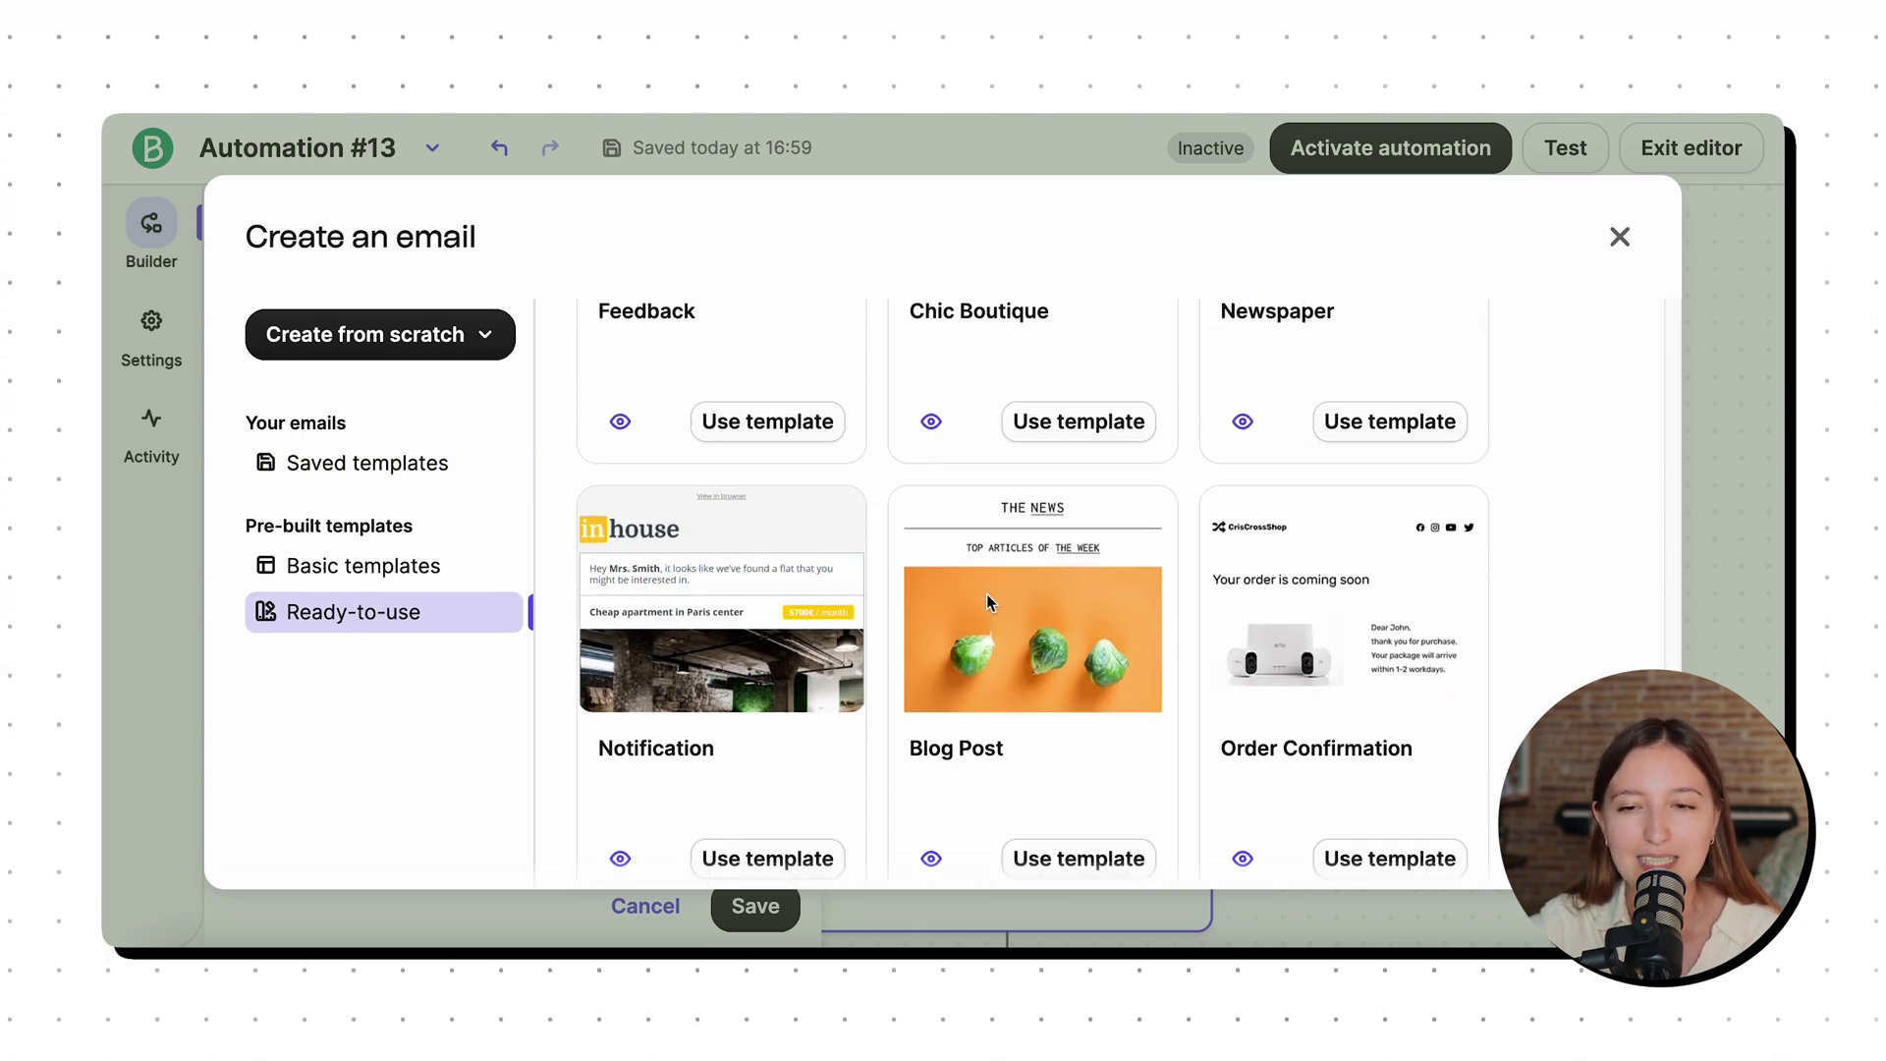
scroll(986, 594, "down", 2)
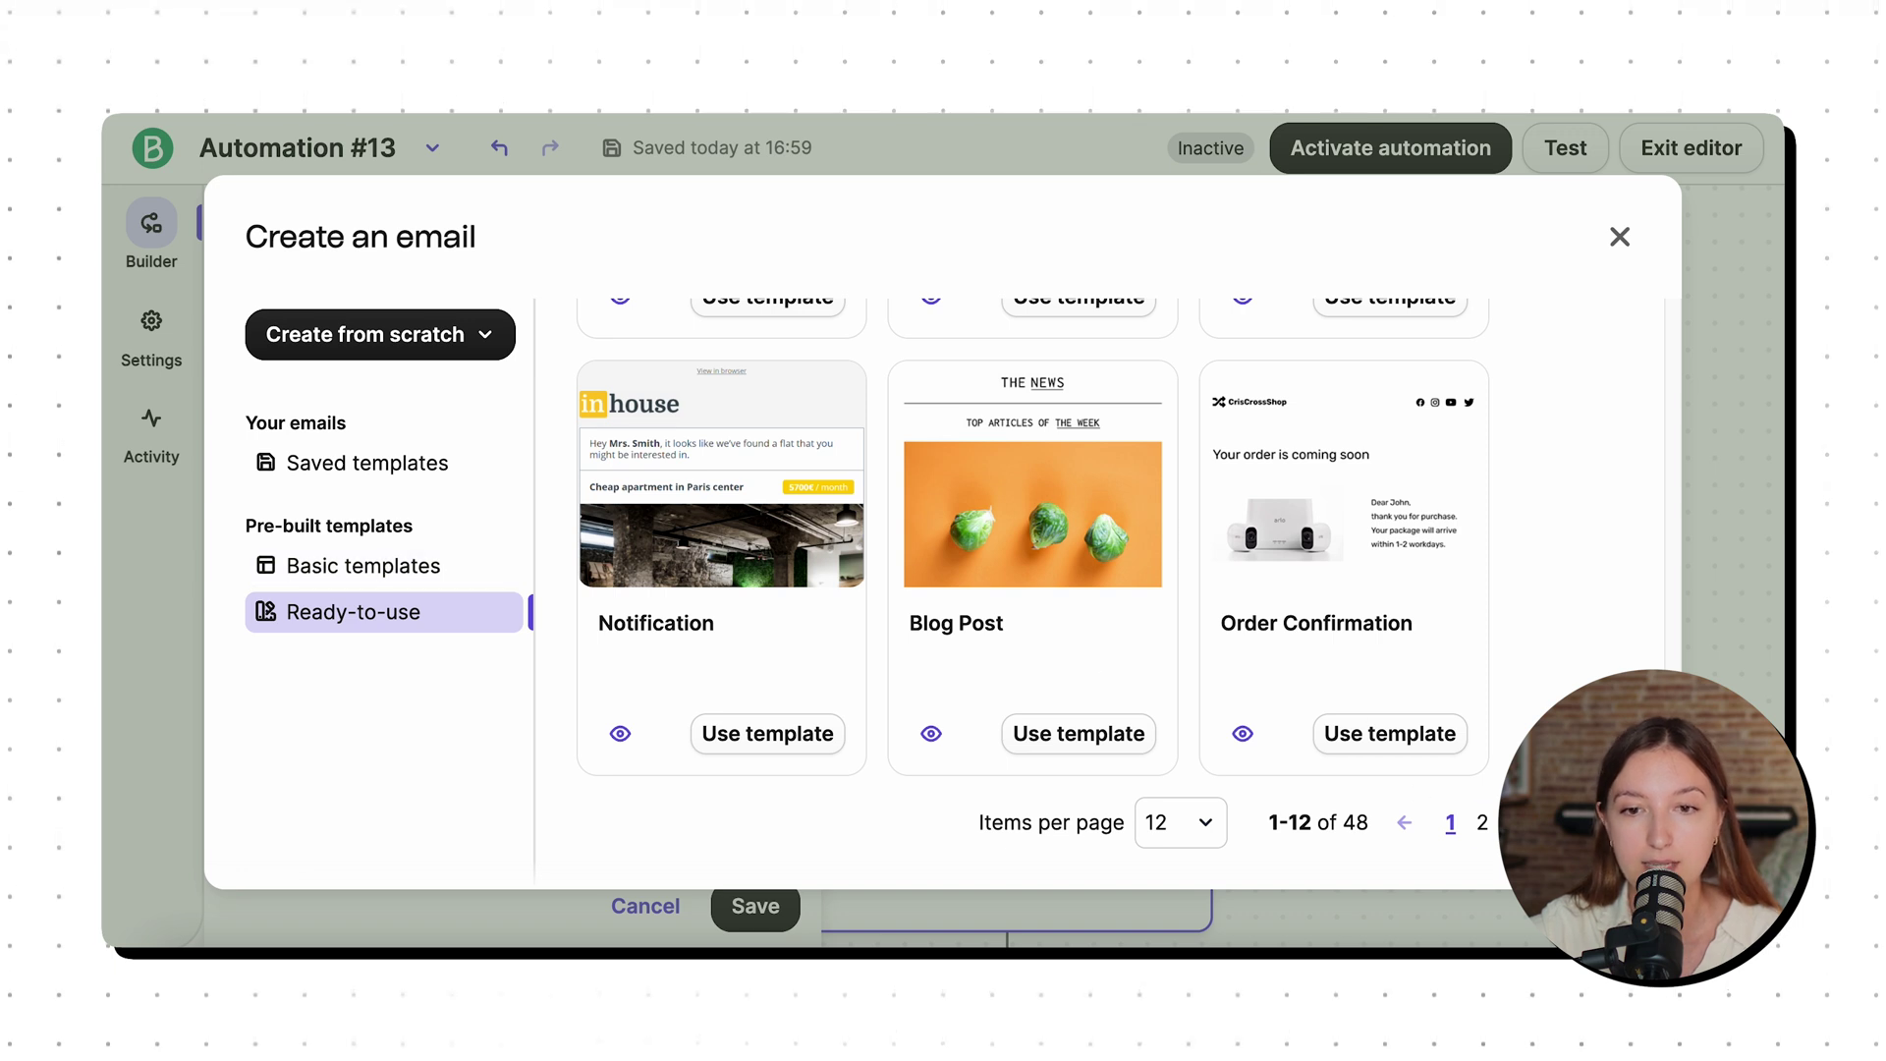
left_click(1482, 822)
scroll(1099, 570, "up", 5)
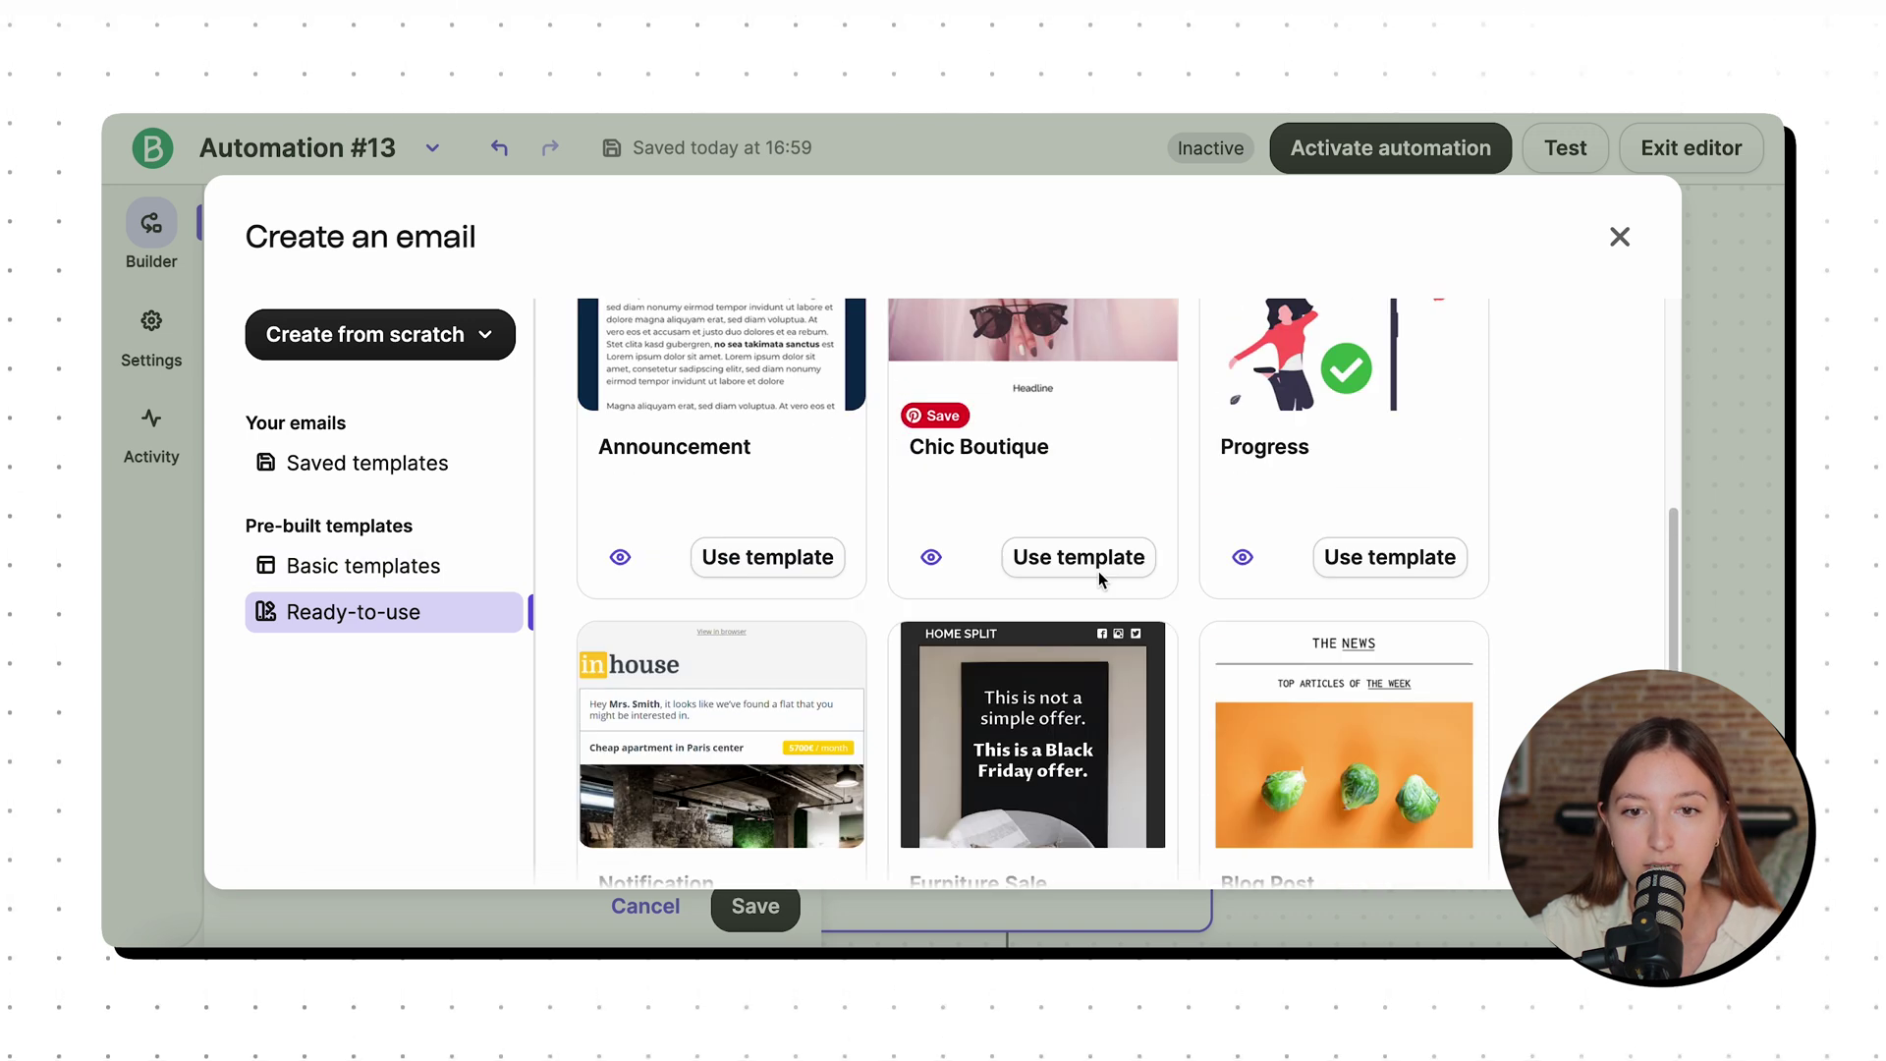
scroll(1098, 569, "up", 4)
scroll(724, 565, "down", 10)
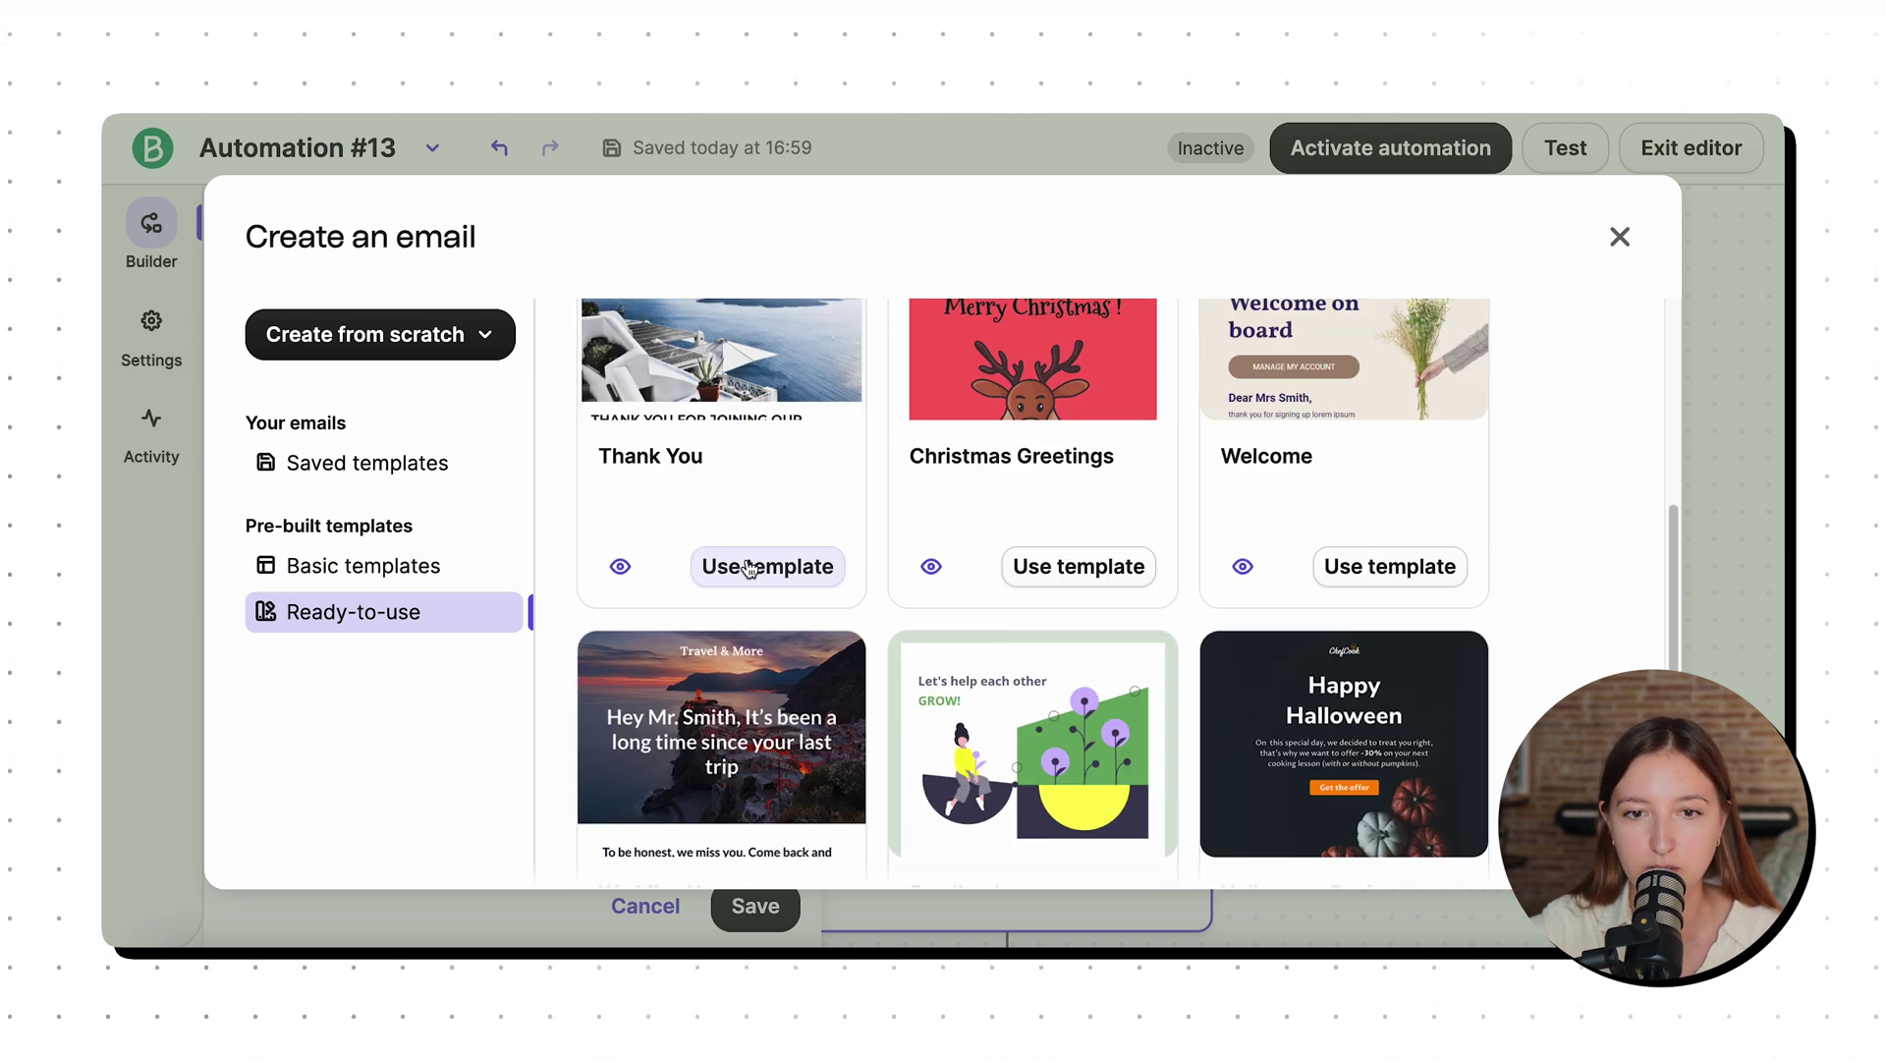
Preview the Thank You template and use it as the Yes-branch email design.
left_click(635, 583)
scroll(1081, 520, "down", 4)
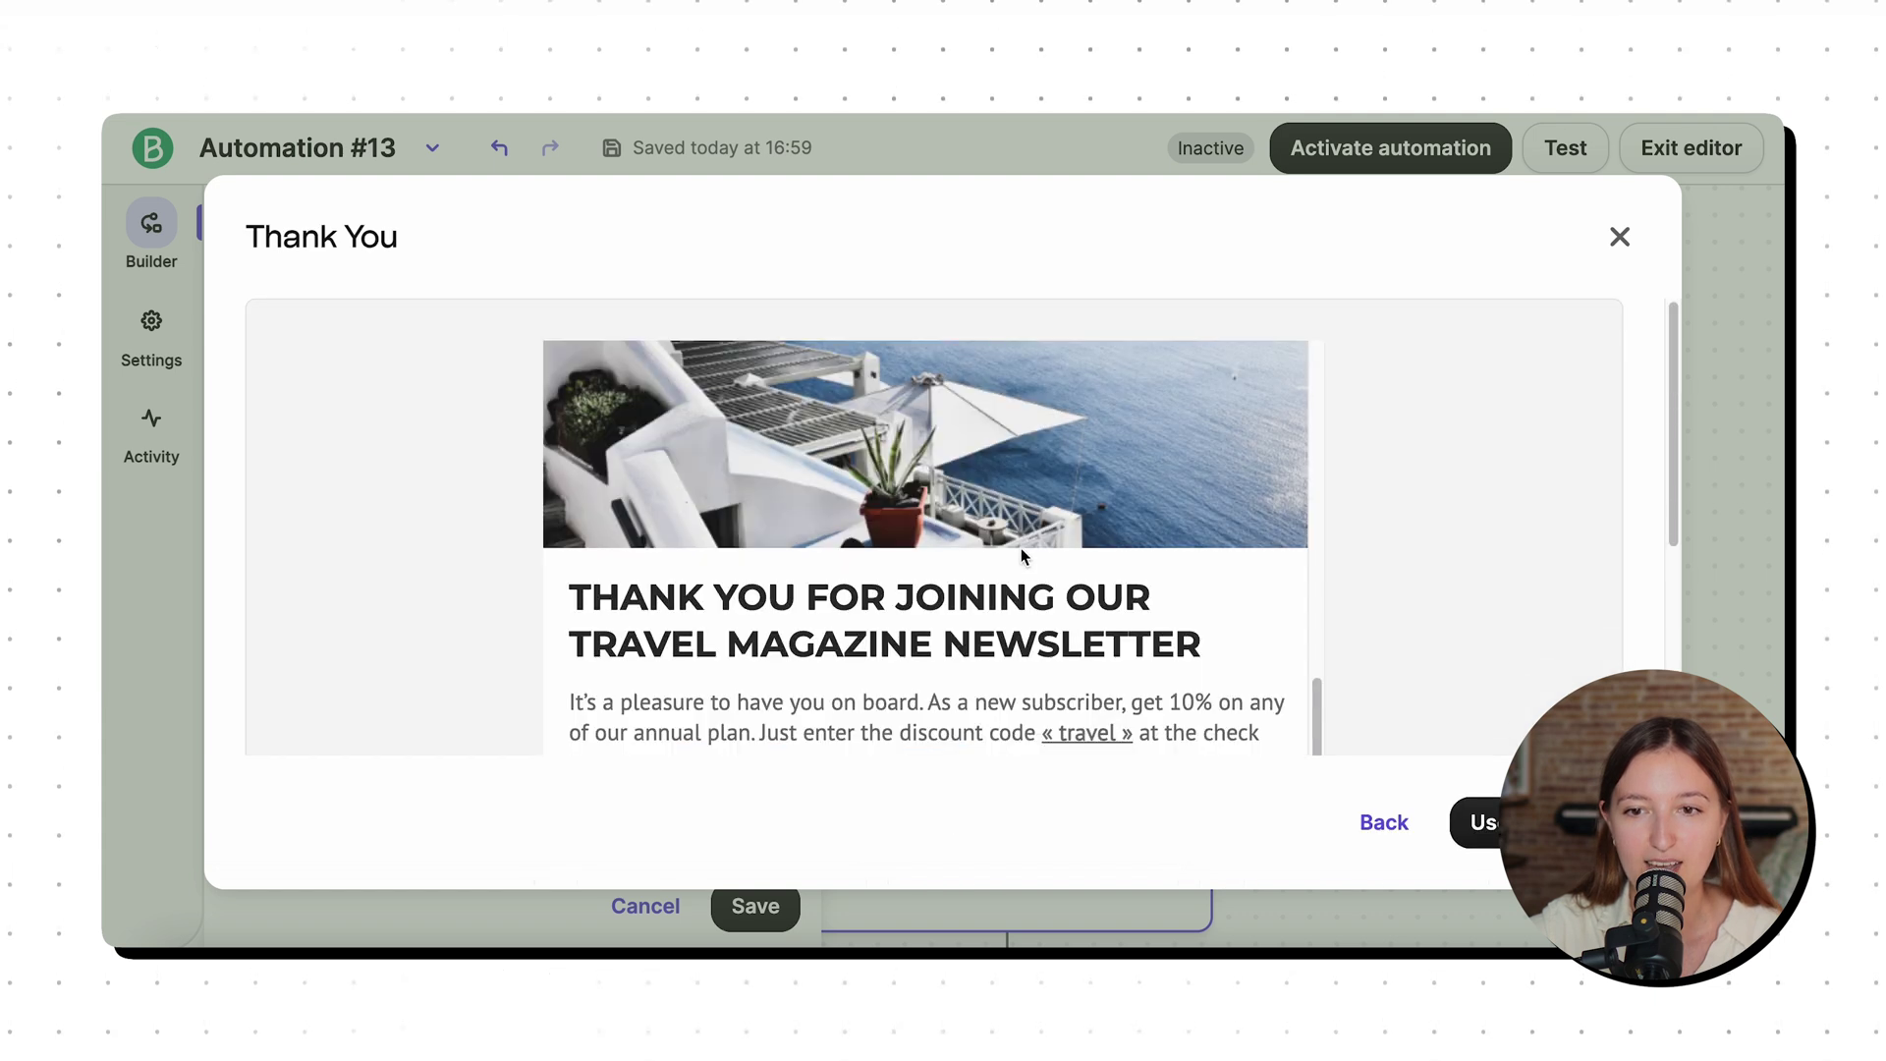
scroll(1020, 540, "down", 10)
scroll(1020, 536, "up", 6)
scroll(1022, 536, "down", 1)
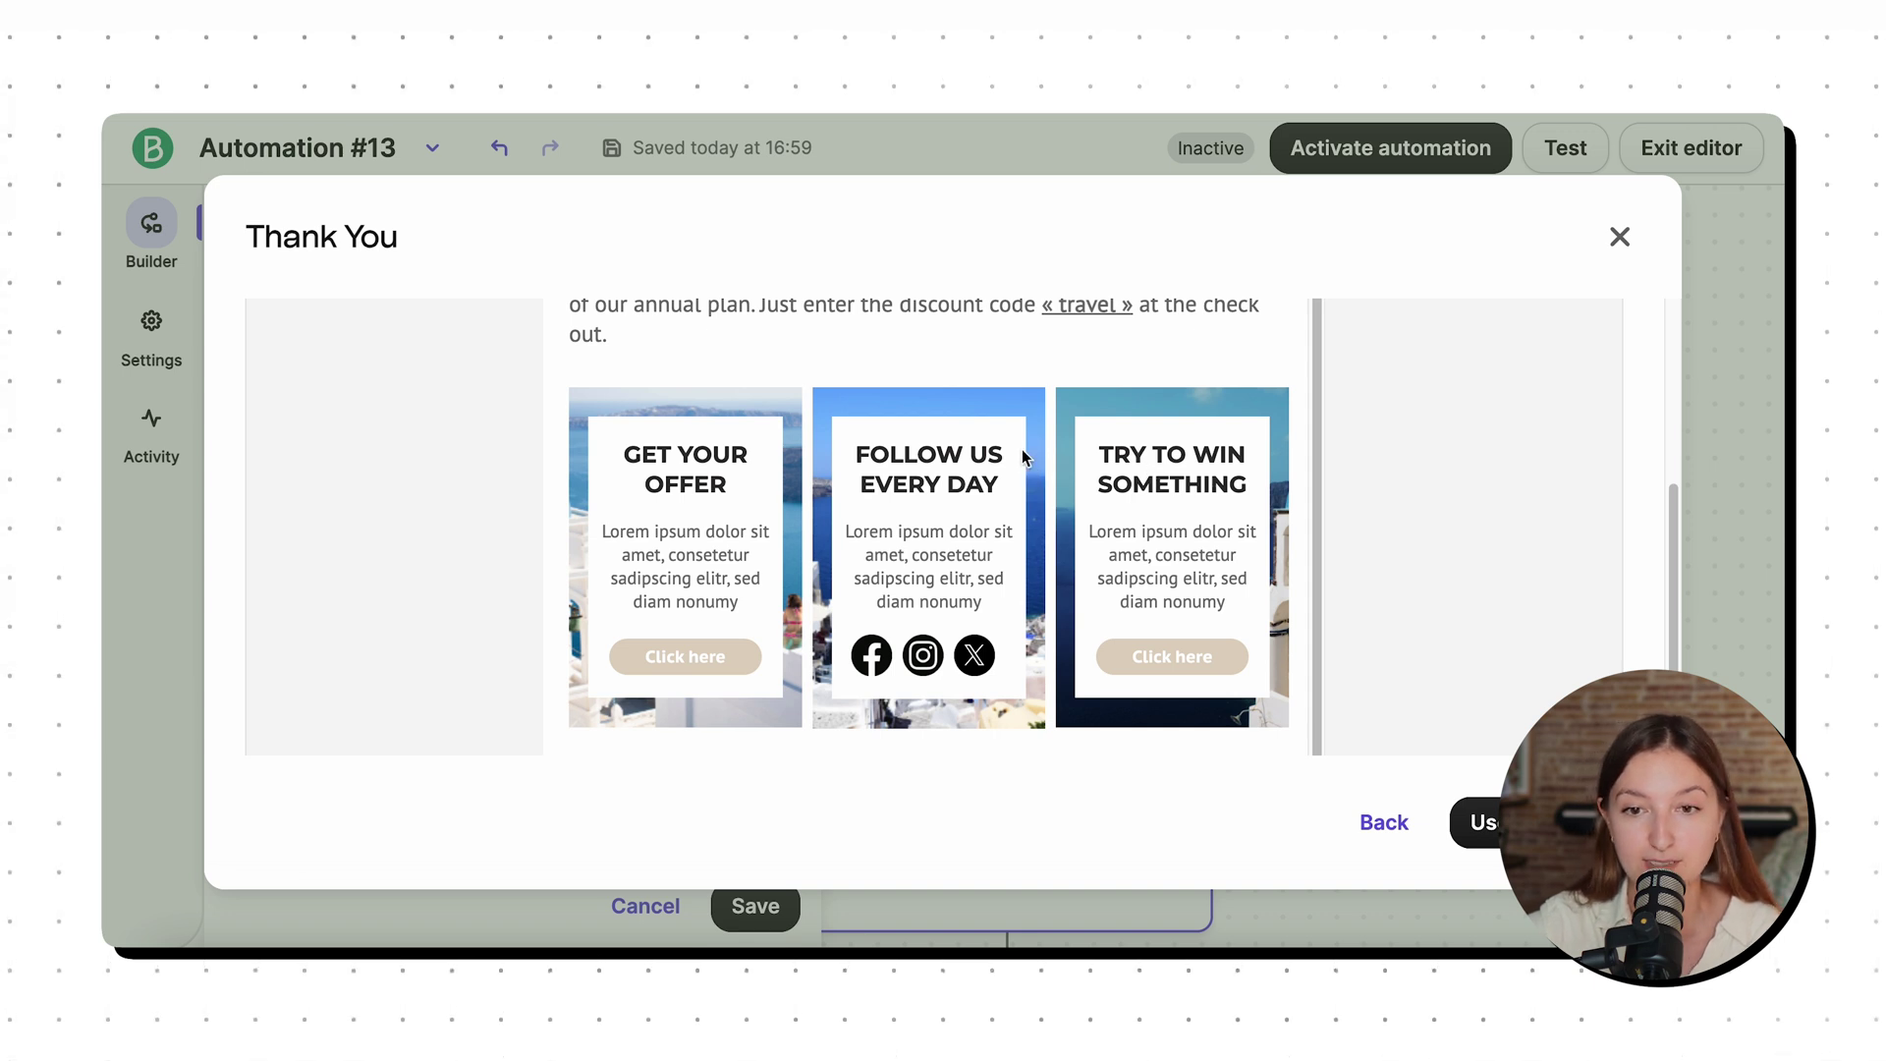
scroll(1012, 446, "up", 5)
left_click(1478, 822)
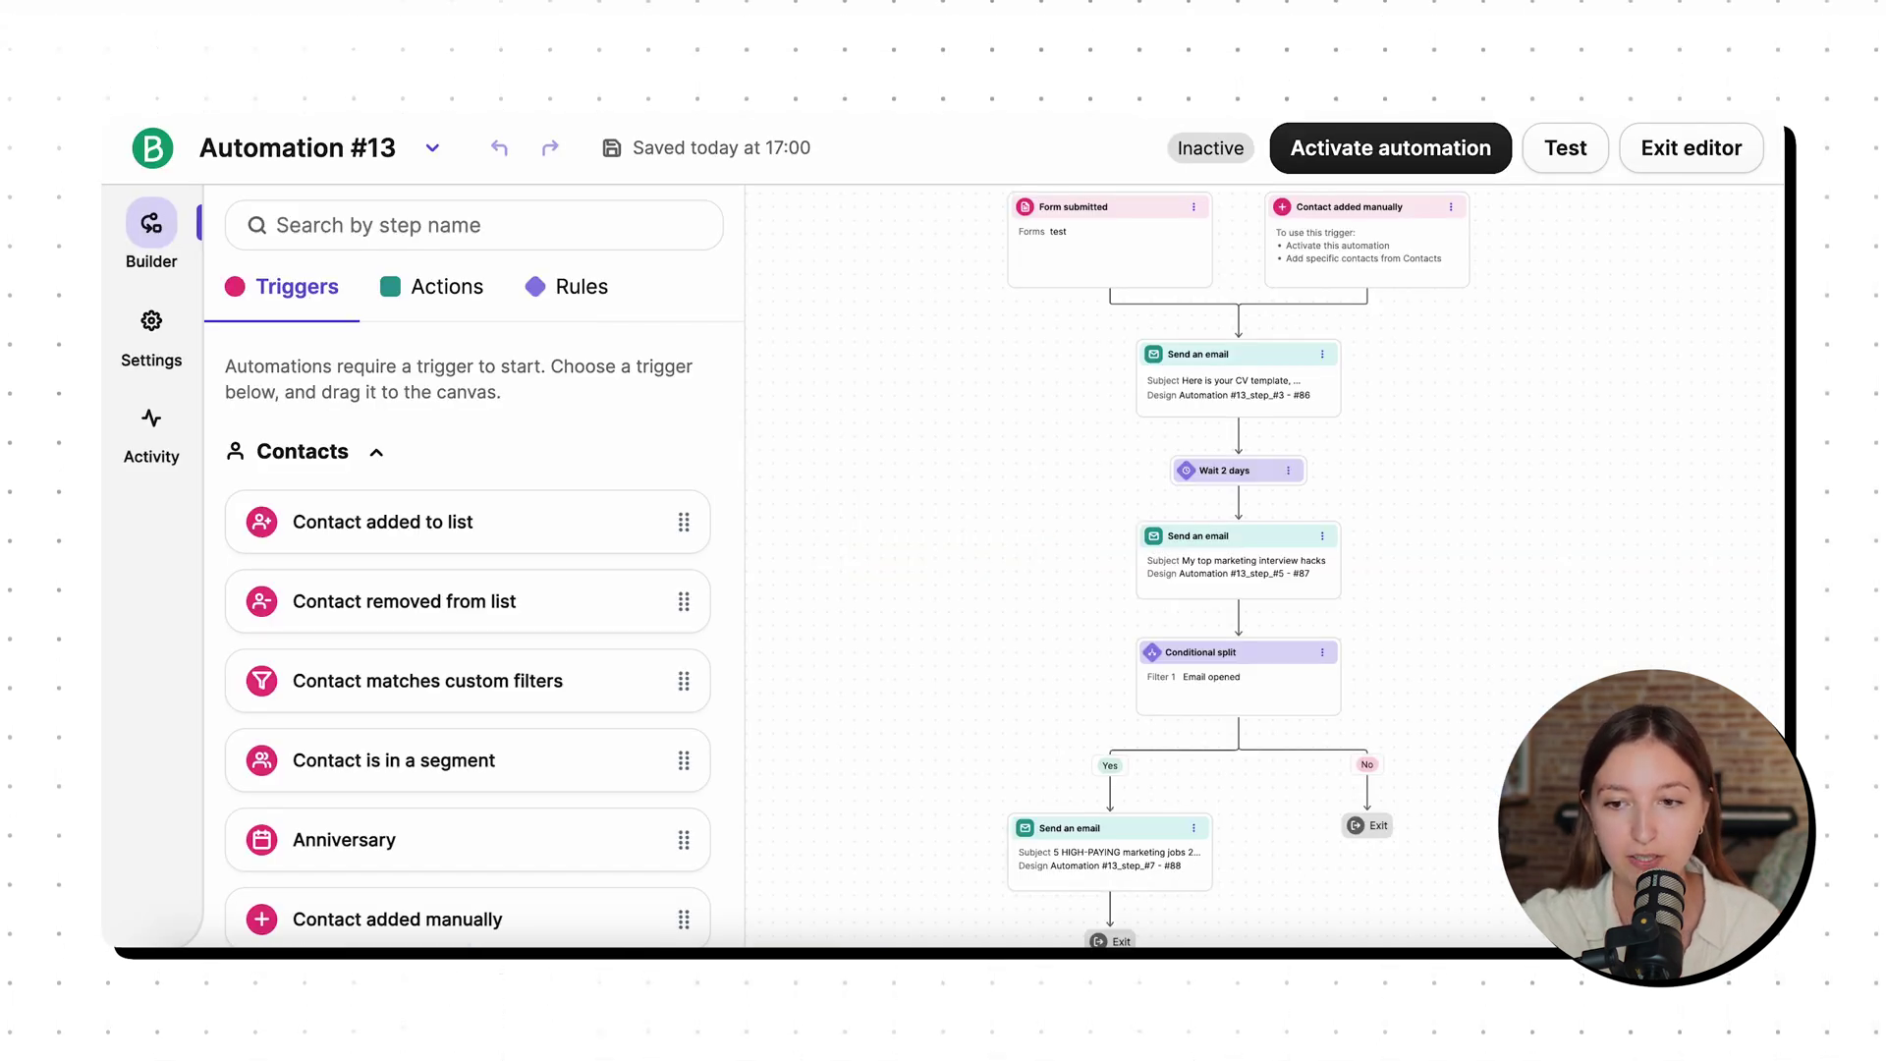
Zoom in on the conditional split and bring up the Yes-branch email step's settings.
left_click(1464, 924)
left_click_drag(1487, 716, 1504, 358)
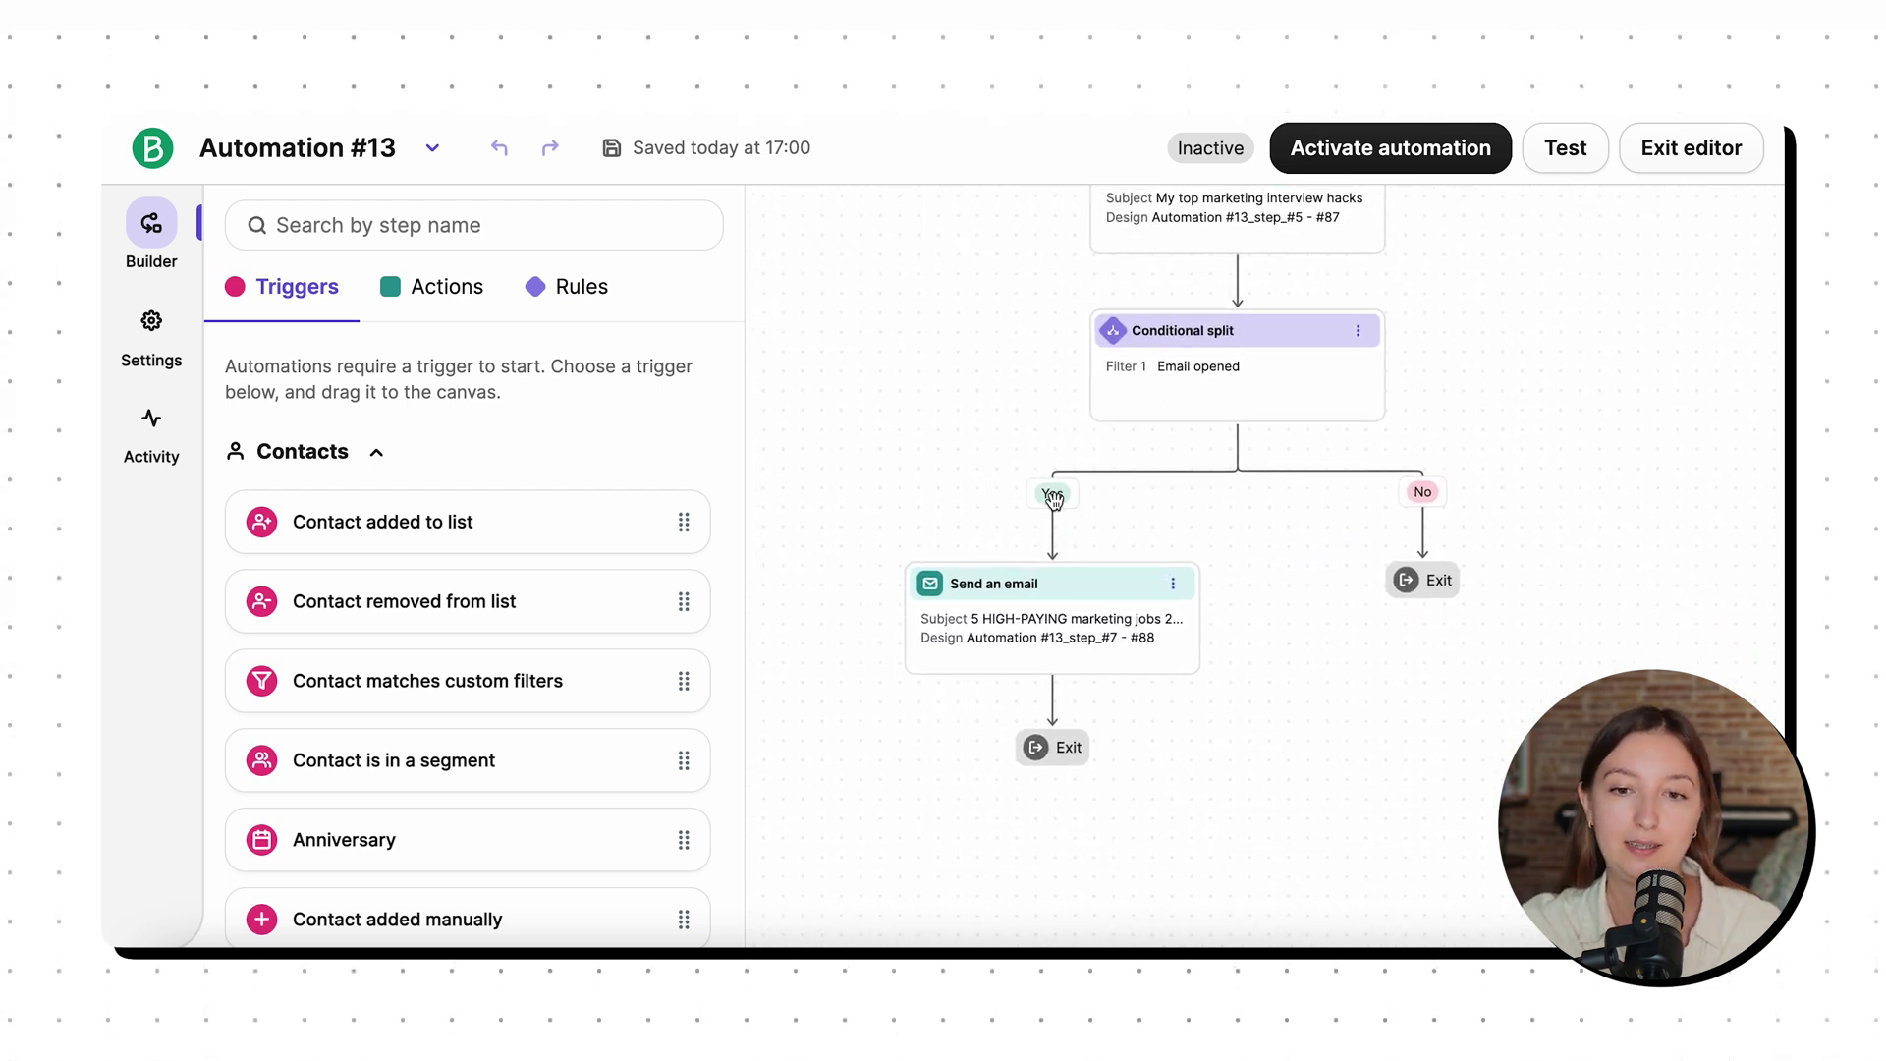
left_click(1045, 634)
scroll(472, 518, "down", 4)
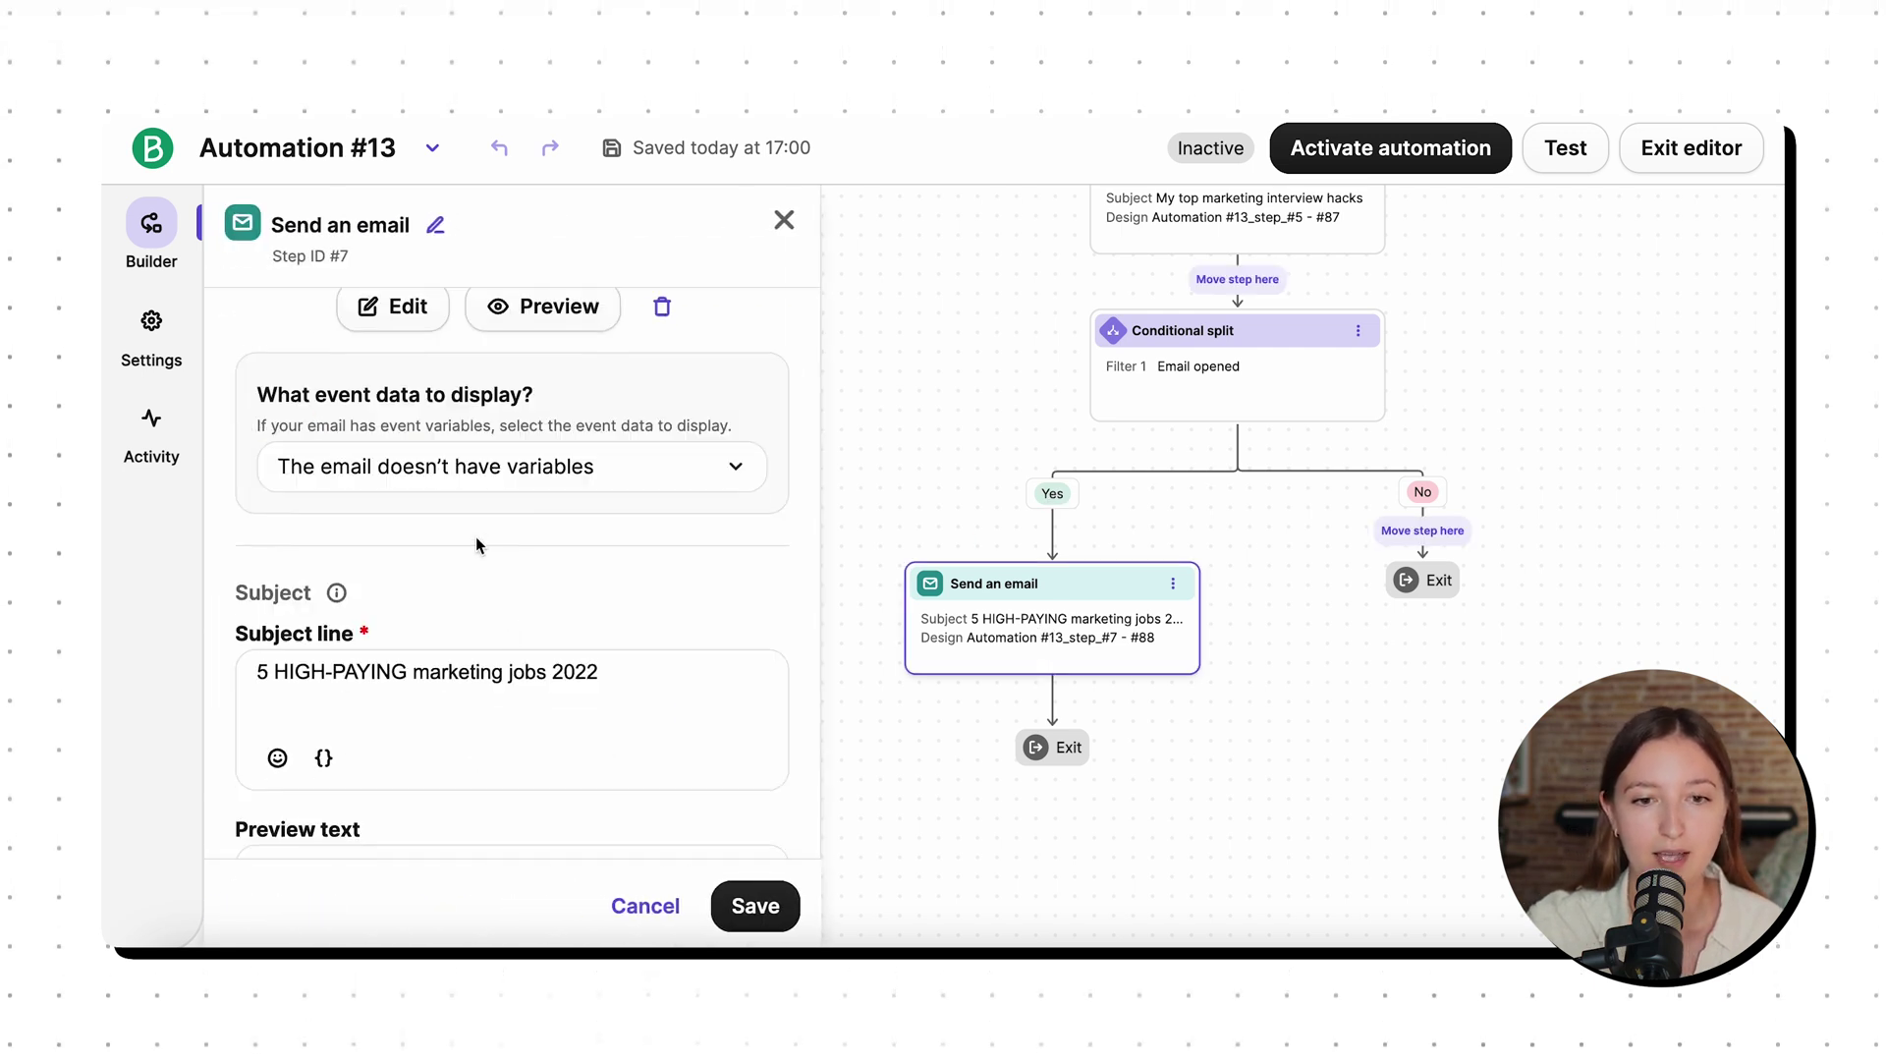
Change the subject line to 'Join my marketing career accelerator', fixing the spelling, and save.
left_click(569, 688)
left_click_drag(640, 661, 255, 651)
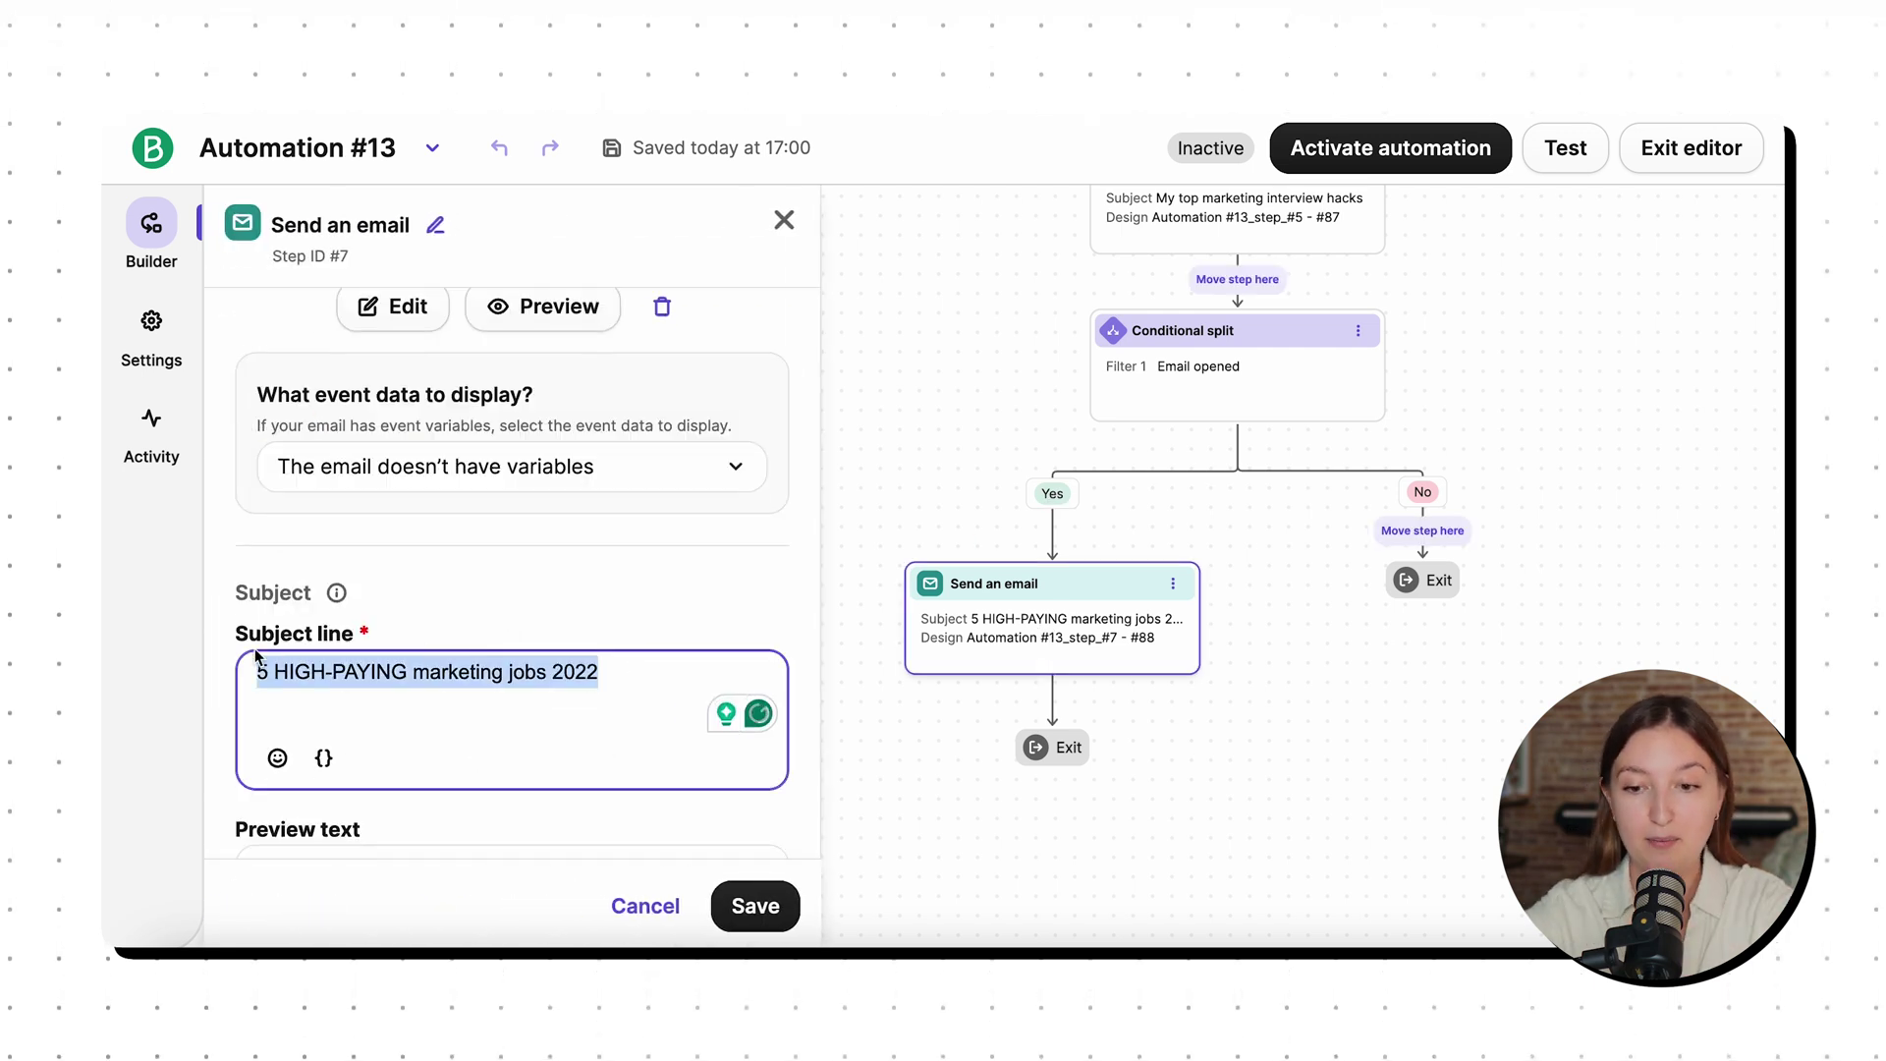
type("Marketing carreer accelerator")
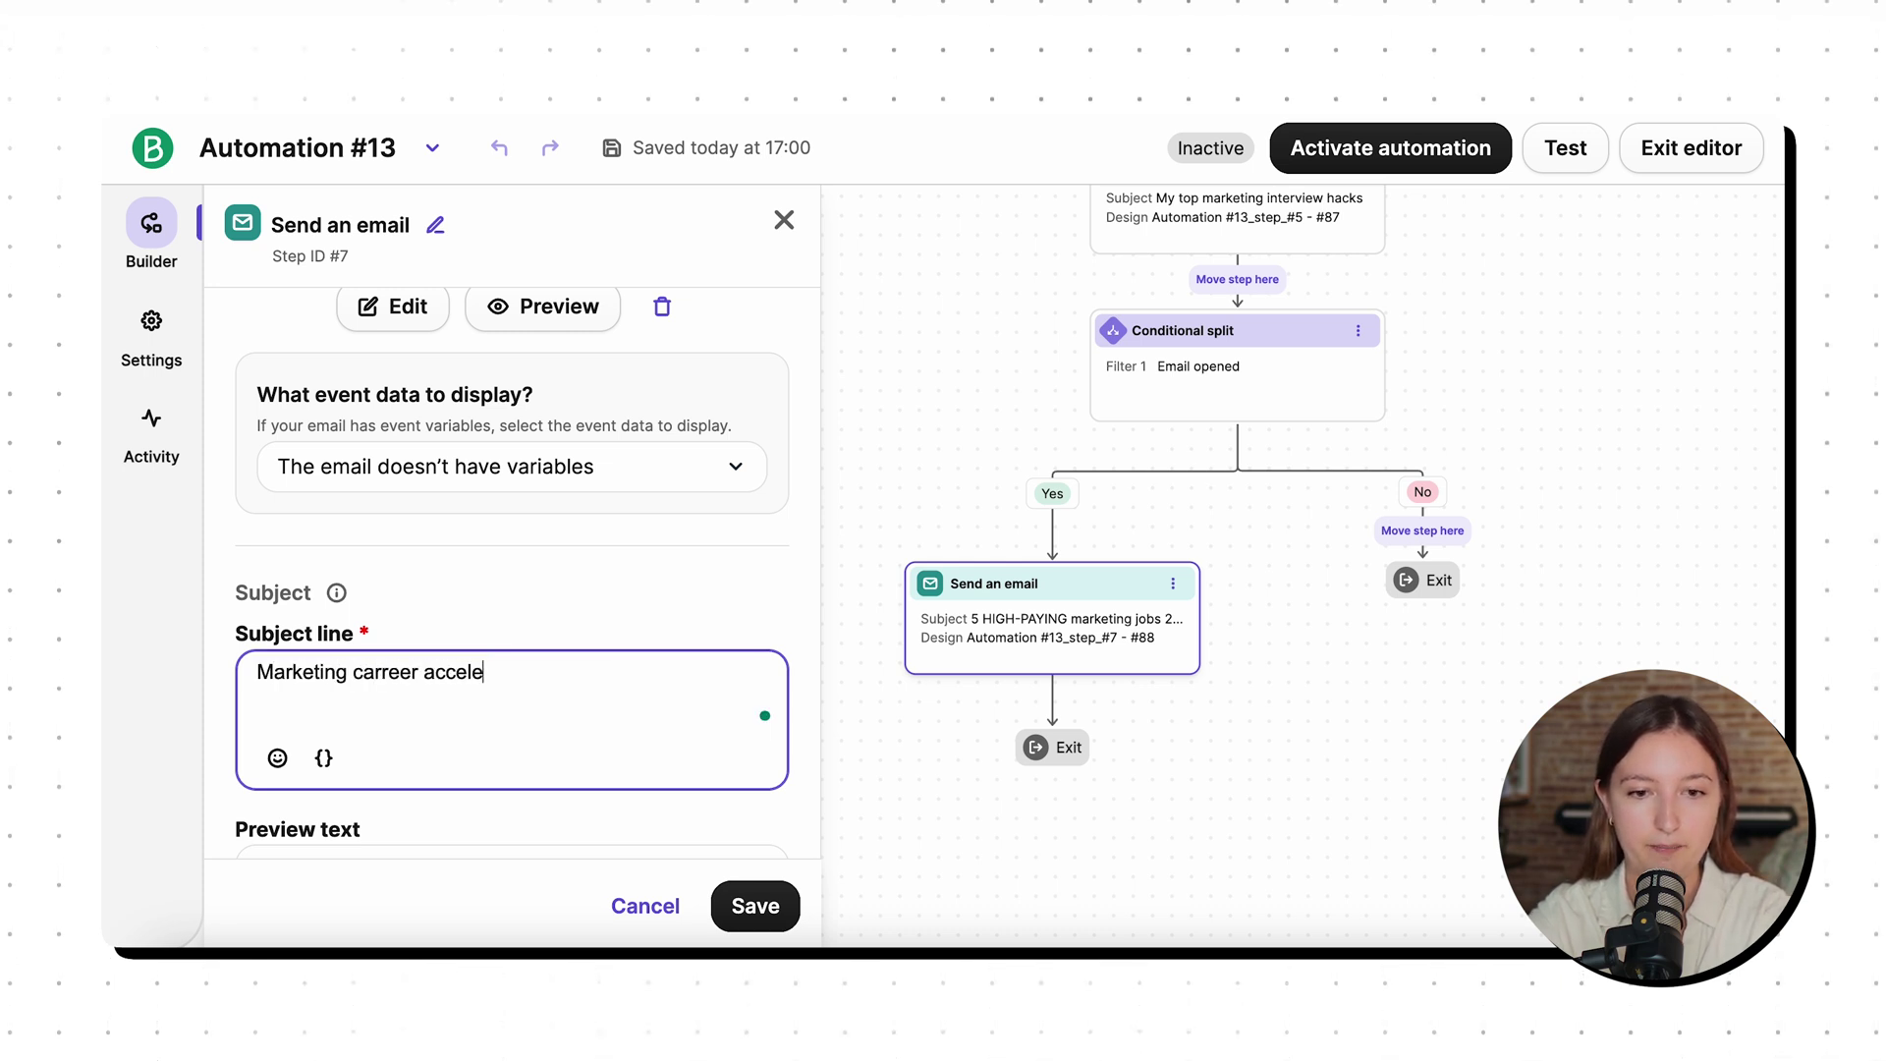
left_click(259, 672)
type("Join")
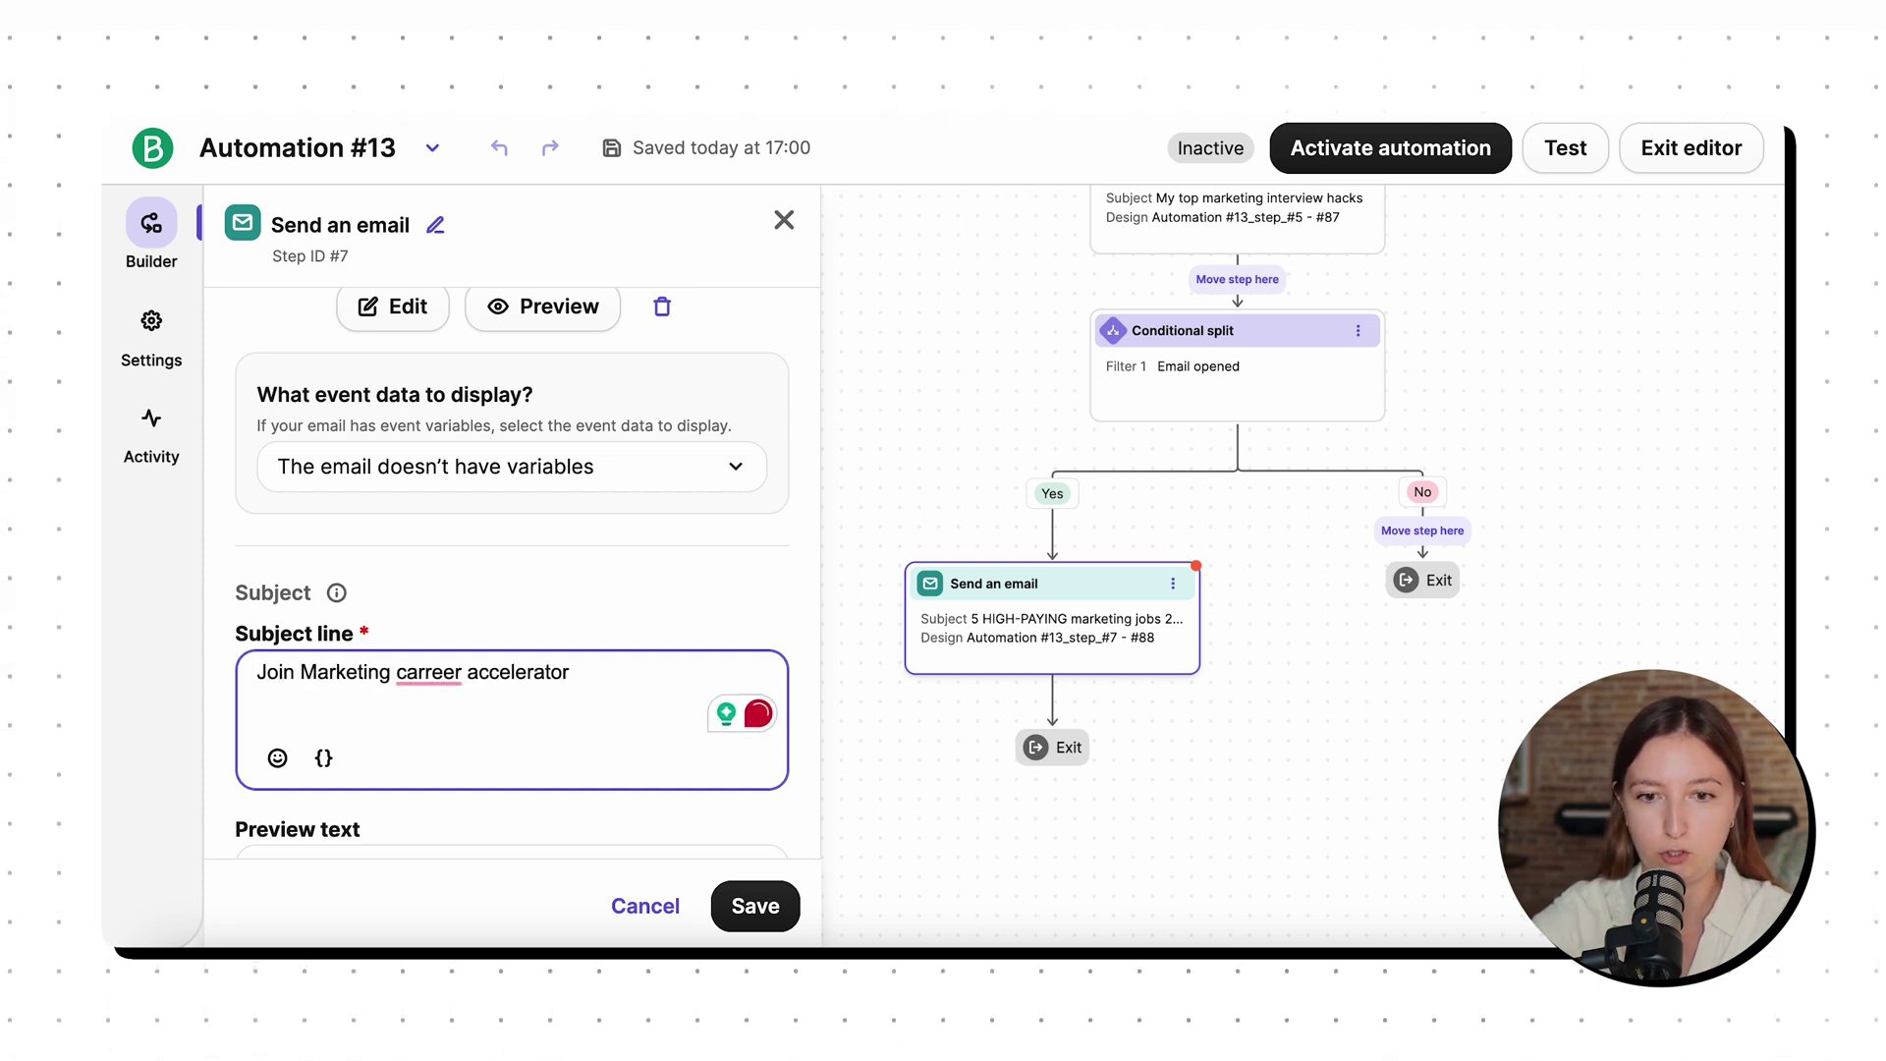
key("BackSpace")
type("m")
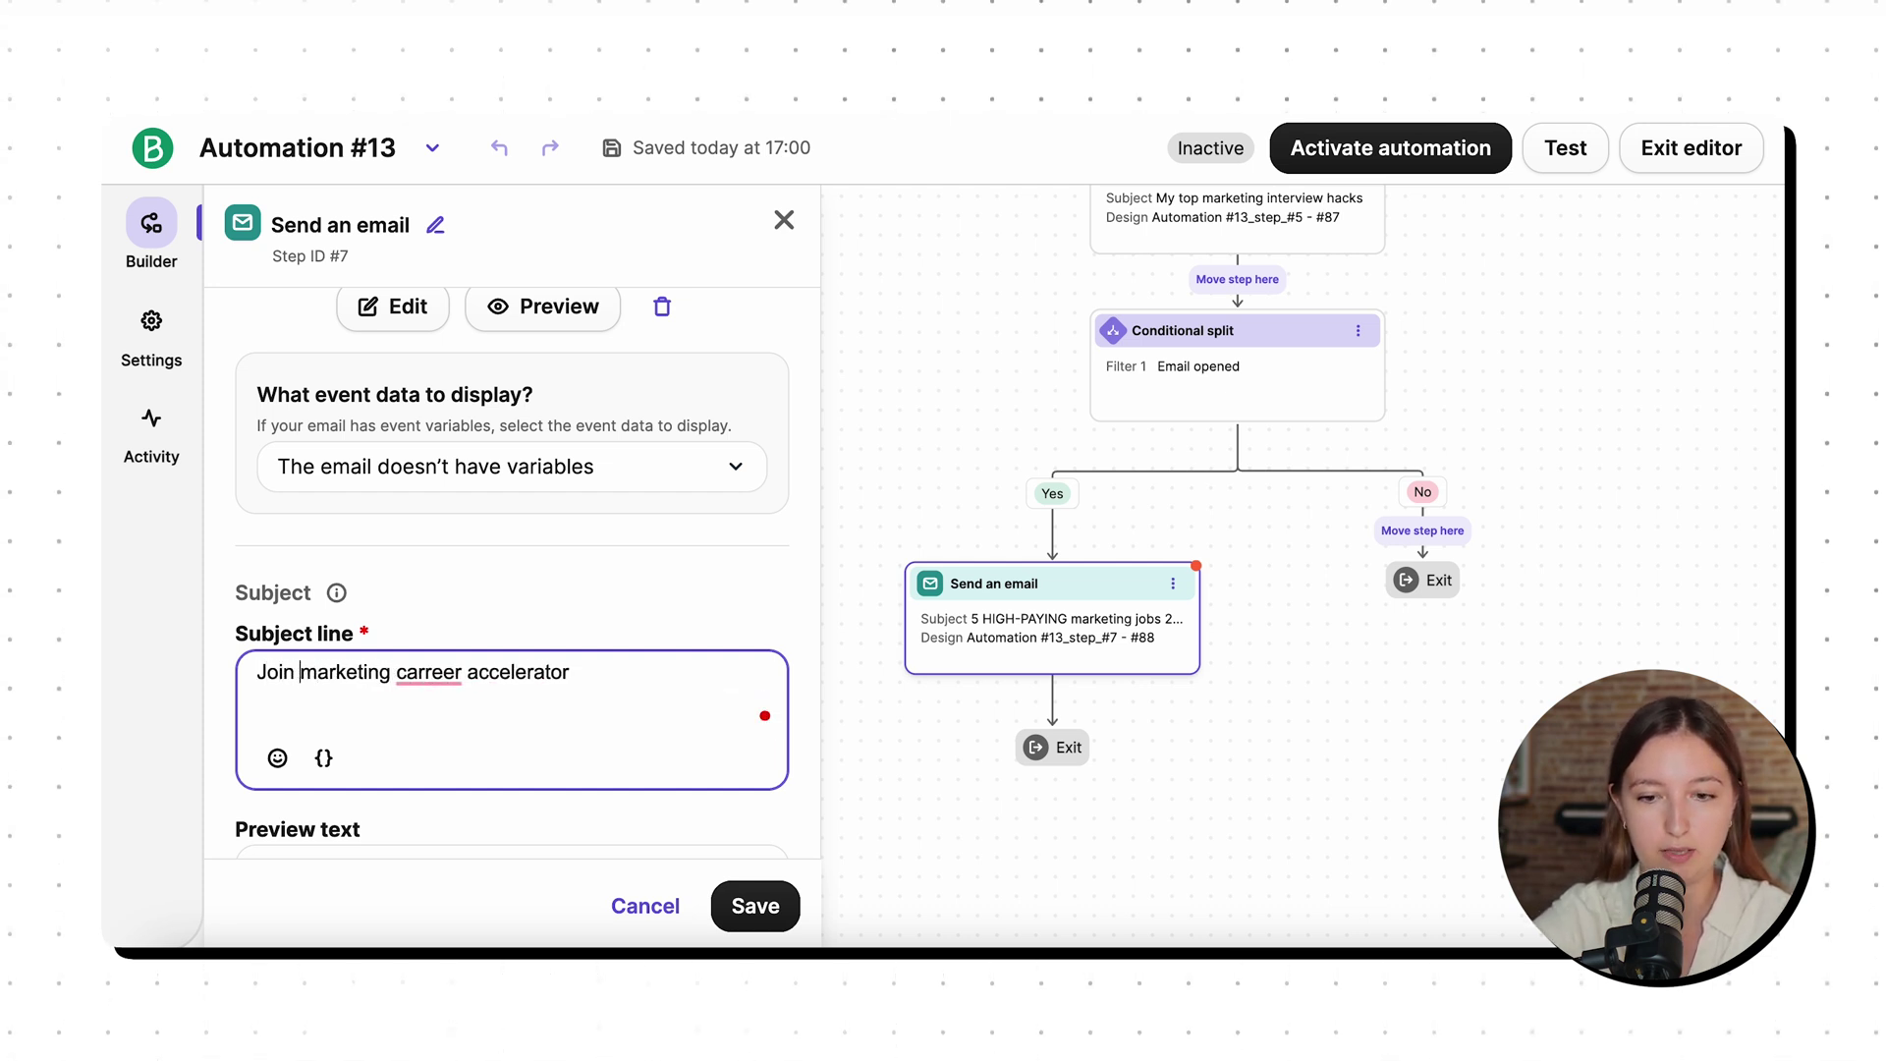
type("my")
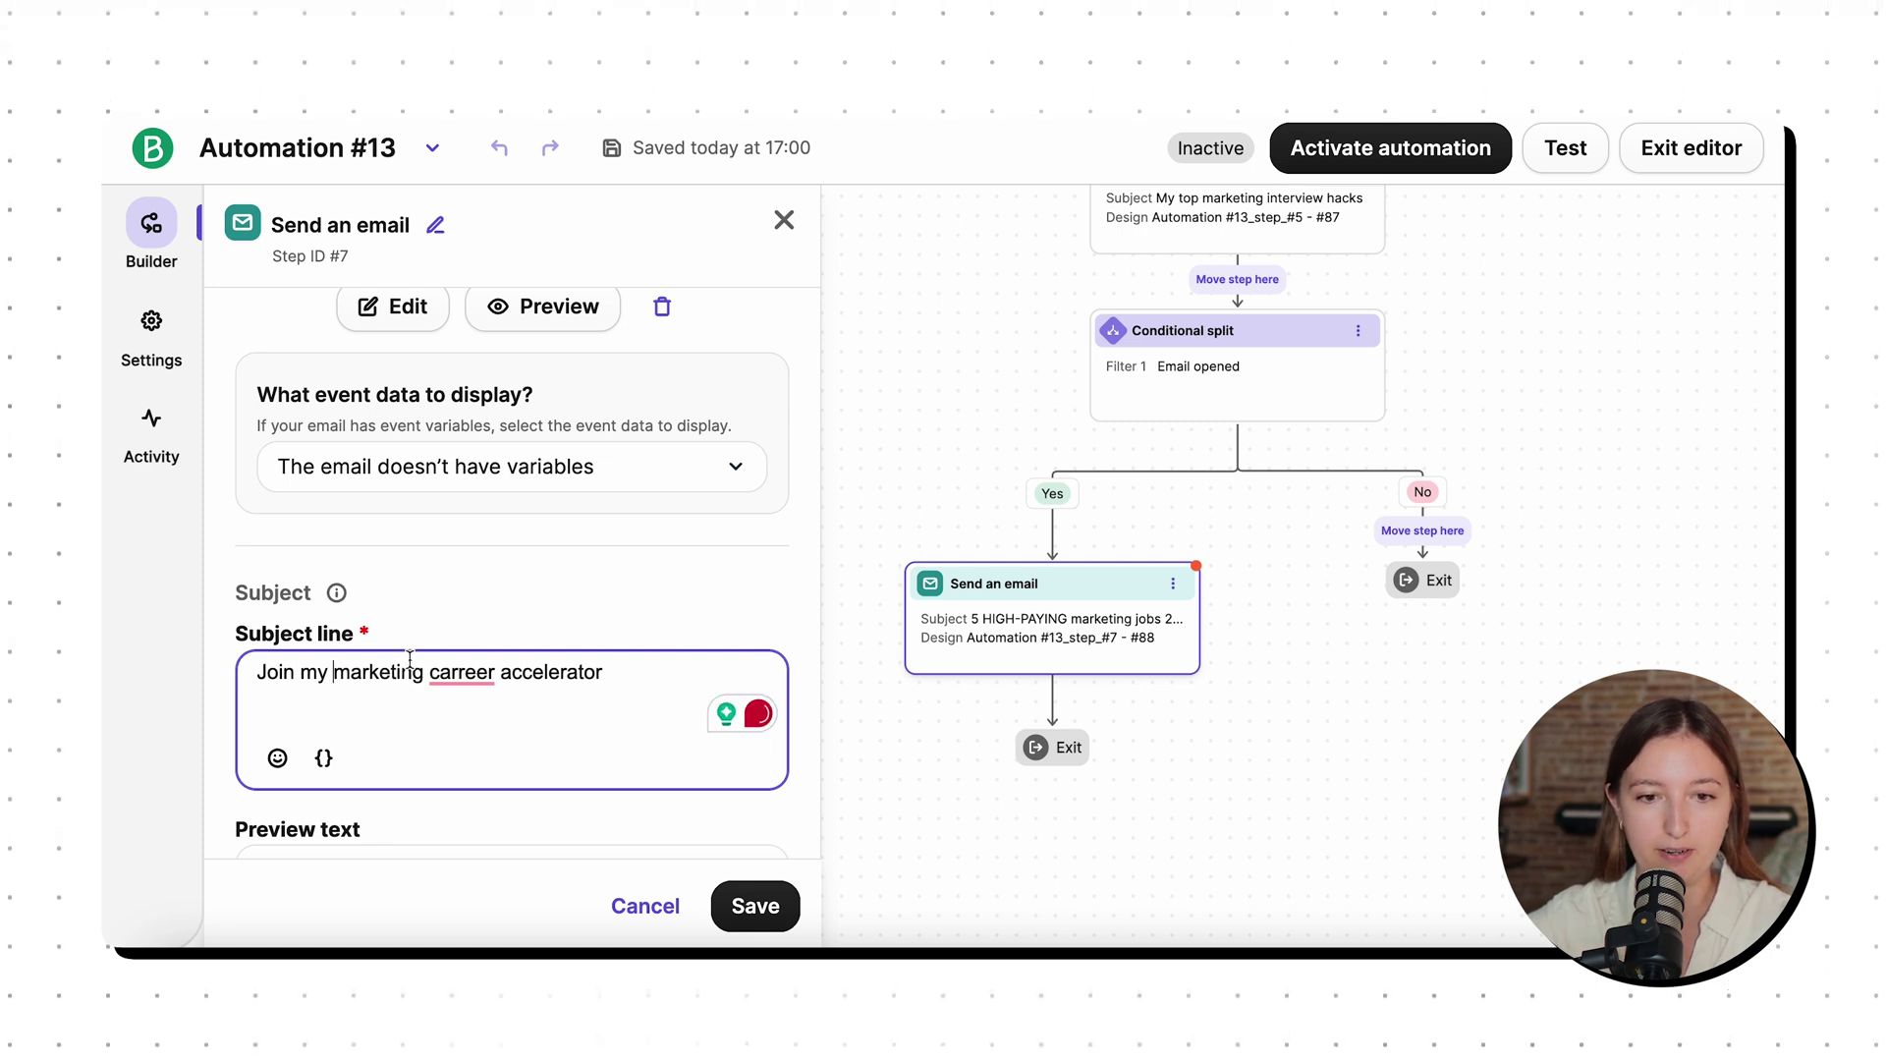
mouse_move(480, 673)
left_click(475, 732)
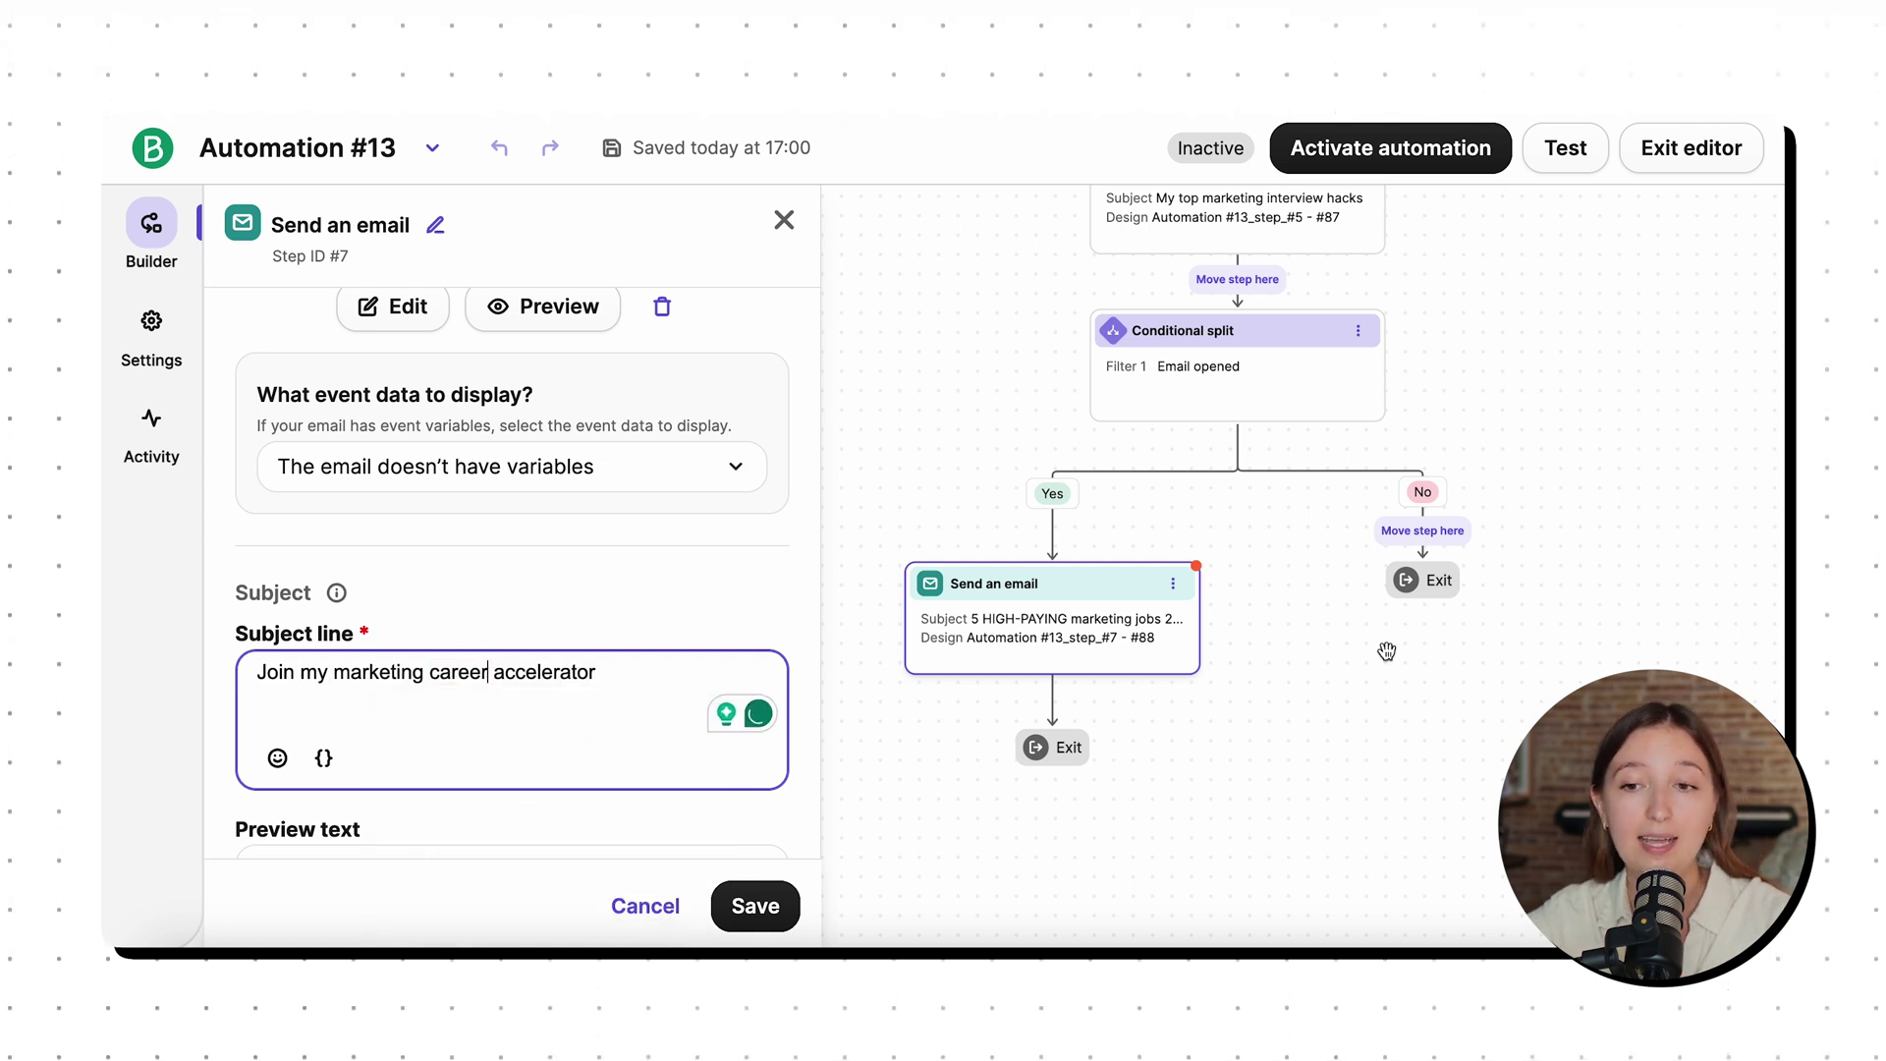
left_click(771, 906)
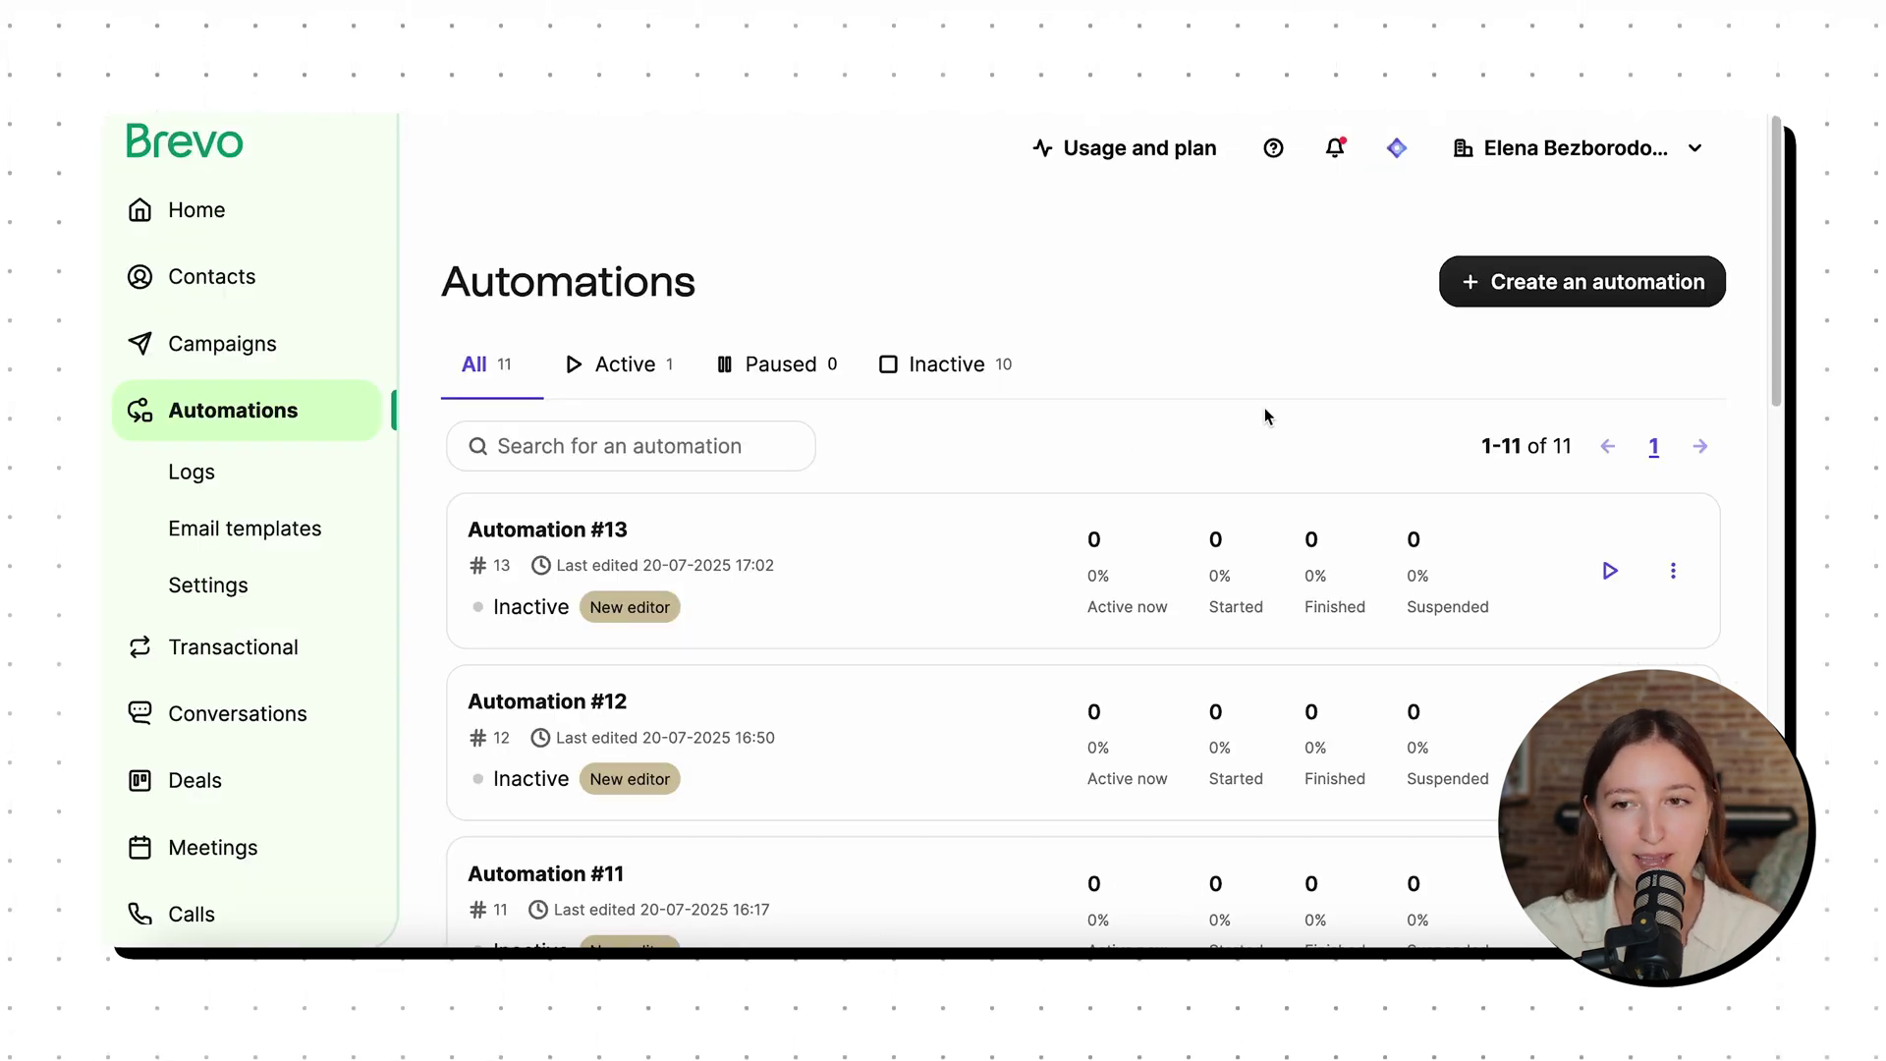
Start a new automation from the Automations list and scroll through the pre-built types.
scroll(1238, 411, "down", 2)
scroll(1277, 393, "up", 2)
left_click(1551, 293)
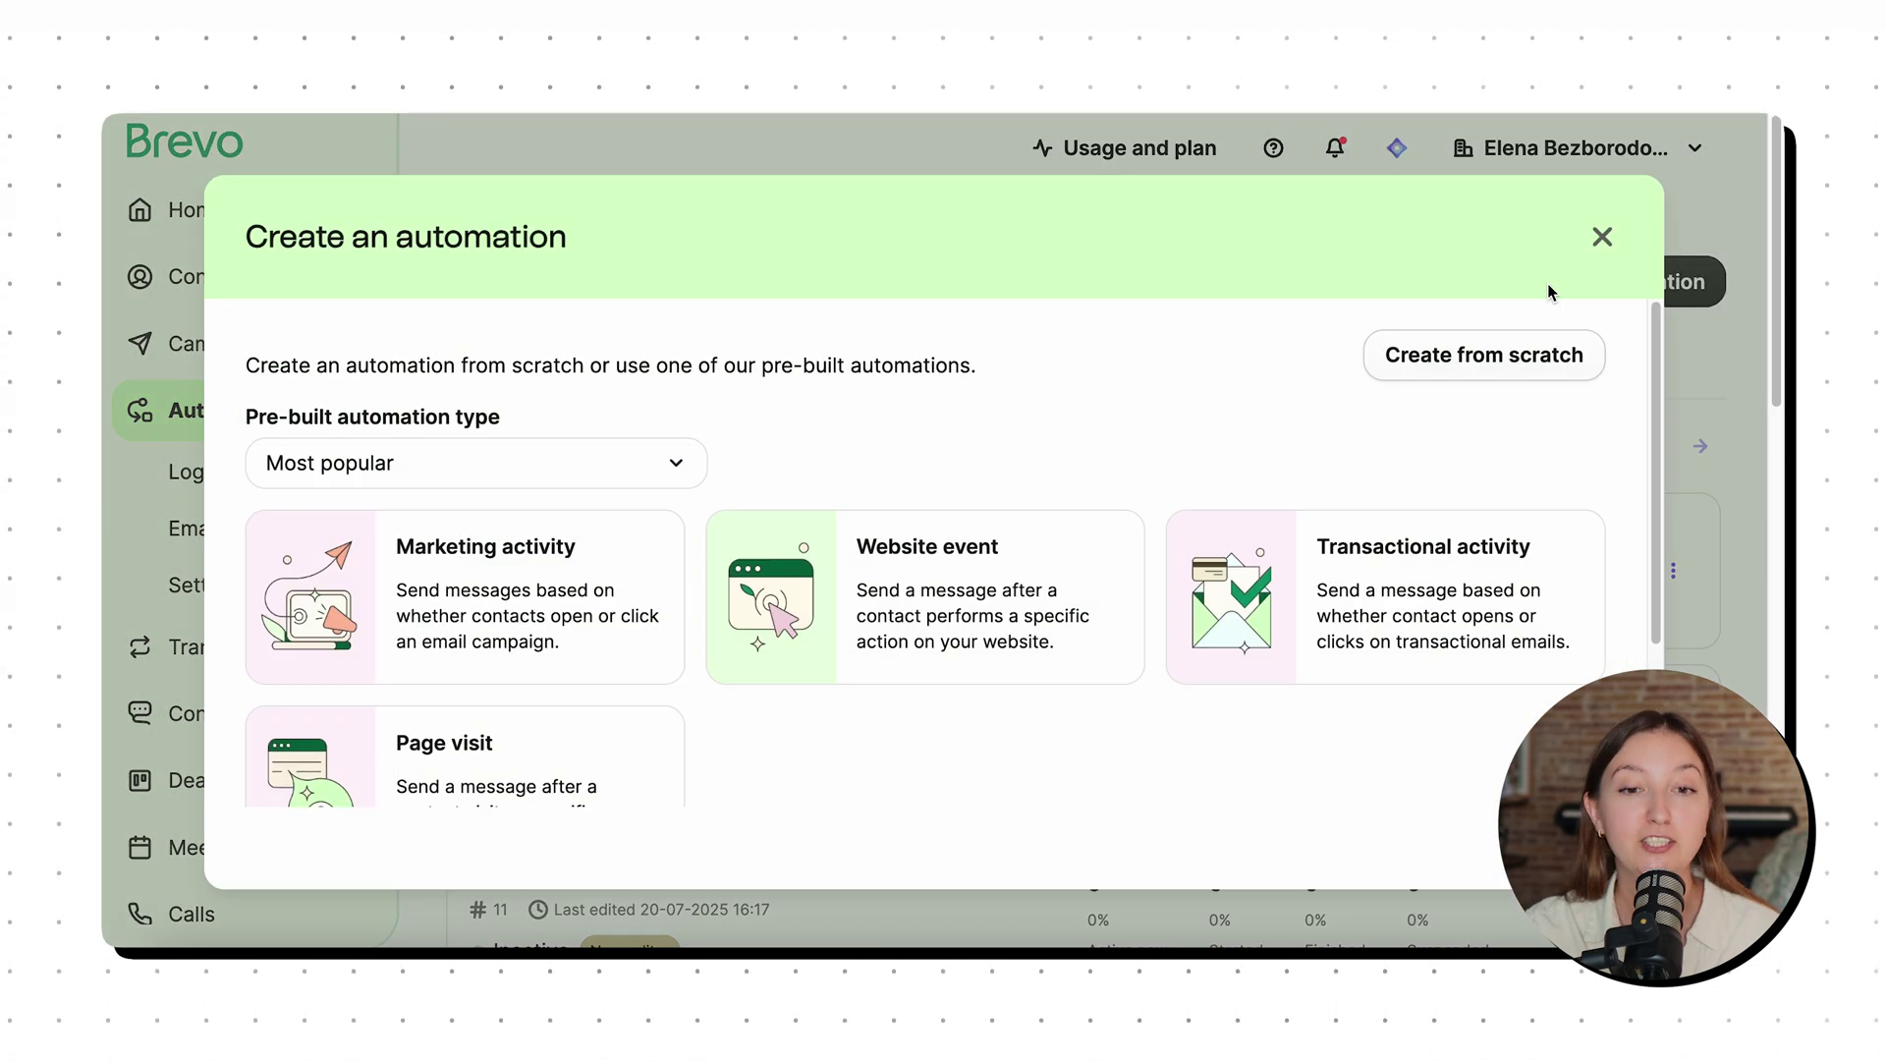
scroll(710, 546, "down", 2)
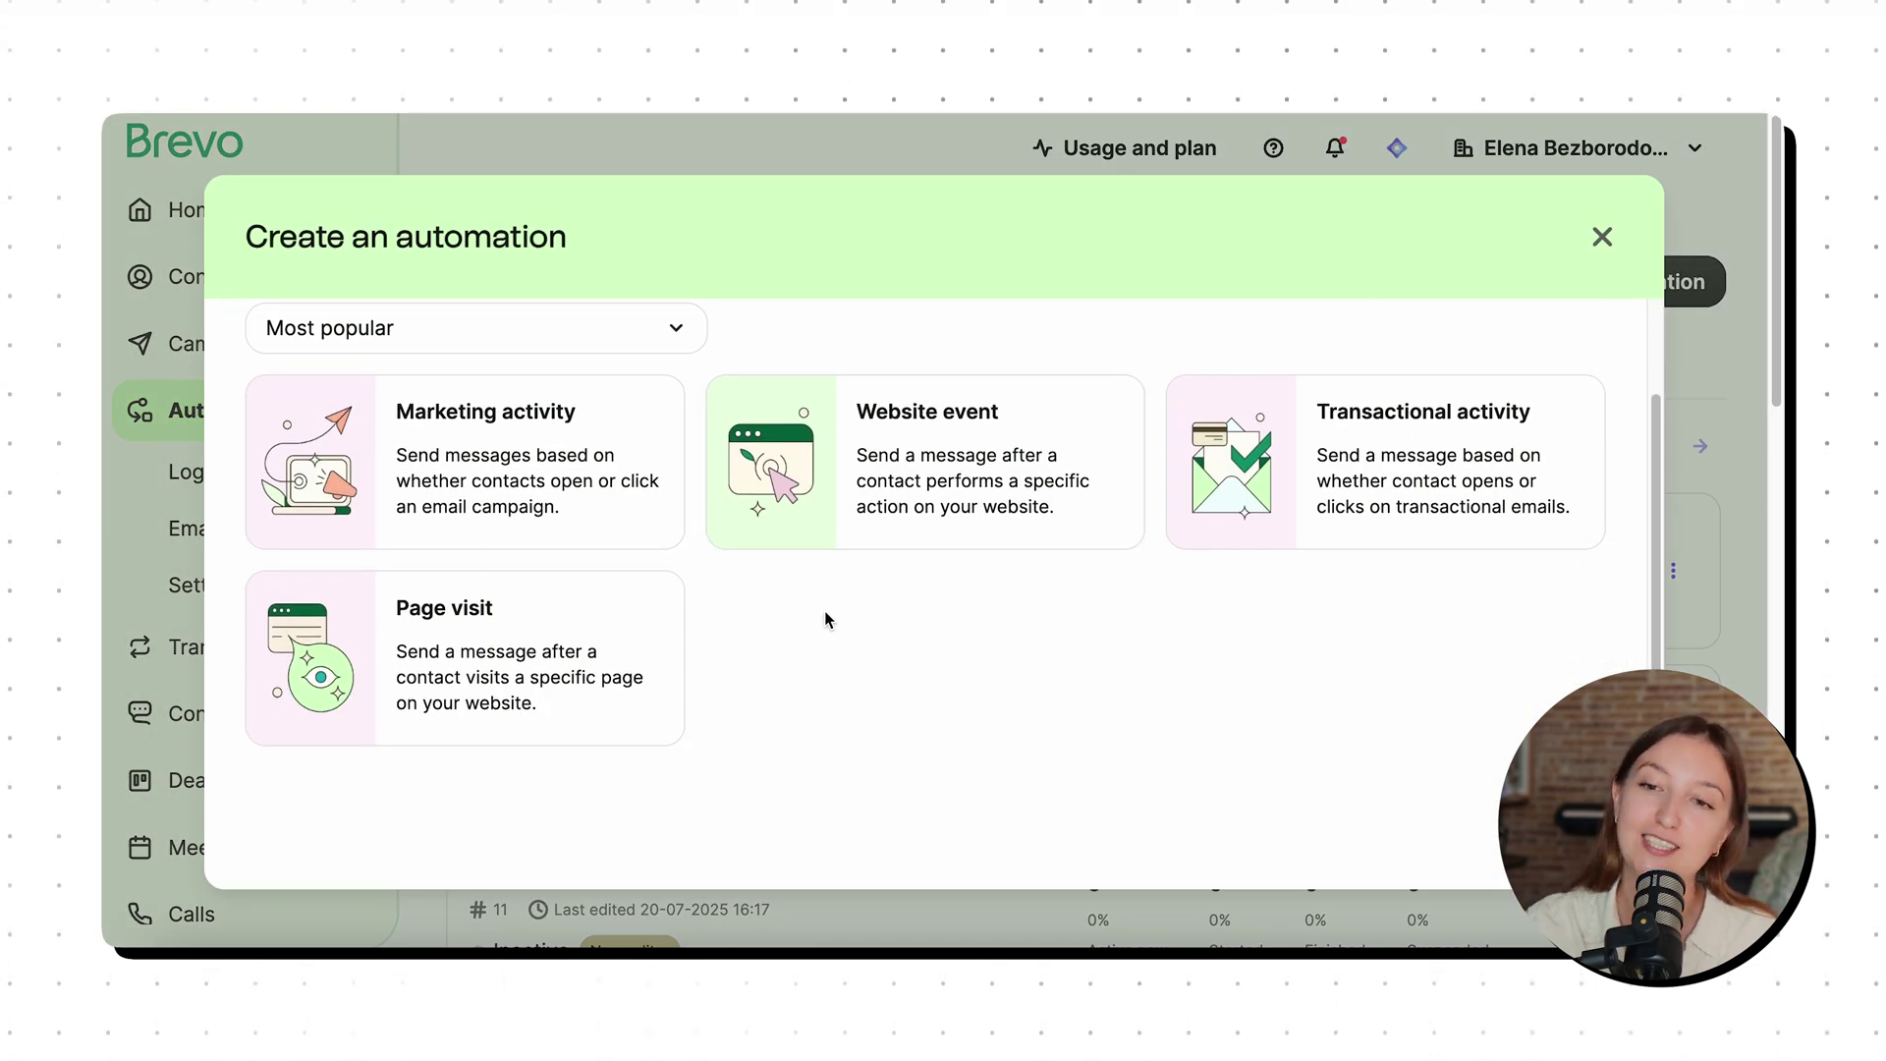
scroll(916, 624, "up", 2)
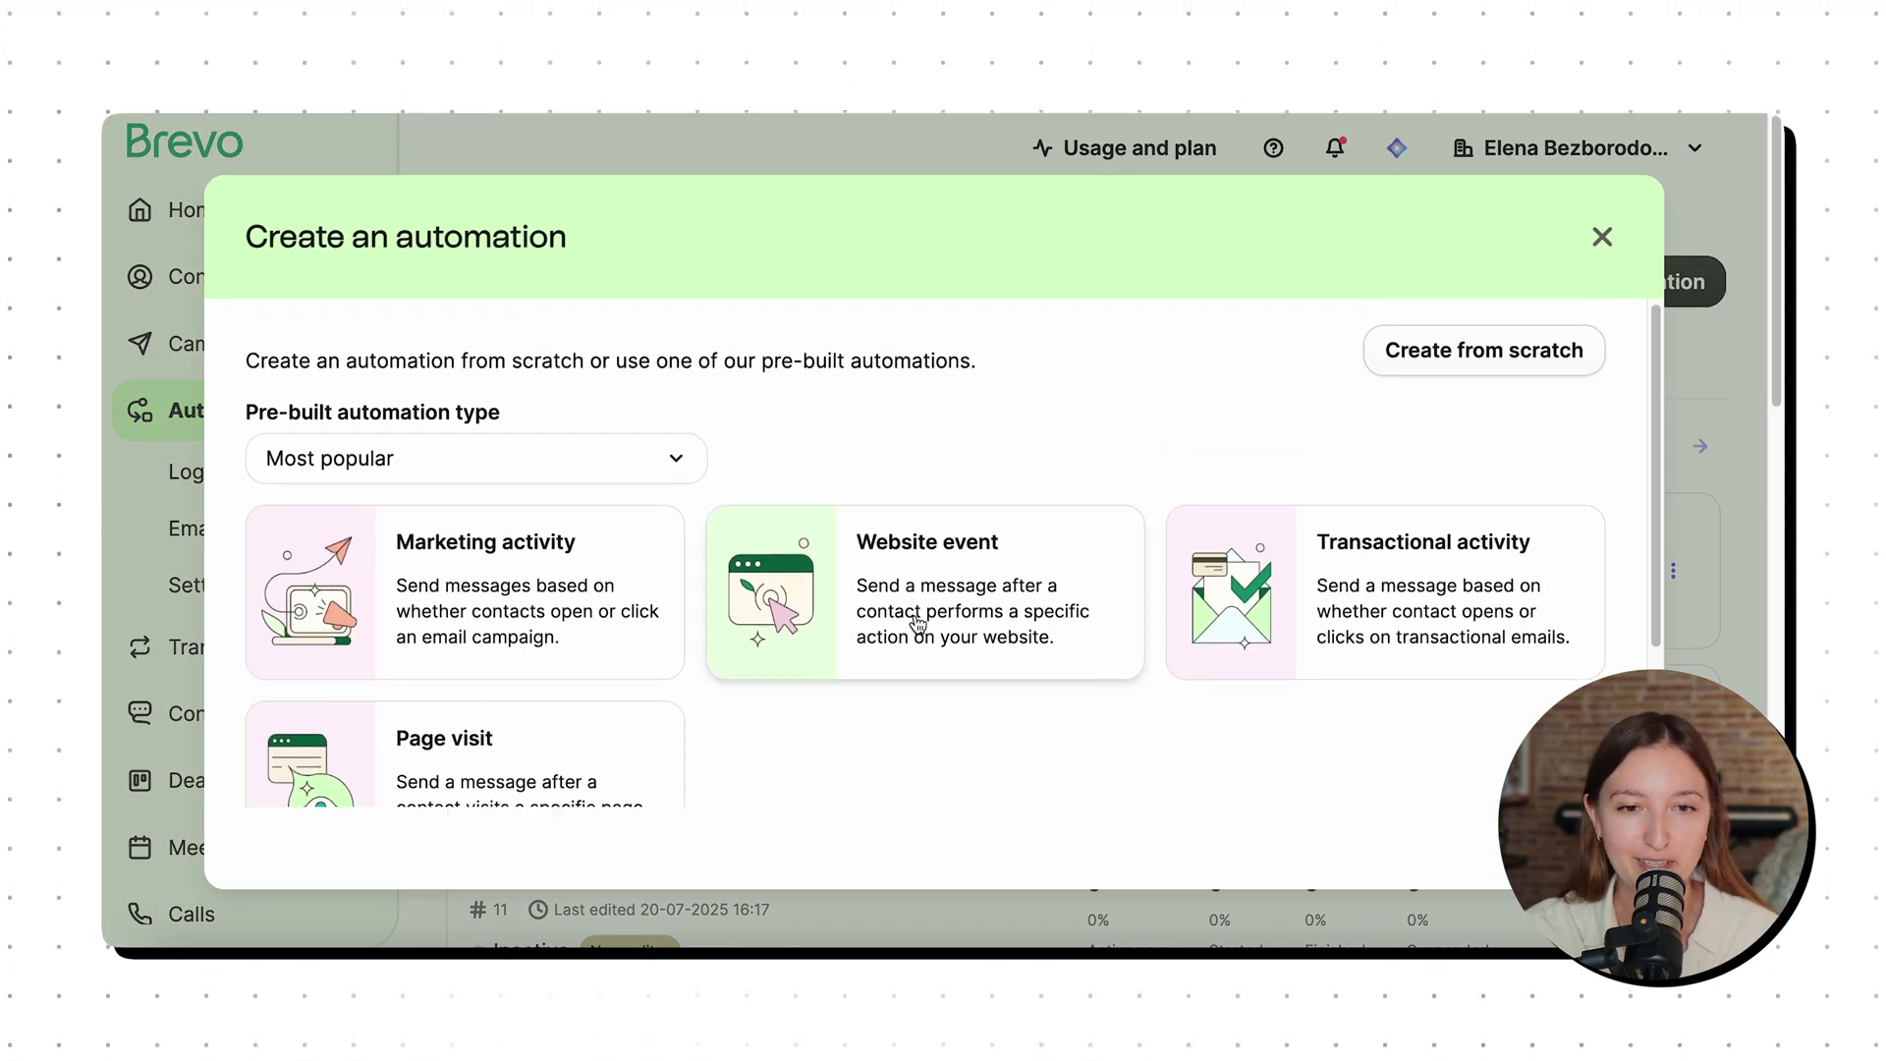
scroll(916, 624, "down", 3)
scroll(916, 625, "up", 2)
scroll(918, 619, "down", 2)
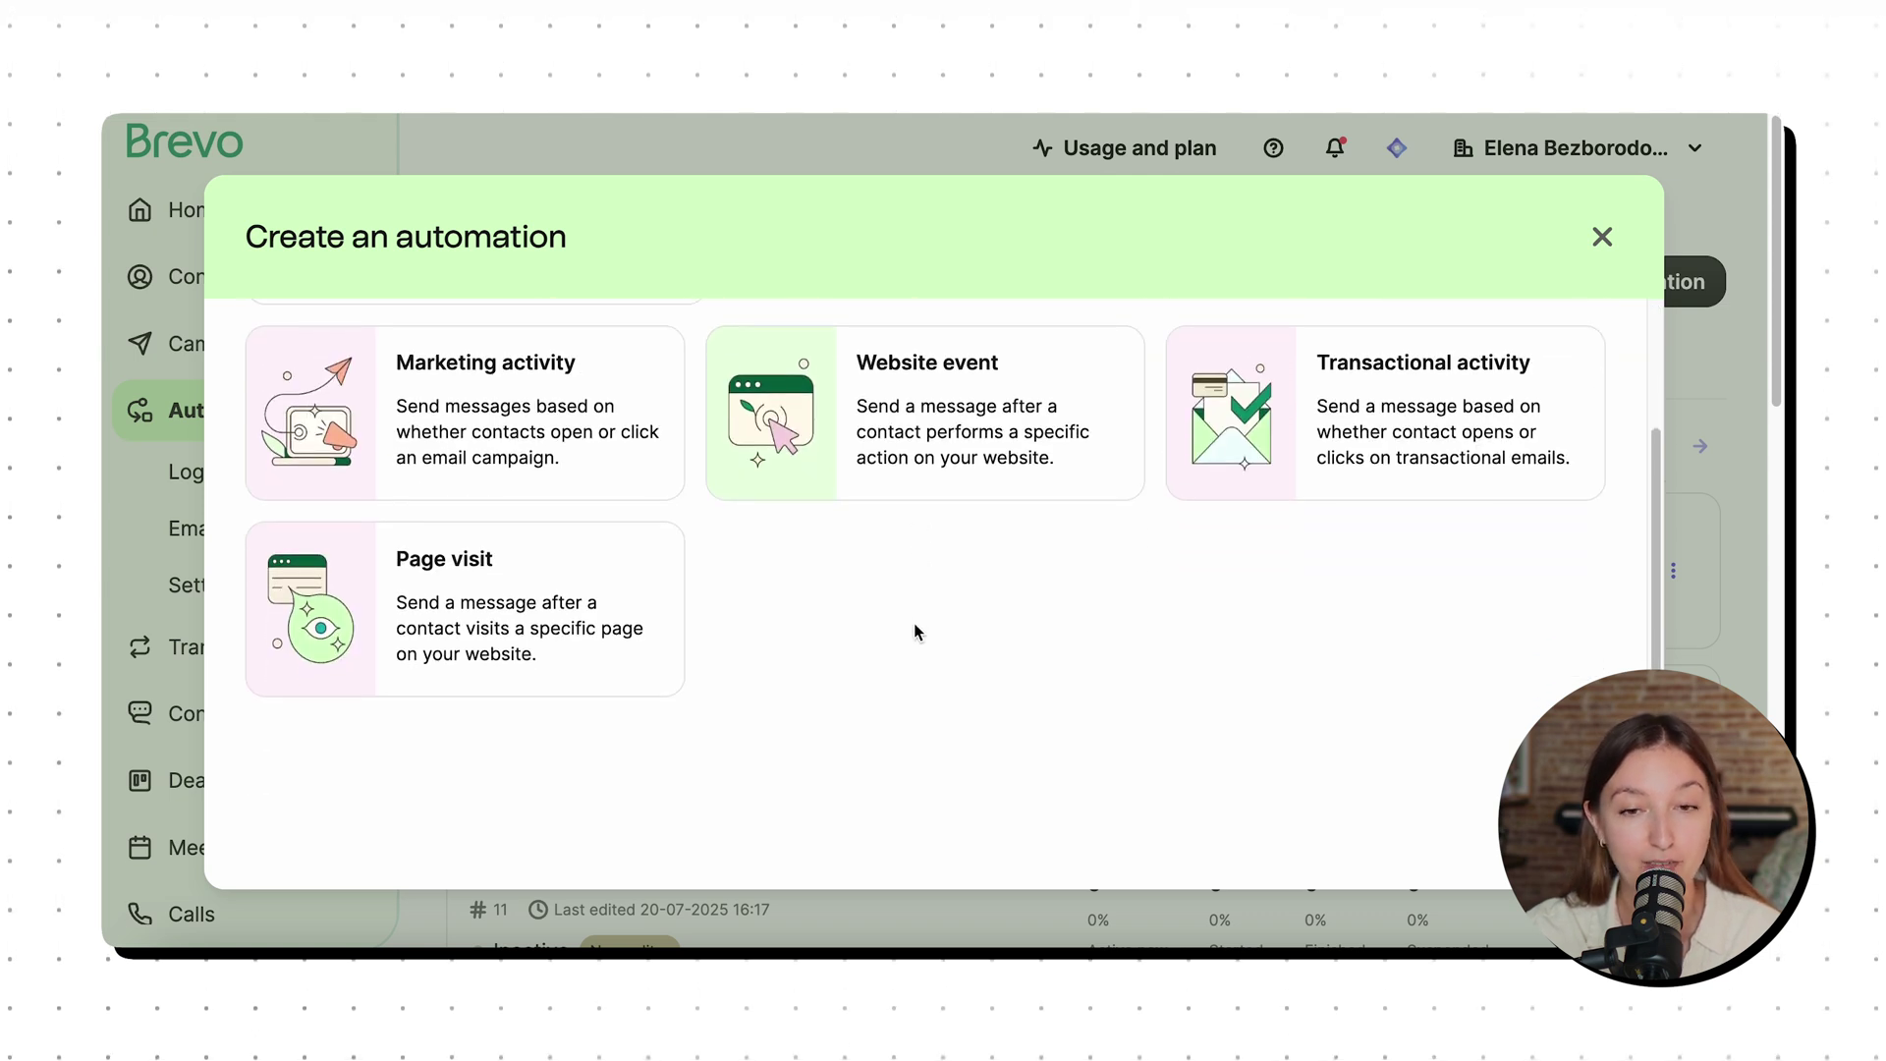
scroll(916, 630, "up", 1)
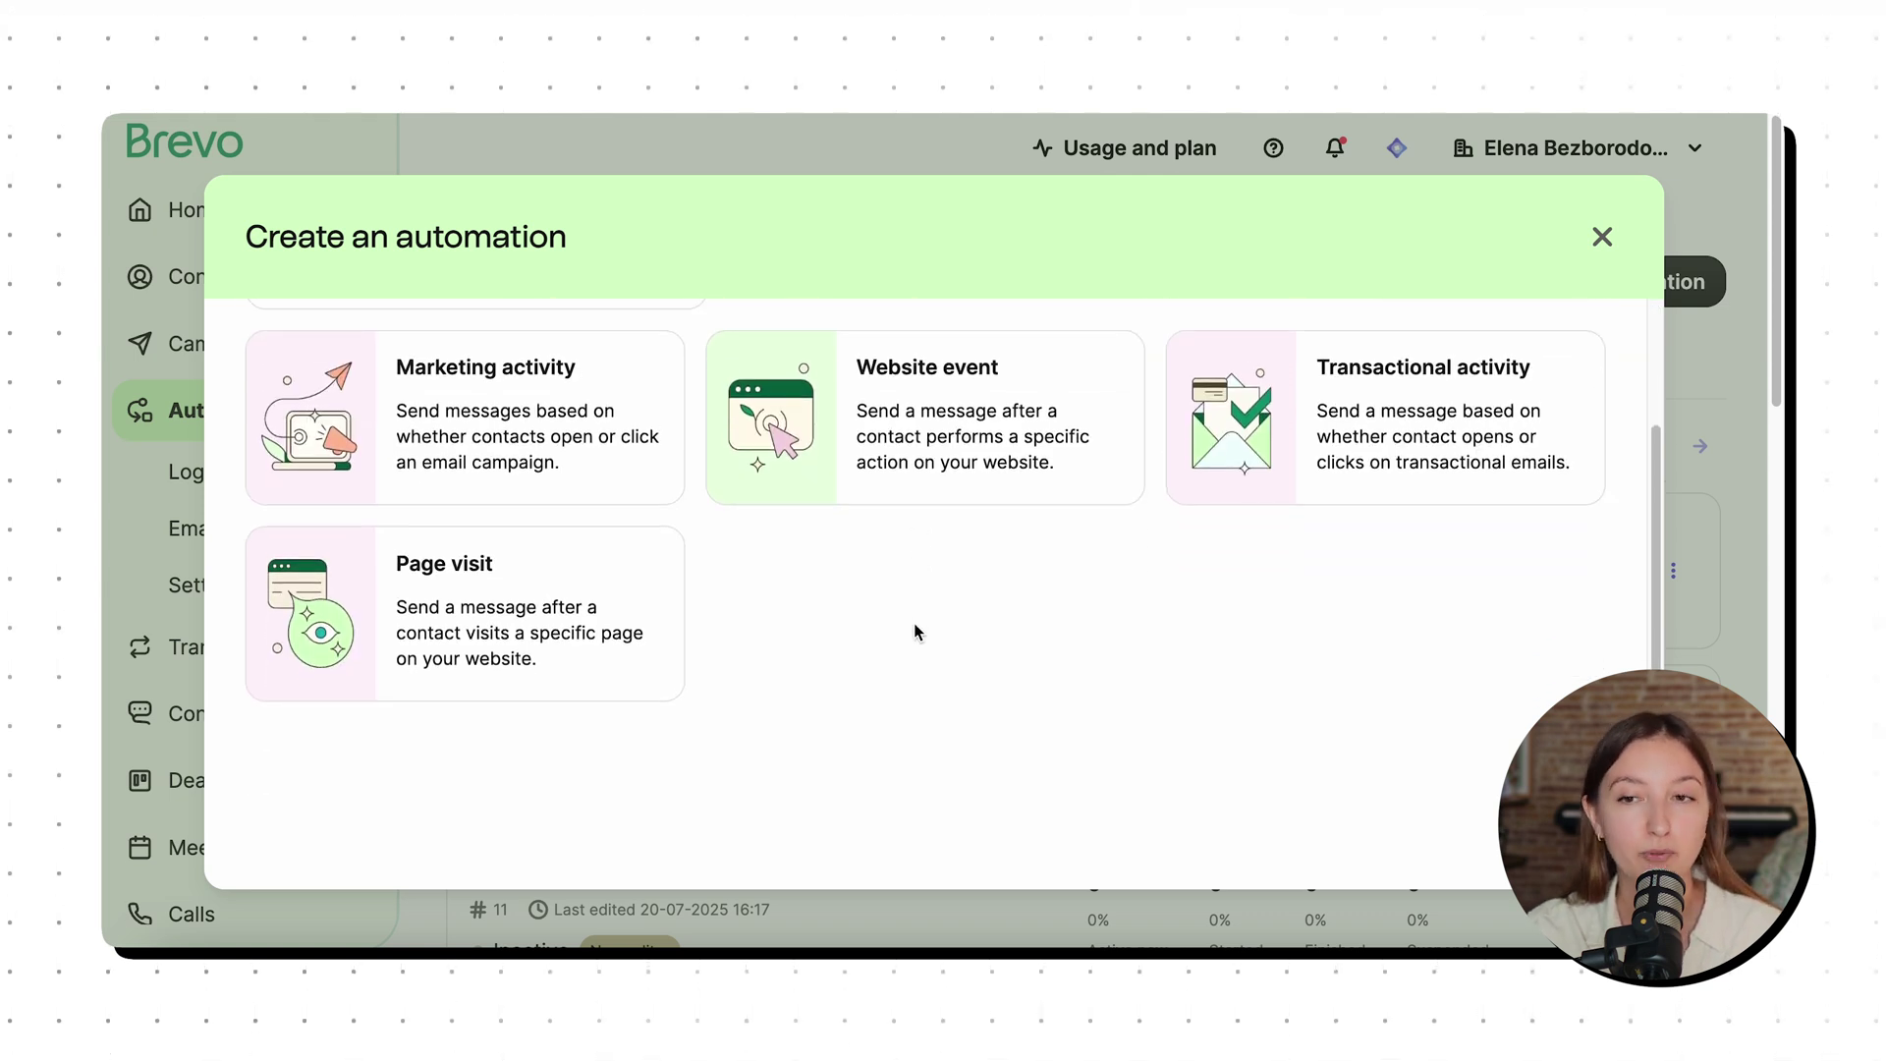
Preview the Page visit template: Webpage visited trigger, 1-day delay, then a Send an email step.
left_click(465, 625)
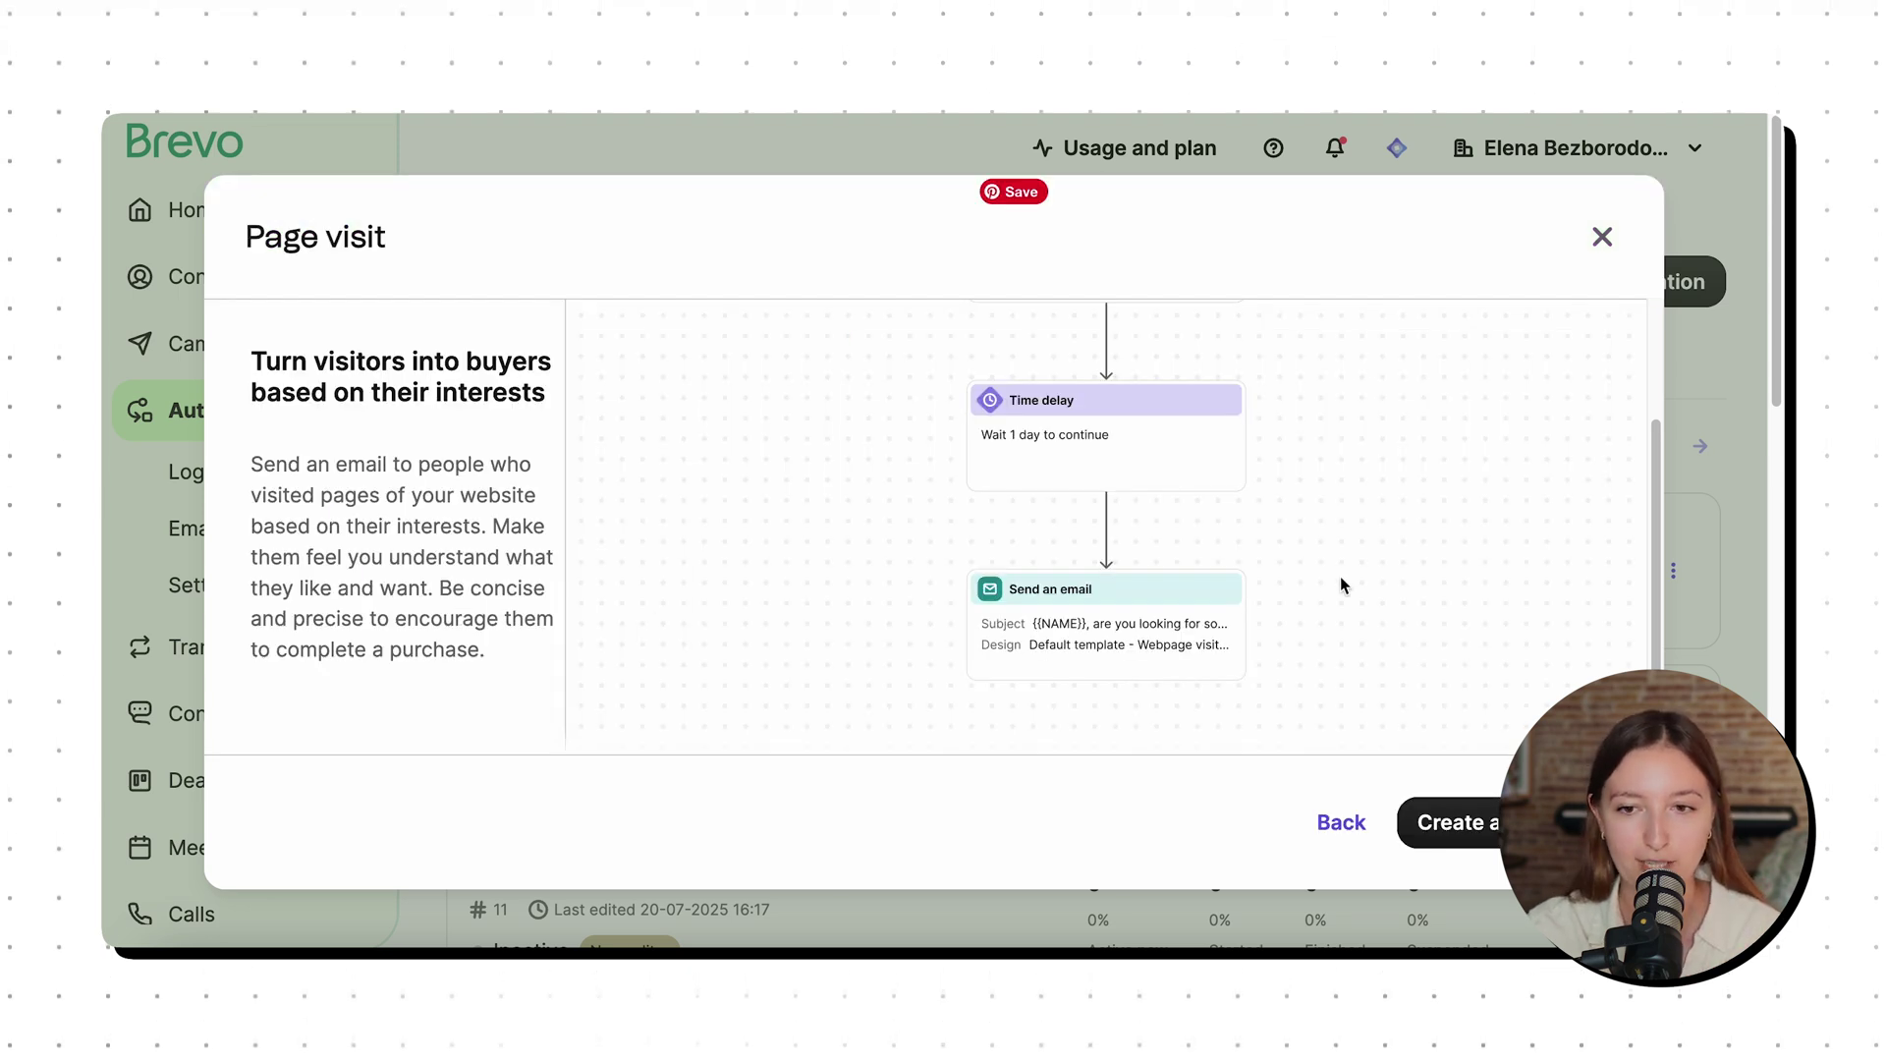
scroll(1366, 497, "up", 1)
scroll(1366, 497, "up", 4)
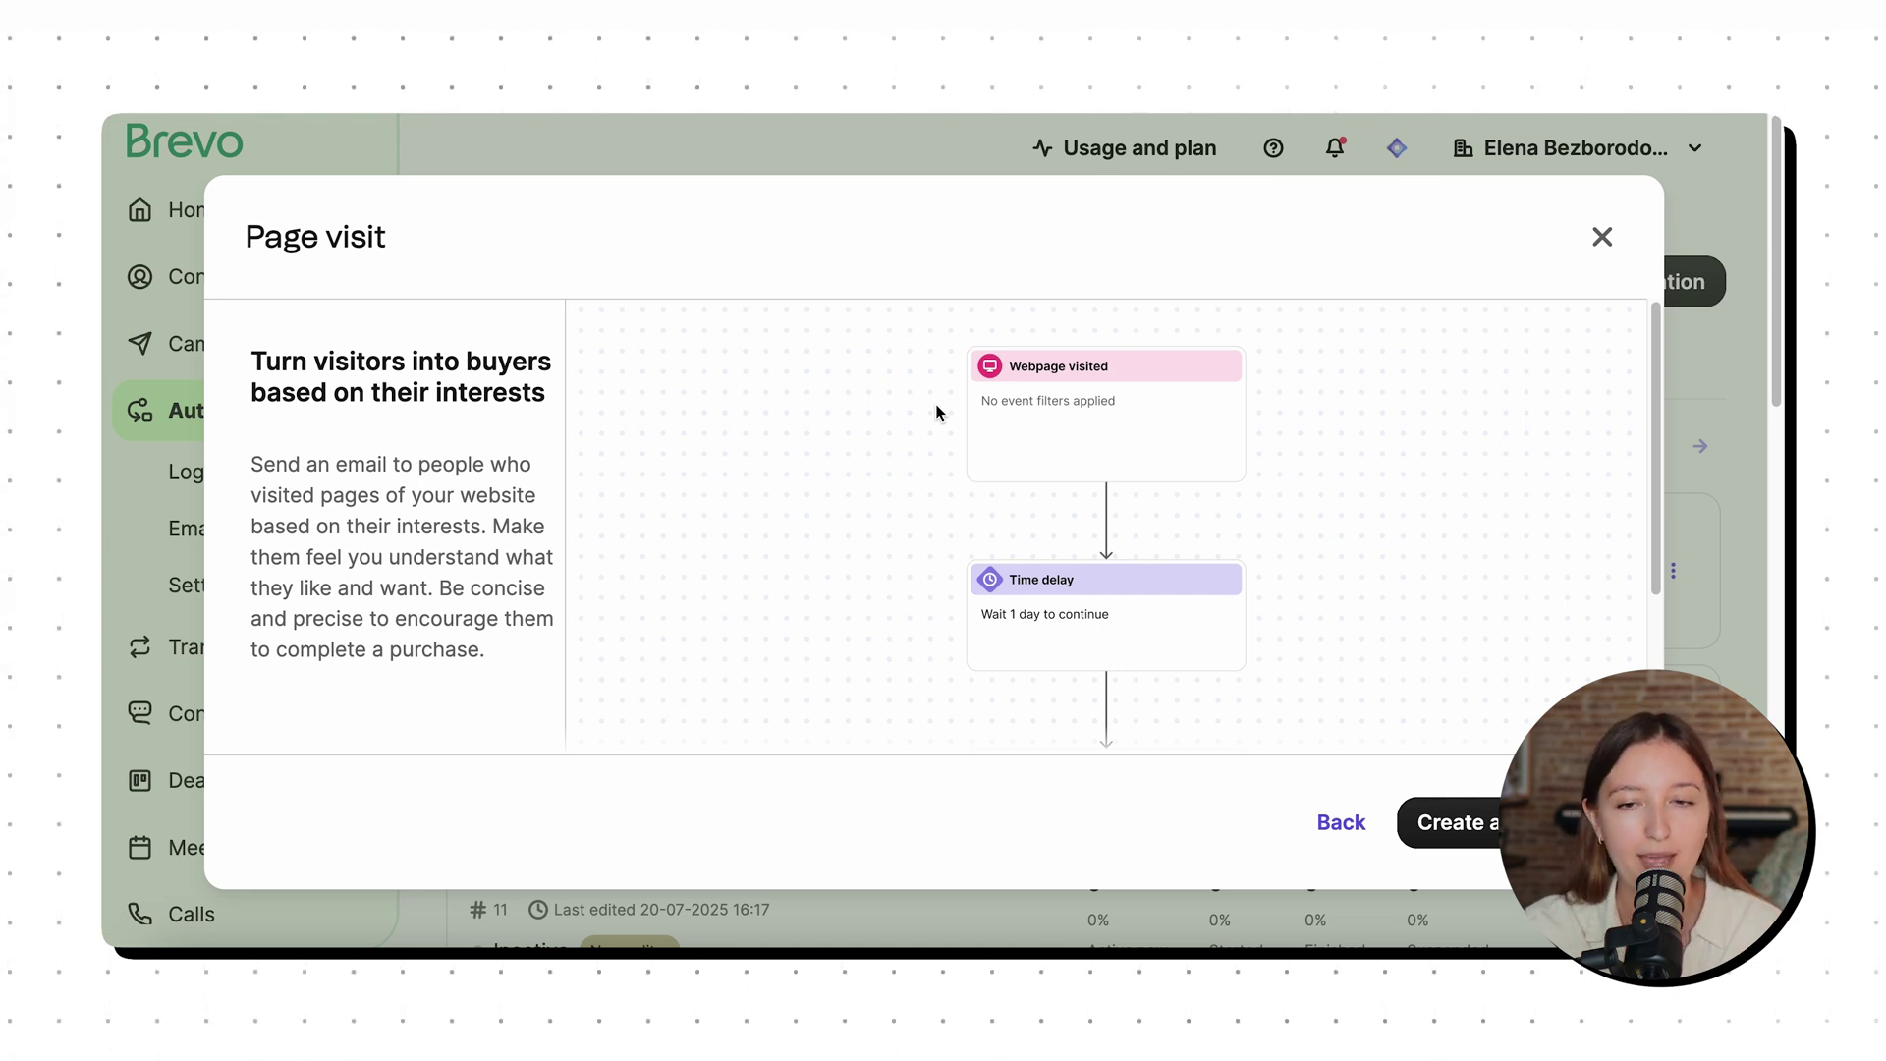
scroll(1209, 584, "down", 2)
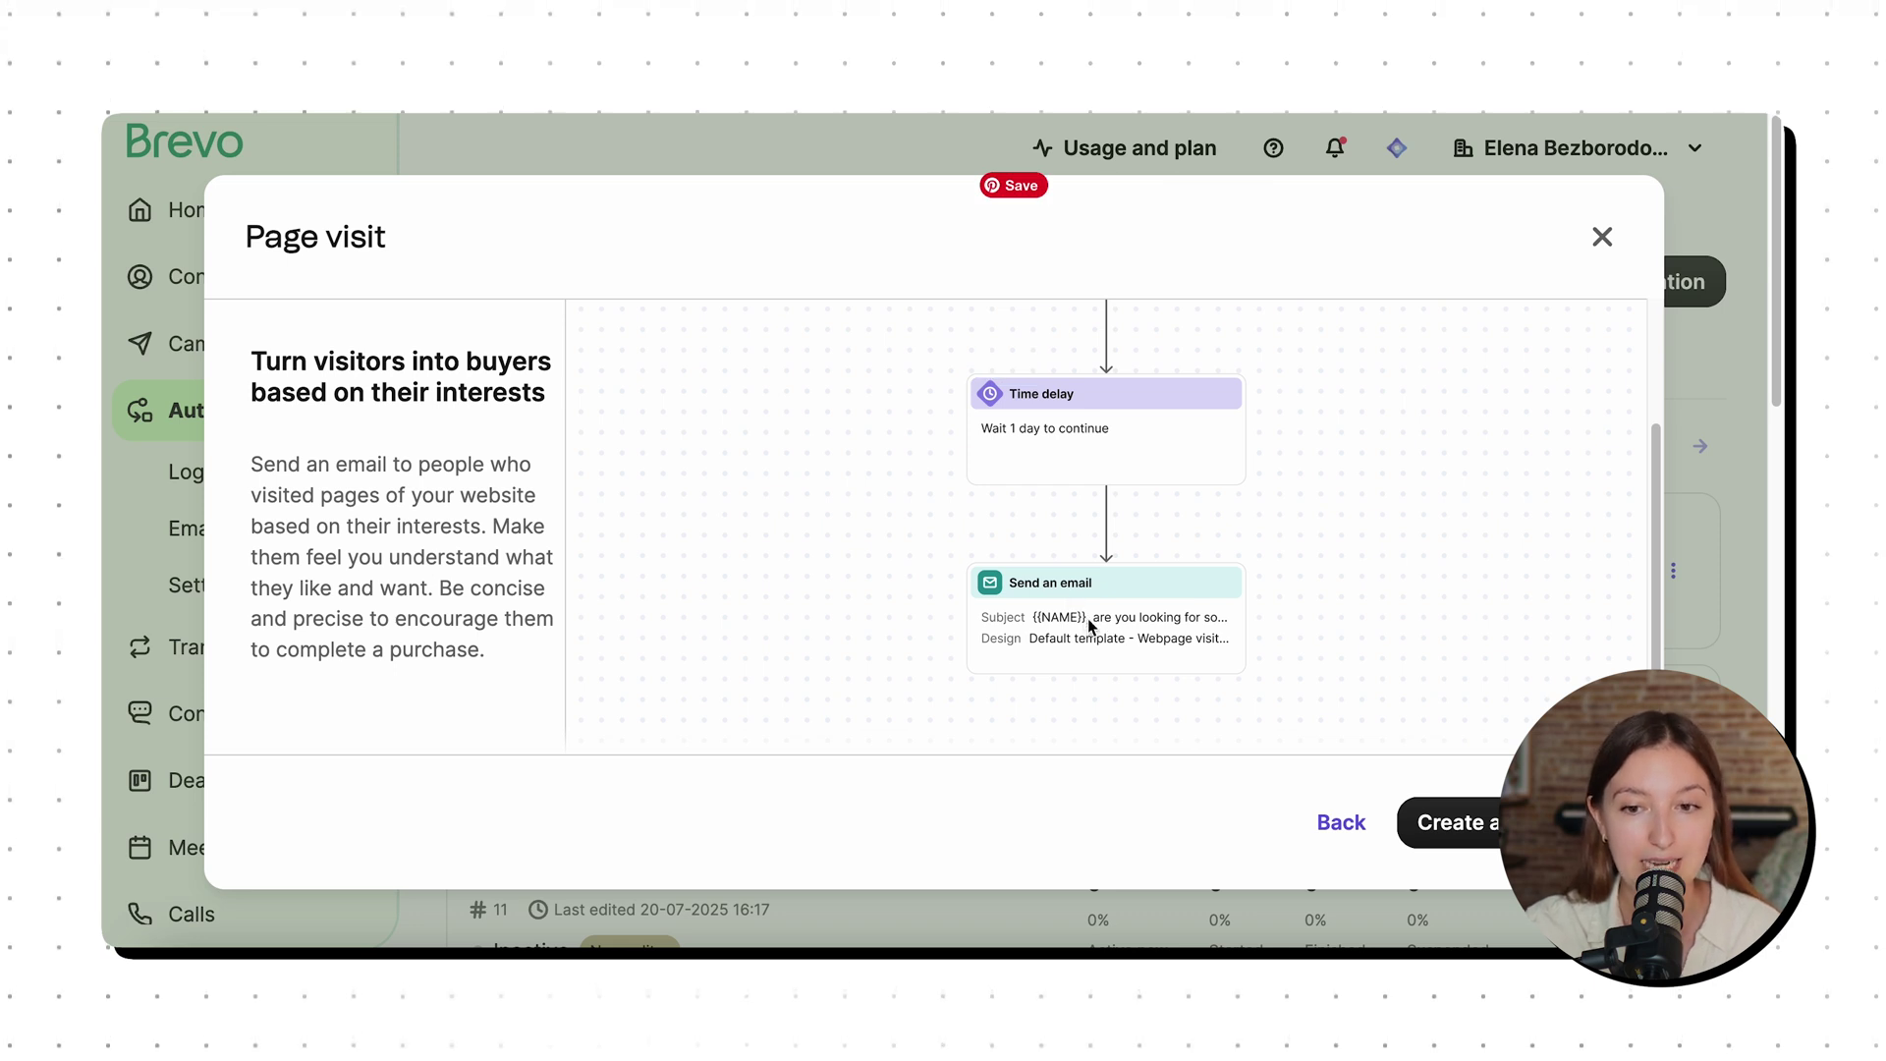
scroll(1087, 590, "up", 2)
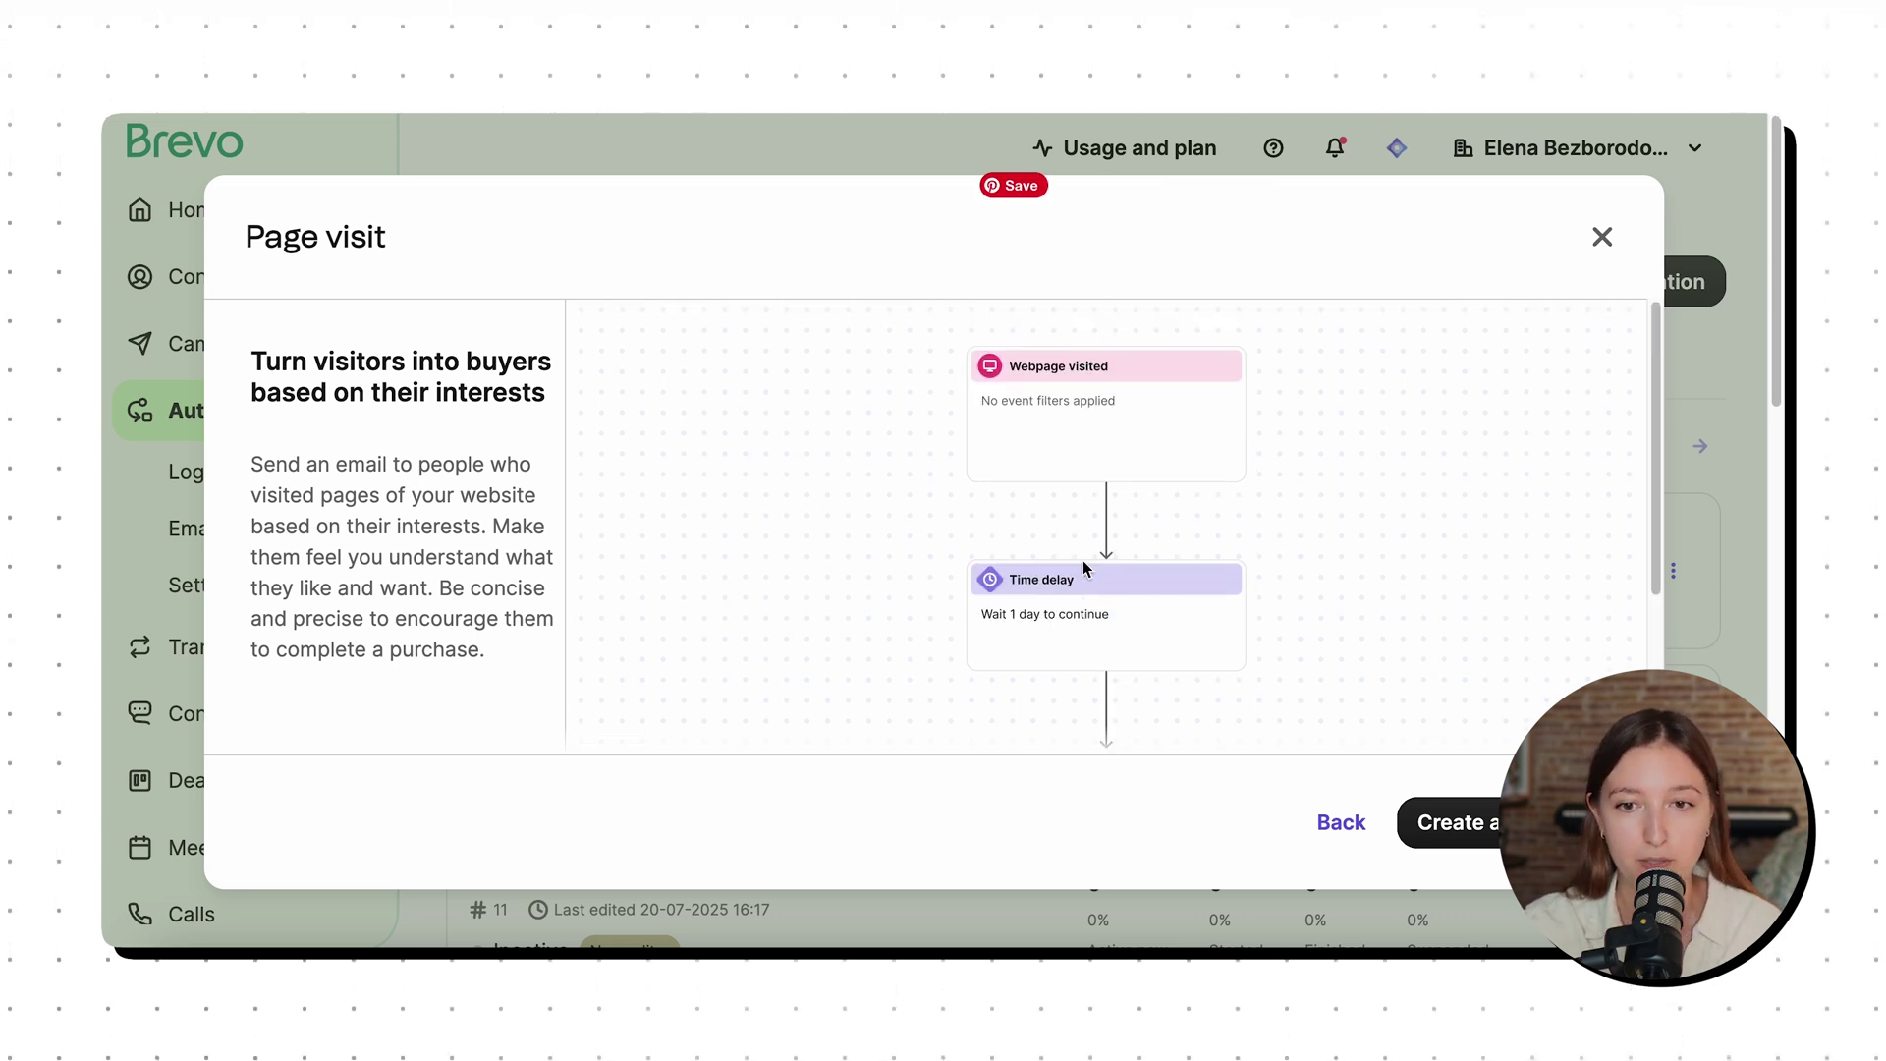